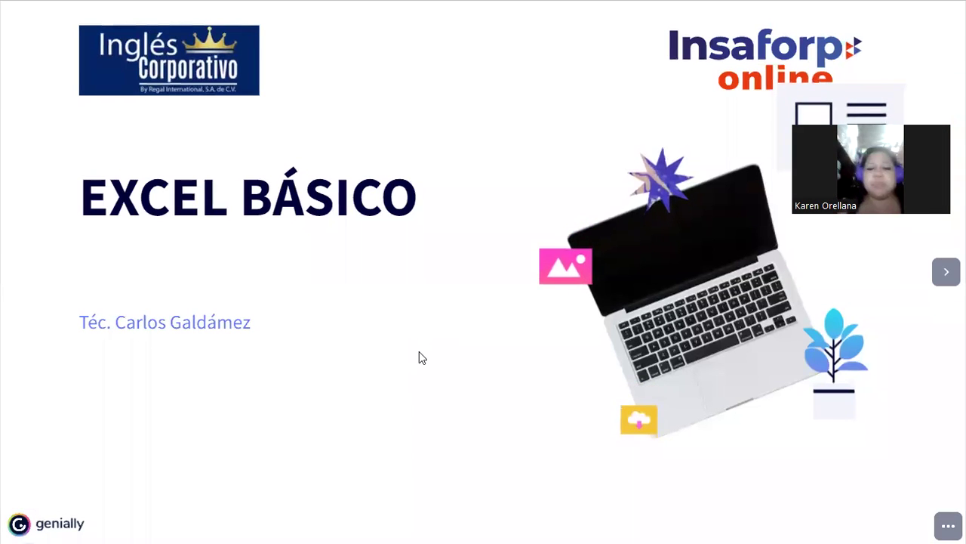
Go from the EXCEL BÁSICO title slide to the Test Emocional slide with nine numbered faces
left_click(785, 162)
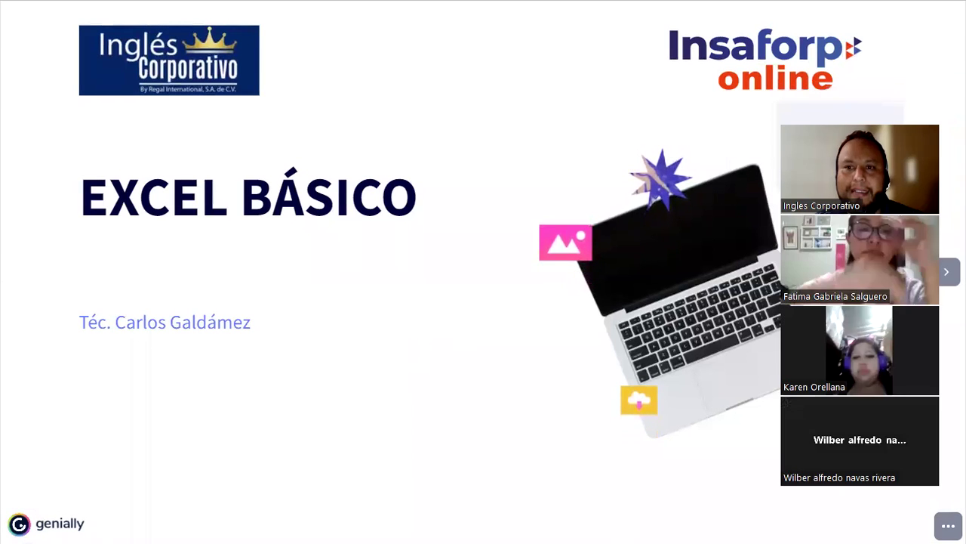
left_click_drag(862, 119, 839, 108)
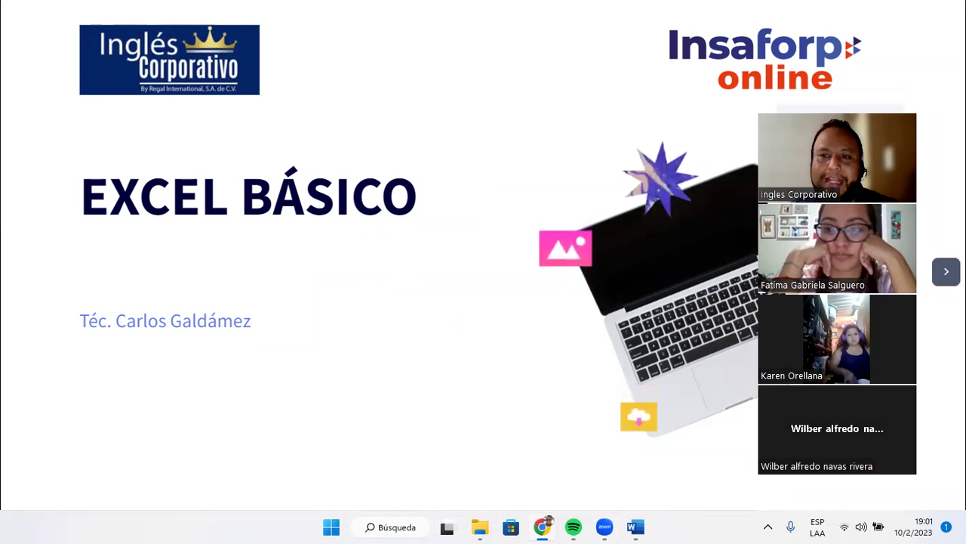
key("Right")
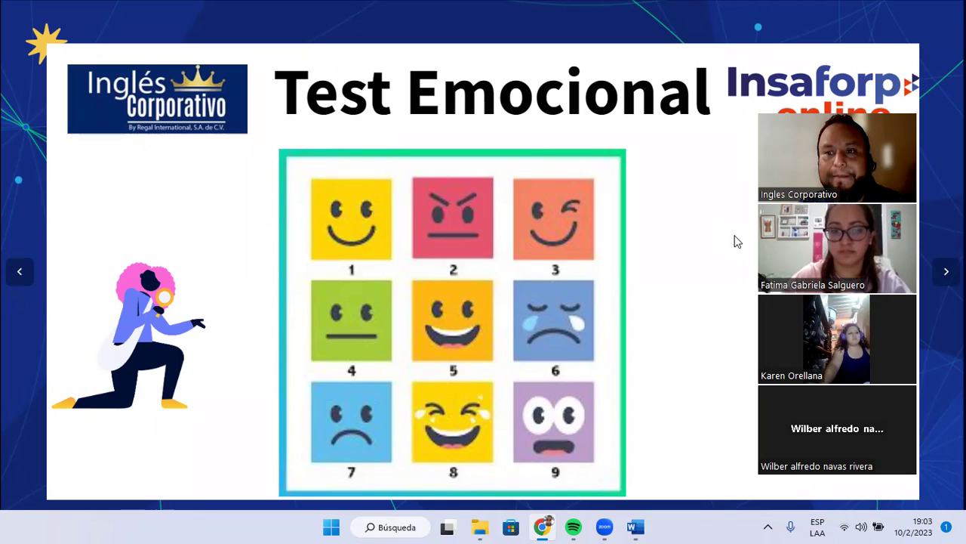
Advance to the session 08 Formato Condicional slide showing the Objetivo de la Sesión
key("Right")
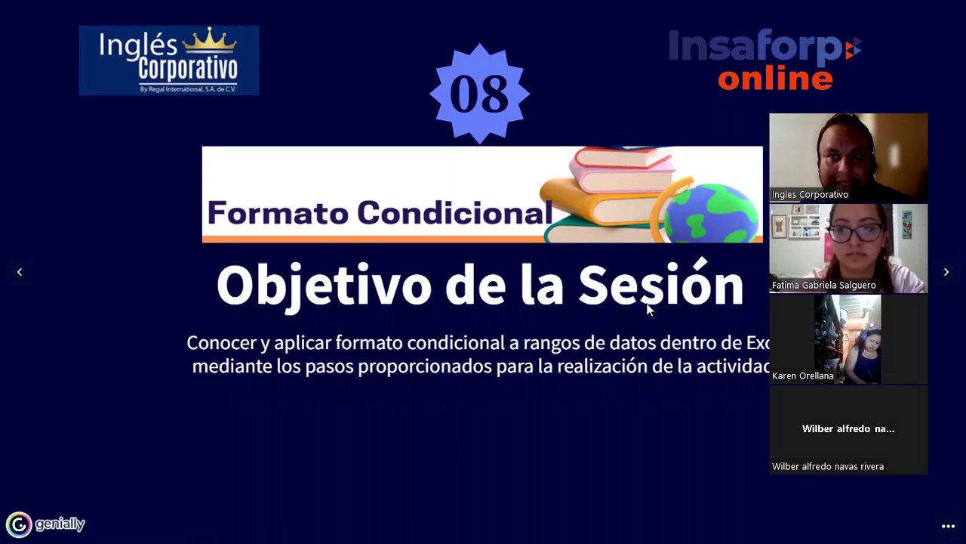
key("Right")
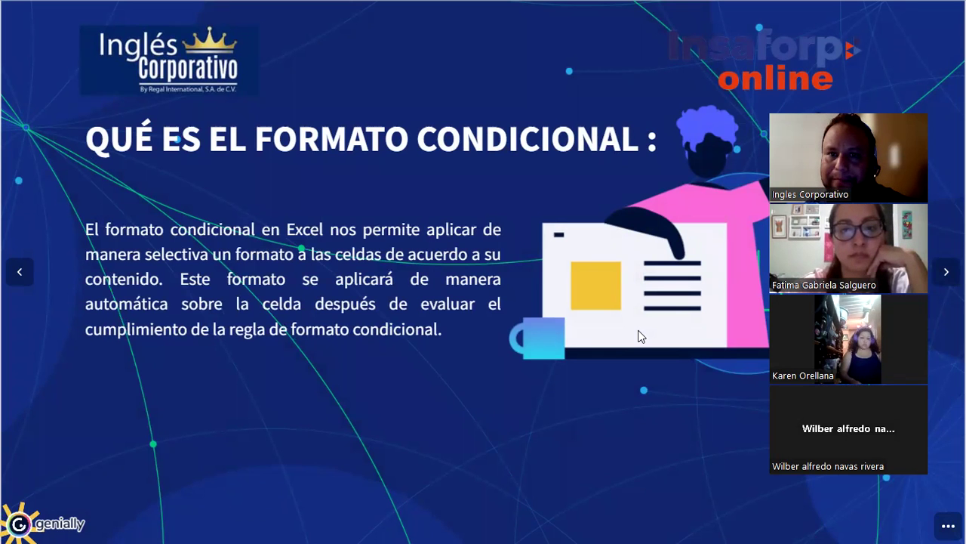
left_click(16, 275)
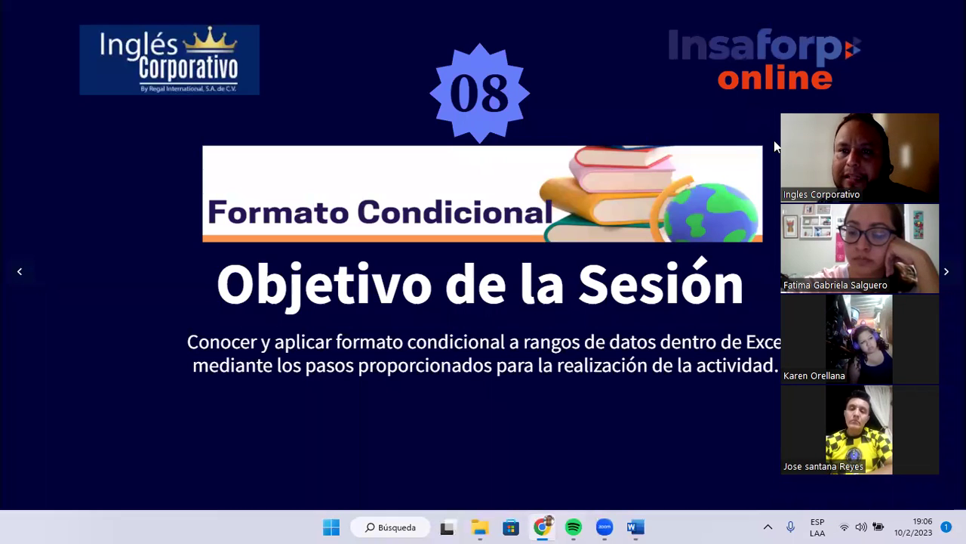
Advance to the 'Qué es el formato condicional' slide defining conditional formatting
key("Right")
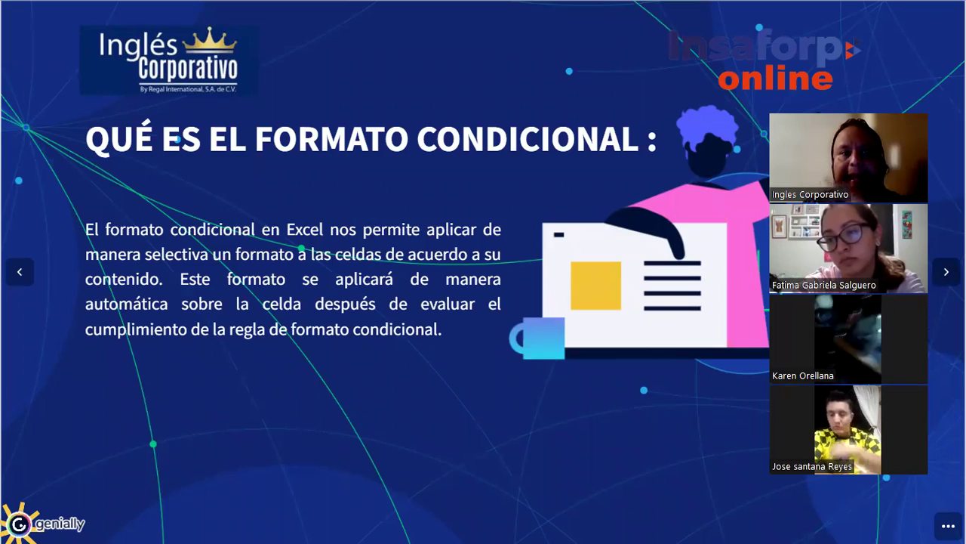
Advance to the 'Para que sirve' slide explaining why conditional formatting exists
key("Right")
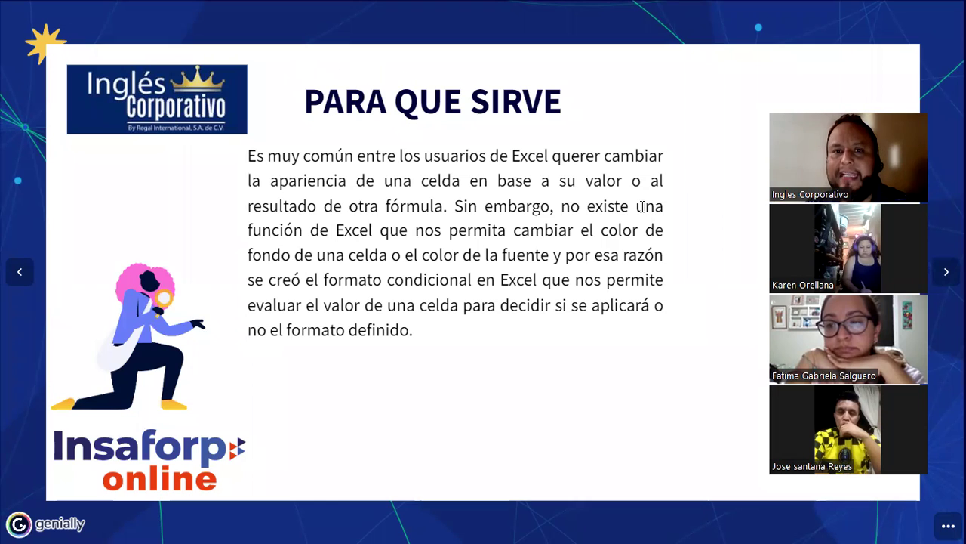
Go to the 'Vista Ejemplo' slide with values above 60 shaded green
left_click(946, 271)
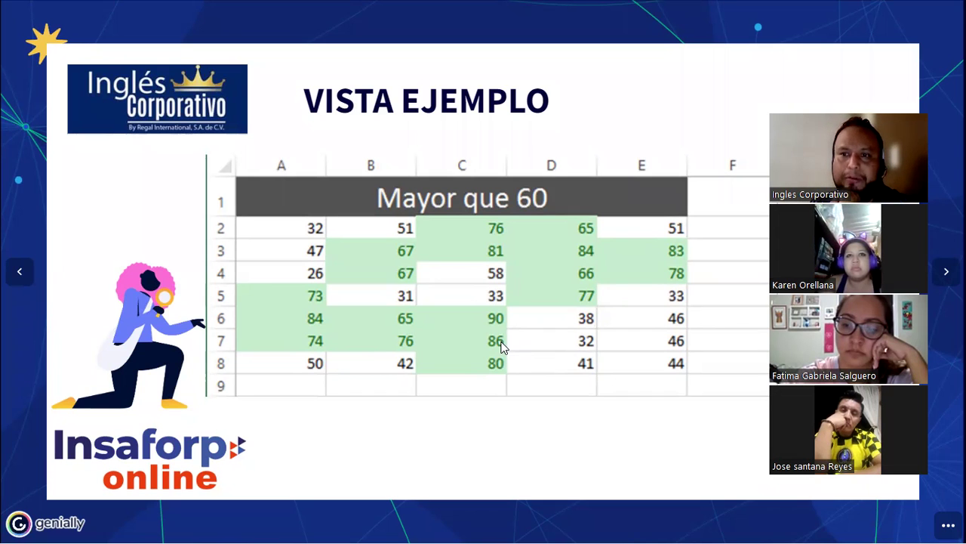
Advance to the 'Reglas de formato condicional' slide defining a formatting rule
key("Right")
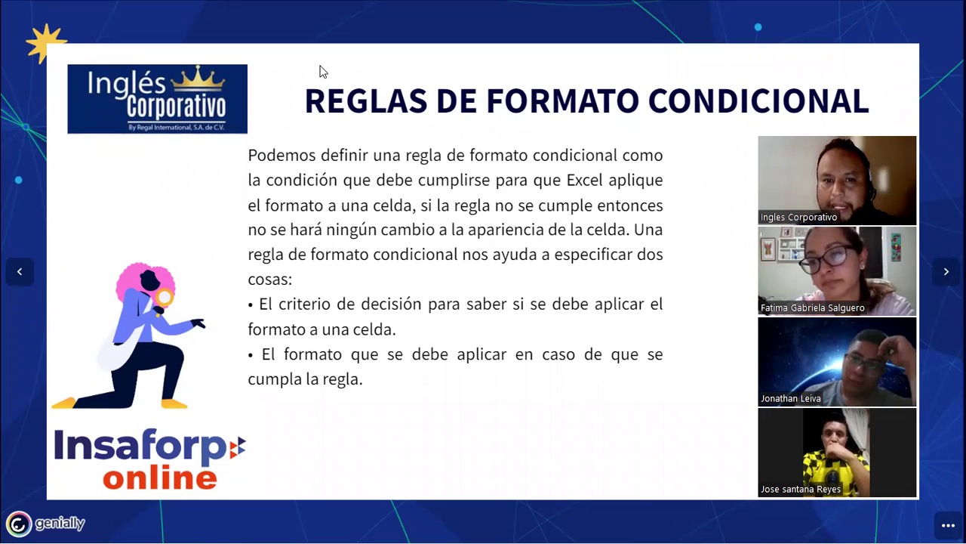
Advance to the slide on applying rules to ranges and rule priority
left_click(939, 276)
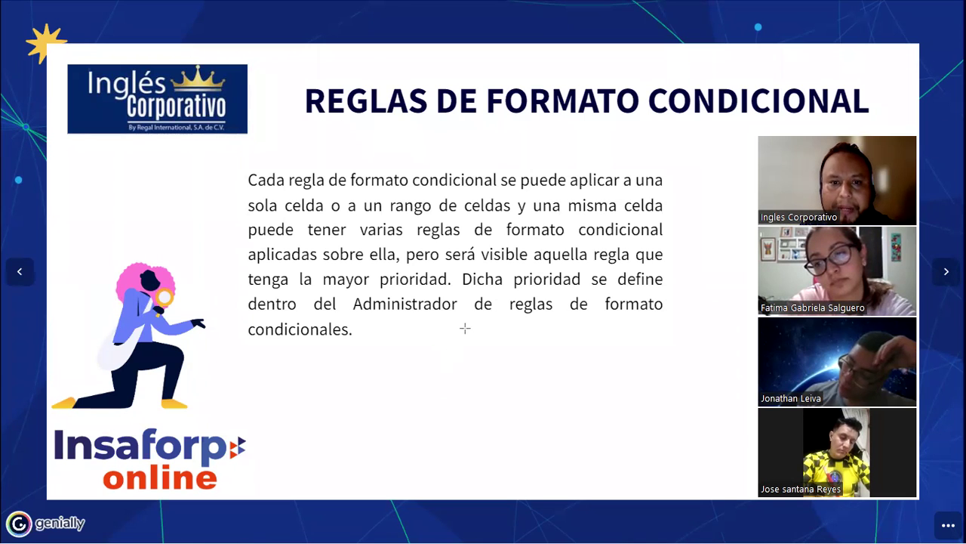
Sketch a red triangle with three horizontal bands and an arrow pointing at its apex
left_click_drag(465, 329, 378, 465)
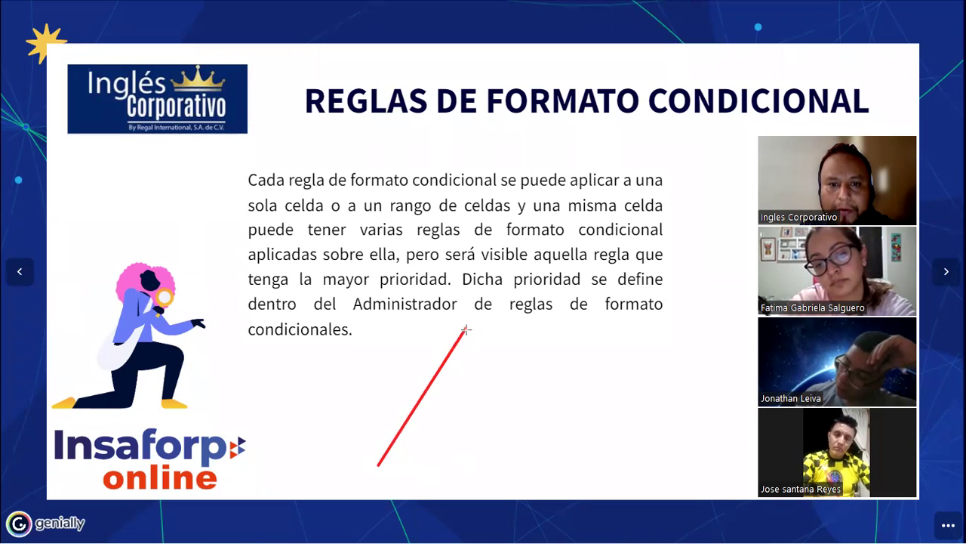
left_click_drag(466, 328, 552, 460)
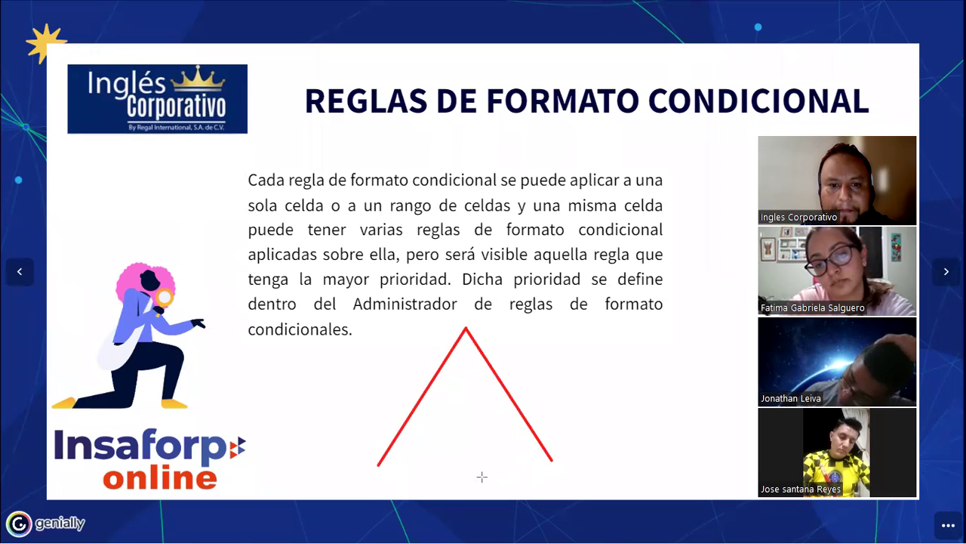
left_click_drag(378, 463, 554, 462)
left_click_drag(380, 369, 567, 367)
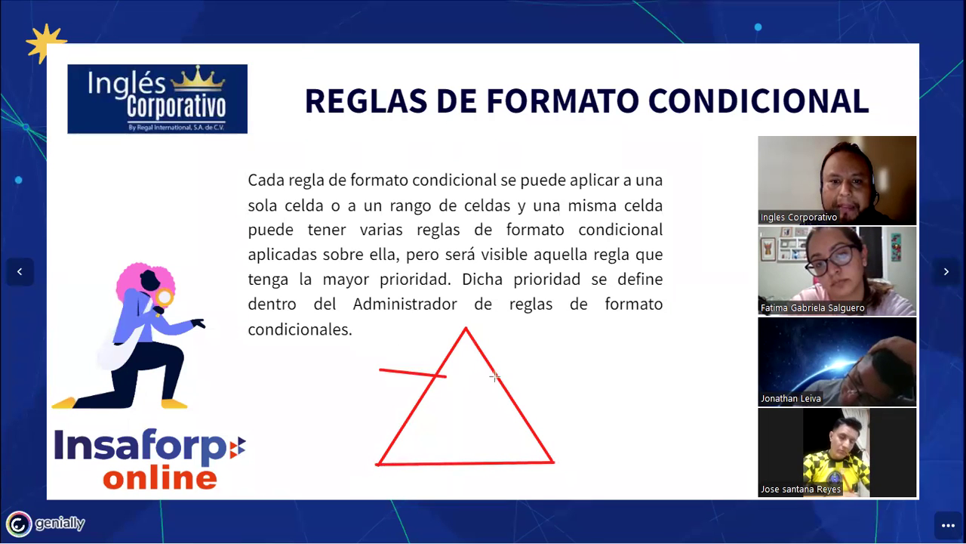
left_click_drag(374, 402, 571, 399)
left_click_drag(362, 437, 572, 433)
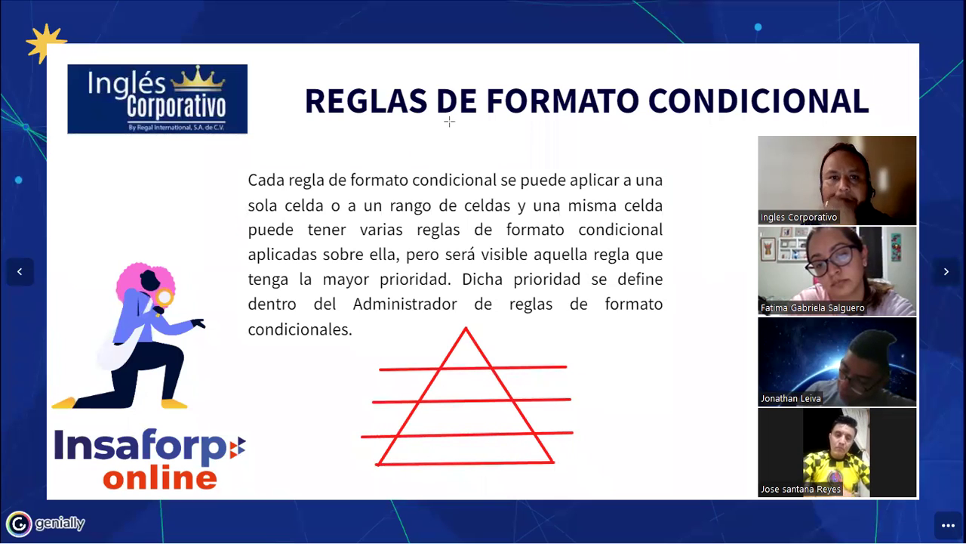
left_click_drag(662, 331, 515, 339)
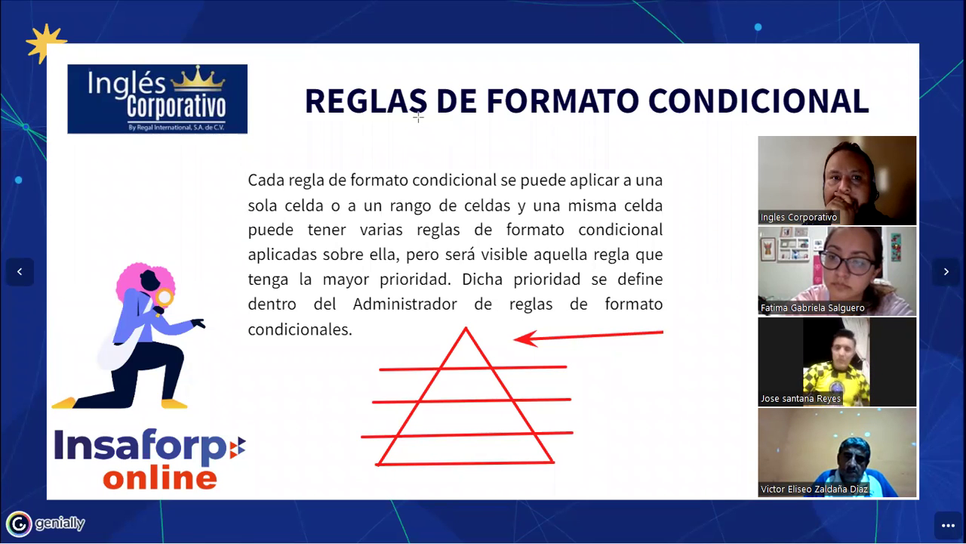
Add the label 'Mayores de >100 C:R' beside the arrow at the pyramid's apex
left_click(612, 353)
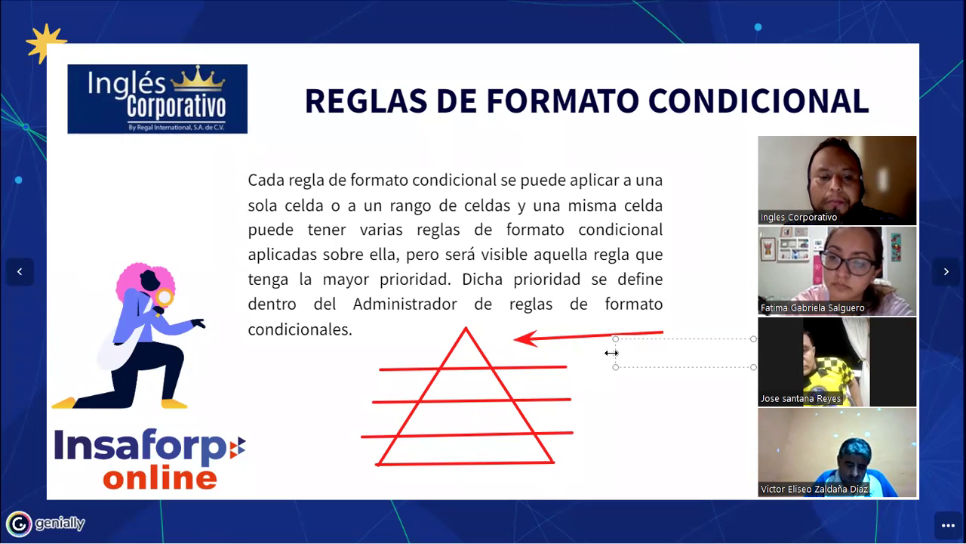
type("Mayores de >")
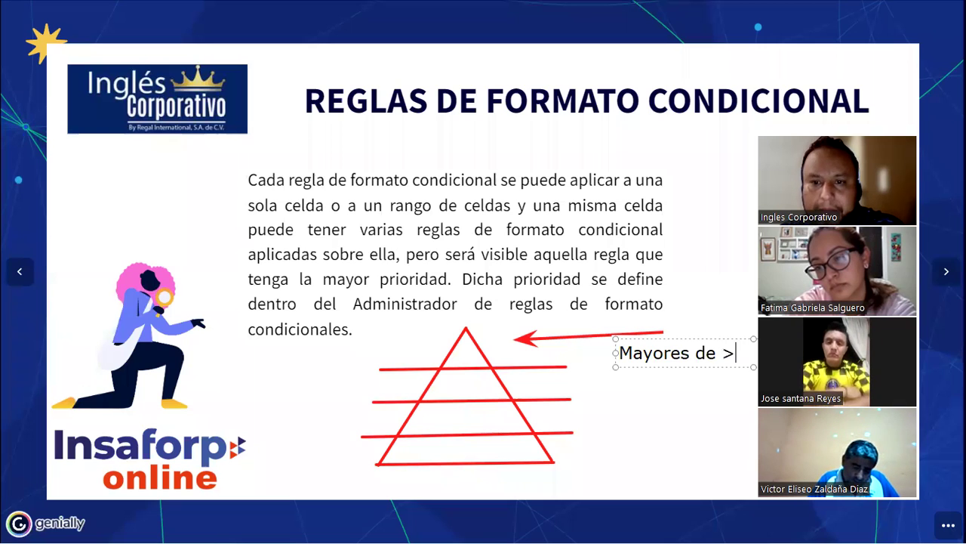
type("10")
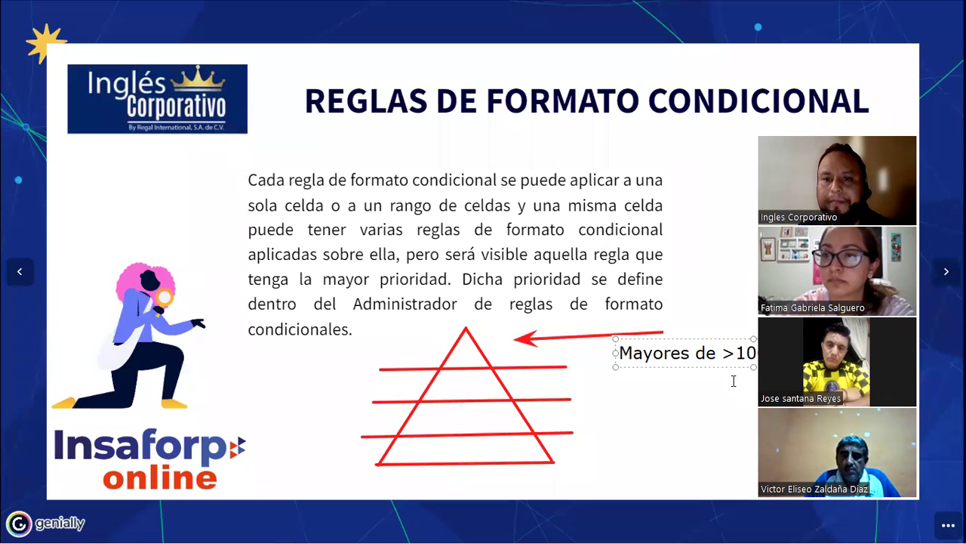
left_click_drag(705, 367, 659, 350)
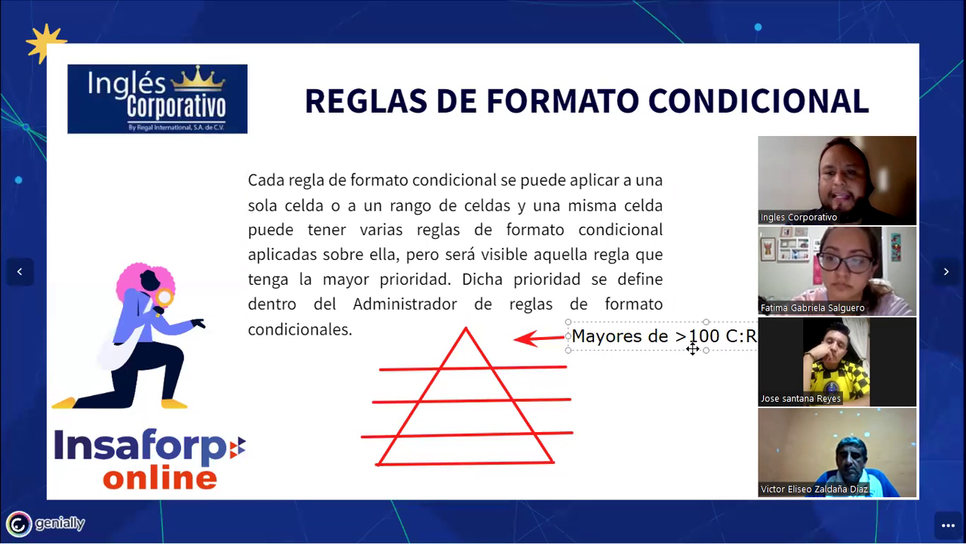
left_click_drag(726, 337, 755, 340)
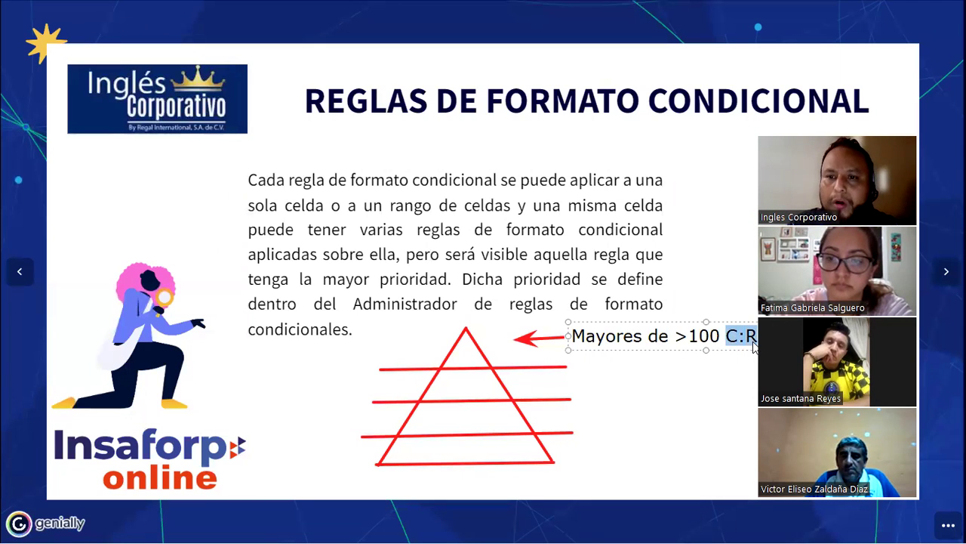
left_click(755, 337)
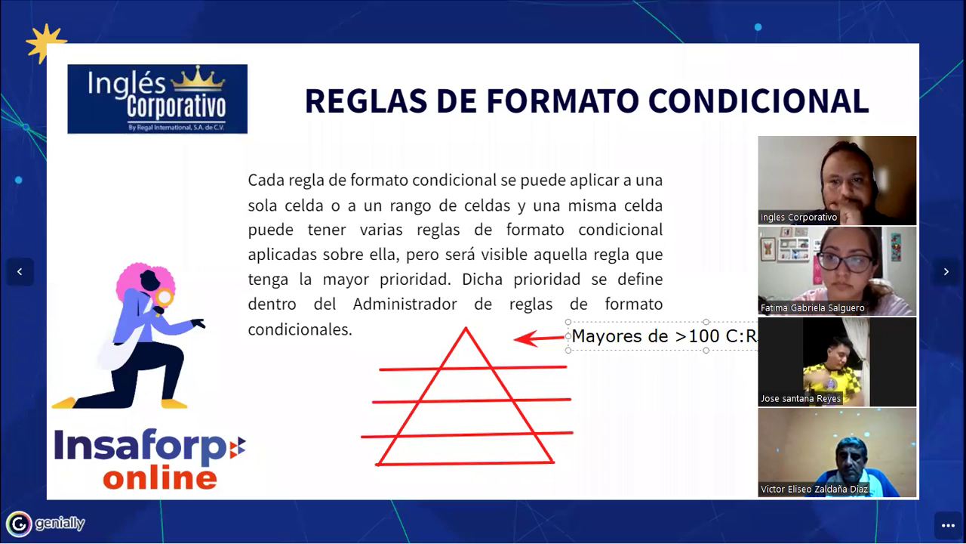
left_click(658, 374)
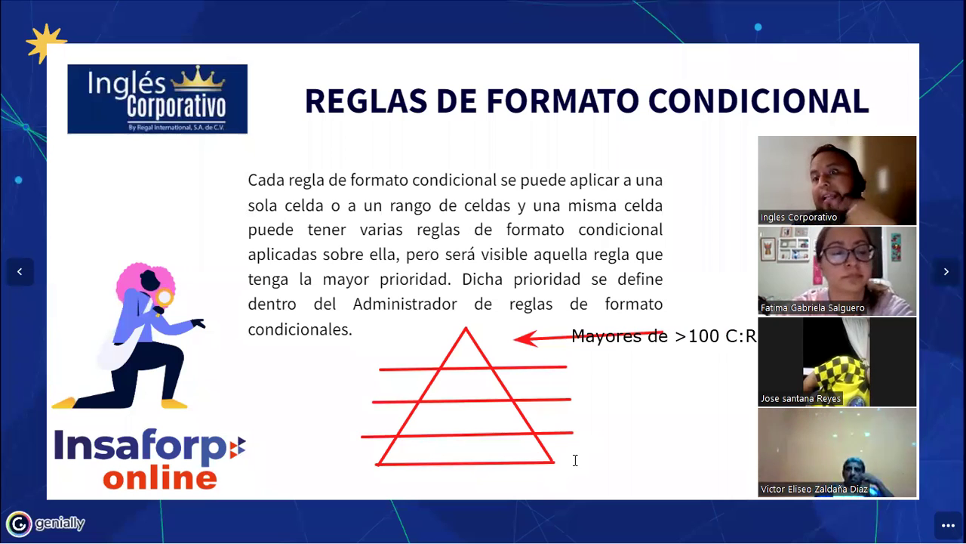
Type the note 'Entre 40 y 49 C:A, S' beside the triangle's first band
left_click(568, 377)
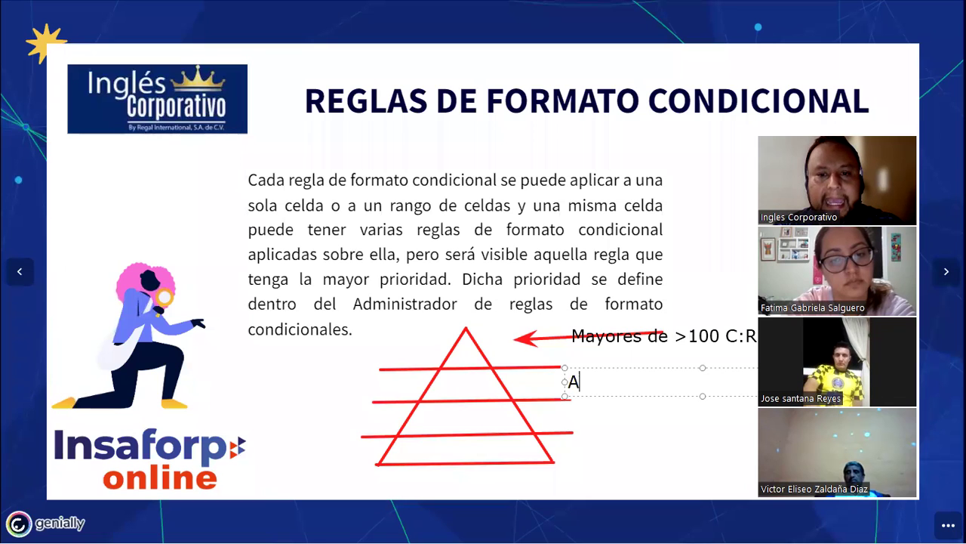
type("re 40-")
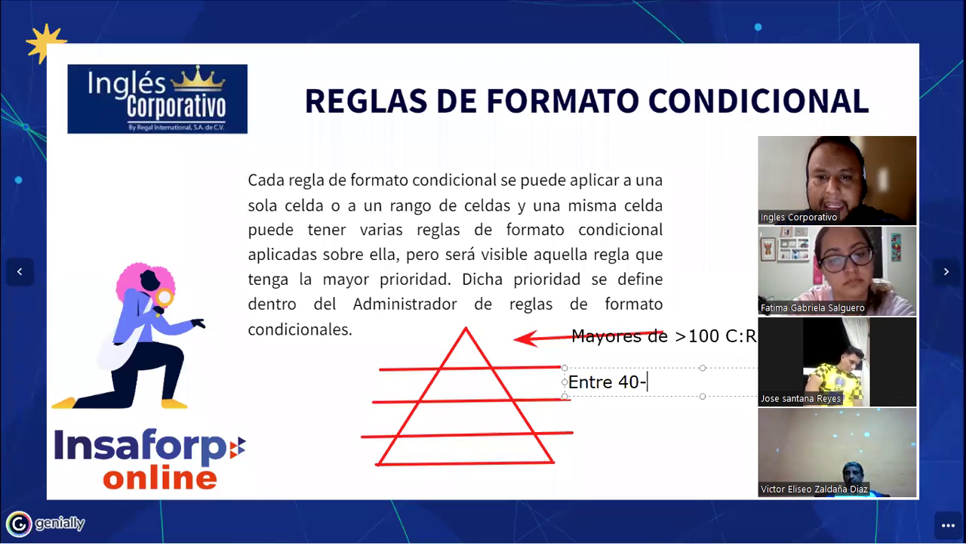
key("BackSpace")
type("y")
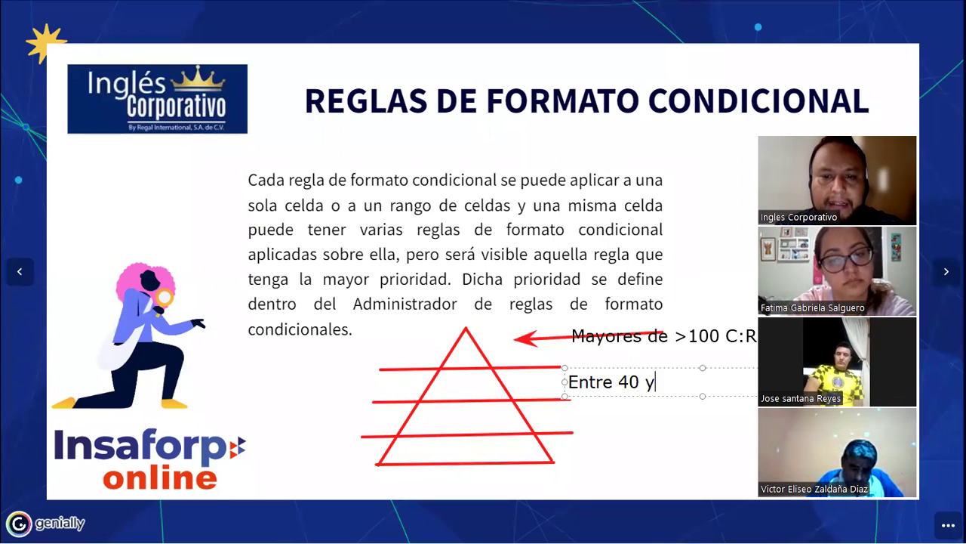
type(" 49")
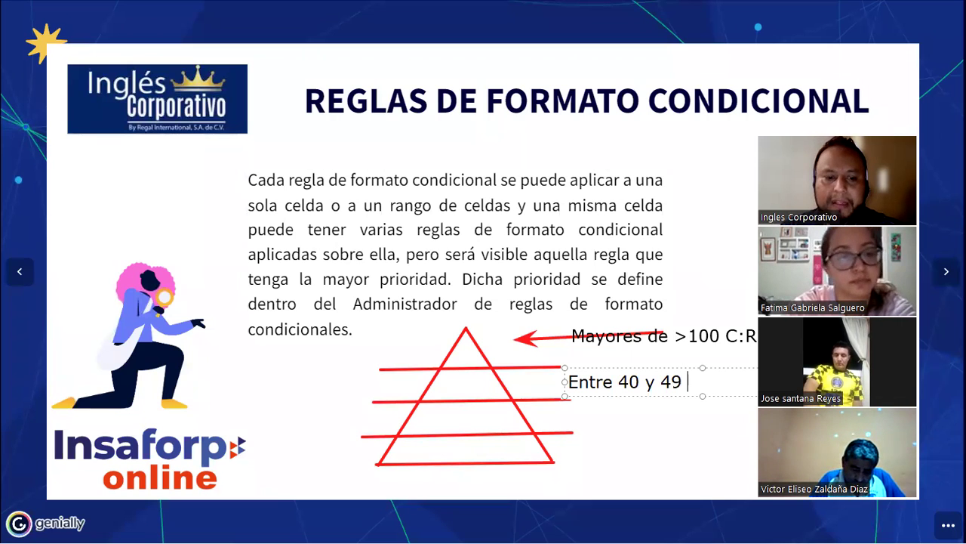
type(" C:A")
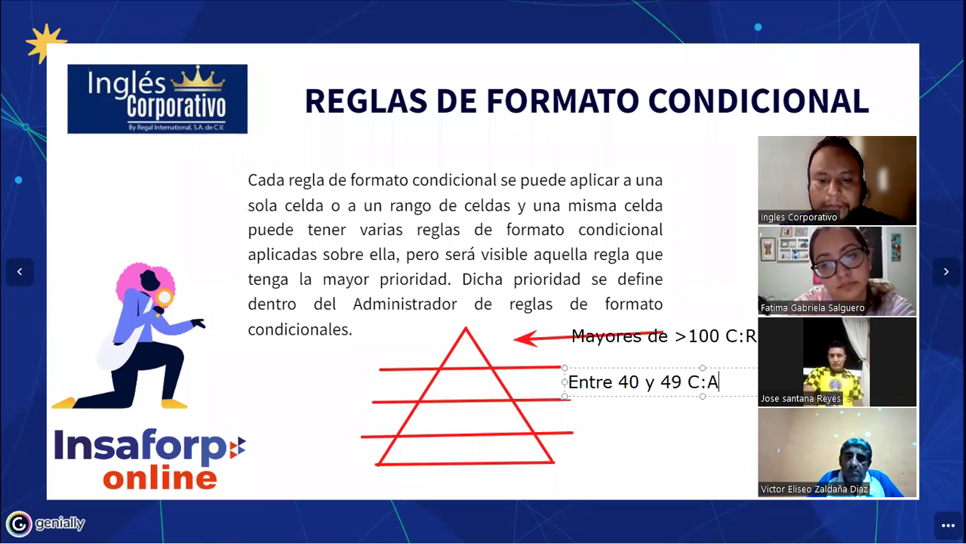
type(", S.")
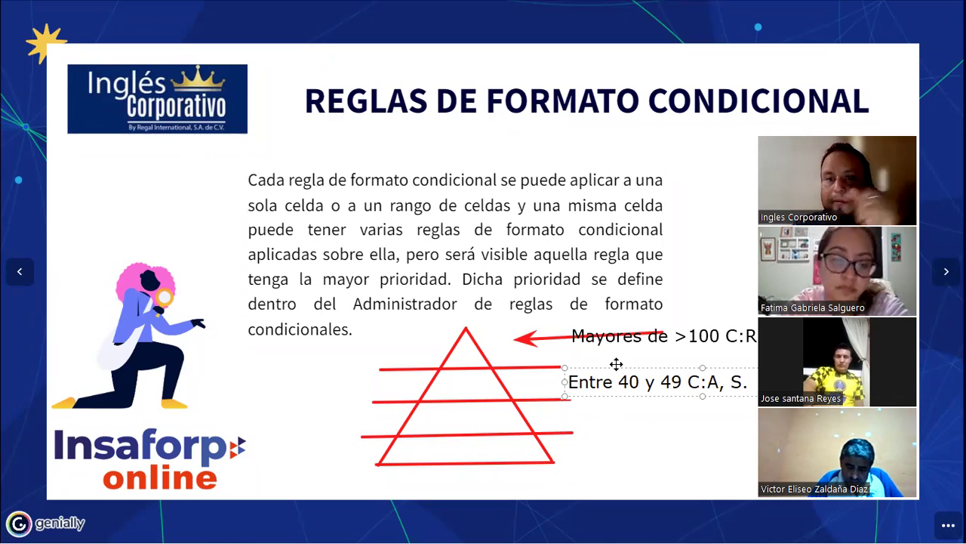
Add a note reading 'Mayores de 45 C:M, K.' beside the pyramid's lower tier, nudged slightly left
left_click(598, 414)
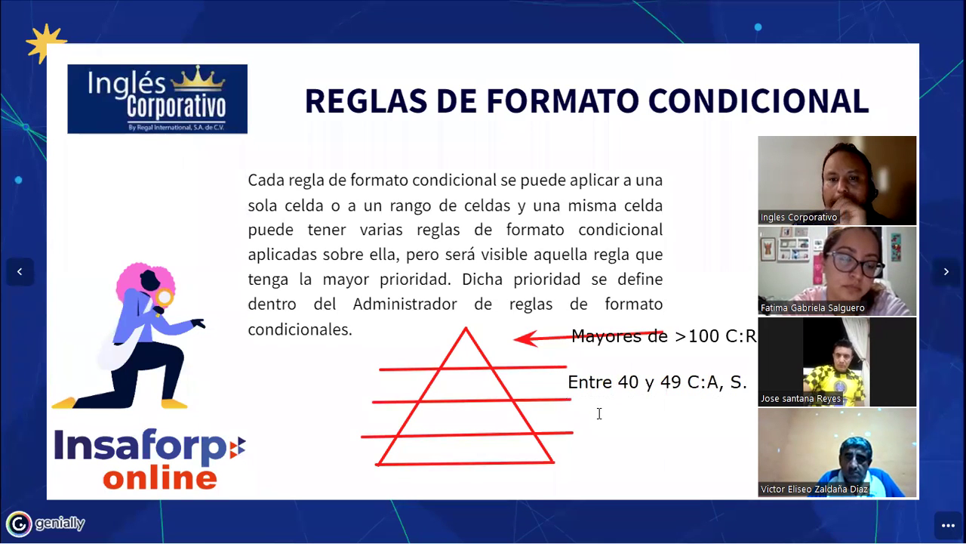
left_click(578, 415)
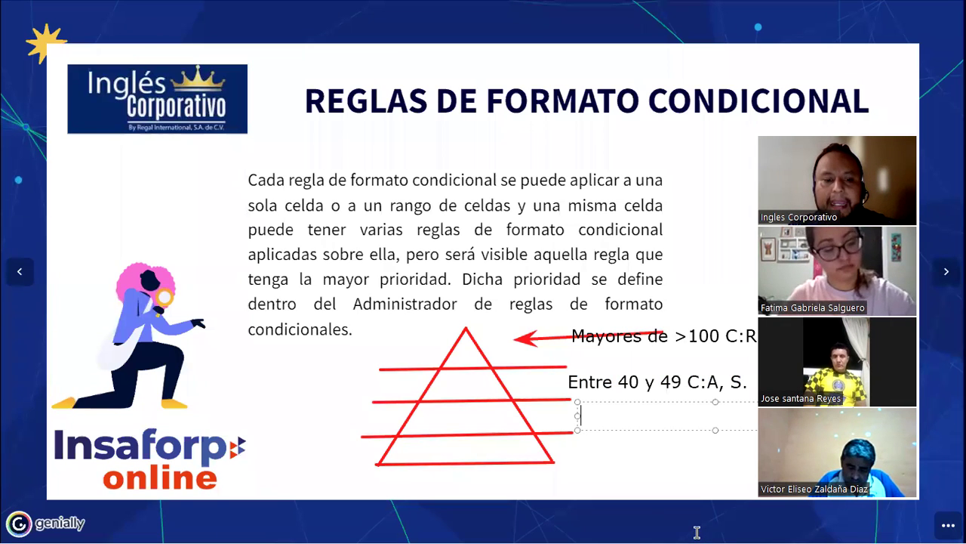
type("Mayor")
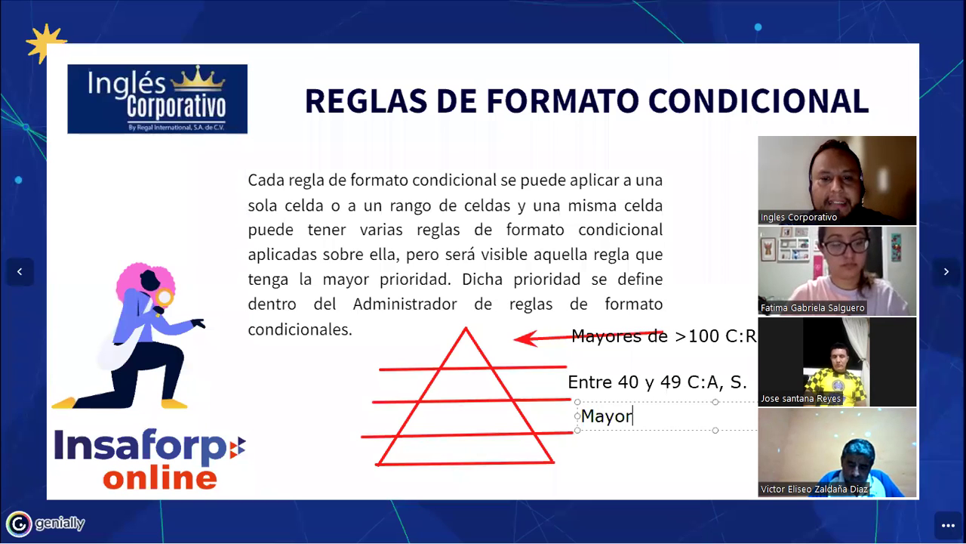
type("es de 45")
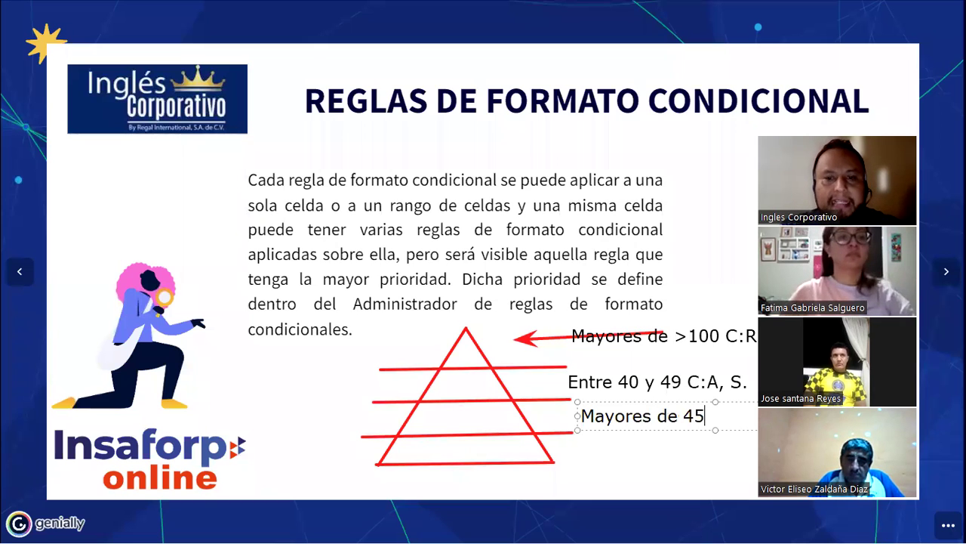
left_click_drag(662, 430, 641, 431)
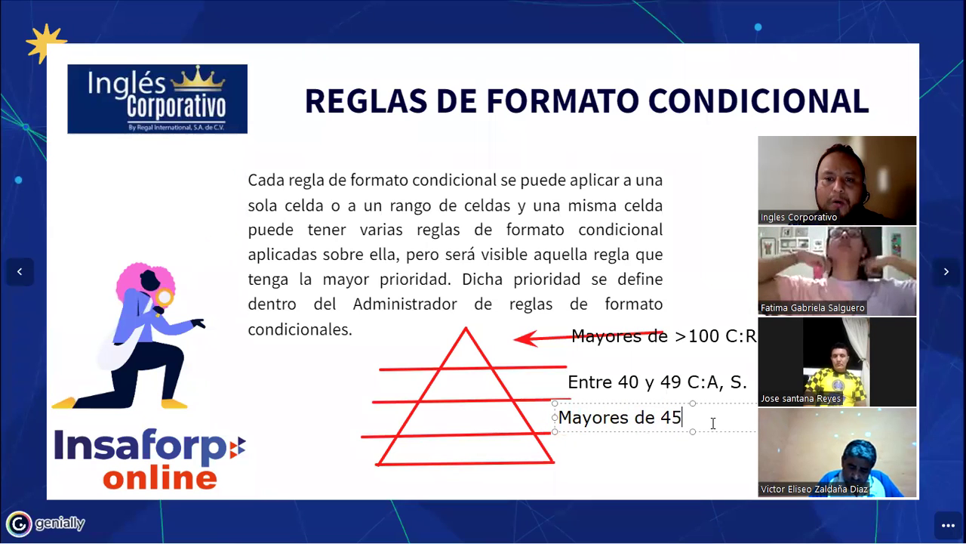
type(" C:")
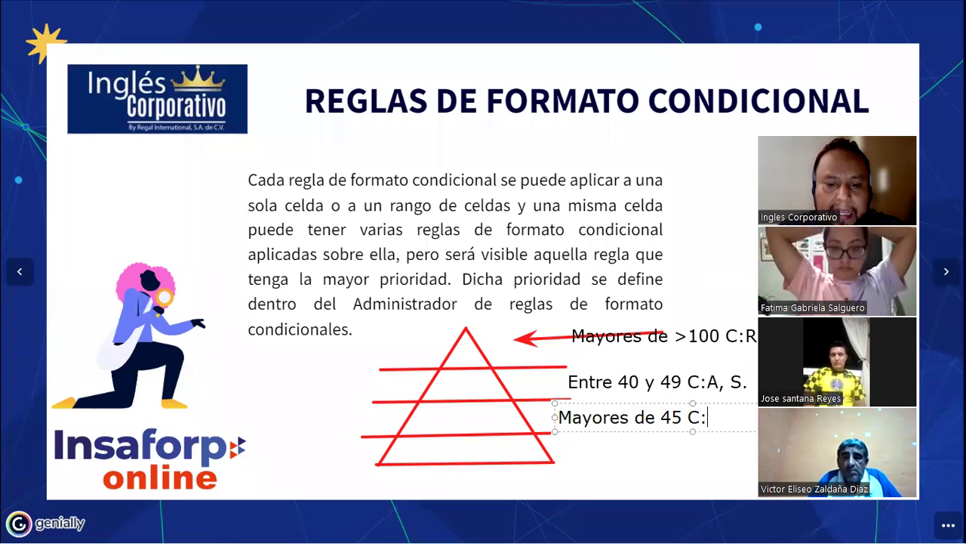
type("M")
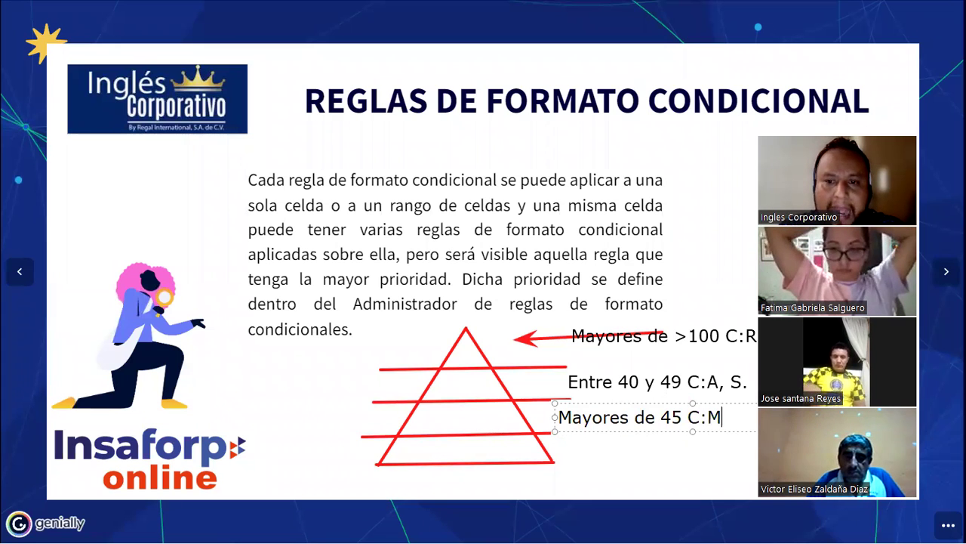
type(",")
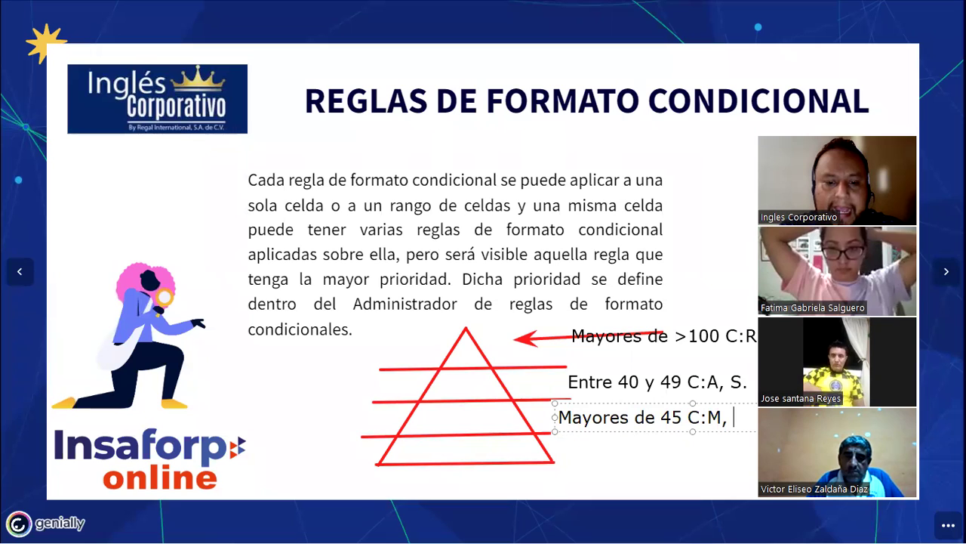
type(" K.")
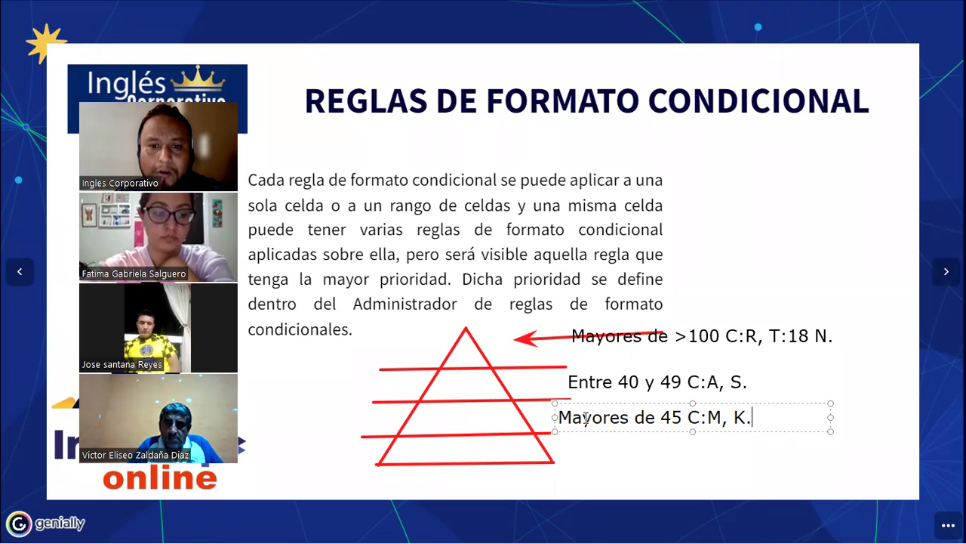
left_click_drag(750, 420, 568, 417)
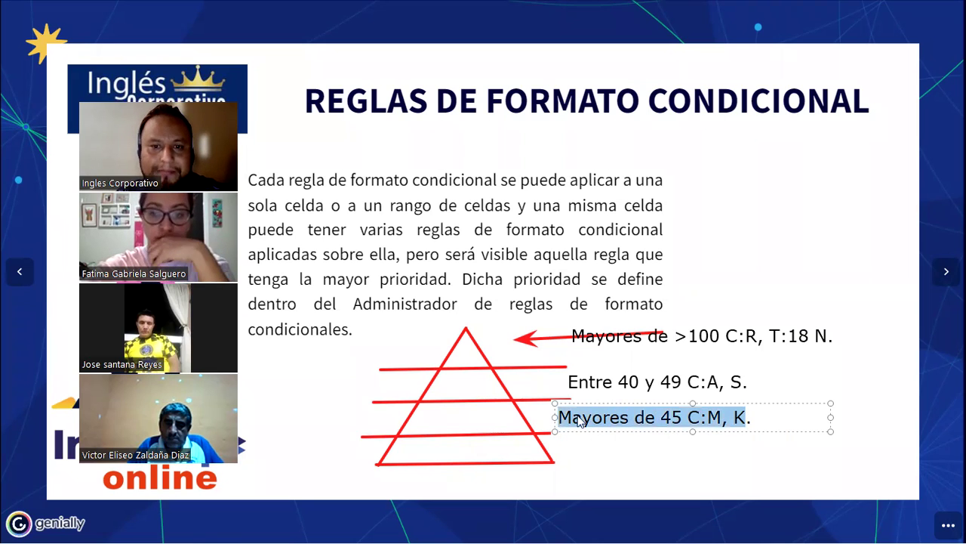
left_click(581, 417)
left_click_drag(661, 420, 681, 419)
left_click(683, 420)
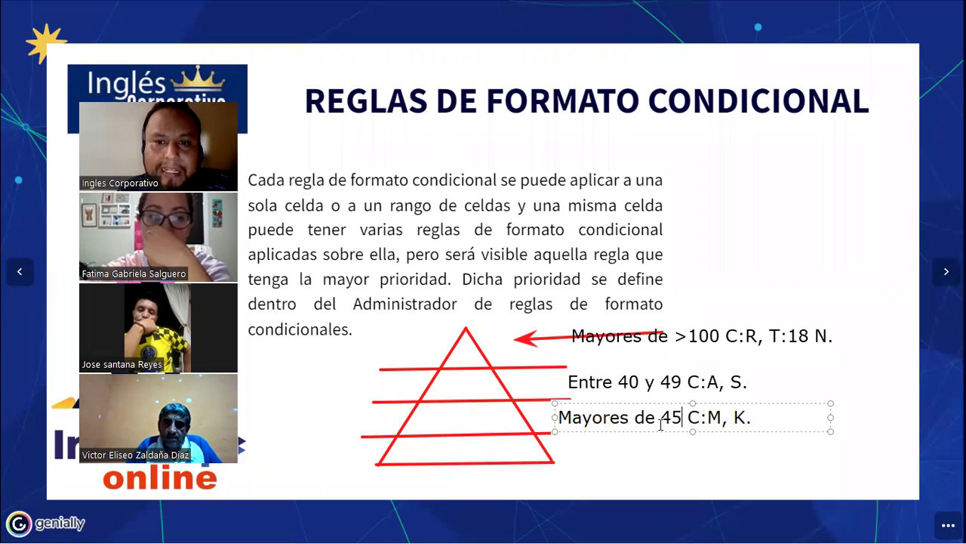
Change the bottom note's 'Mayores' to 'Menores' and '45' to '40'
left_click_drag(661, 421, 682, 421)
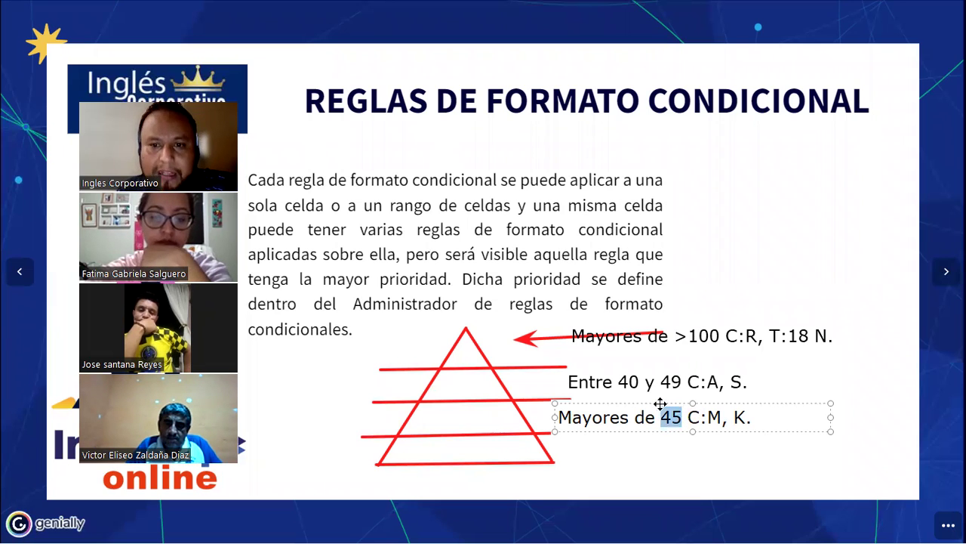
left_click_drag(558, 418, 753, 420)
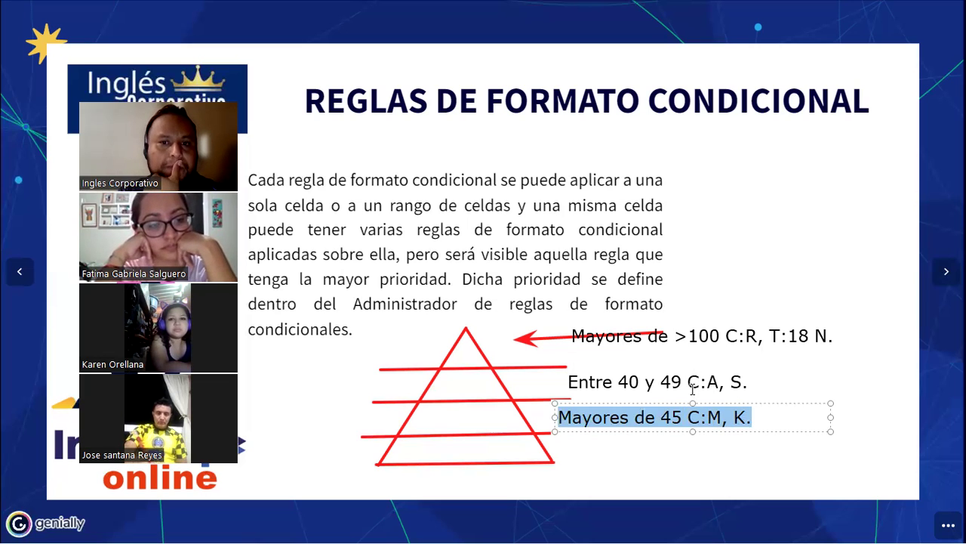
left_click(662, 422)
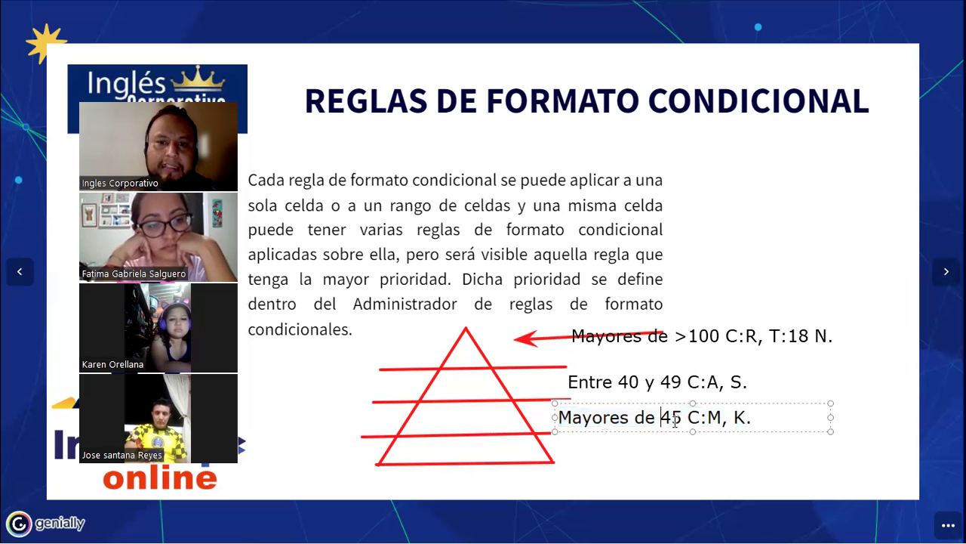
double_click(603, 420)
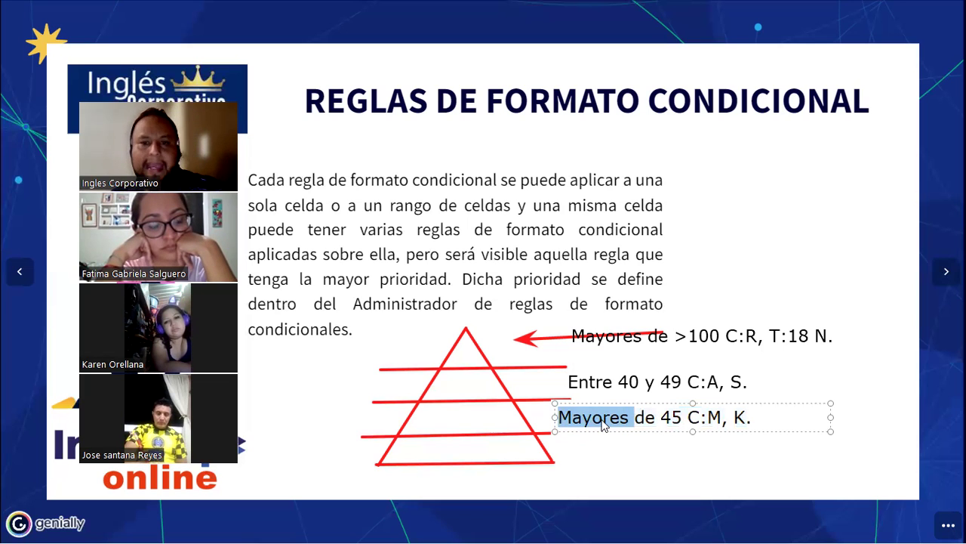
type("Menores")
left_click_drag(674, 416, 684, 416)
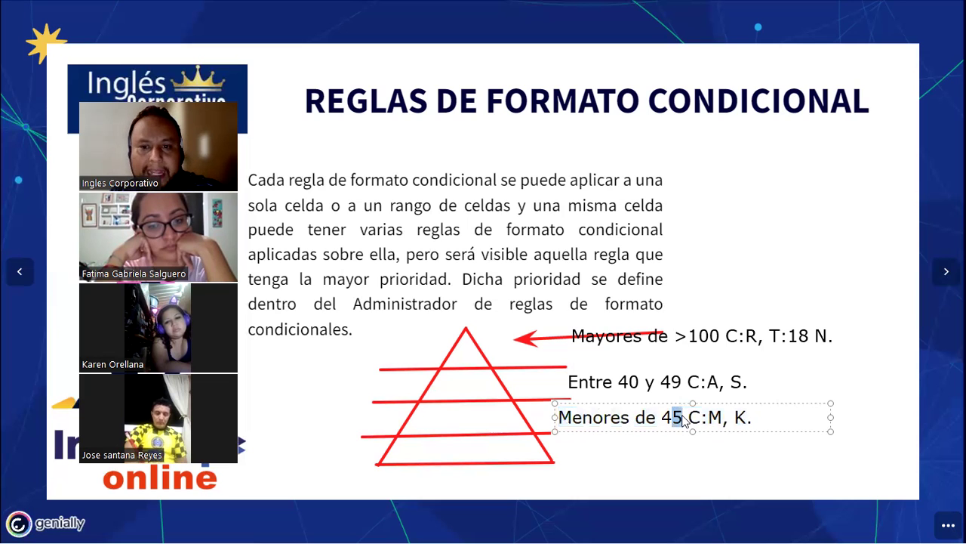
type("0")
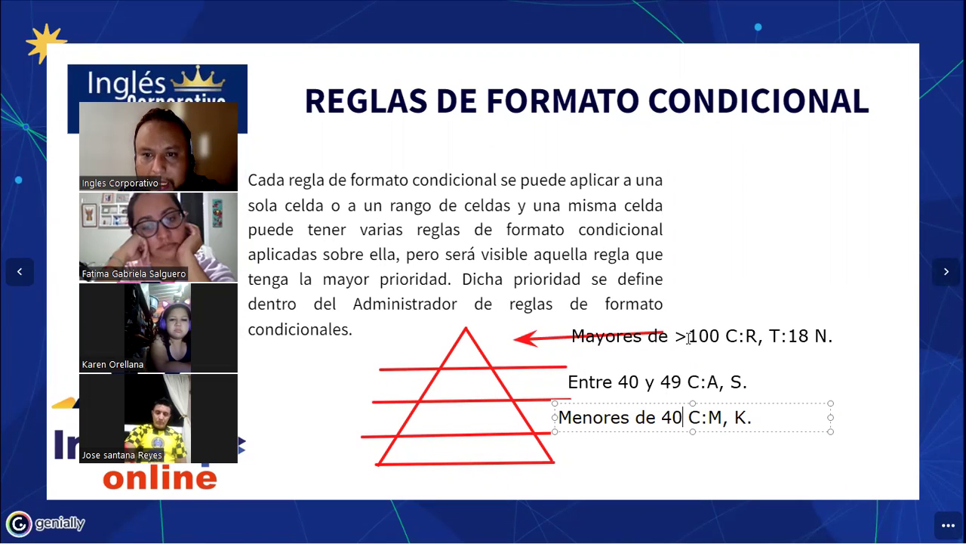
key("Escape")
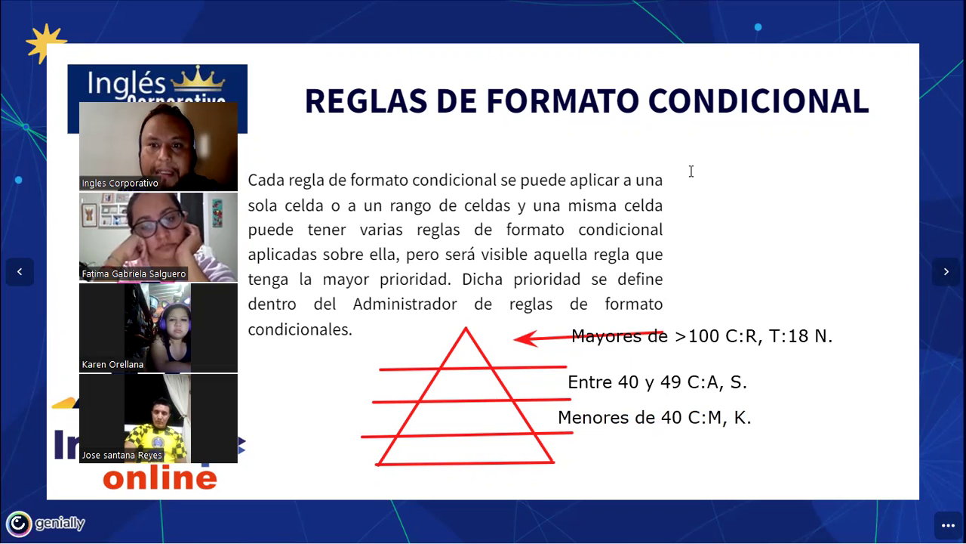
Erase the old top note and write 'Mayores a 50 C:R, T:18, N.' beside the red arrow
left_click(721, 329)
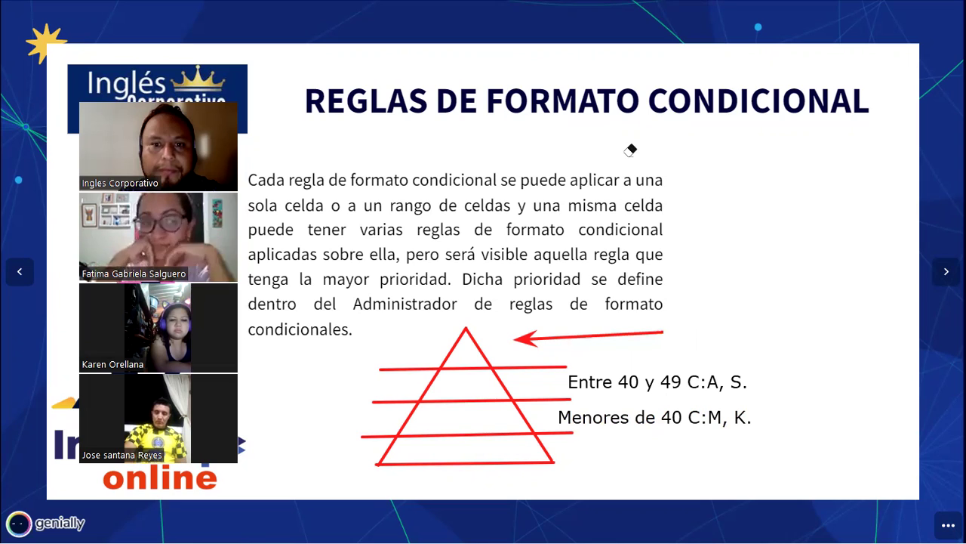
left_click(574, 346)
type("Mayores de")
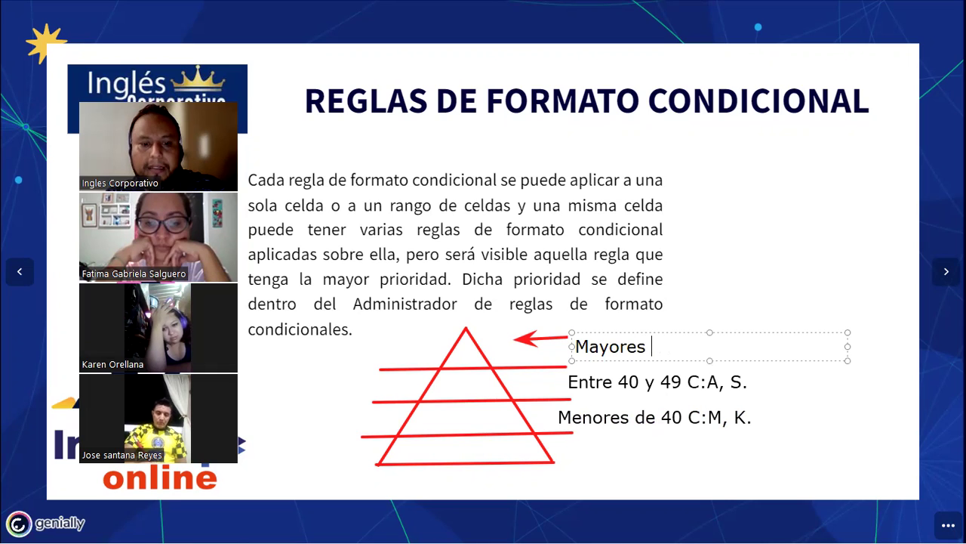
type("a 50 C.")
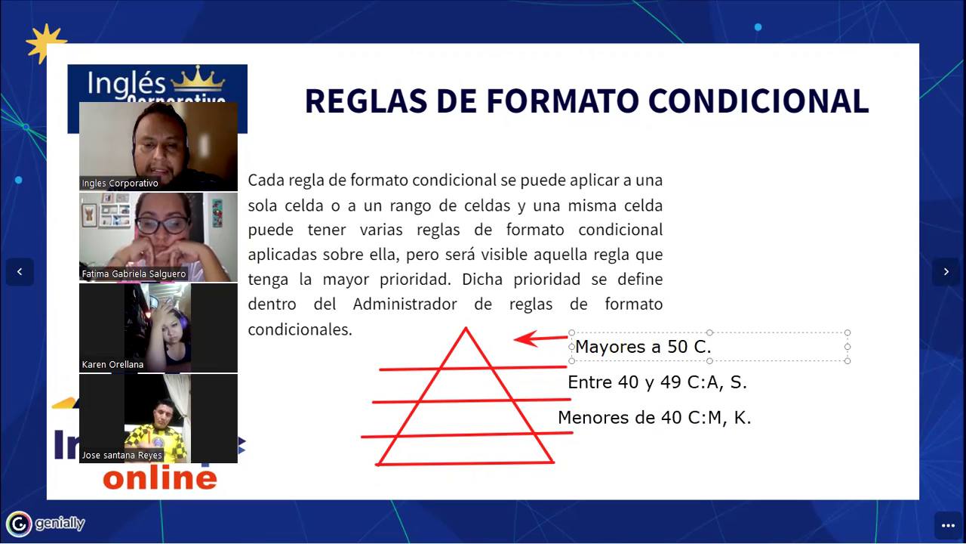
key("BackSpace")
type(": R")
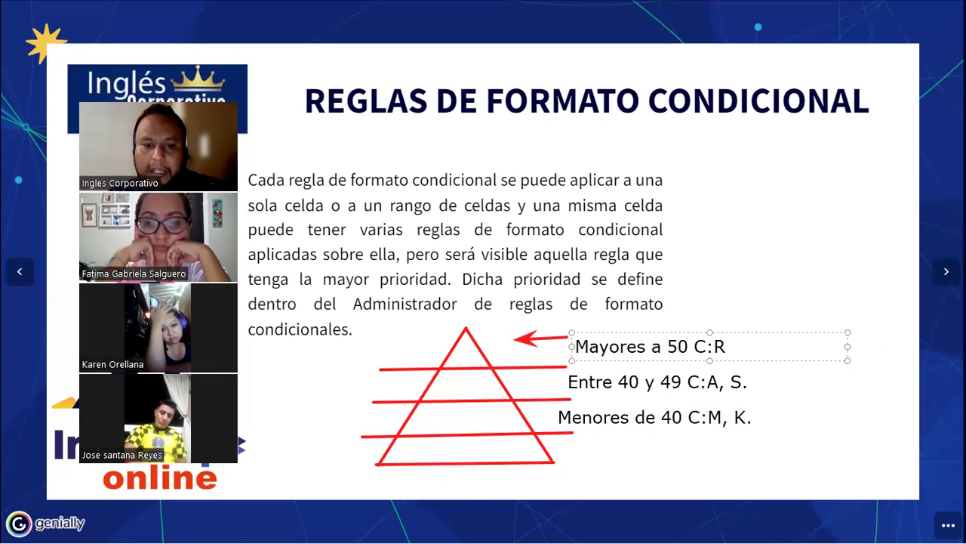
type(", T:18, N.")
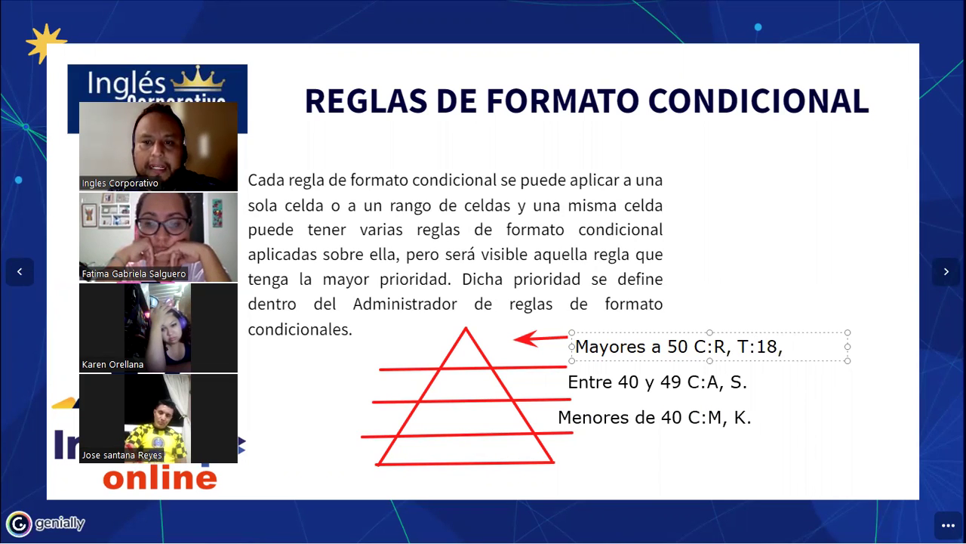
left_click(757, 294)
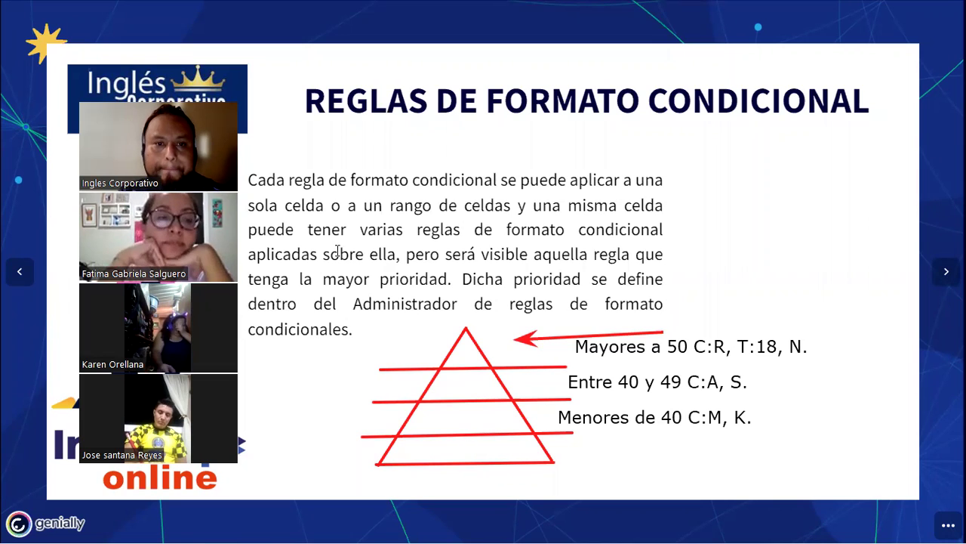
left_click(355, 231)
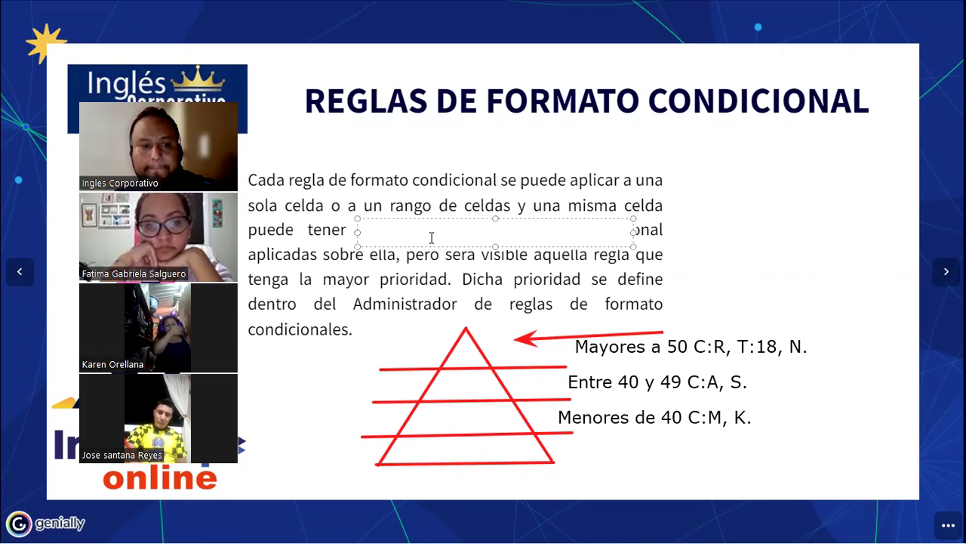
left_click(386, 234)
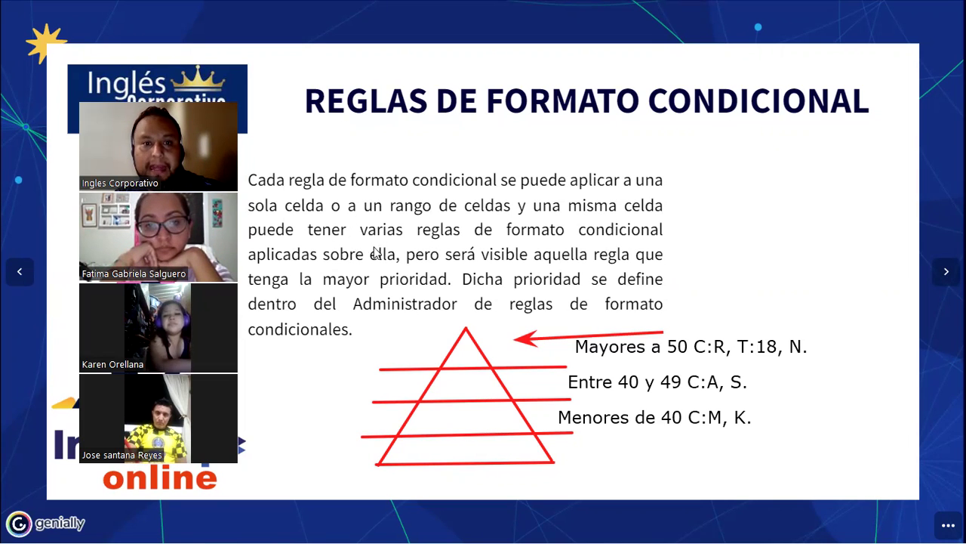
left_click_drag(361, 231, 566, 230)
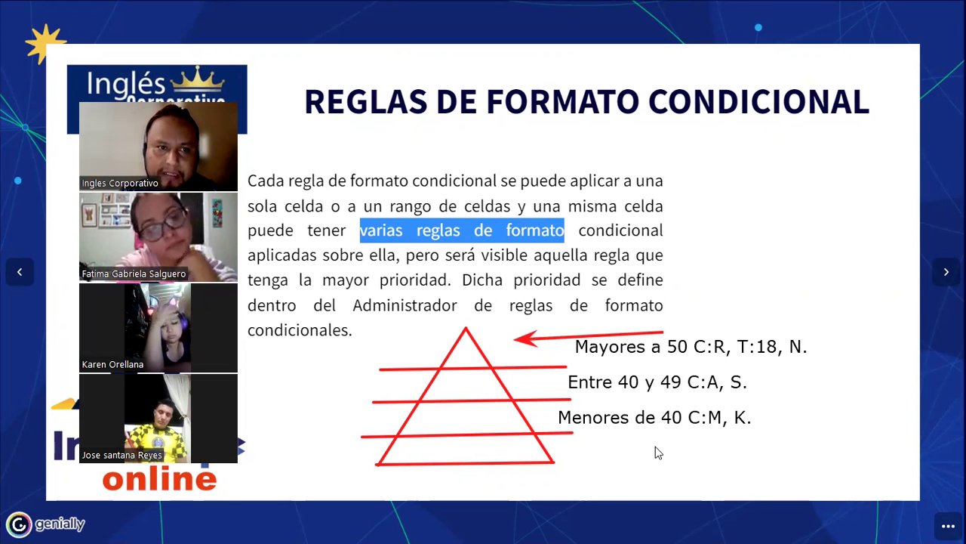
left_click(562, 310)
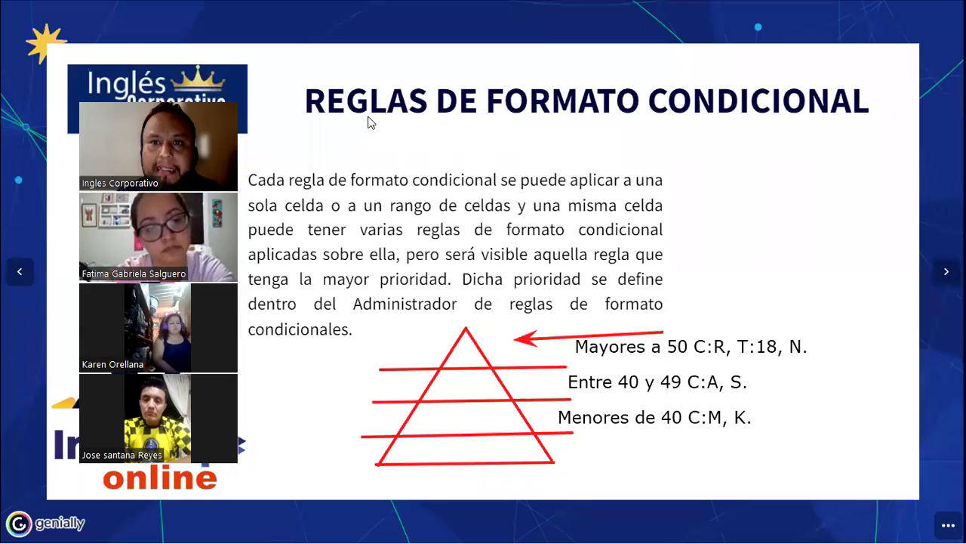
On the Administrador slide, draw arrows at Eliminar regla, Selección actual, Aceptar and Cerrar
left_click(943, 272)
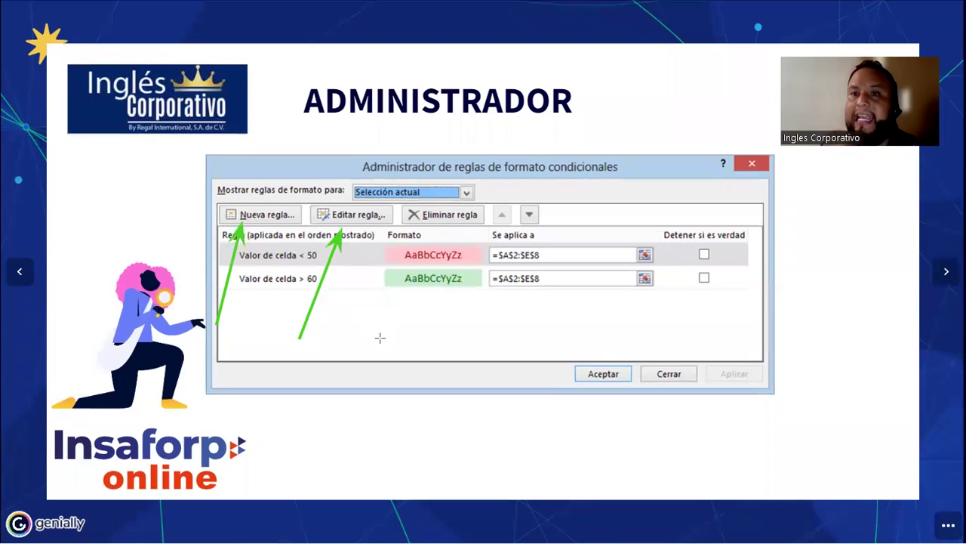
left_click_drag(391, 332, 428, 230)
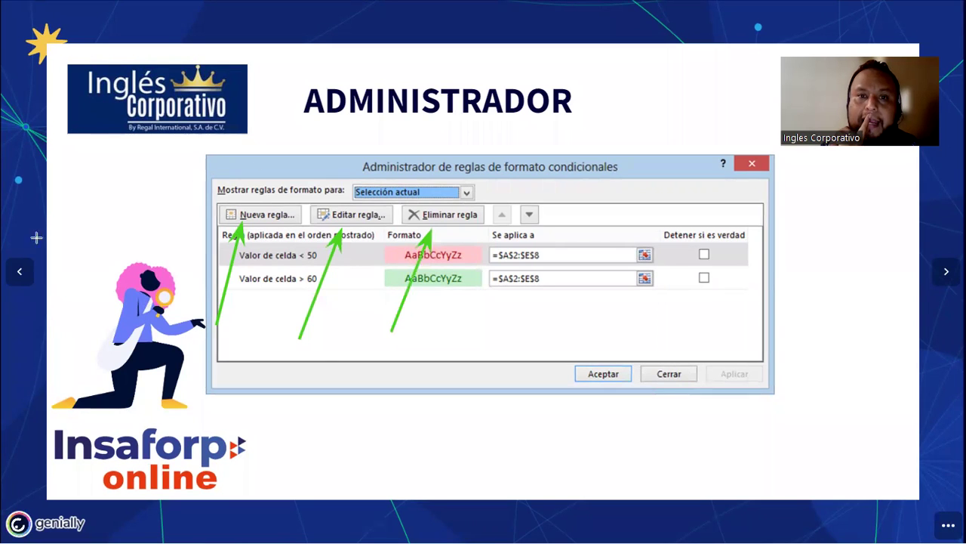
left_click_drag(716, 190, 487, 192)
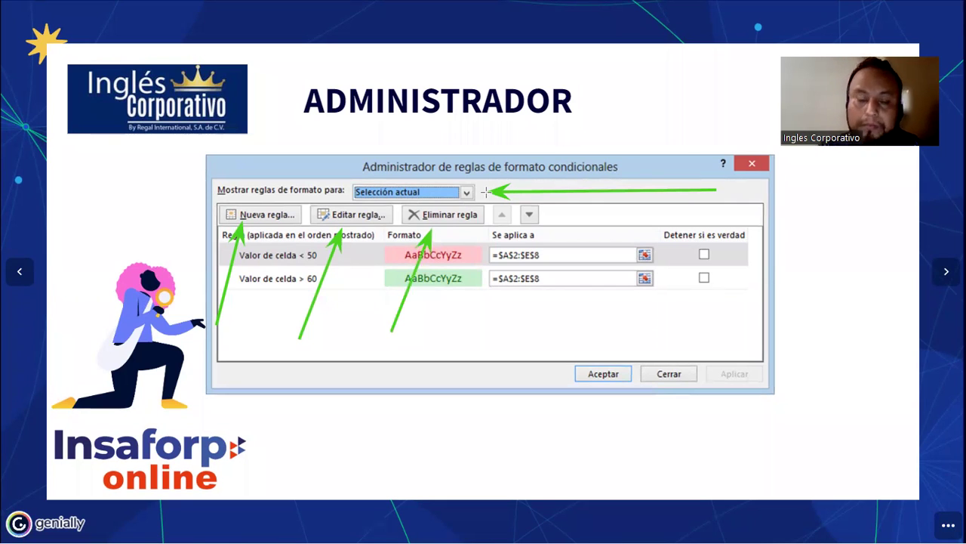
left_click_drag(517, 446, 587, 385)
left_click_drag(672, 449, 663, 388)
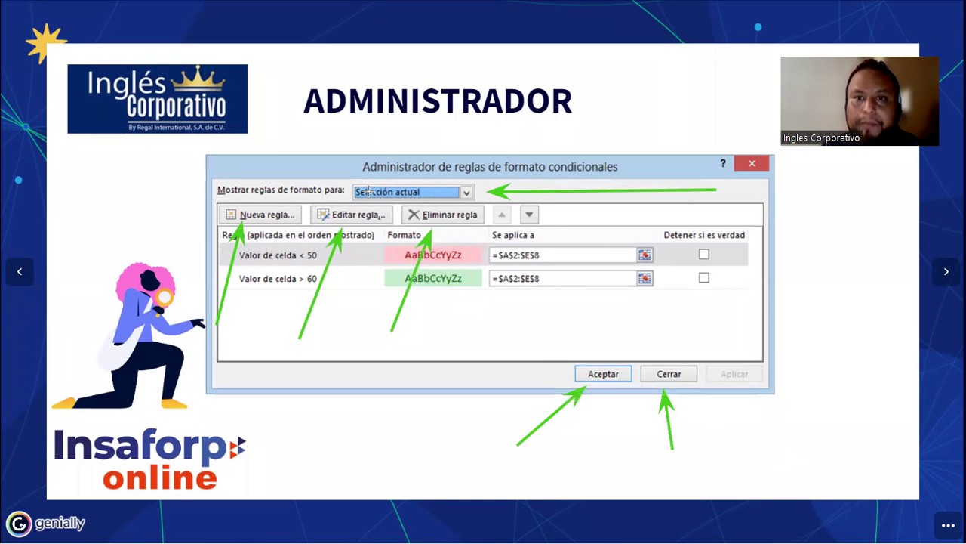
Clear those arrows, point one at the Se aplica a header, then erase it
key("e")
left_click_drag(633, 198, 564, 241)
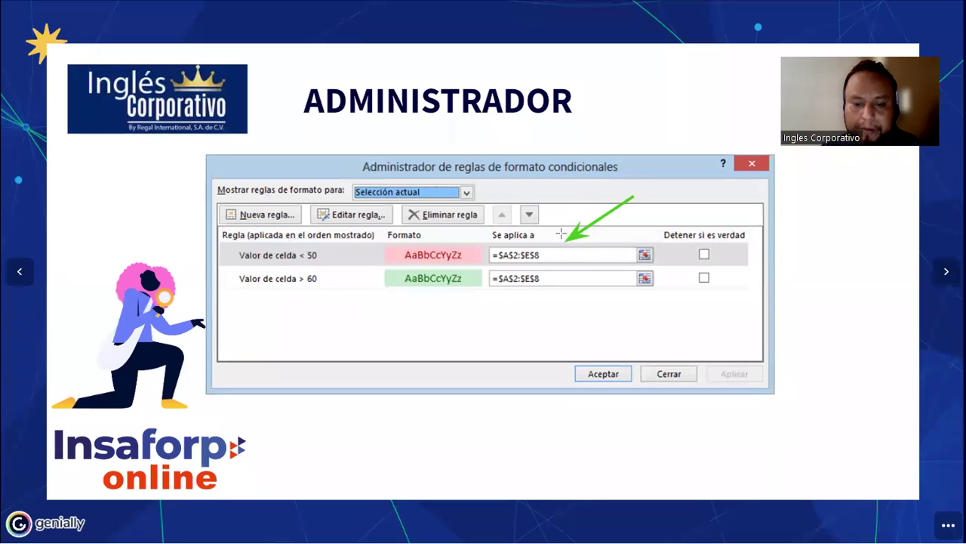
key("e")
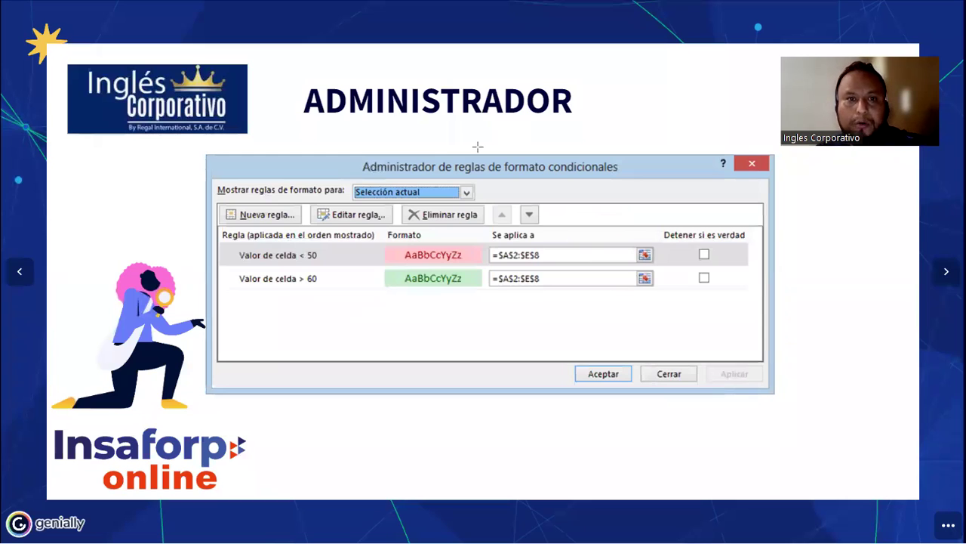
Draw a green rectangle around the rules list and a red arrow to Valor de celda < 50
mouse_move(219, 225)
left_mouse_down()
mouse_move(710, 361)
mouse_move(760, 361)
left_mouse_up()
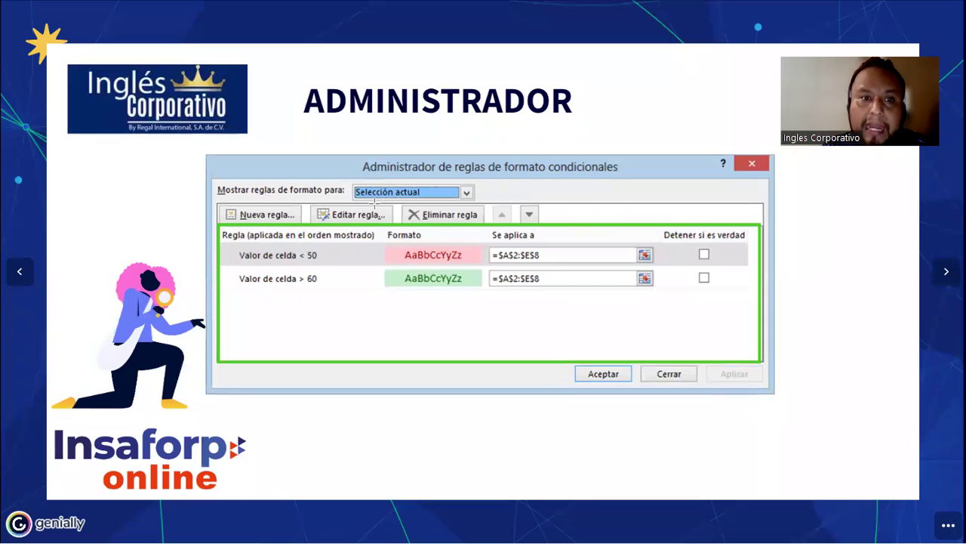
left_click_drag(179, 298, 232, 250)
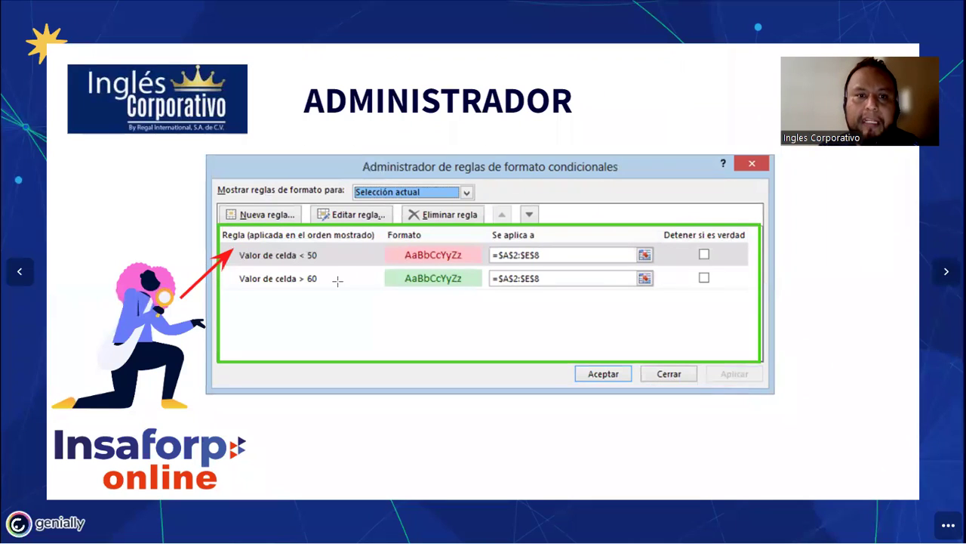
Point red arrows at Formato and Se aplica a, and shade both ranges translucent red
left_click_drag(315, 319, 389, 242)
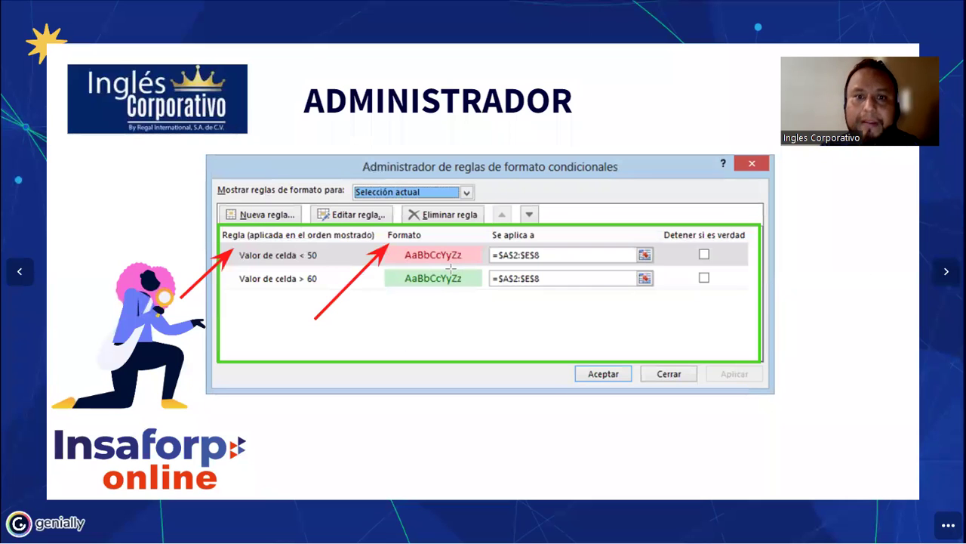
left_click_drag(457, 317, 488, 245)
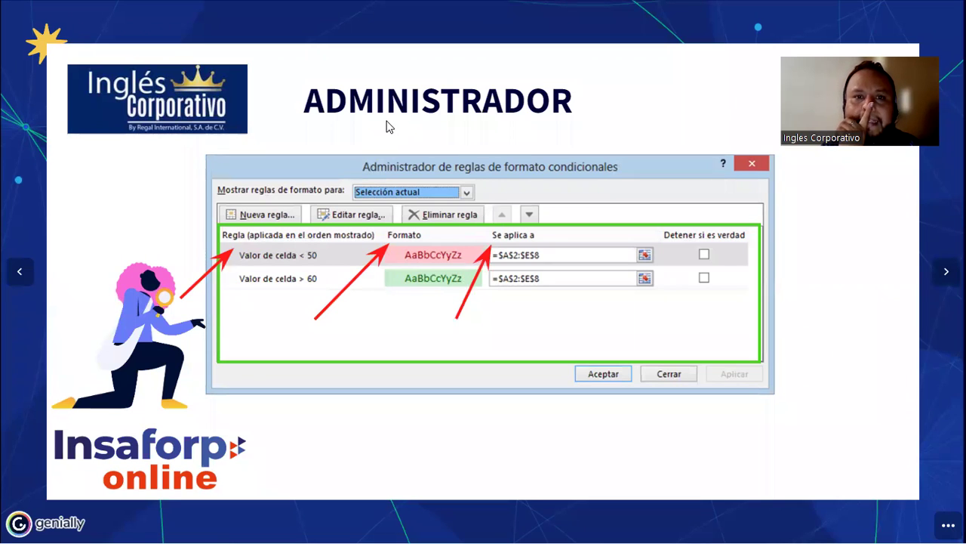
mouse_move(478, 239)
left_mouse_down()
mouse_move(610, 291)
mouse_move(661, 298)
left_mouse_up()
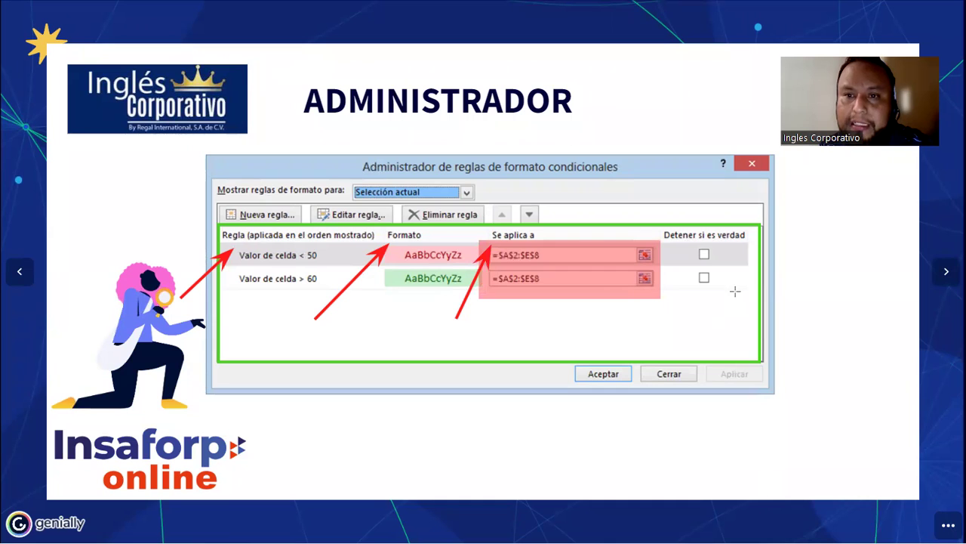
Point a red arrow at the first Detener si es verdad checkbox
left_click_drag(751, 308, 721, 256)
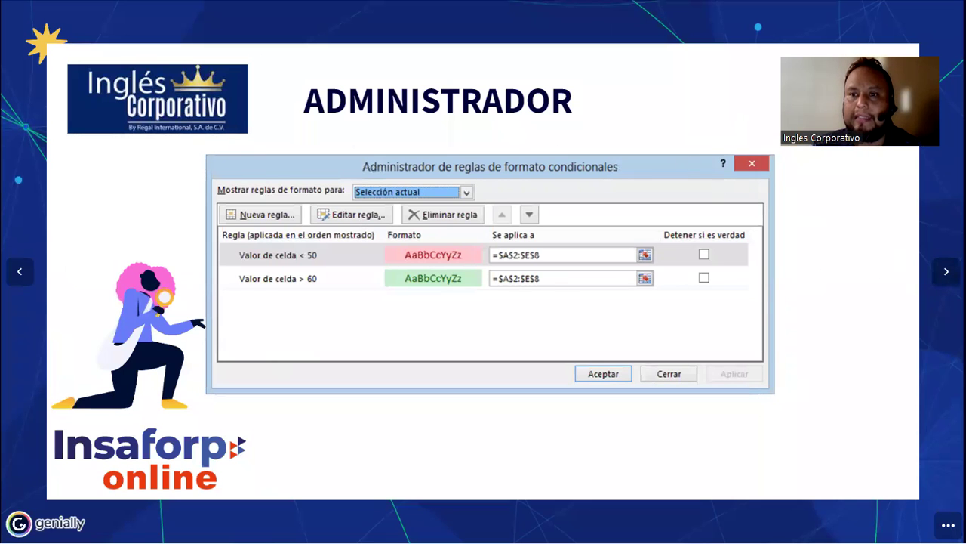
Advance to the next slide
key("Right")
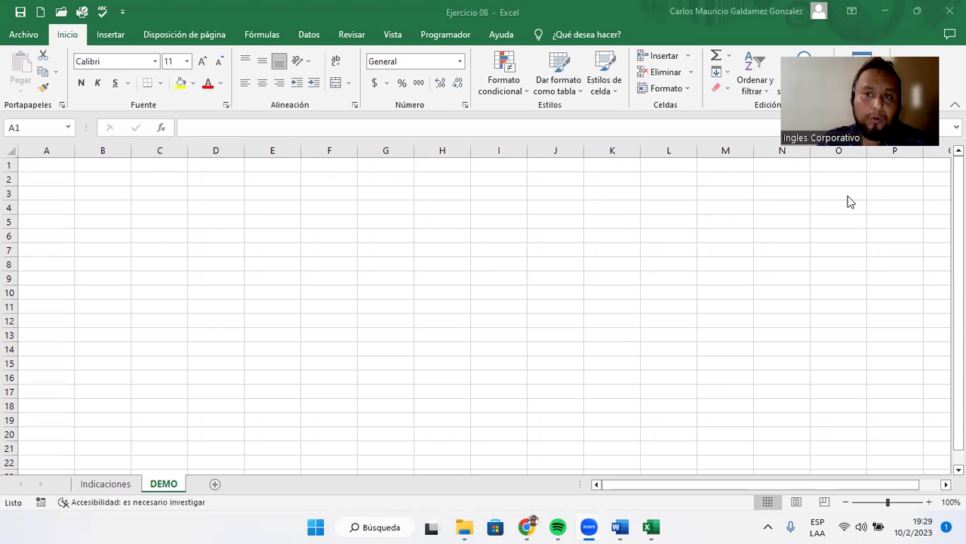
Enter the headers Carnet, Nombres, Apellidos, Sueldo and Ventas S1 across A1:E1 of the DEMO sheet
left_click(59, 181)
left_click(57, 180)
left_click(46, 165)
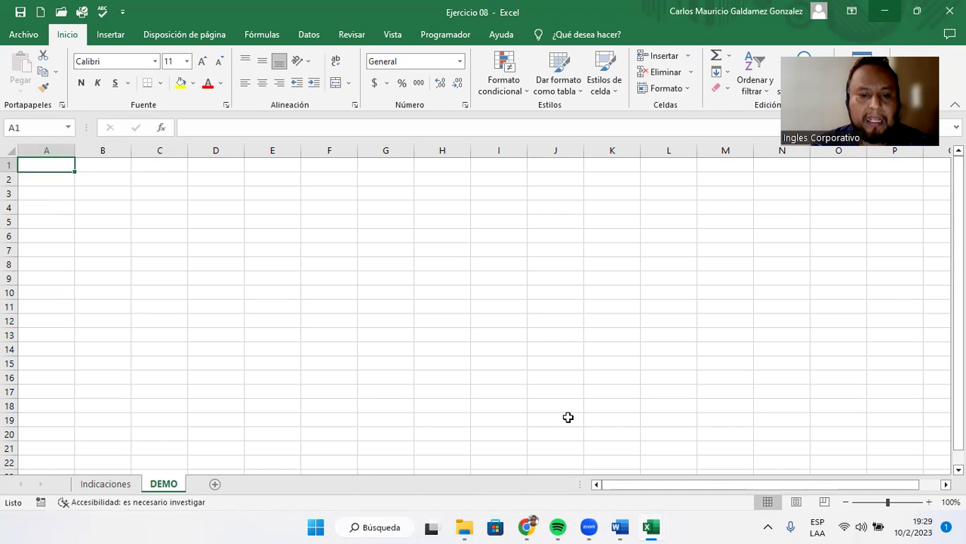
type("Carnet")
key("Tab")
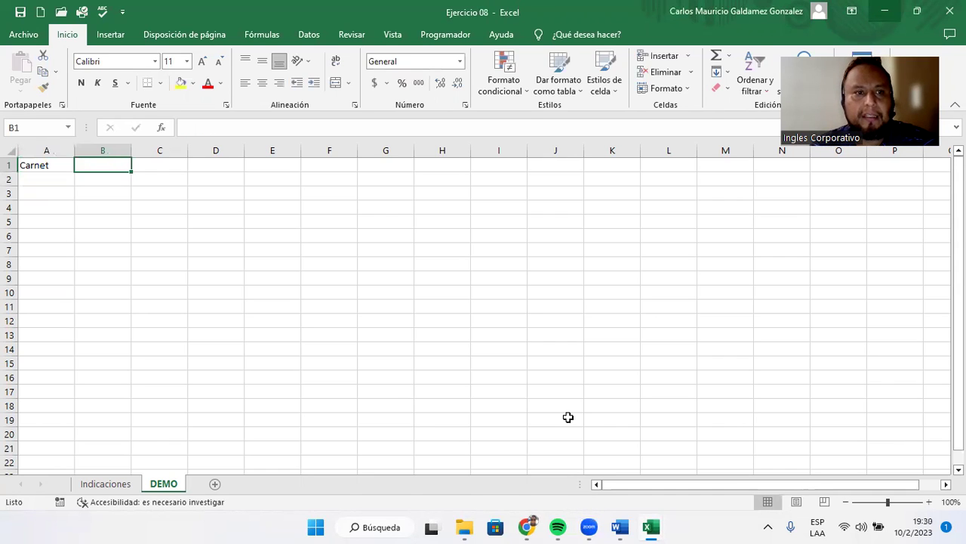
type("Nombres")
key("Tab")
type("Apell")
key("Tab")
type("Sueldo")
key("Tab")
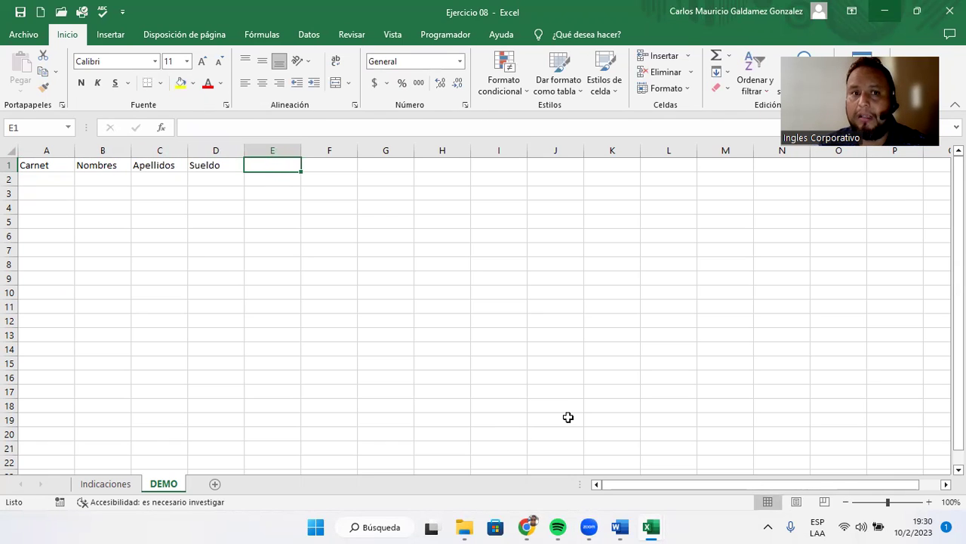
type("Ventas S1")
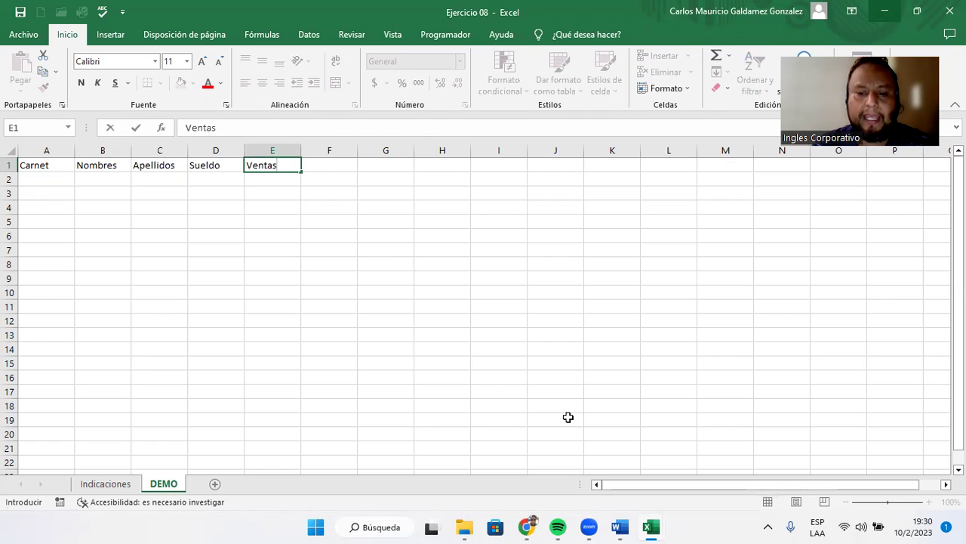
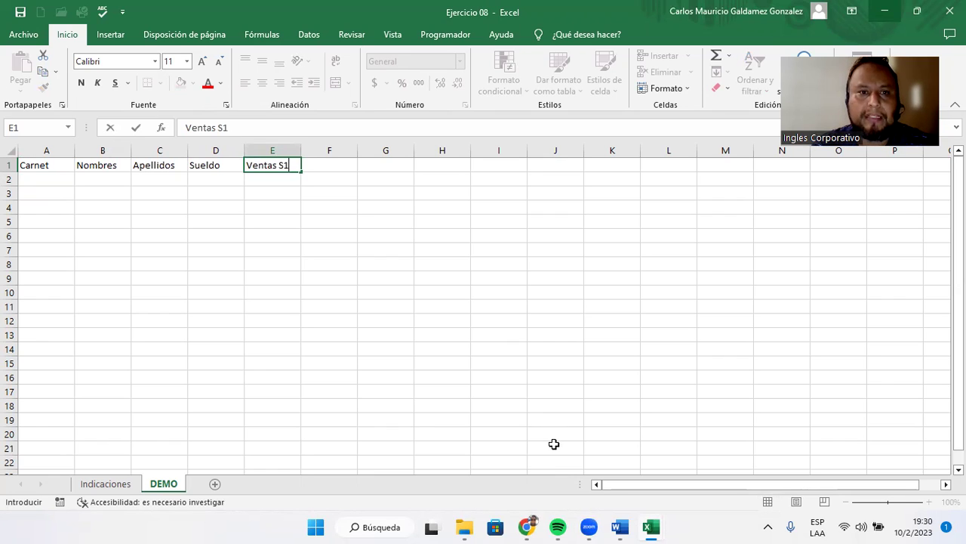
Enter the Ventas S1 and S2 headings and fill the series across to column I
key("Tab")
type("Venta")
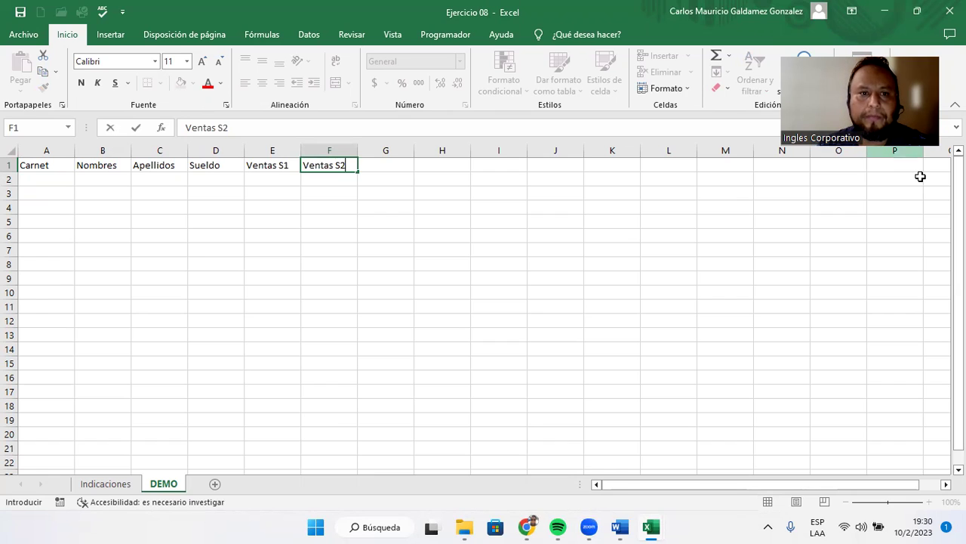
left_click_drag(284, 165, 502, 166)
Rename the I1 heading to 'Ventas Cierre' and autofit column I to fit it
left_click(485, 164)
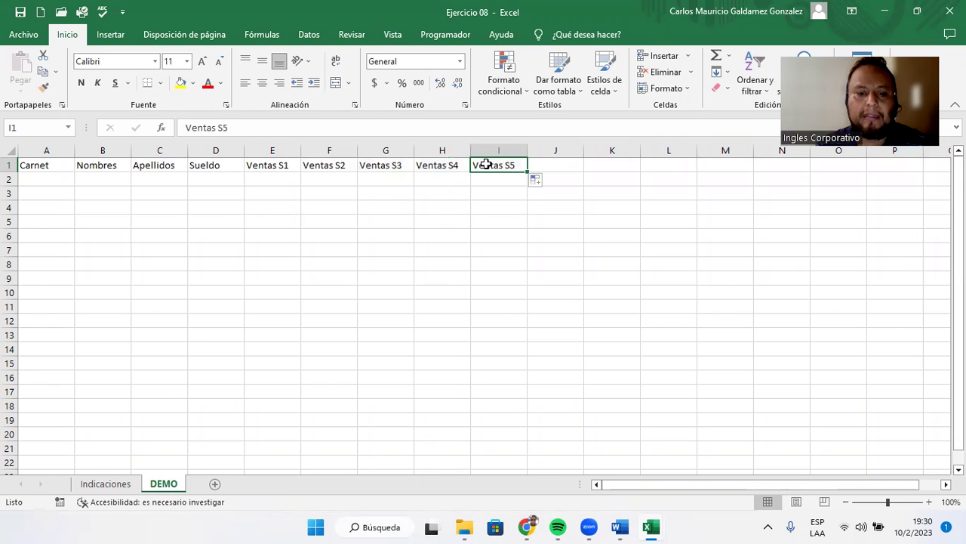
type("Cierre")
key("Return")
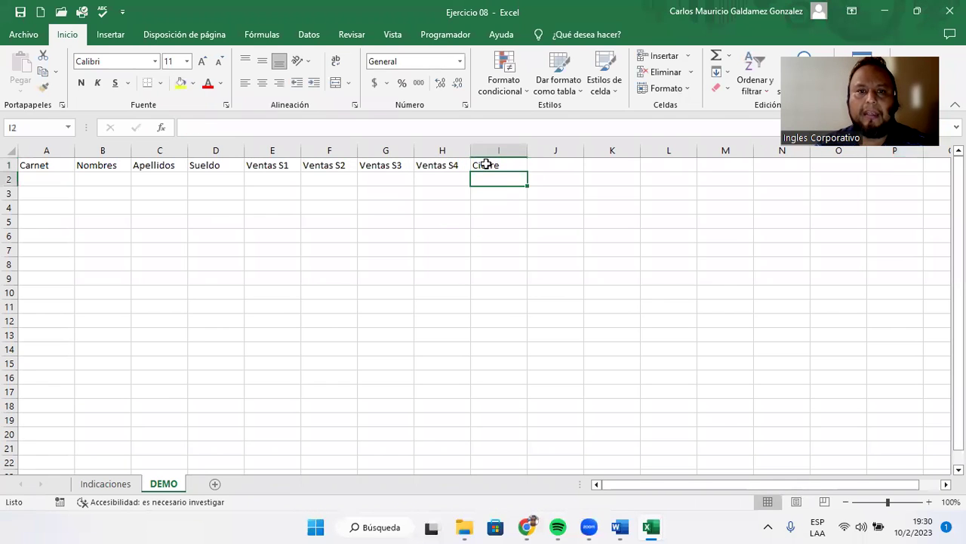
left_click(494, 164)
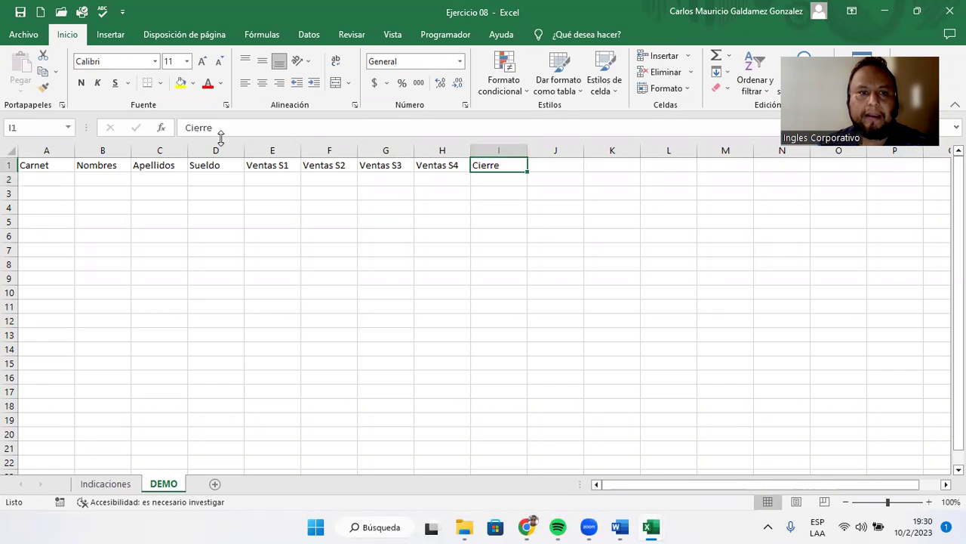
left_click(187, 127)
type("Ventas")
key("Return")
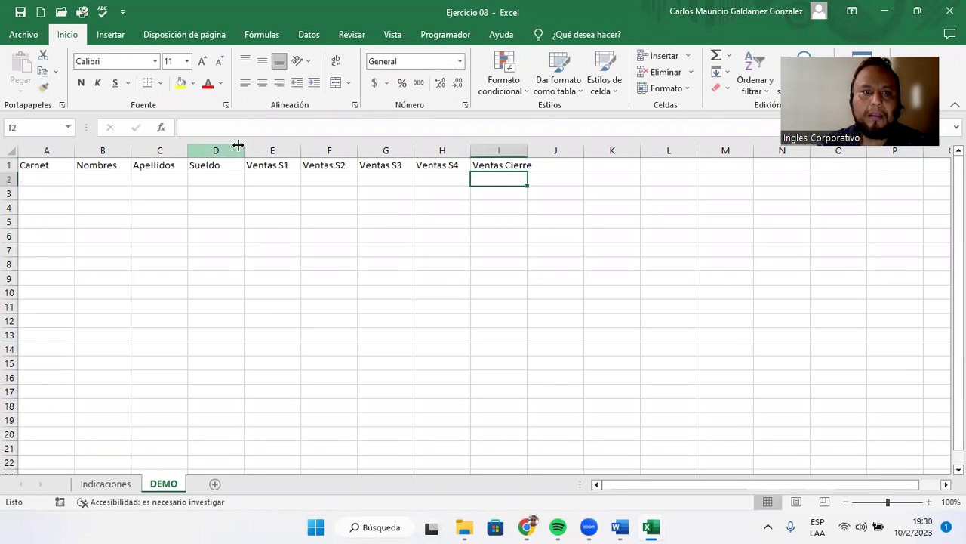
double_click(527, 147)
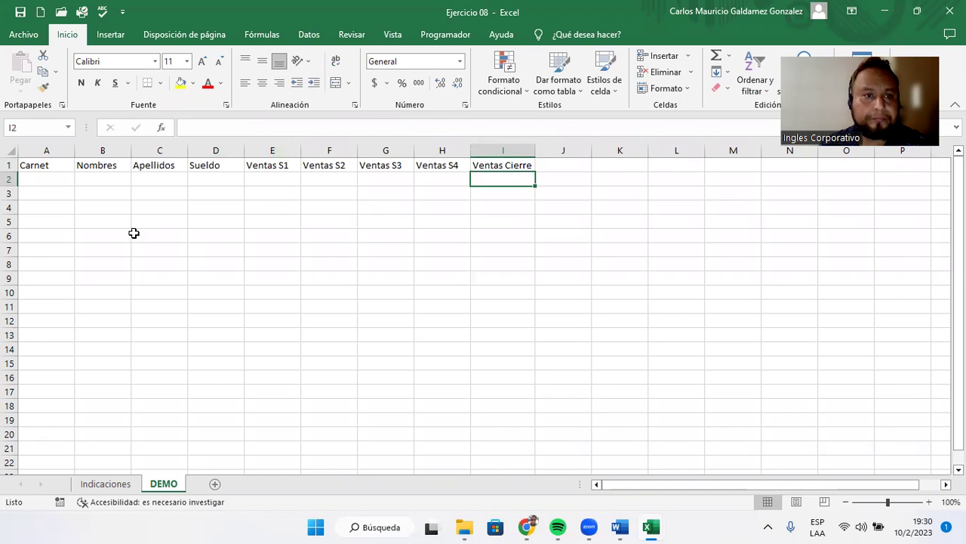
left_click(38, 181)
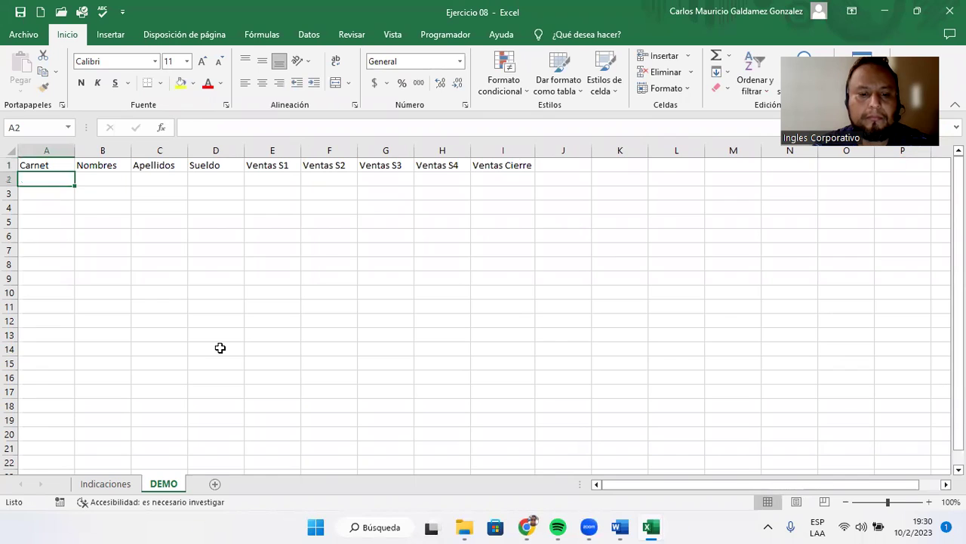
Enter DP-01-0001 and DP-01-0002 in A2:A3, then fill the series down to A11
type("DP-")
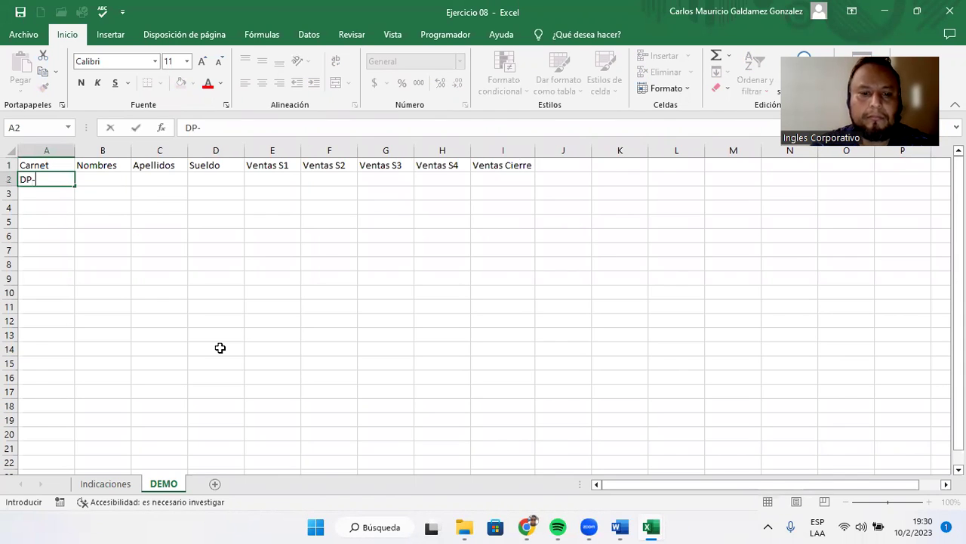
type("01-00")
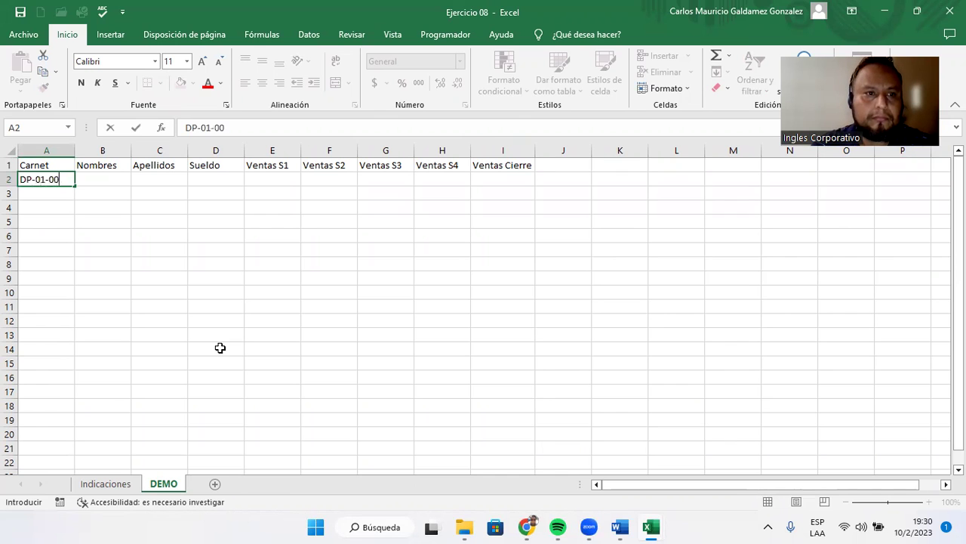
type("01")
key("Return")
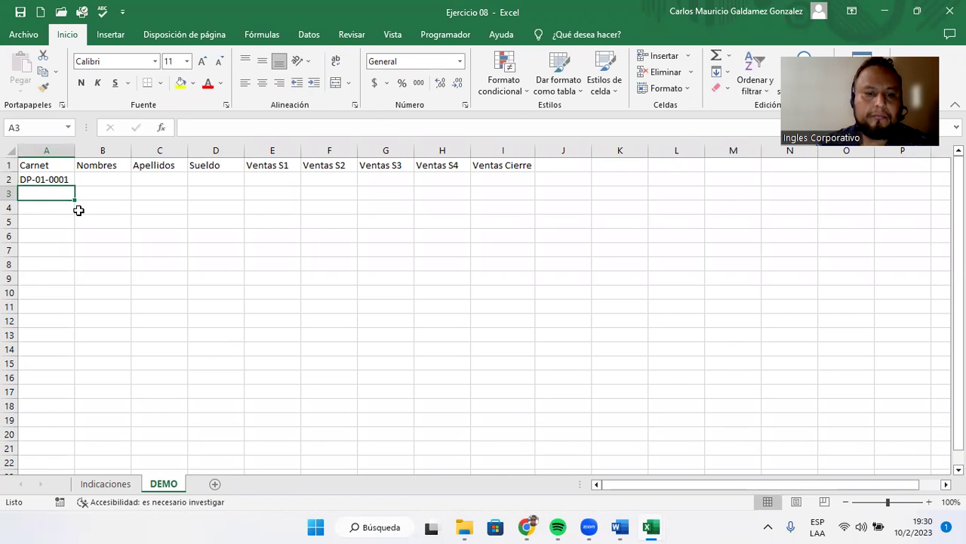
type("D")
key("Tab")
key("shift+Tab")
key("F2")
key("BackSpace")
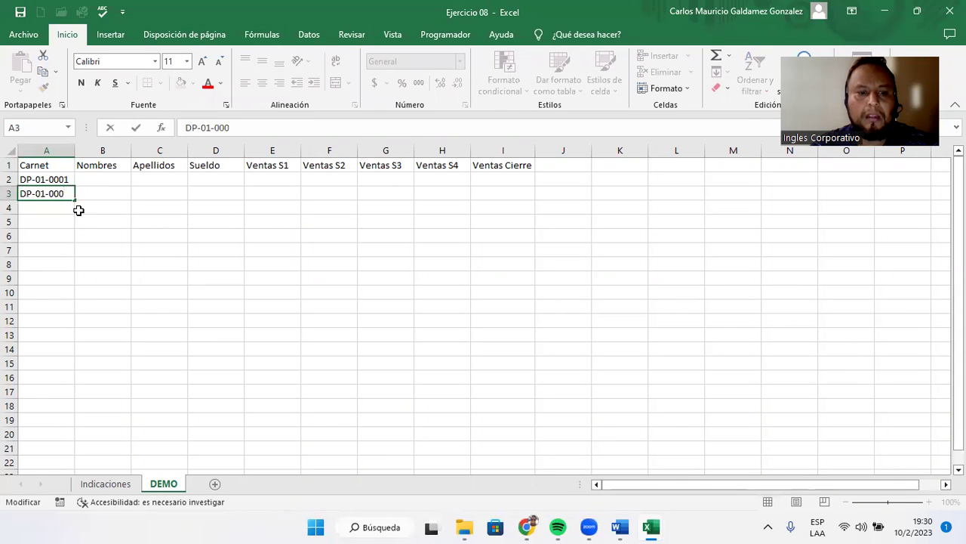
type("2")
key("Return")
mouse_move(56, 181)
left_mouse_down()
mouse_move(76, 278)
mouse_move(53, 262)
mouse_move(55, 319)
left_mouse_up()
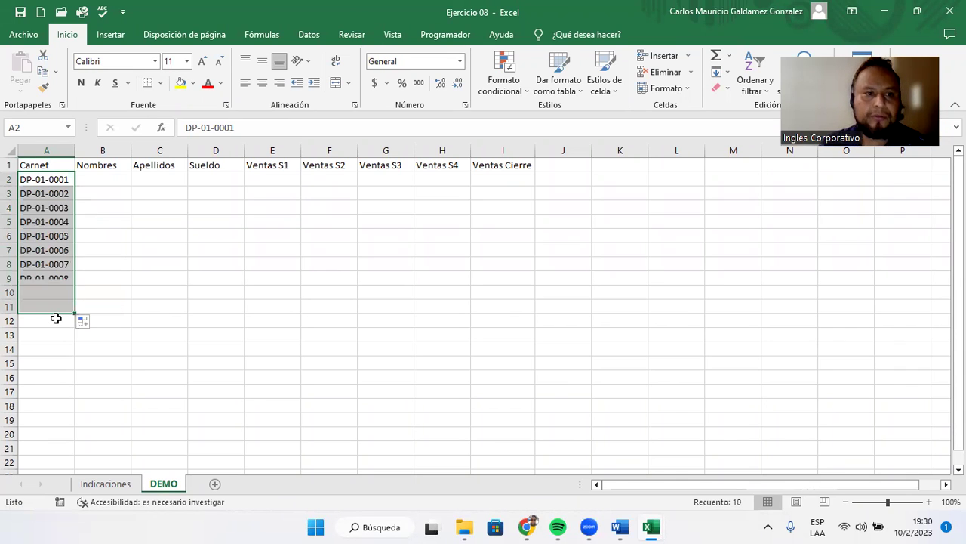
Enter the first names of the first five employees in B2:B6
left_click(103, 179)
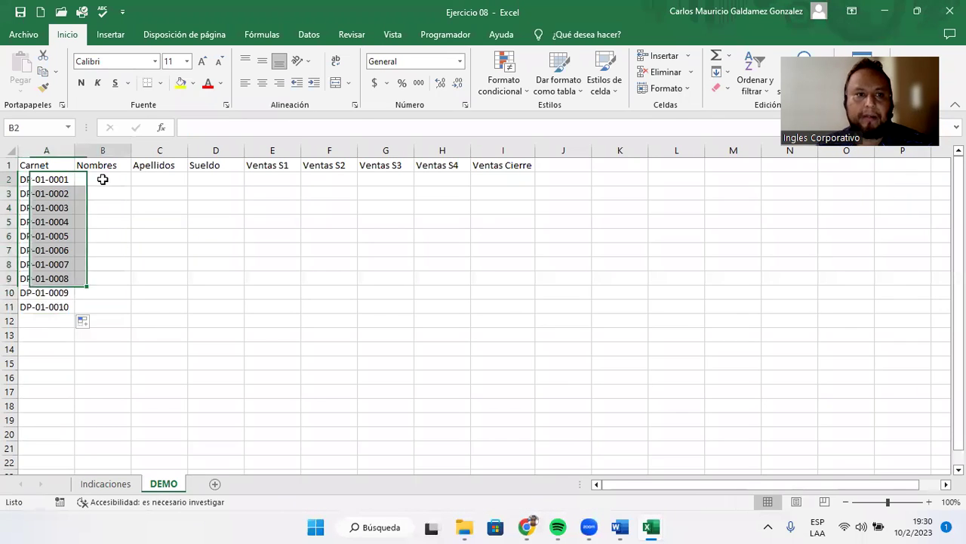
type("Juan Antonio")
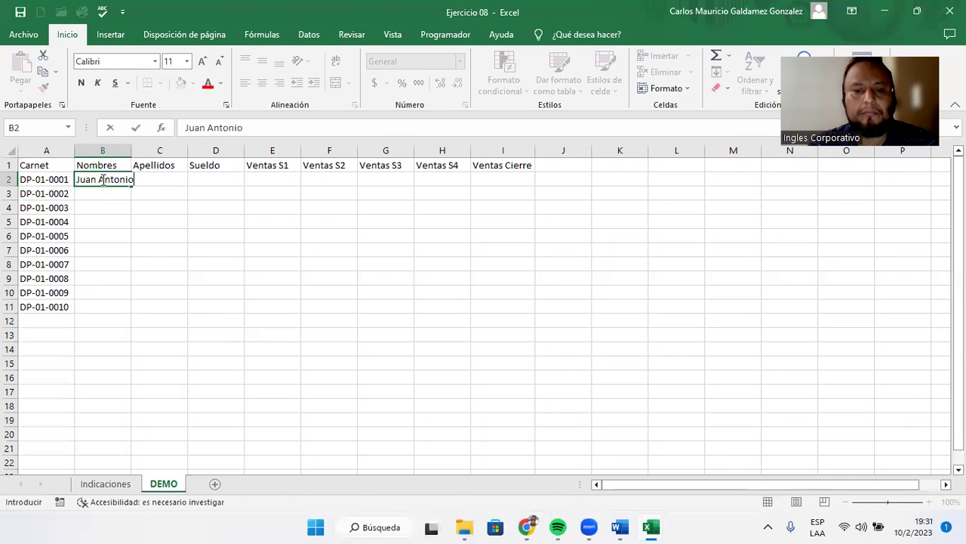
key("Return")
type("Maria")
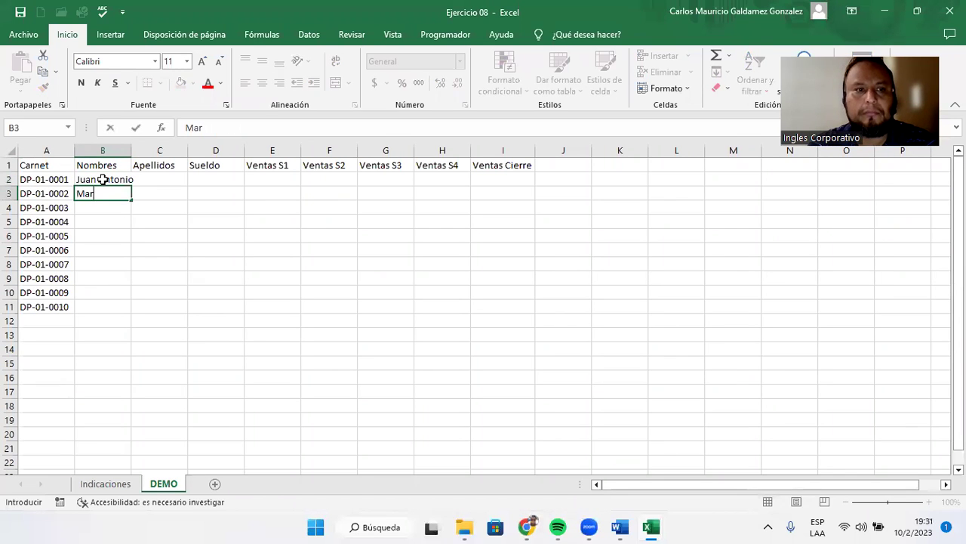
type(" M")
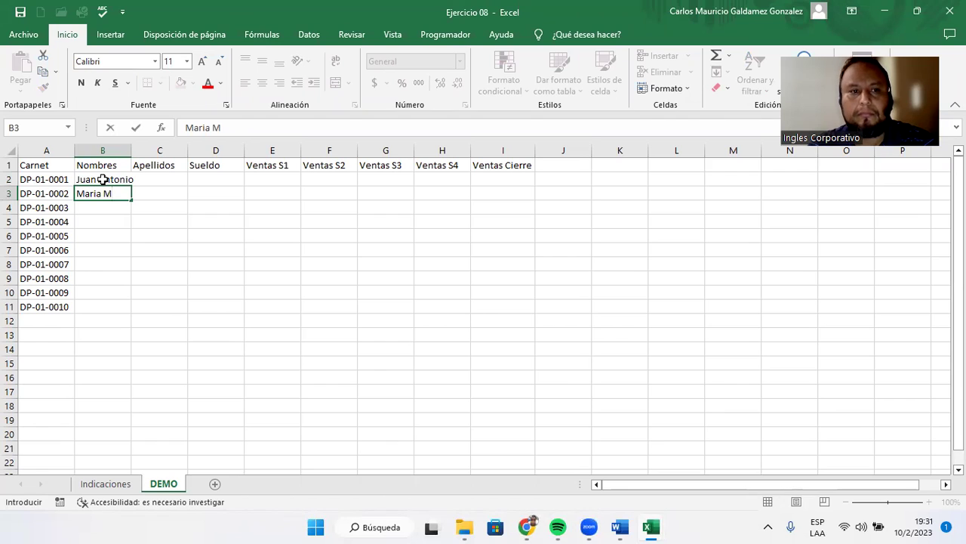
type("arleny")
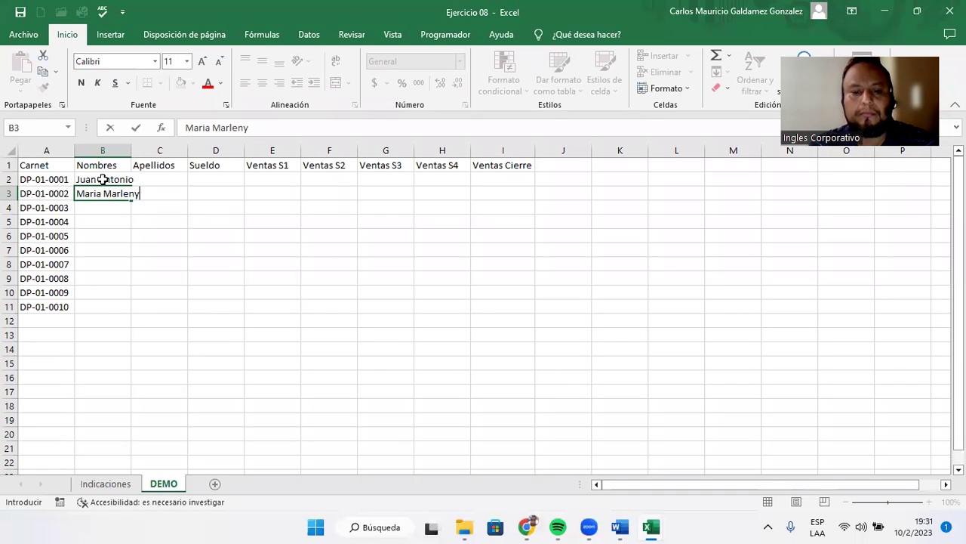
left_click(103, 178)
type("El")
key("Escape")
key("Down")
key("Down")
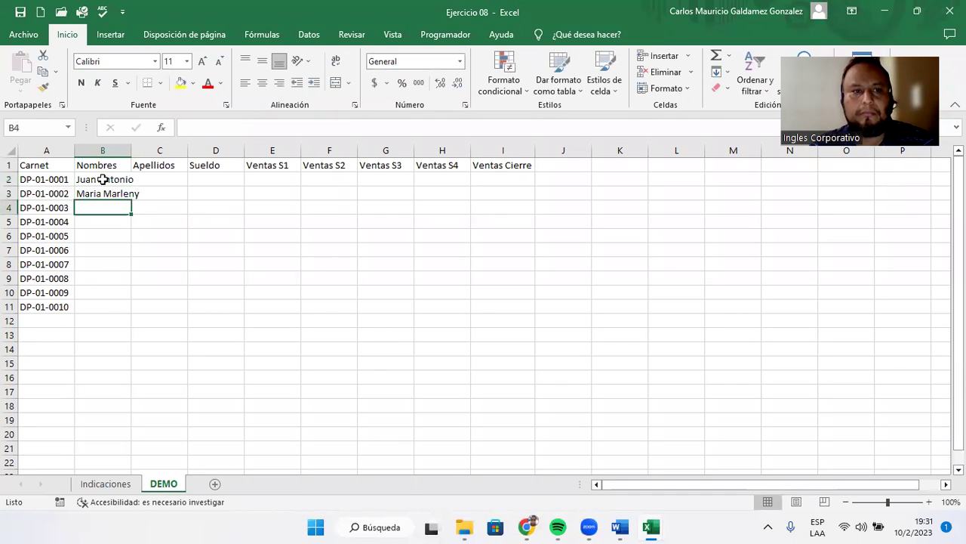
type("Elizabeth Rosario")
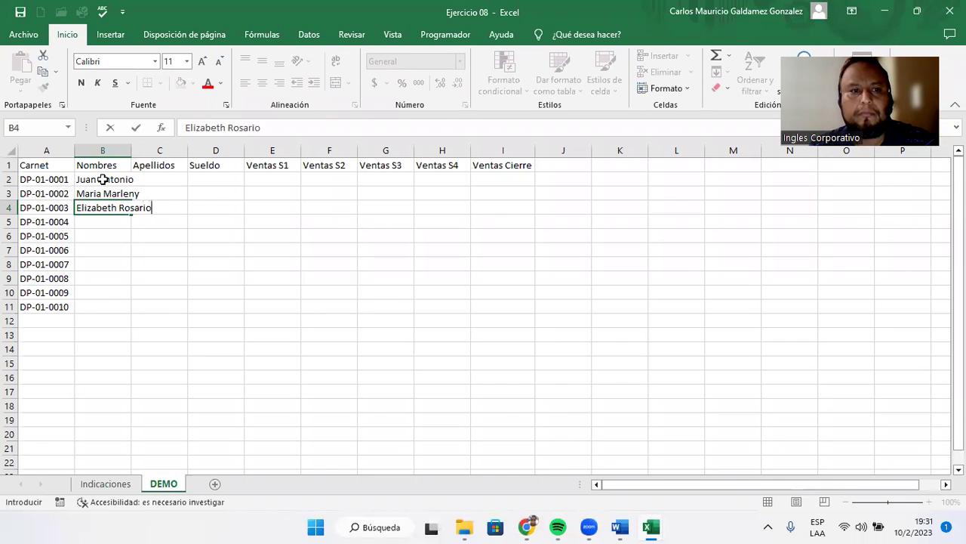
key("Return")
type("Angel Mario")
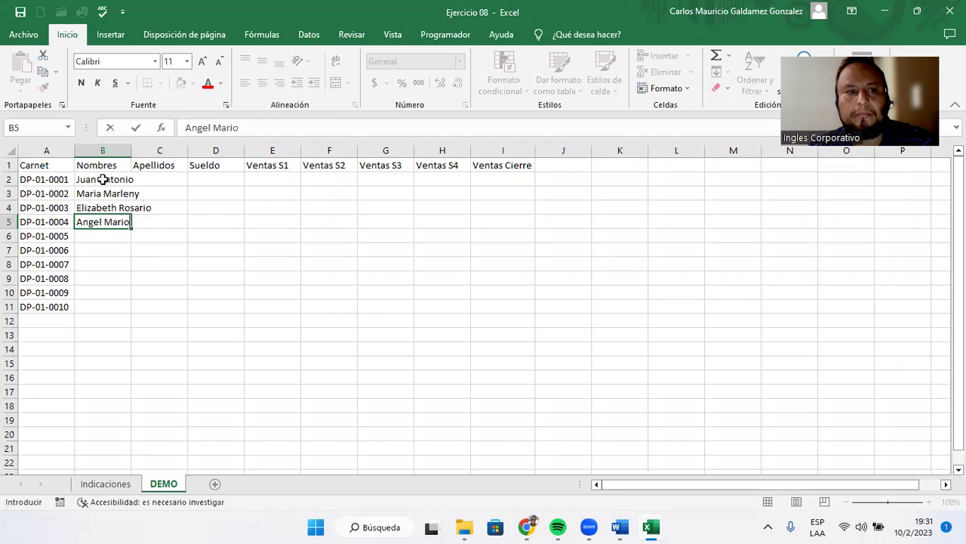
key("Return")
type("Melvin Edeni")
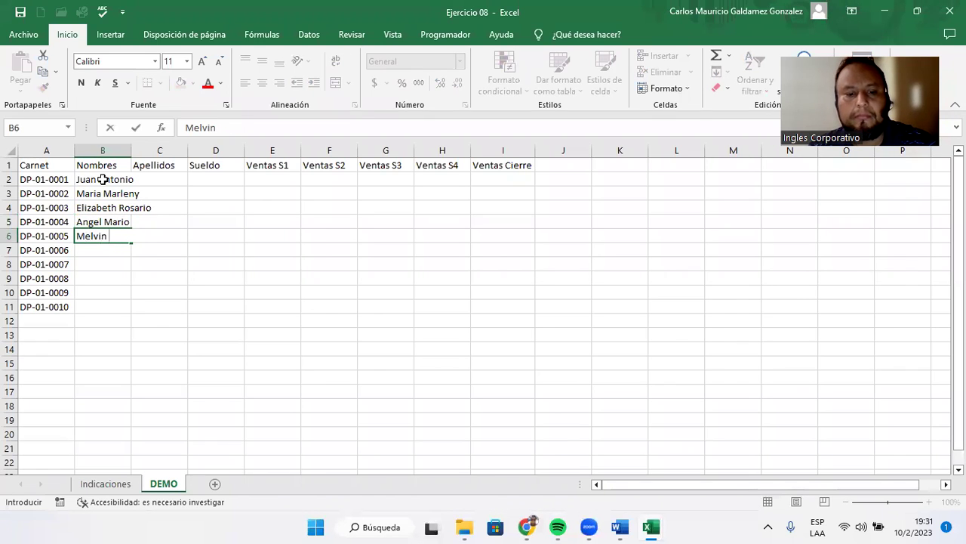
type("lson")
key("Return")
Enter the remaining employees' first names in B7:B11
type("Luis Alberto")
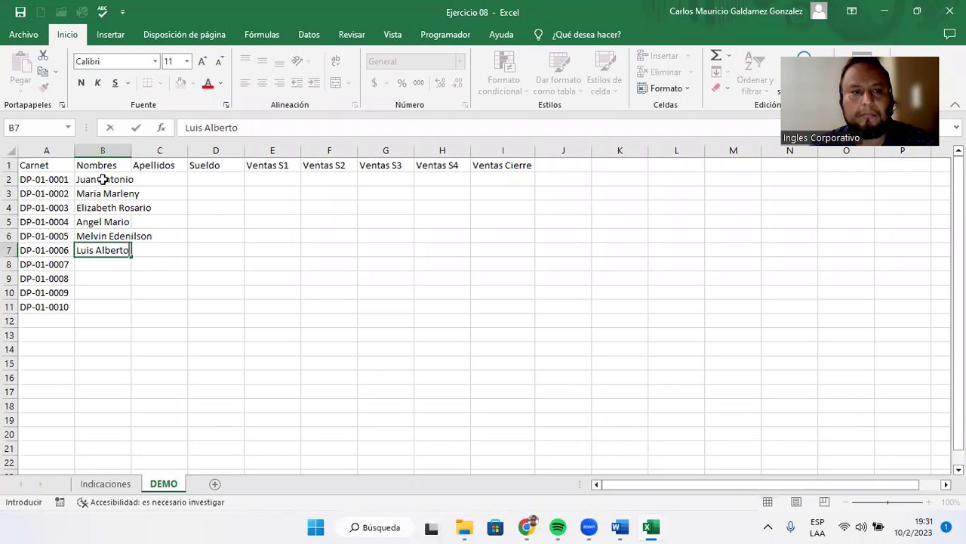
key("Return")
type("Carmen de")
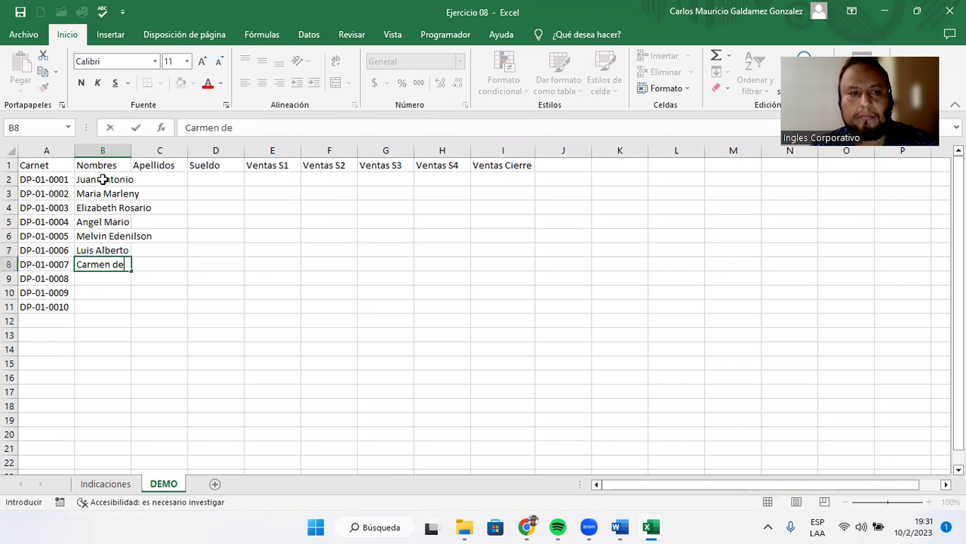
type("l Rosario")
key("Return")
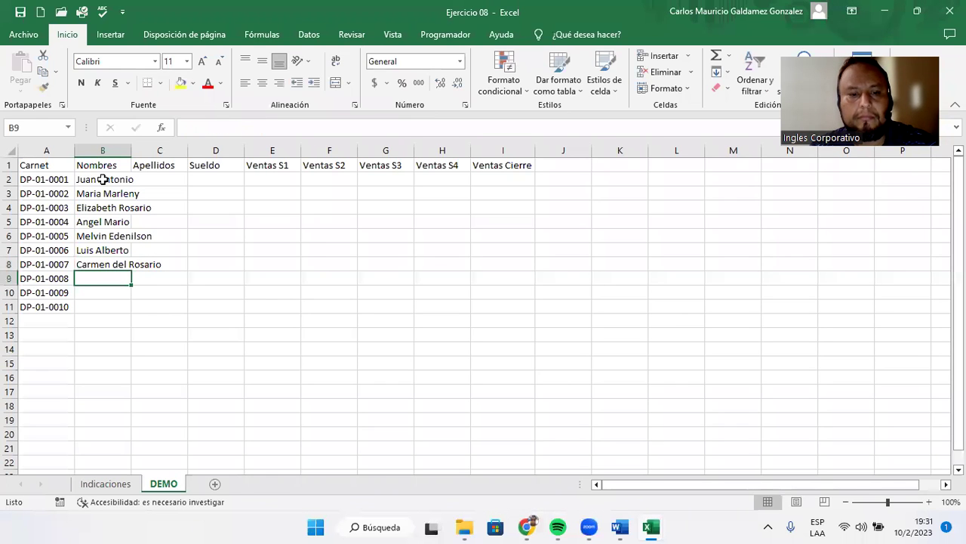
type("Ma")
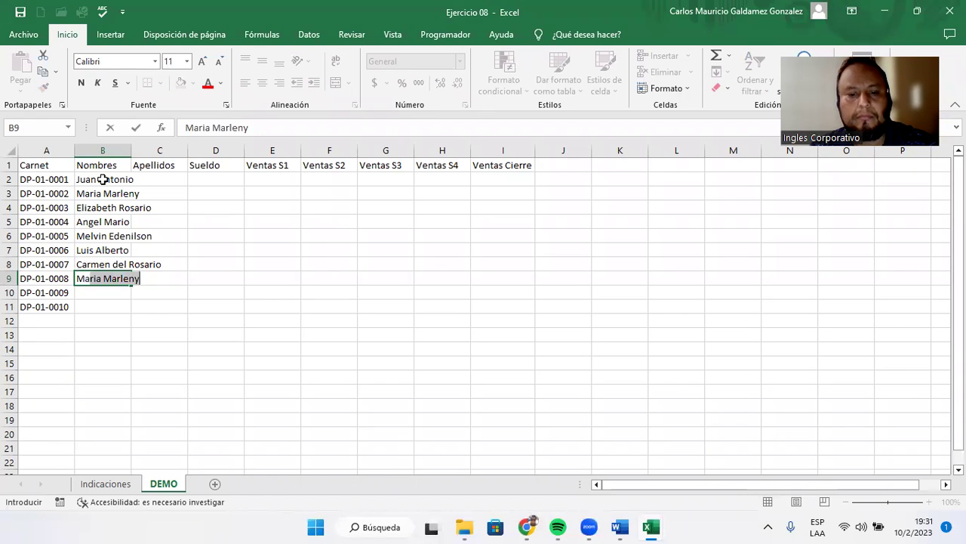
type("uri ")
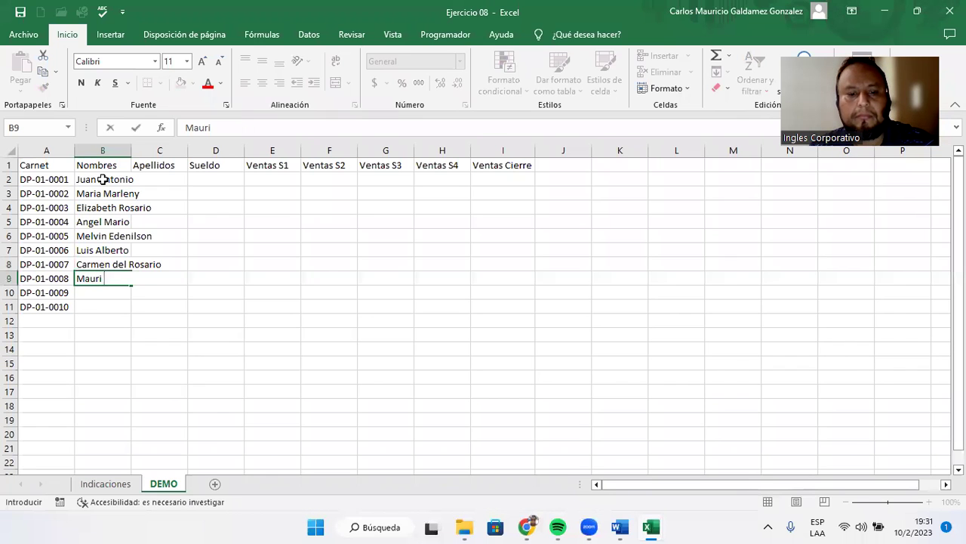
type("Carlos")
key("Return")
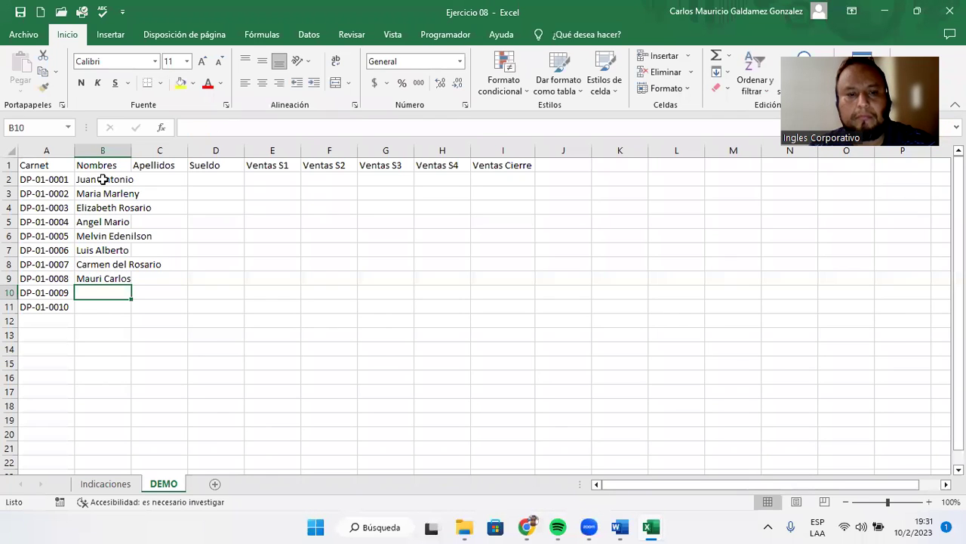
type("Evelyn del Carmen")
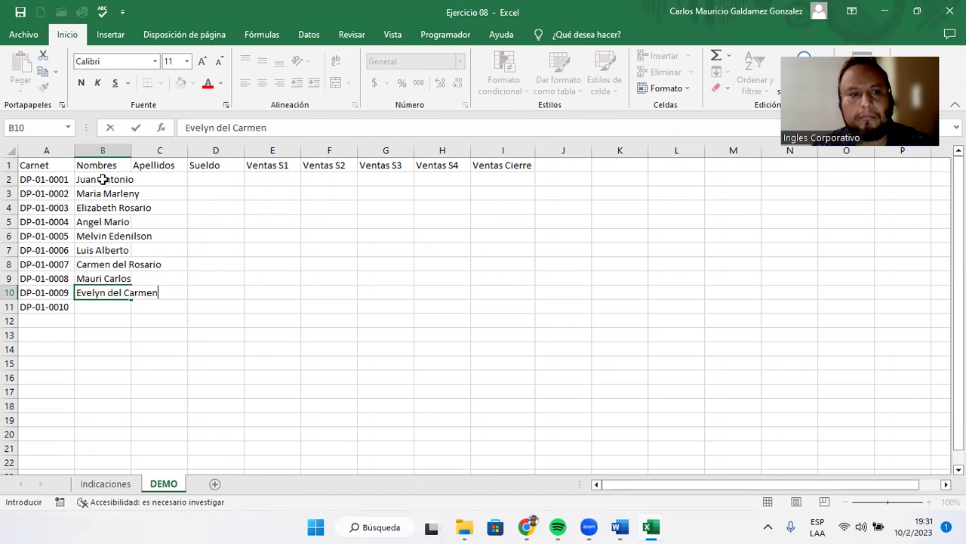
key("Return")
type("ll")
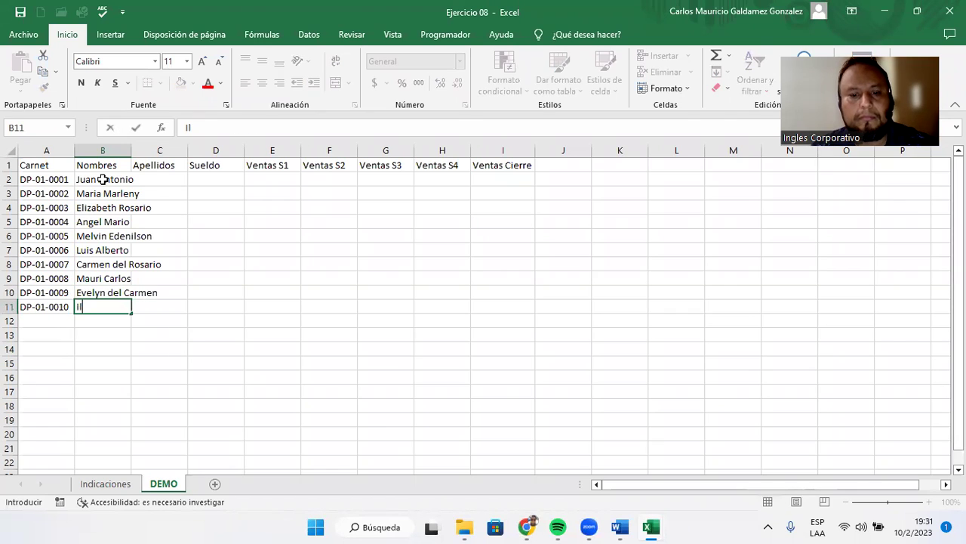
type("aneth")
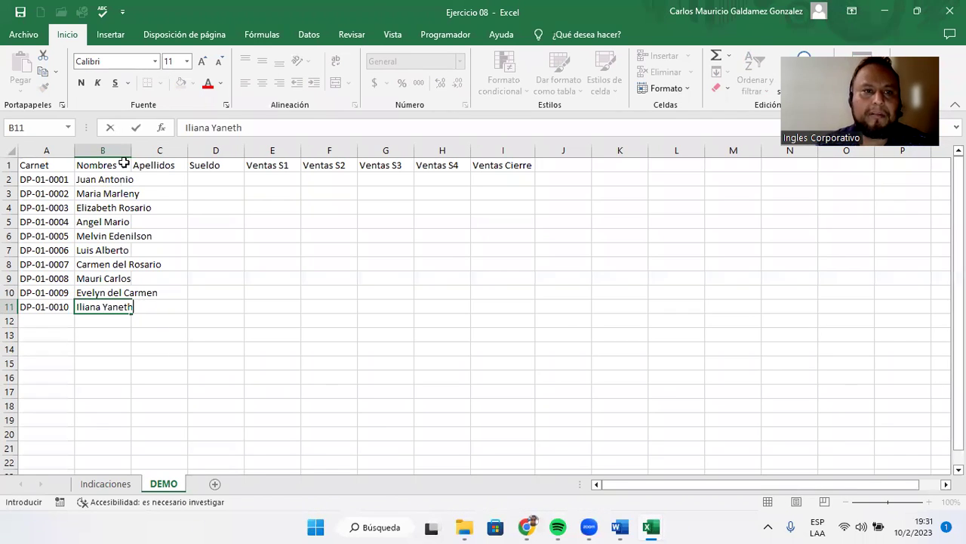
left_click(113, 150)
Autofit column B, then enter the first four employees' surnames in C2:C5
double_click(132, 151)
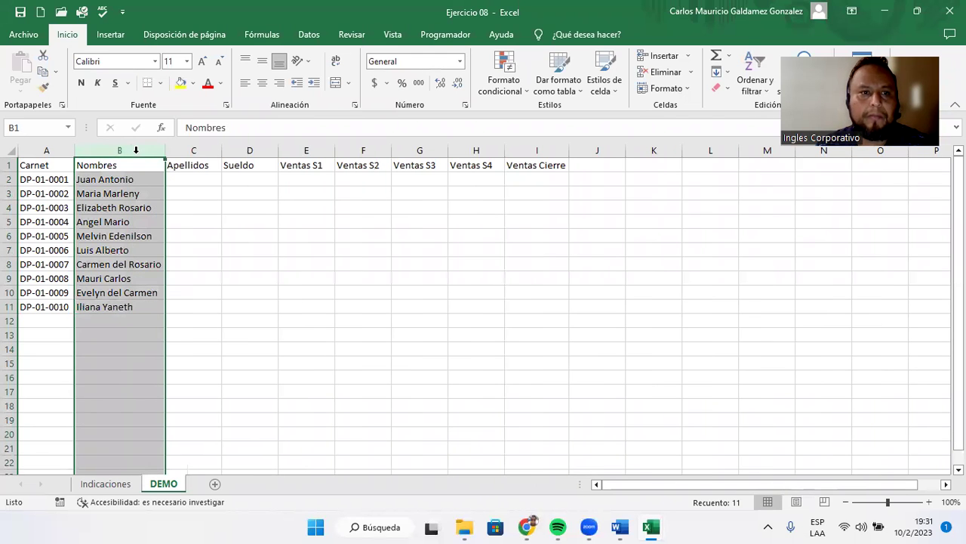
left_click(189, 179)
scroll(276, 289, "up", 3, "ctrl")
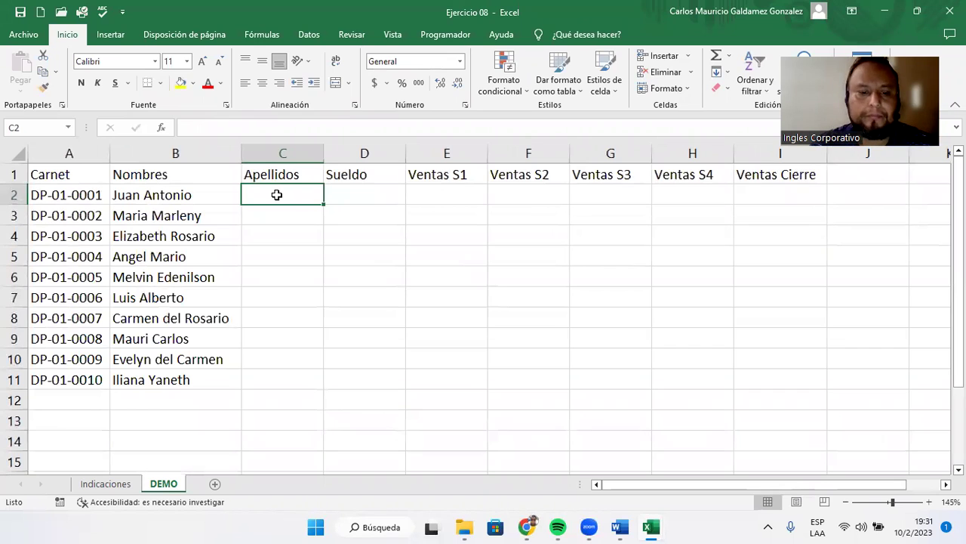
type("Orantes Cru")
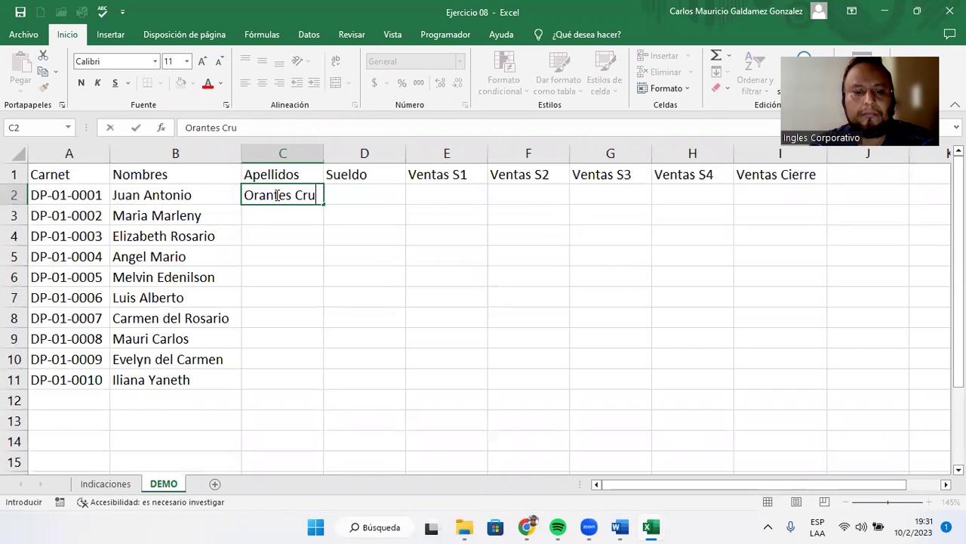
type("z")
key("Return")
type("Mendez Martinez")
key("Return")
type("Lozano Carrillo")
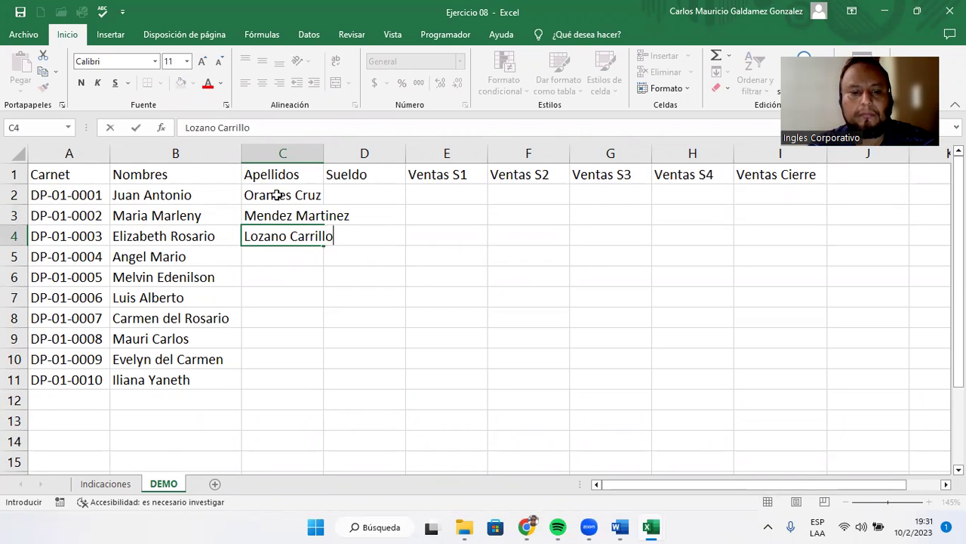
key("Return")
type("Luna Tovar")
key("Return")
Enter the remaining surnames in C6:C11 and widen column C so they fit
type("Mendez ")
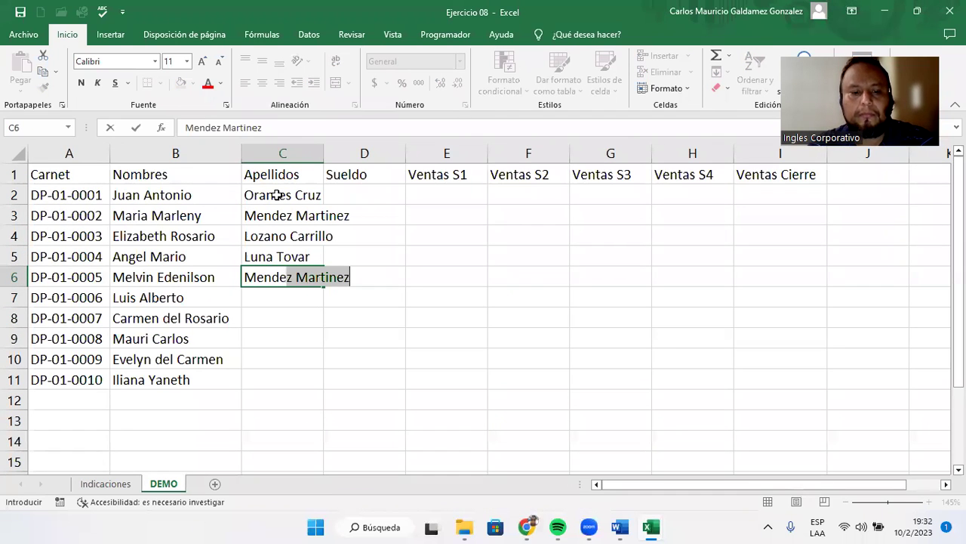
type("Castro")
key("Return")
type("Galvez Gomez")
key("Return")
type("Galda")
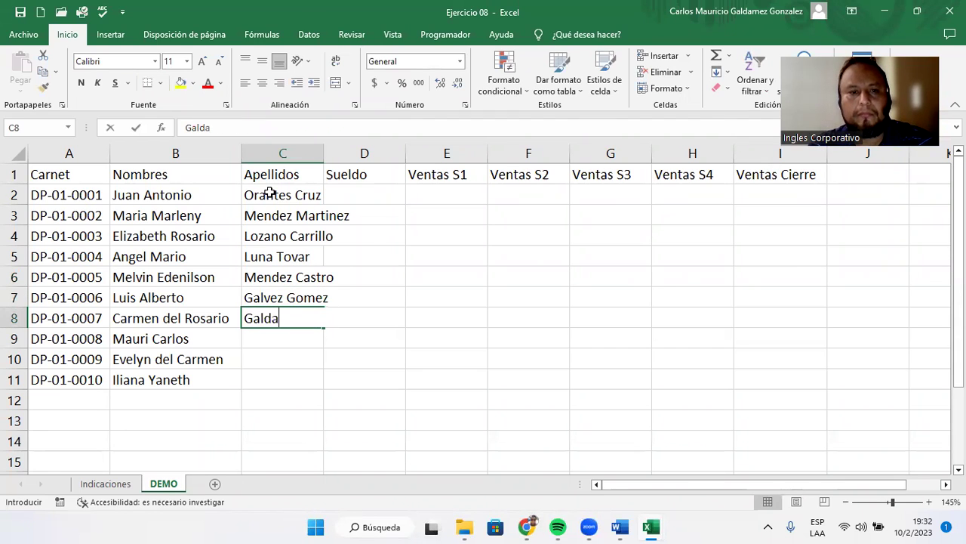
type("mez Santa")
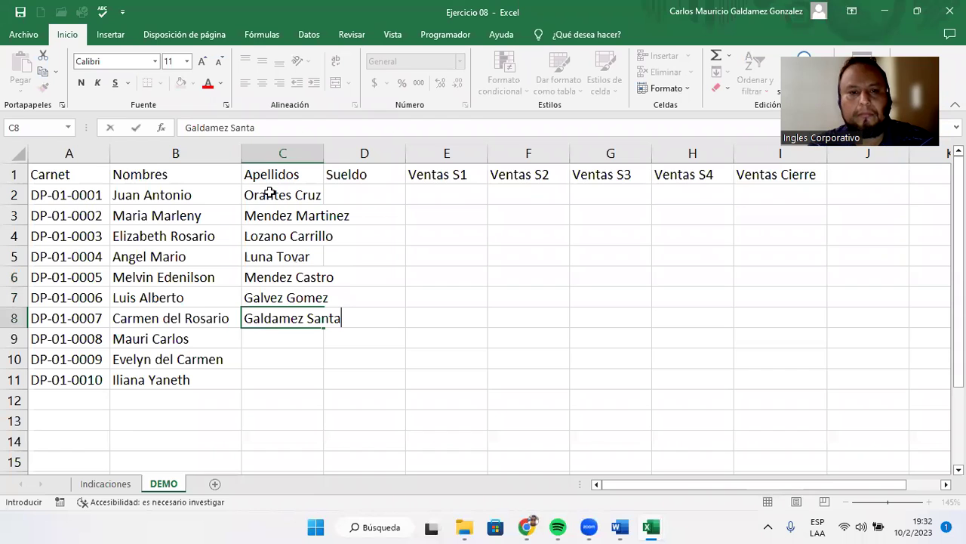
type("na")
key("Return")
type("San")
type("Ma")
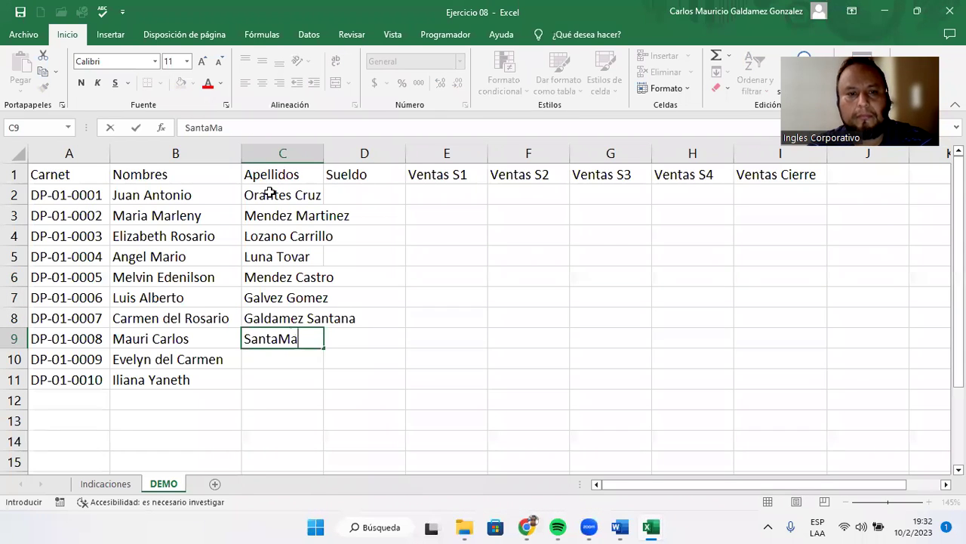
type("ri")
key("BackSpace")
key("BackSpace")
key("BackSpace")
key("BackSpace")
type("maria Carlos")
key("Return")
type("Mauricio Go")
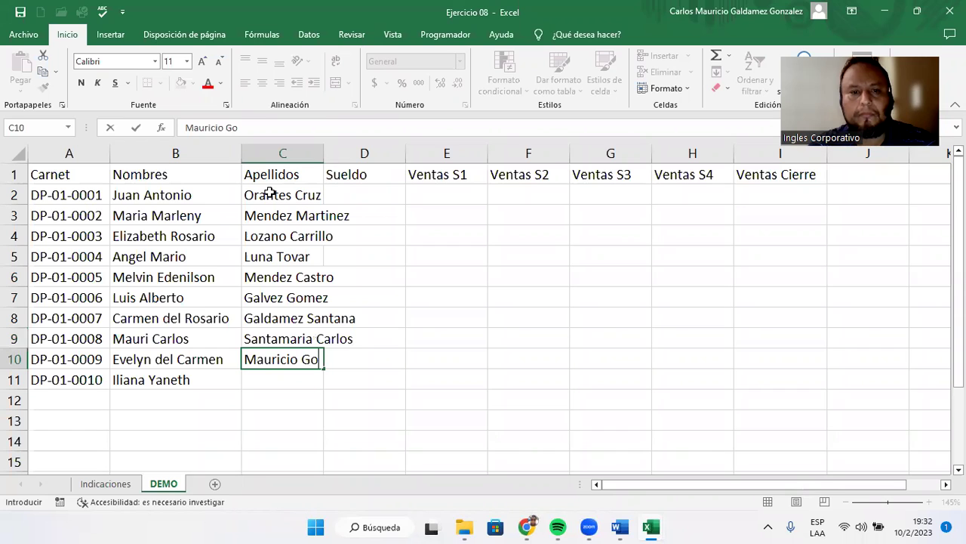
type("nzalez")
key("Return")
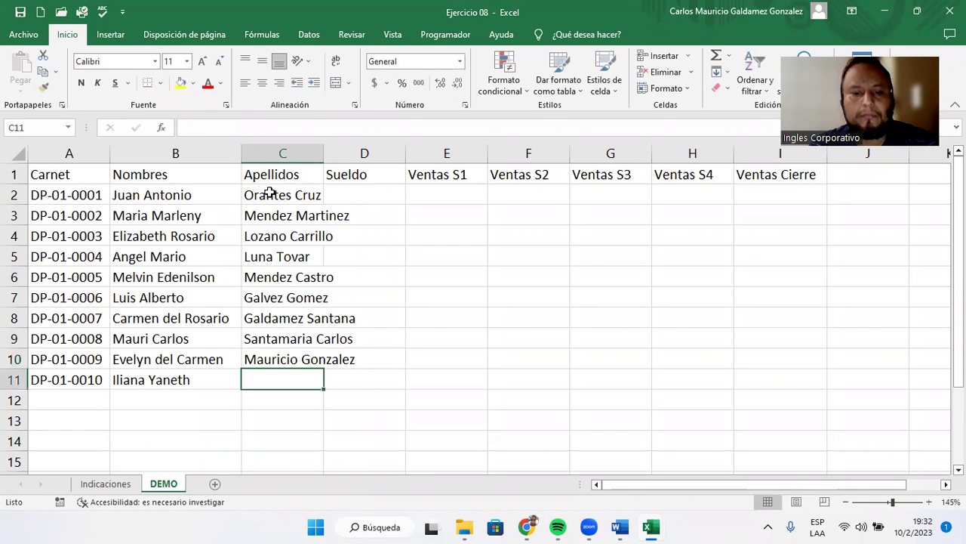
type("Rodriguez de Ca")
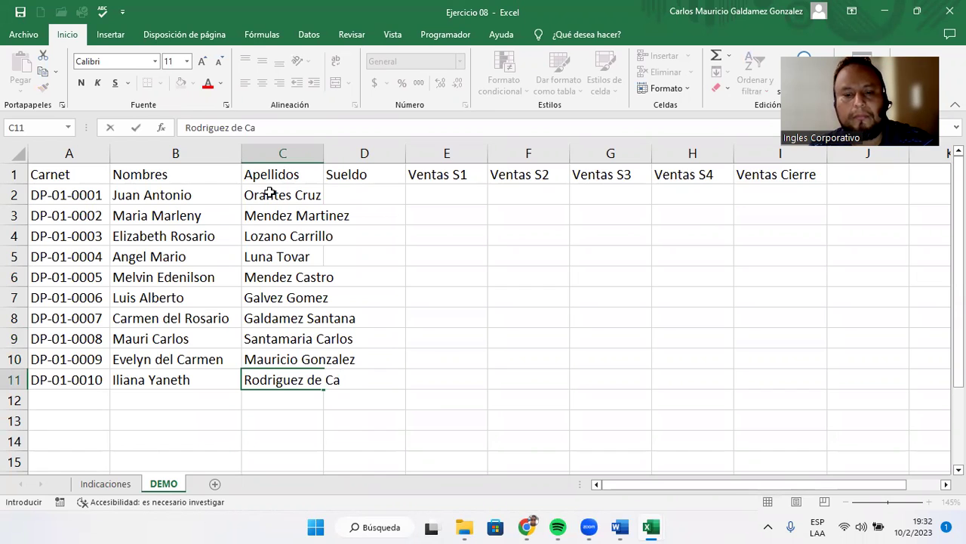
type("lvo")
key("Return")
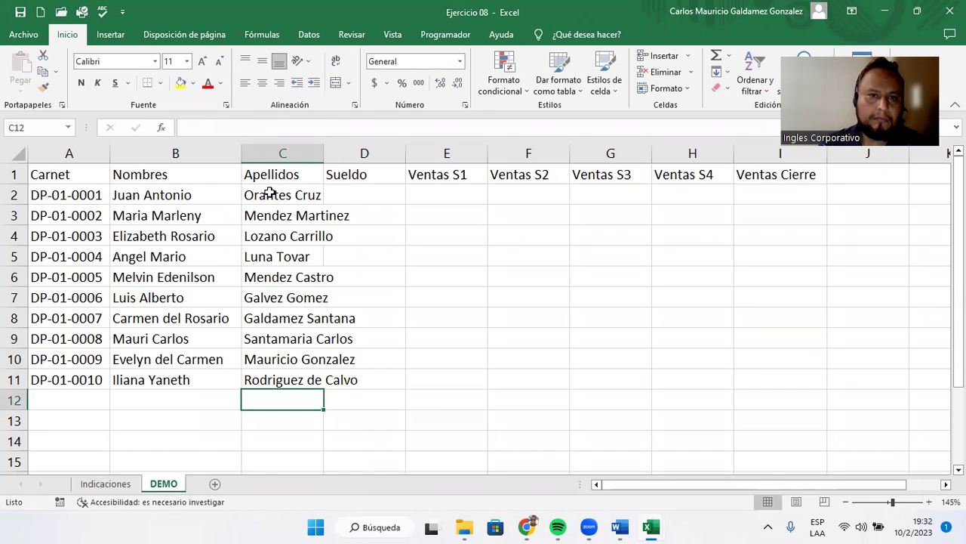
left_click_drag(323, 154, 371, 154)
Apply the Contabilidad accounting number format to the salary and sales cells D2:I11
left_click(411, 191)
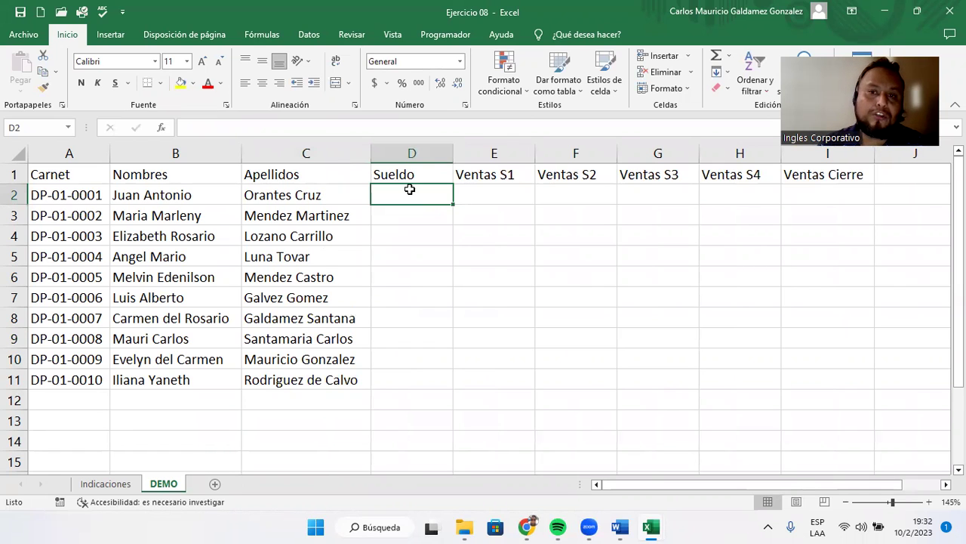
left_click_drag(409, 189, 794, 390)
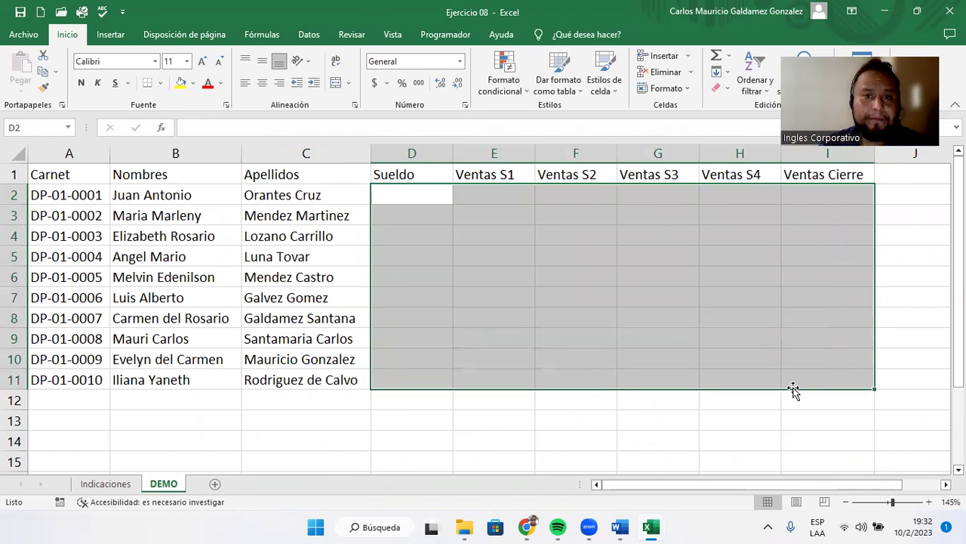
left_click(459, 62)
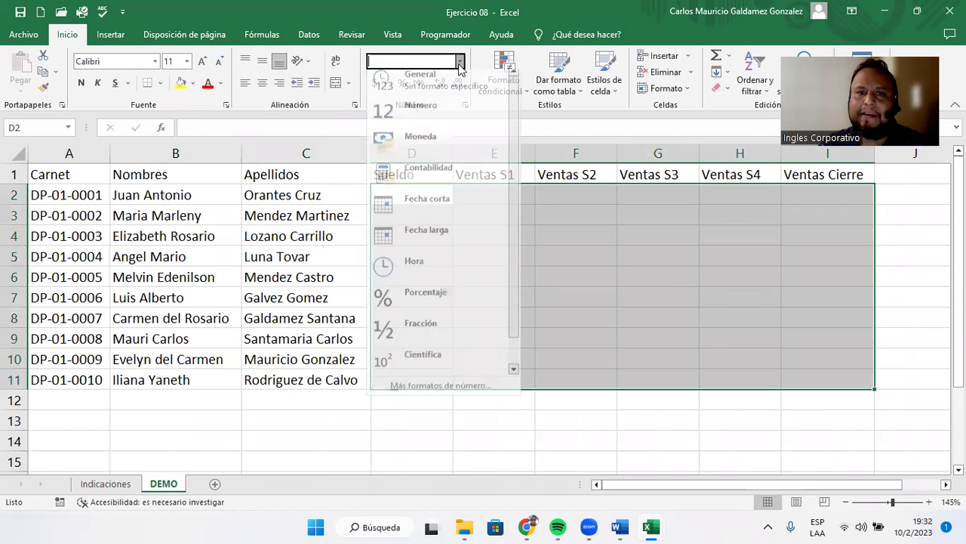
left_click(433, 174)
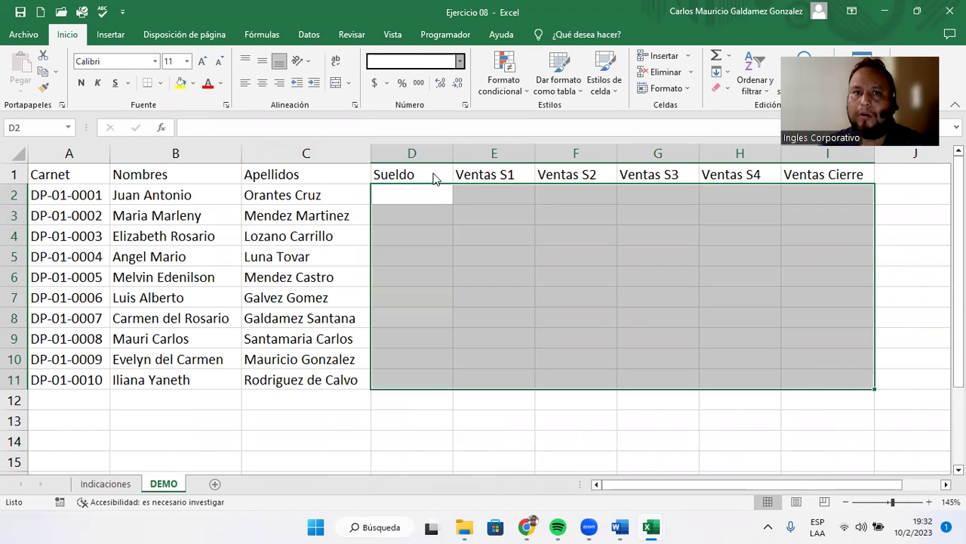
mouse_move(67, 174)
left_mouse_down()
mouse_move(797, 390)
mouse_move(793, 382)
left_mouse_up()
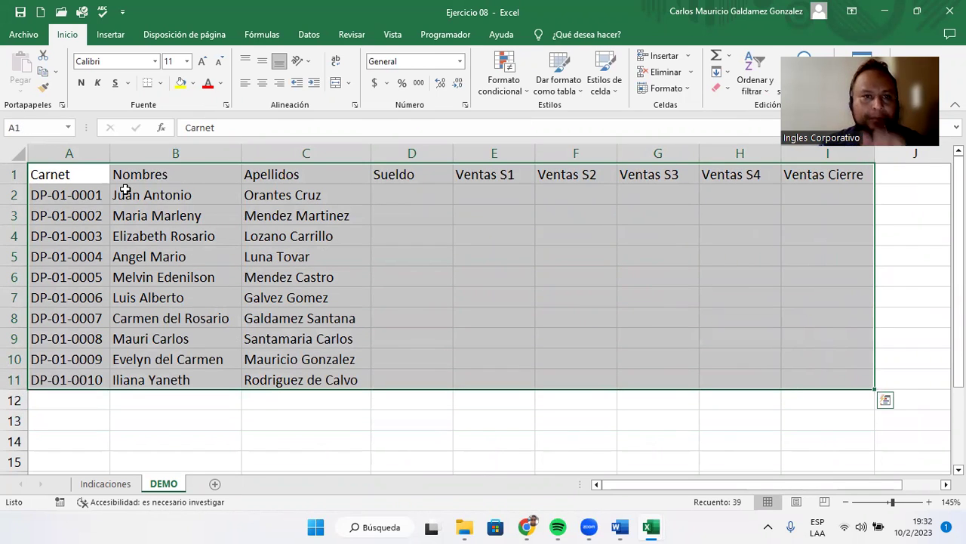
Apply Todos los bordes to every cell of the table A1:I11
left_click(160, 84)
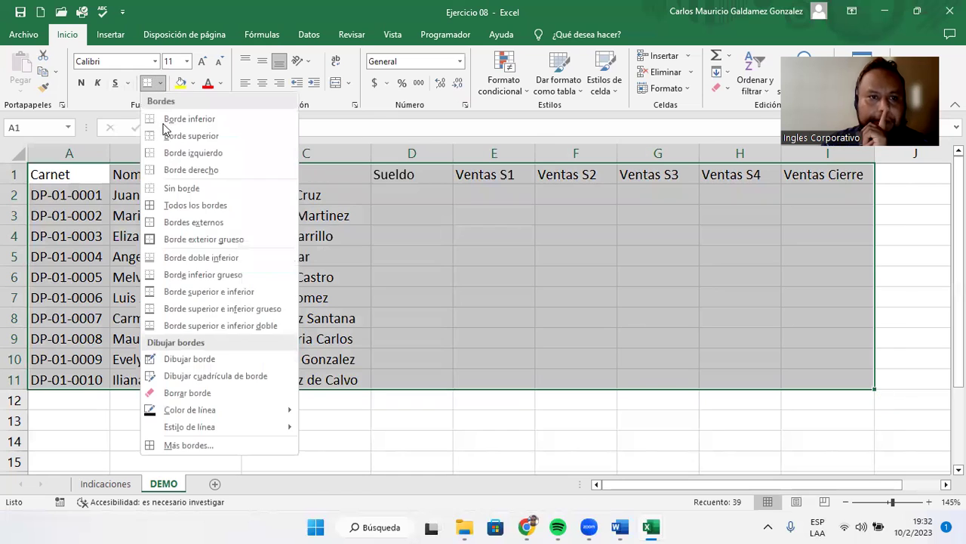
left_click(173, 203)
left_click(164, 191)
Make the header row A1:I1 bold, centred, 12-point Cambria
mouse_move(80, 184)
left_mouse_down()
mouse_move(798, 190)
mouse_move(165, 117)
left_mouse_up()
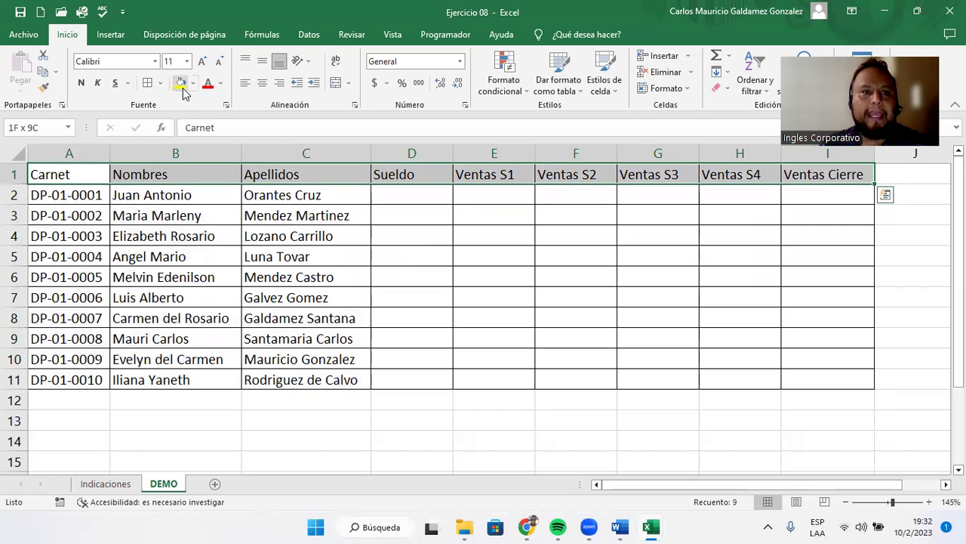
left_click(80, 82)
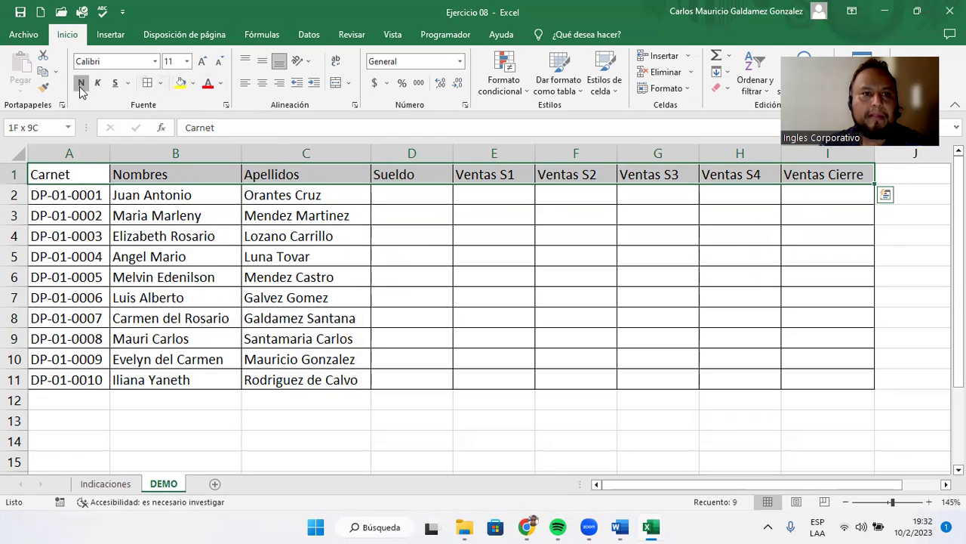
left_click(262, 83)
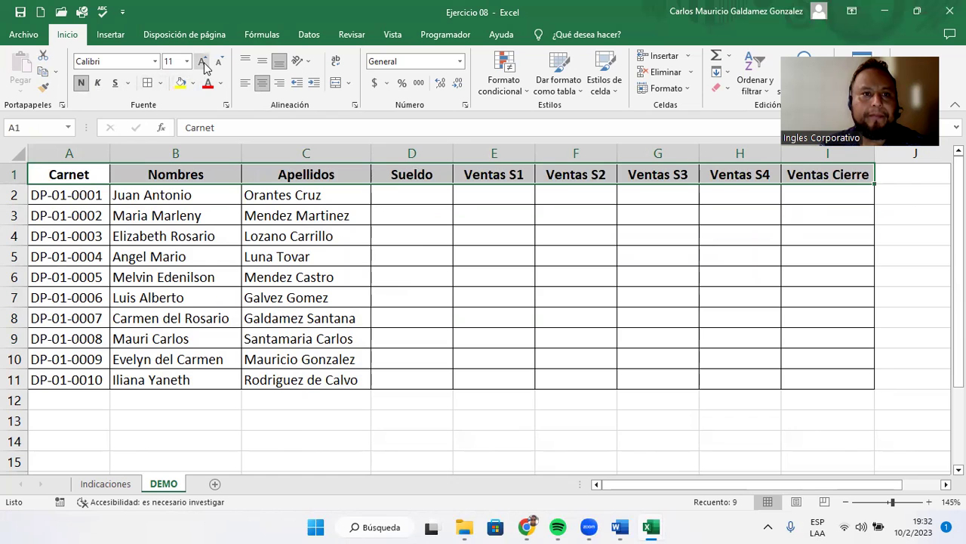
left_click(202, 61)
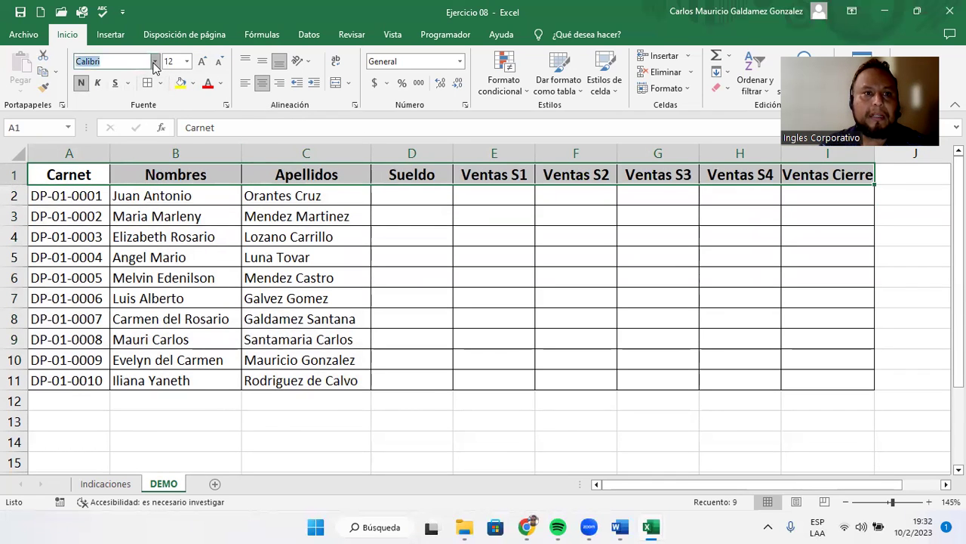
left_click(155, 62)
scroll(174, 306, "down", 5)
scroll(172, 310, "down", 6)
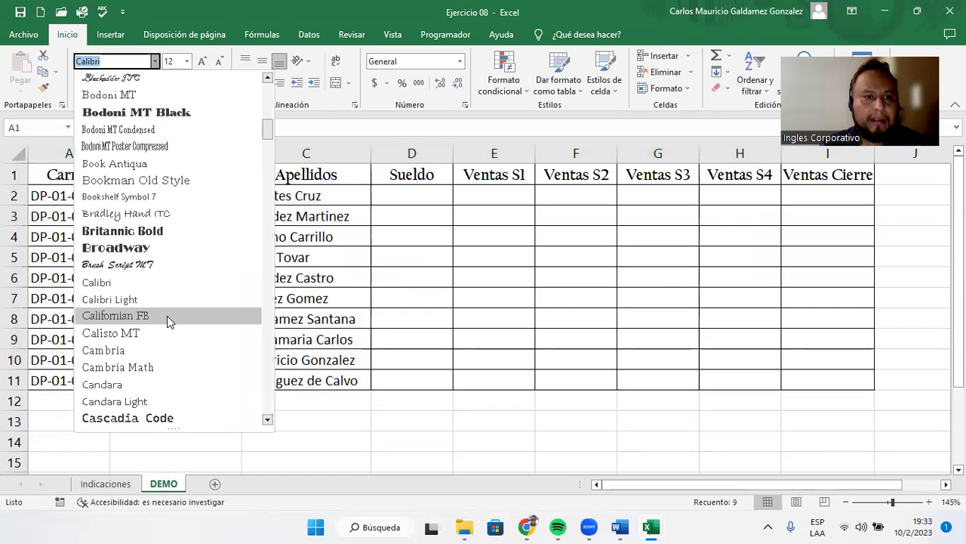
scroll(144, 310, "down", 1)
left_click(123, 302)
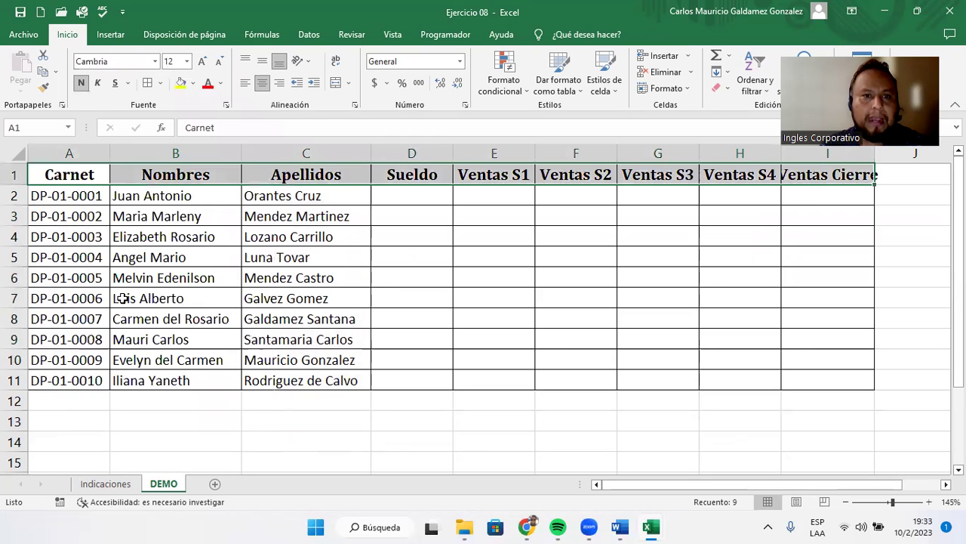
mouse_move(75, 195)
left_mouse_down()
mouse_move(689, 362)
mouse_move(358, 380)
left_mouse_up()
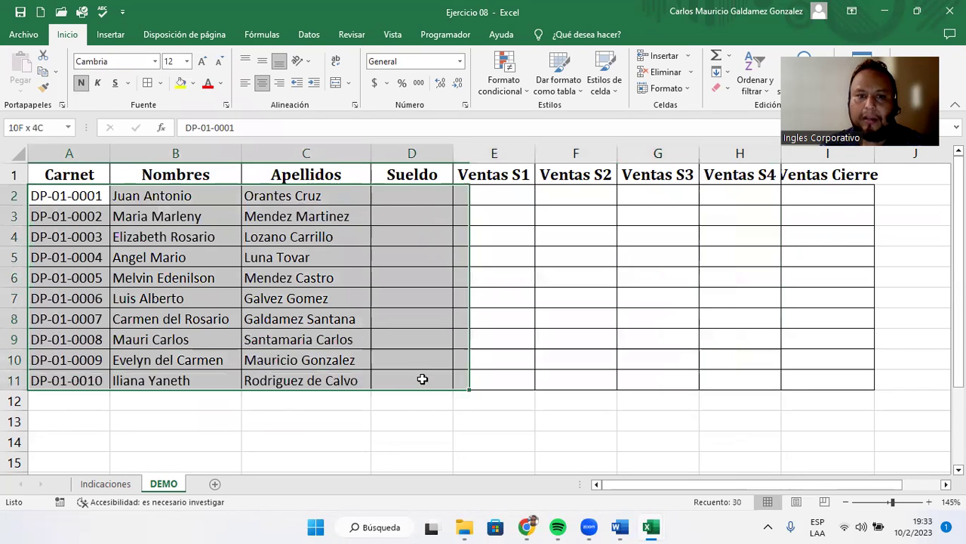
Set the Carnet, Nombres and Apellidos data to Candara Light and autofit columns A to C
left_click(155, 61)
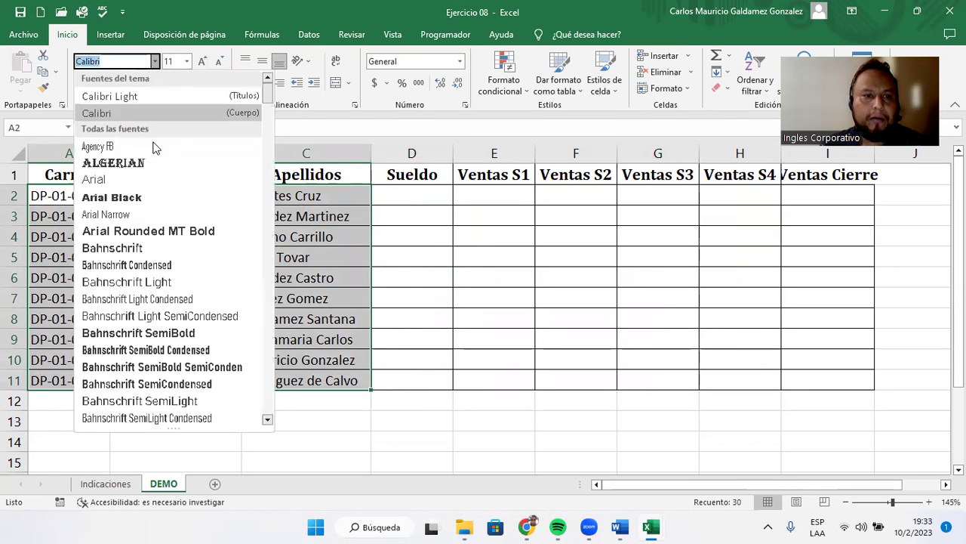
scroll(181, 348, "down", 8)
scroll(181, 351, "down", 6)
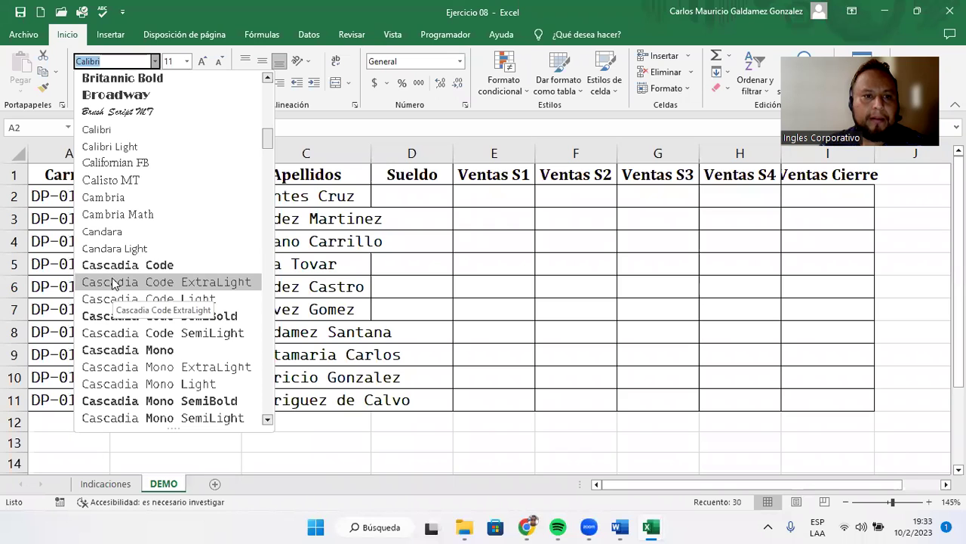
left_click(111, 248)
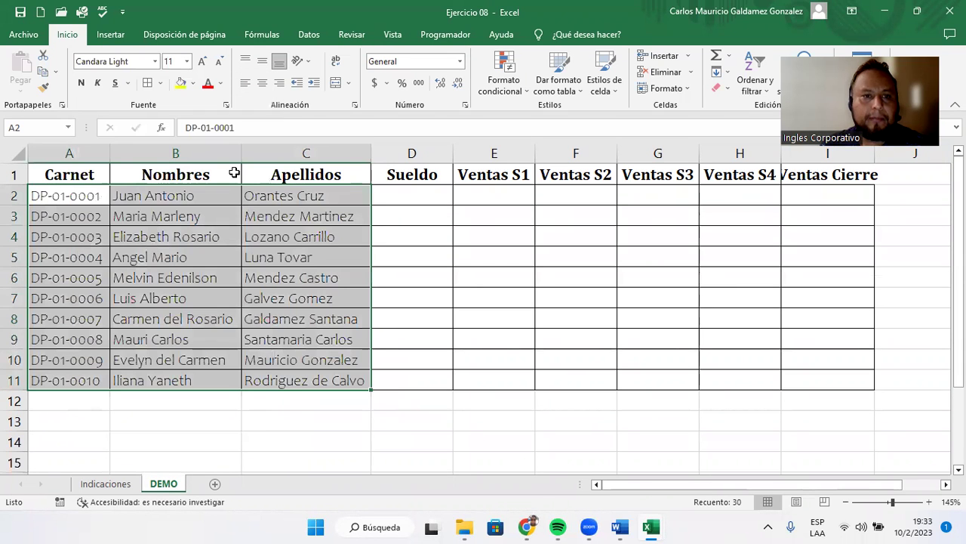
double_click(237, 154)
double_click(107, 155)
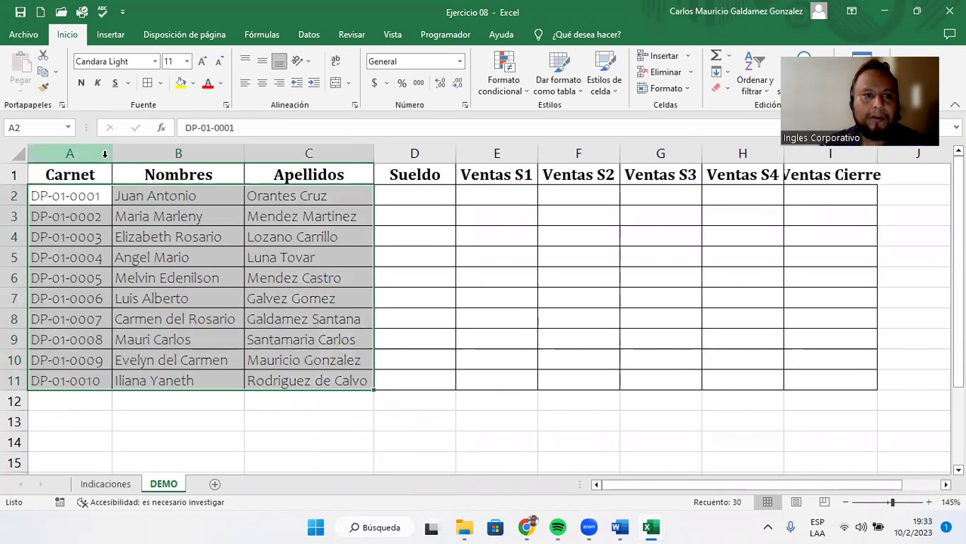
double_click(372, 153)
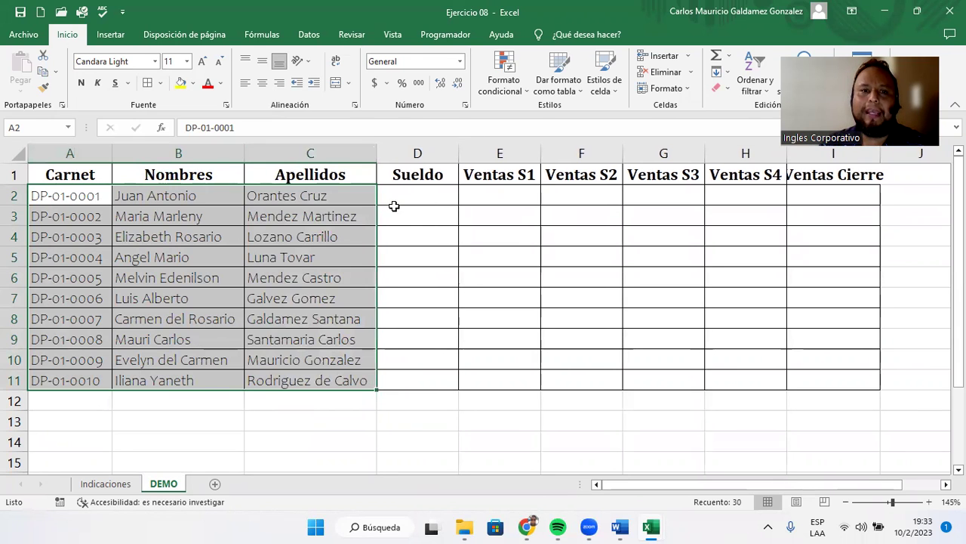
left_click(396, 197)
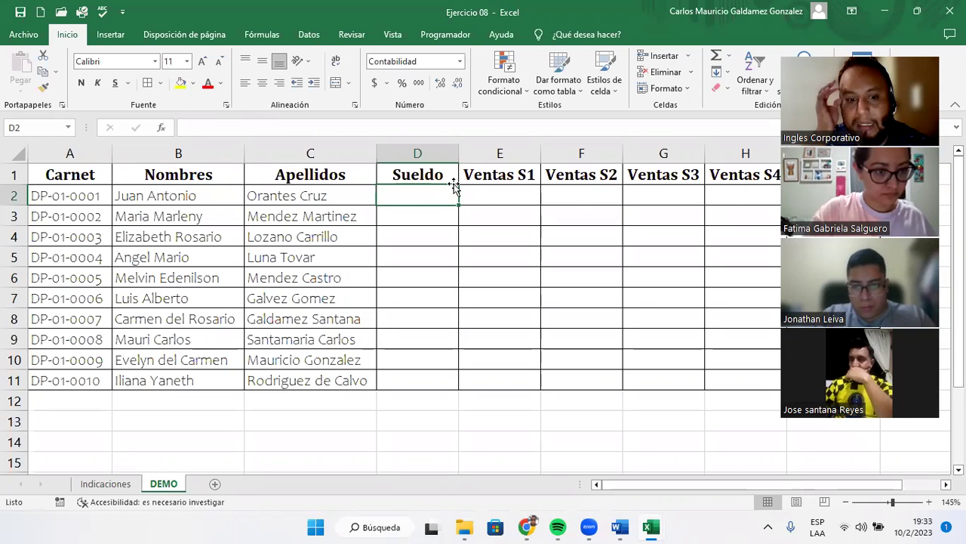
Enter salaries 350, 348, 390, 367 and 400 in D2:D6
type("350")
key("Return")
type("348")
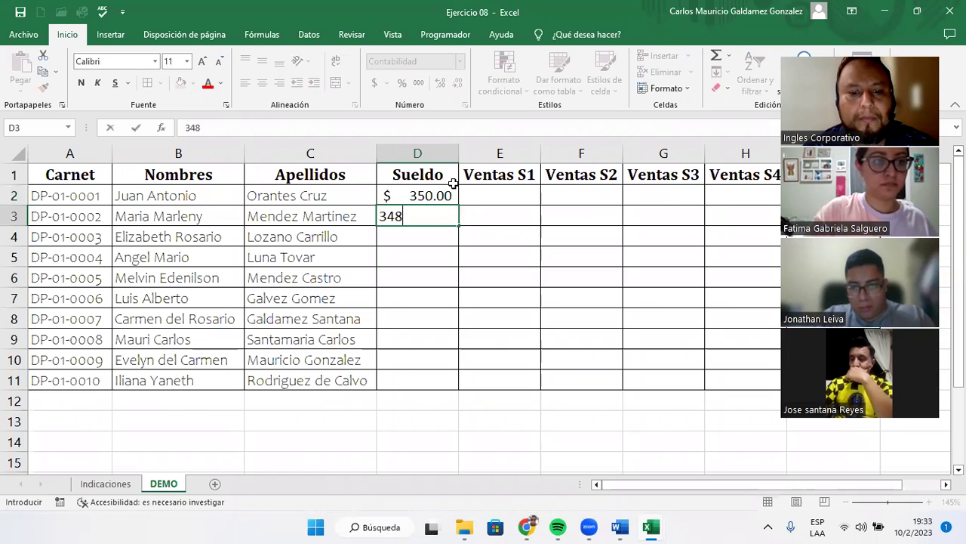
key("Return")
type("390")
key("Return")
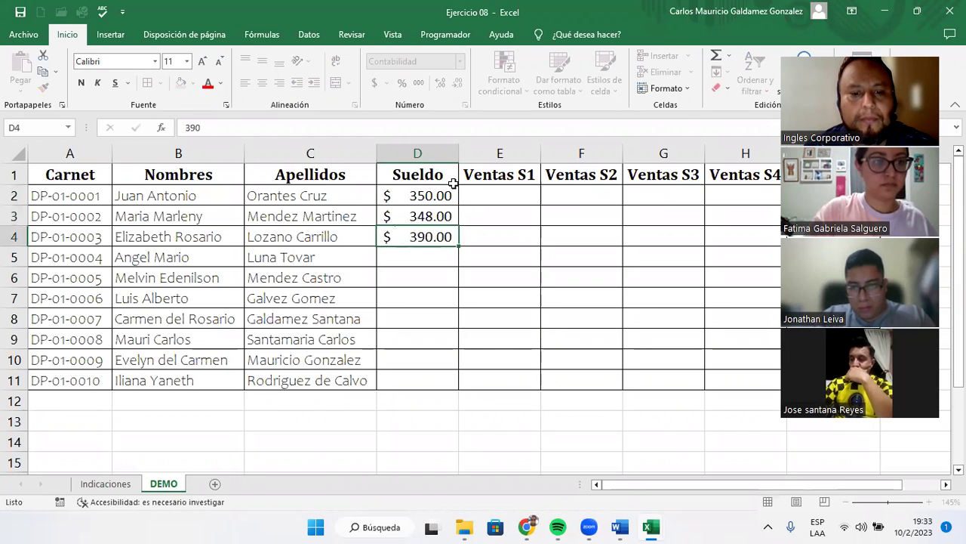
type("367")
key("Return")
type("400")
key("Return")
Enter salaries 407, 388, 399, 410 and 375 in D7:D11, then go to the Ventas S1 header
type("40")
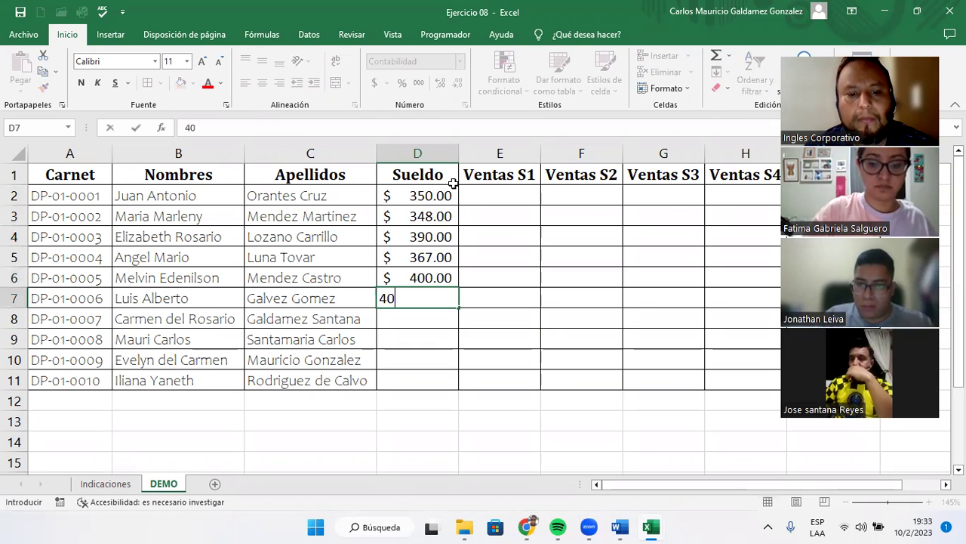
type("7")
key("Return")
type("388")
key("Return")
type("399")
key("Return")
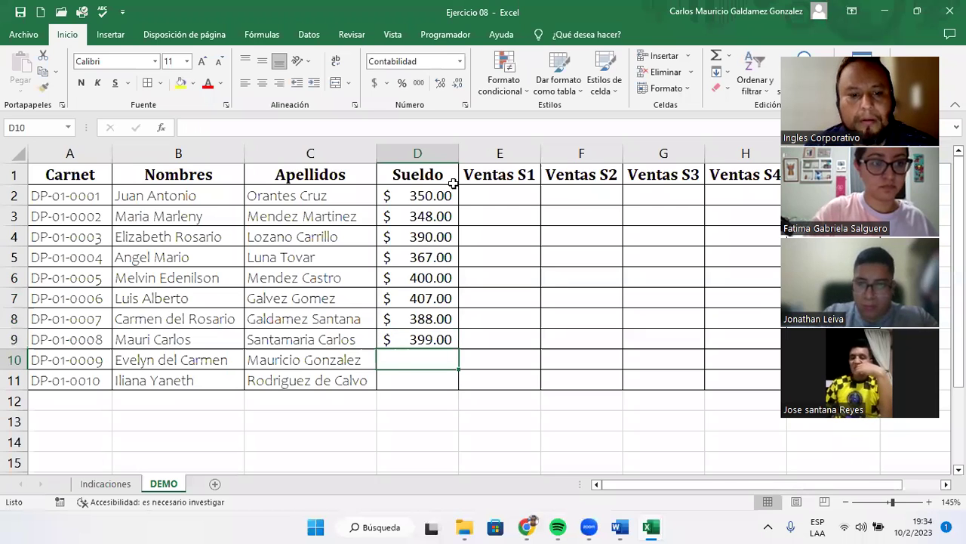
type("40")
key("BackSpace")
type("1")
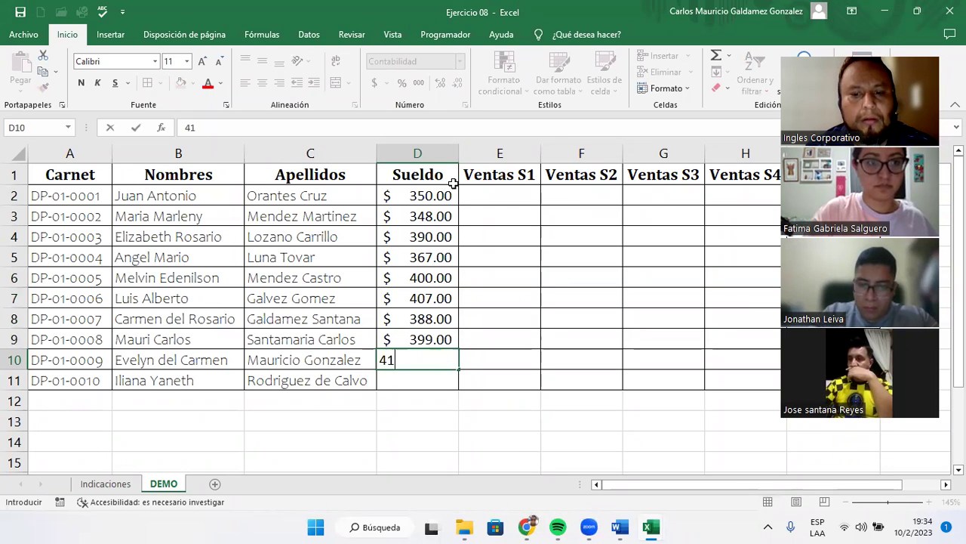
type("0")
key("Return")
type("3")
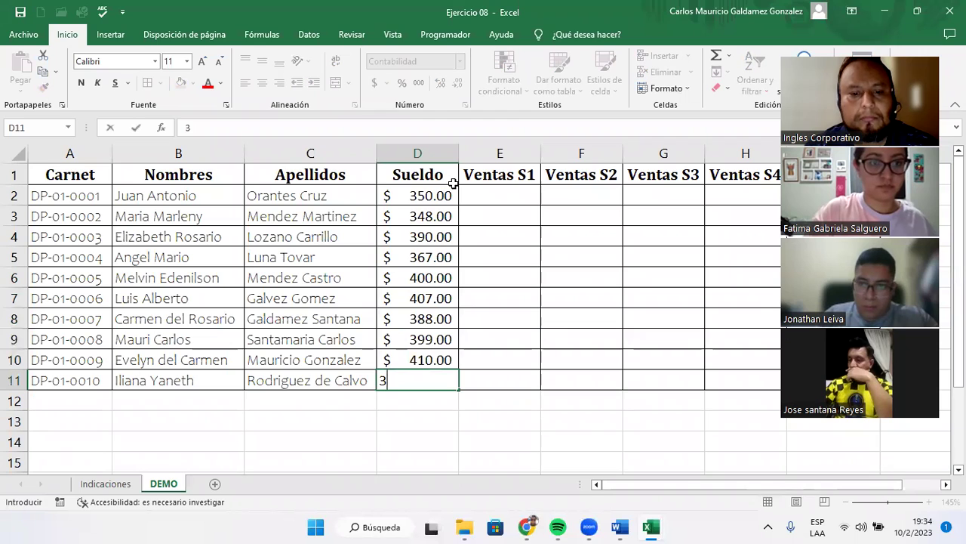
type("75")
key("Return")
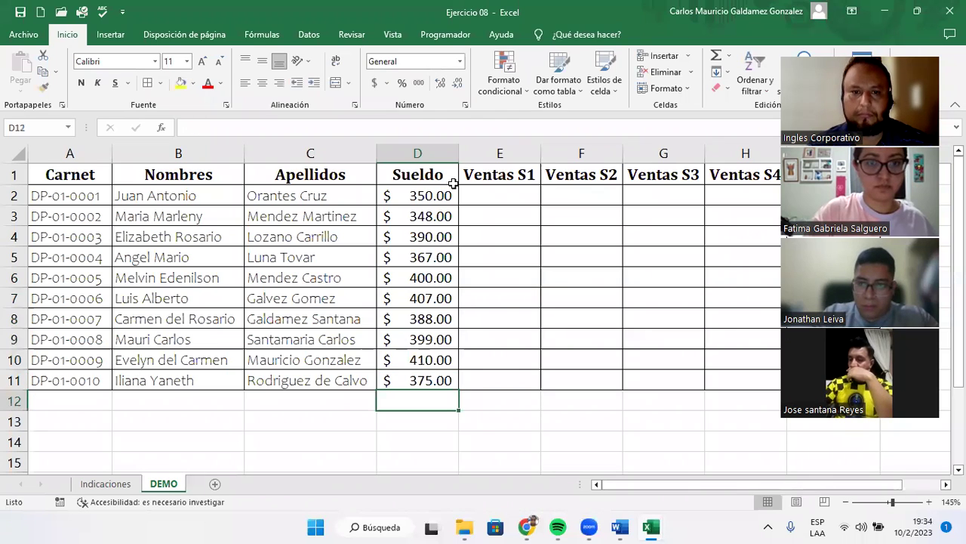
key("Right")
key("Up")
key("ctrl+Up")
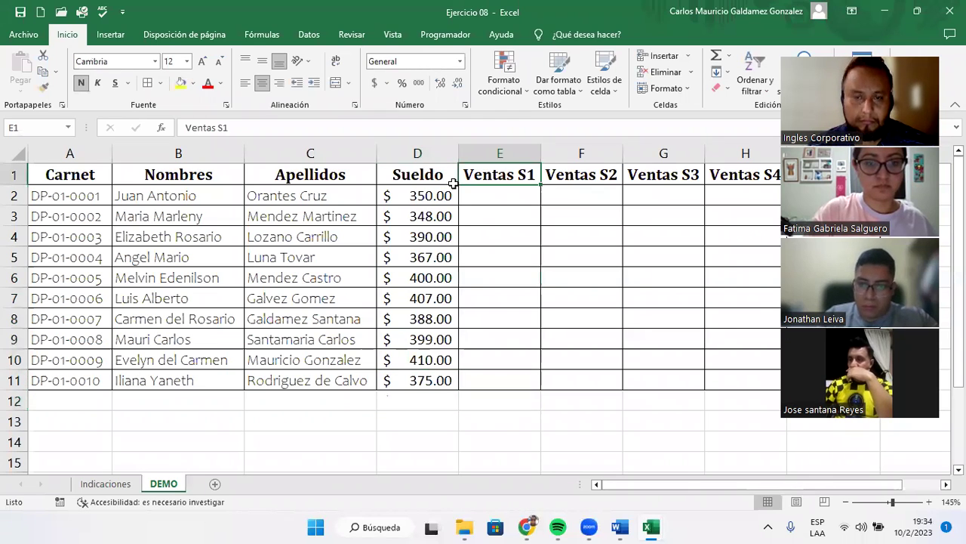
Enter Ventas S1 sales 657, 876, 564 and 587 in E2:E5
scroll(565, 238, "down", 1)
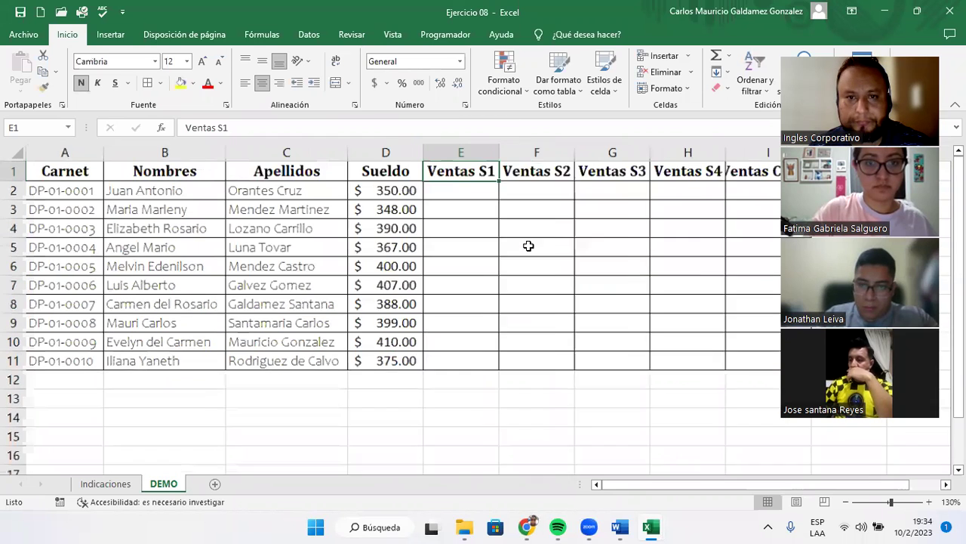
scroll(770, 411, "right", 1)
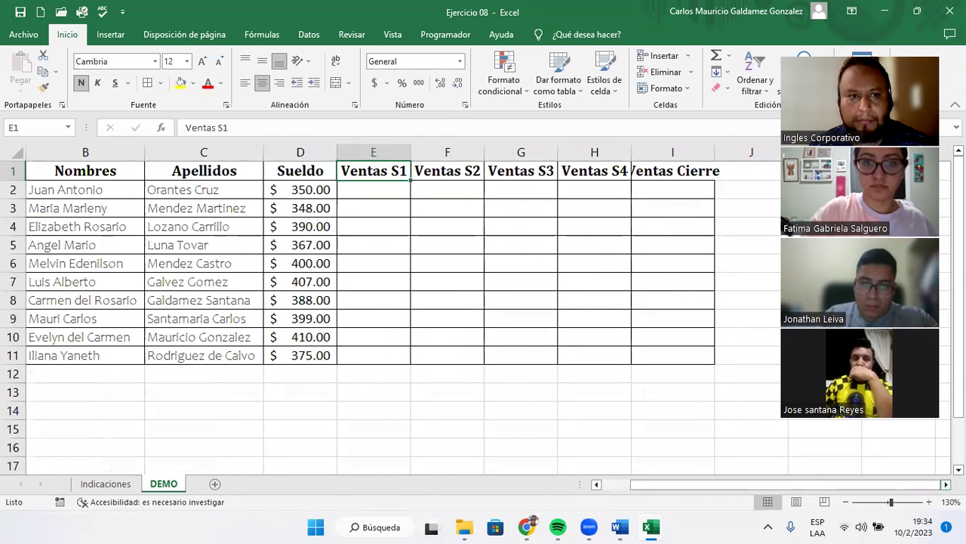
scroll(386, 322, "up", 1)
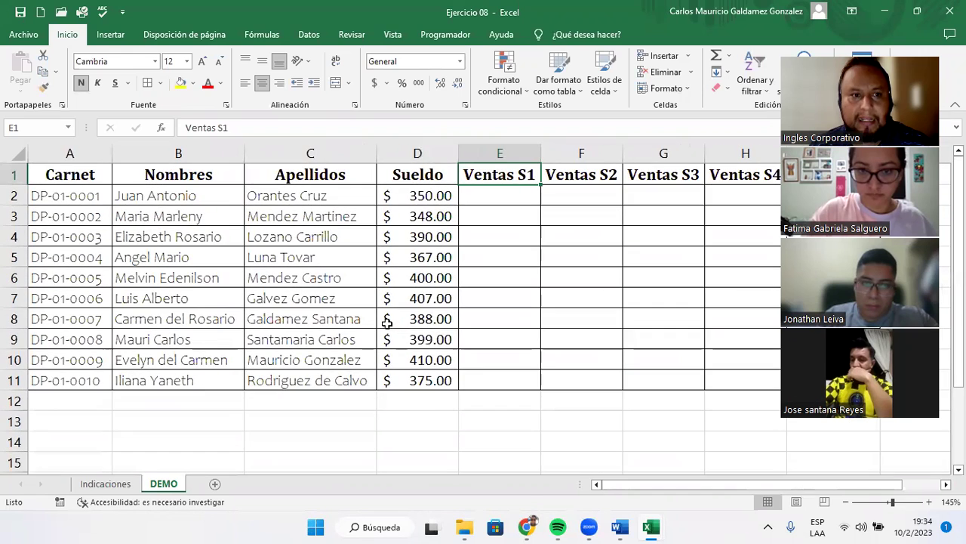
scroll(934, 486, "right", 1)
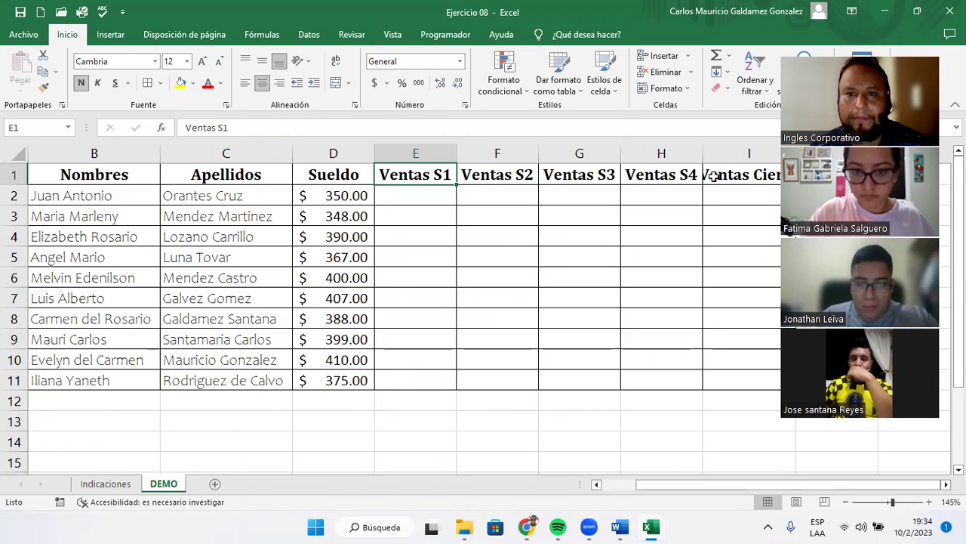
left_click(397, 191)
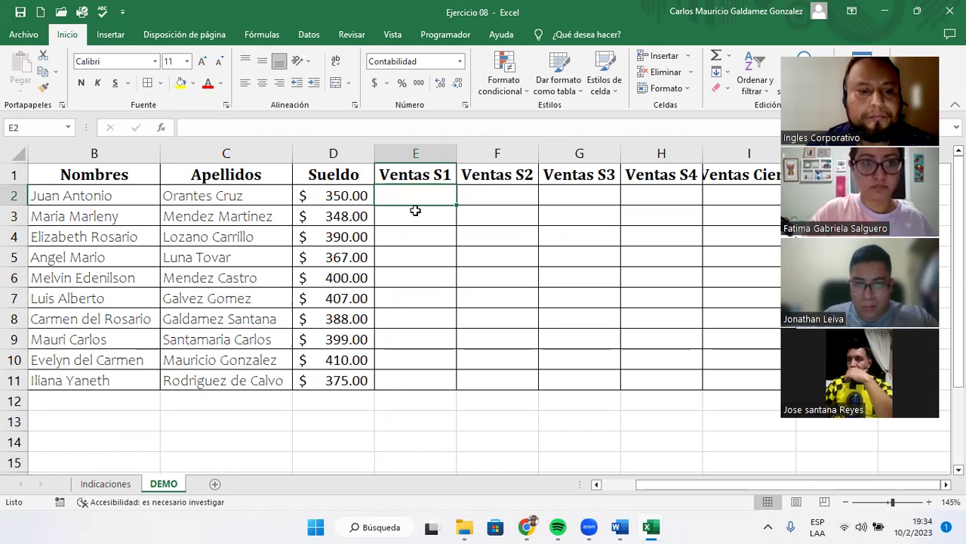
type("657")
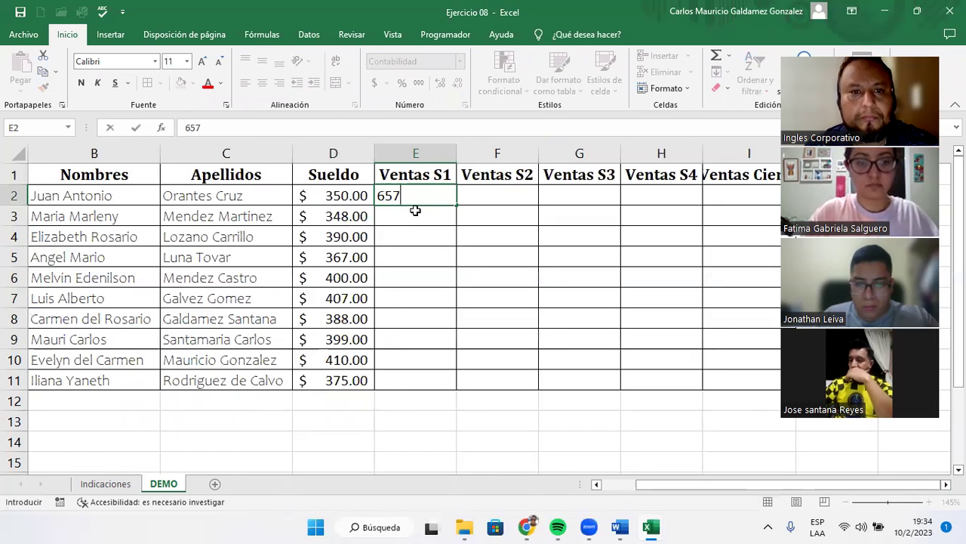
key("Return")
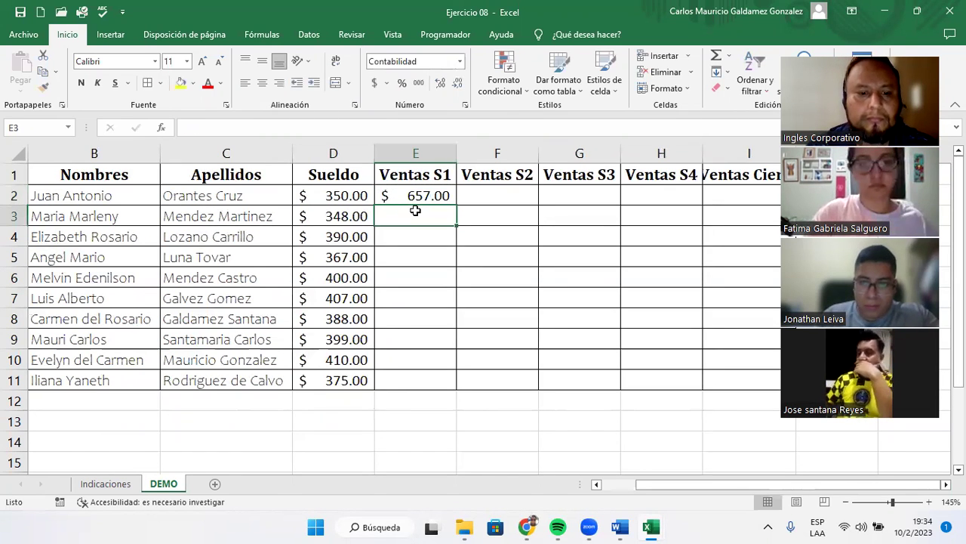
type("876")
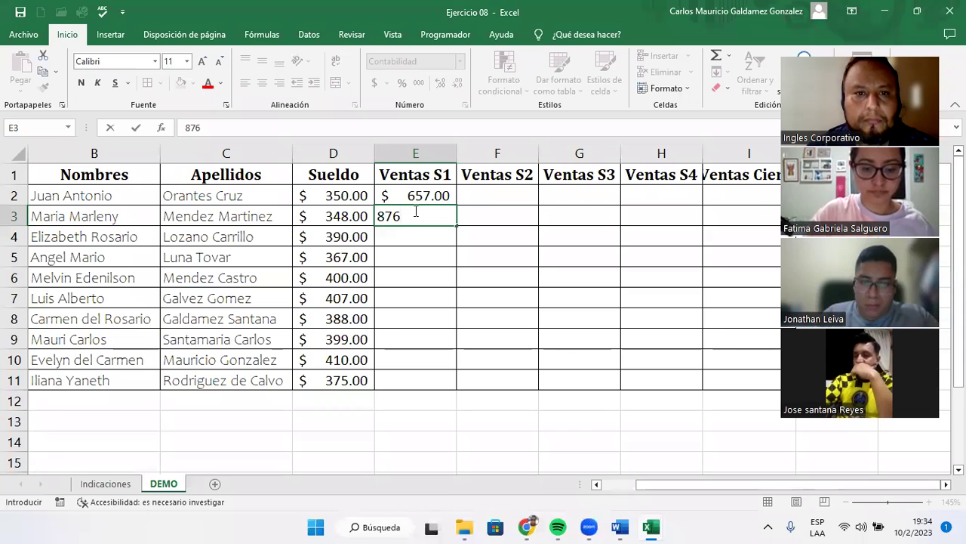
key("Return")
type("564")
key("Return")
type("587")
key("Return")
Enter 689, 487, 488, 599 and 670 in E6:E10, fixing a mistyped 5999
type("689")
key("Return")
type("487")
key("Return")
type("488")
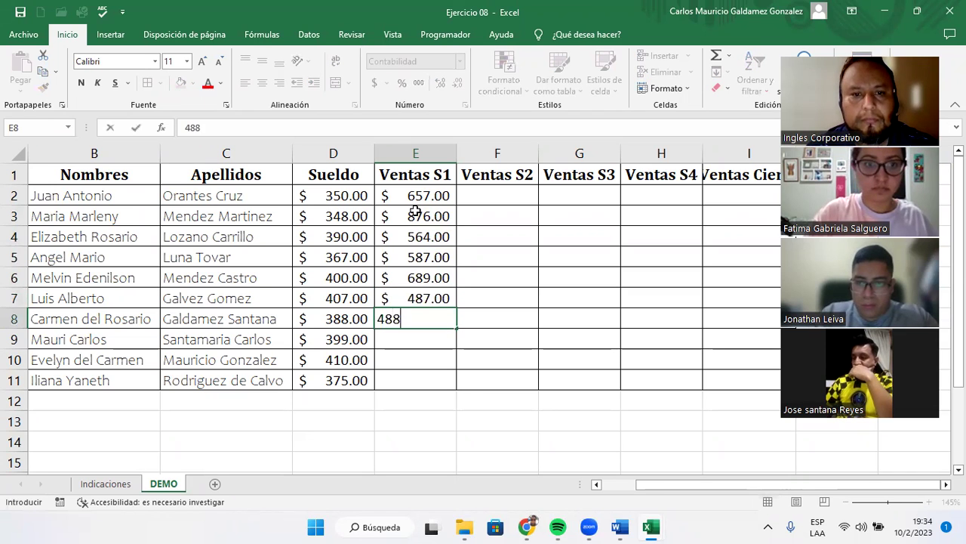
key("Return")
type("5999")
key("BackSpace")
key("Return")
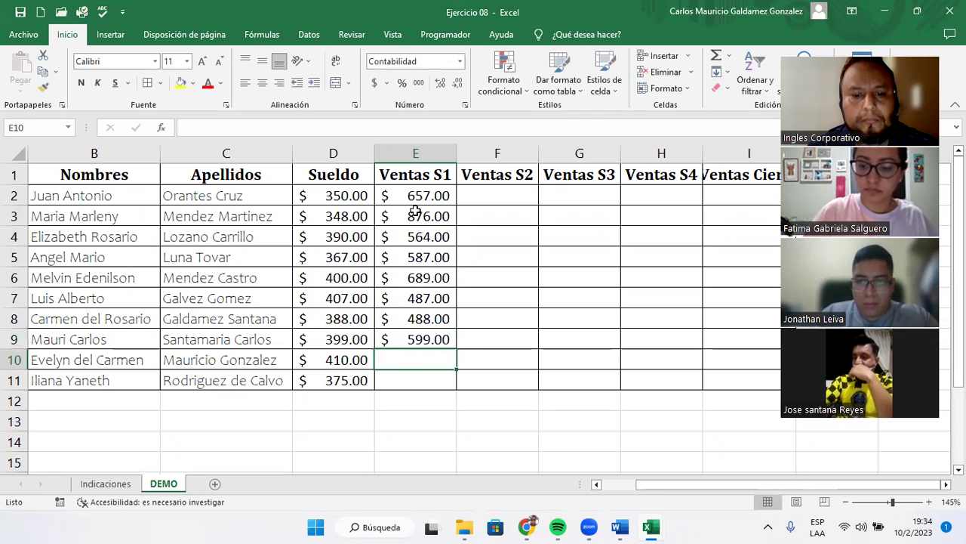
type("670")
key("Return")
Enter 578 in E11, then copy E5:E10 into G4, H2, I6 and F2
type("578")
key("Return")
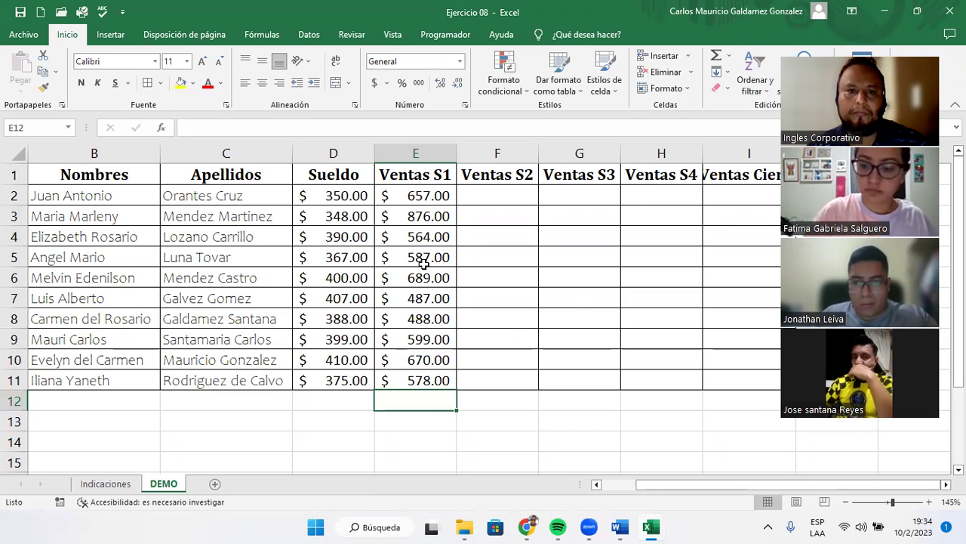
left_click_drag(422, 257, 427, 359)
key("ctrl+c")
left_click(571, 234)
key("ctrl+v")
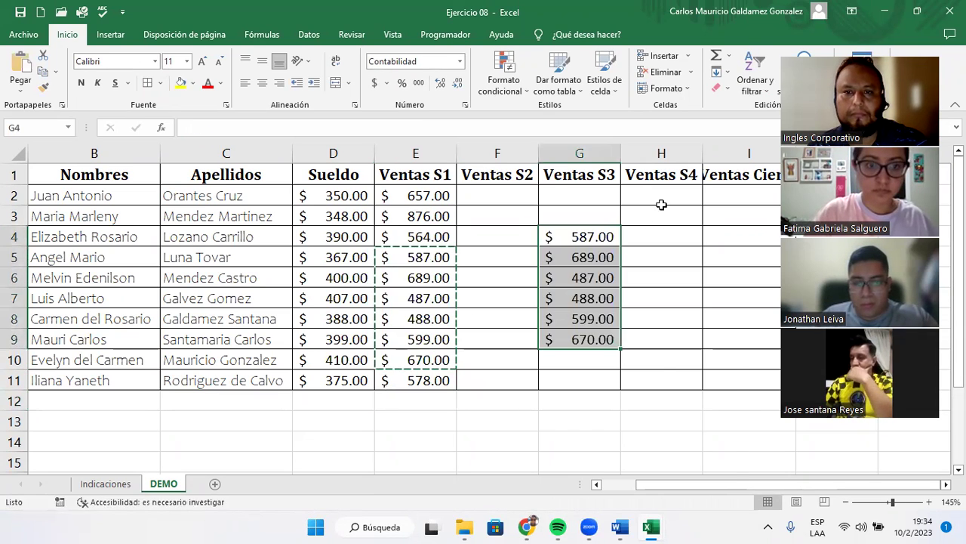
left_click(692, 194)
key("ctrl+v")
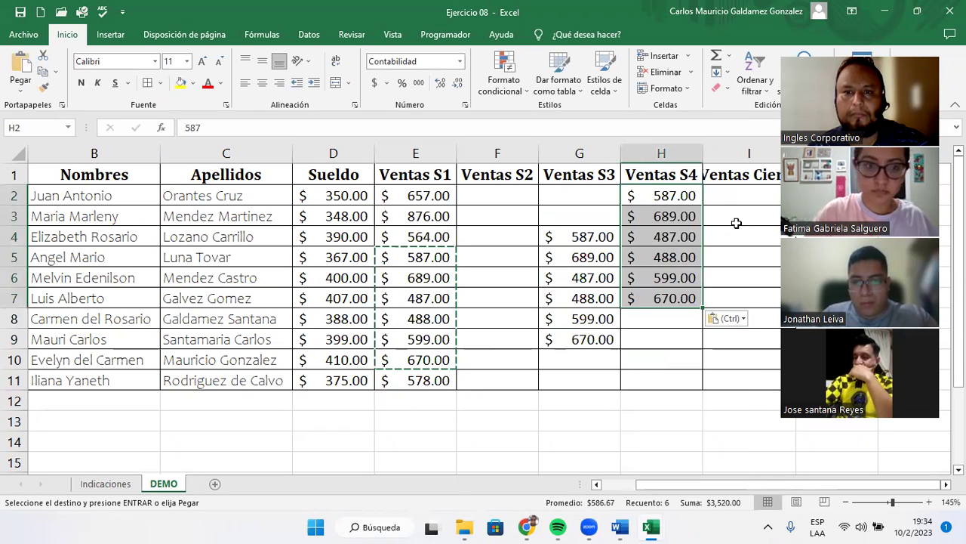
left_click(744, 276)
key("ctrl+v")
left_click(498, 195)
key("ctrl+v")
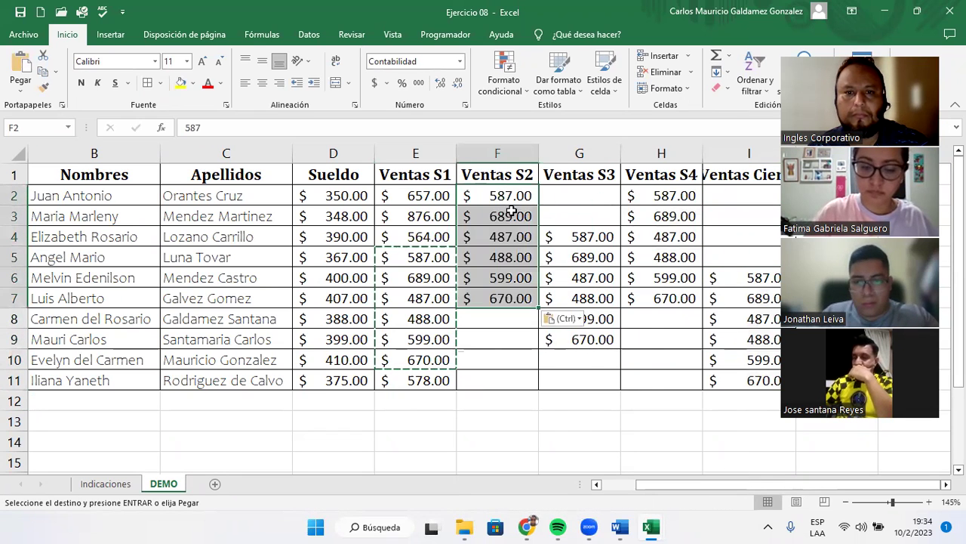
Copy the E3:E7 sales values into F5, F7 and G2
left_click_drag(424, 220, 422, 299)
key("ctrl+c")
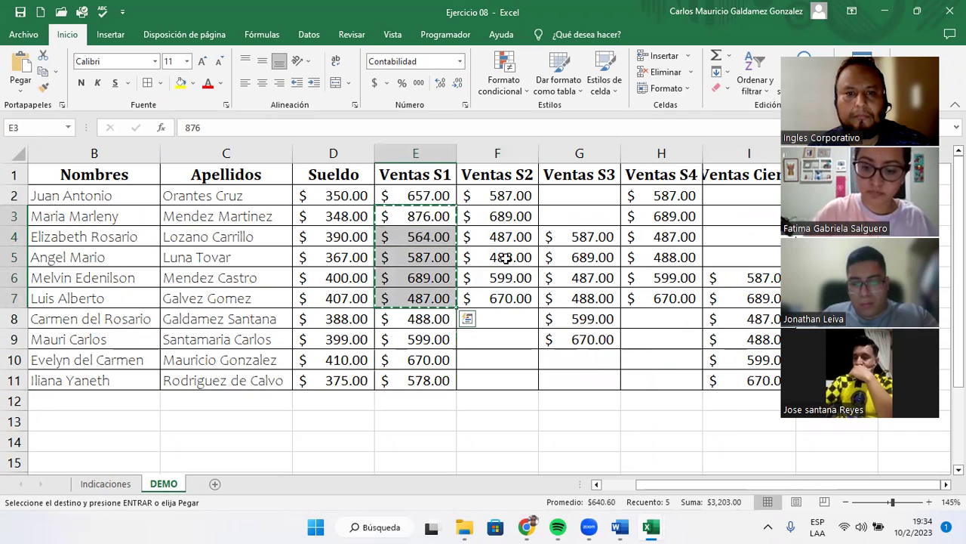
left_click(500, 256)
key("ctrl+v")
left_click(504, 300)
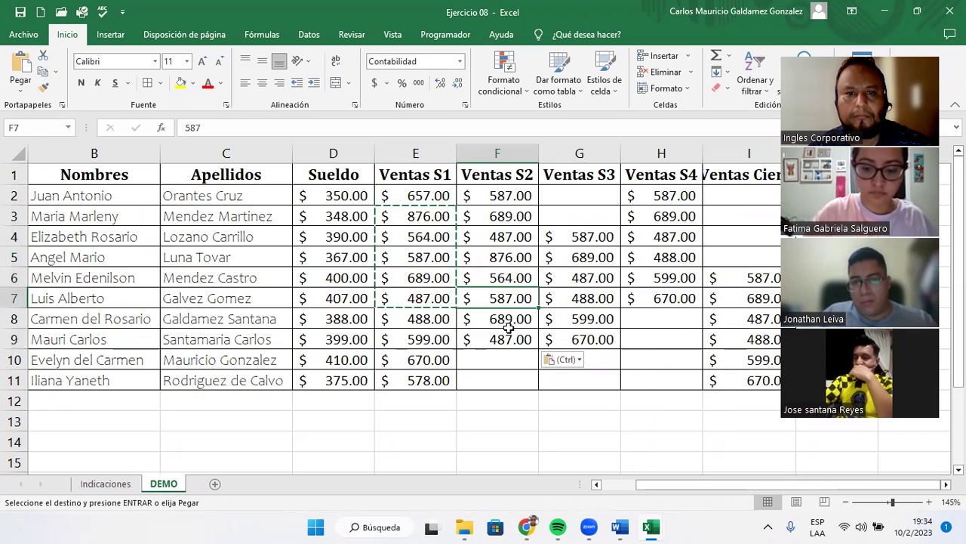
key("ctrl+v")
left_click(575, 196)
key("ctrl+v")
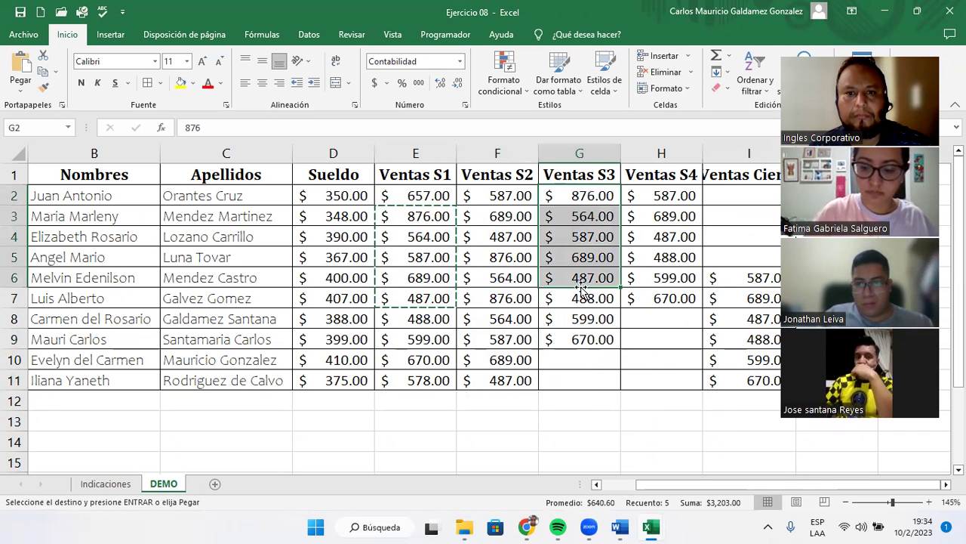
Paste the same E3:E7 values into G7, H6 and H8
left_click(583, 296)
key("ctrl+v")
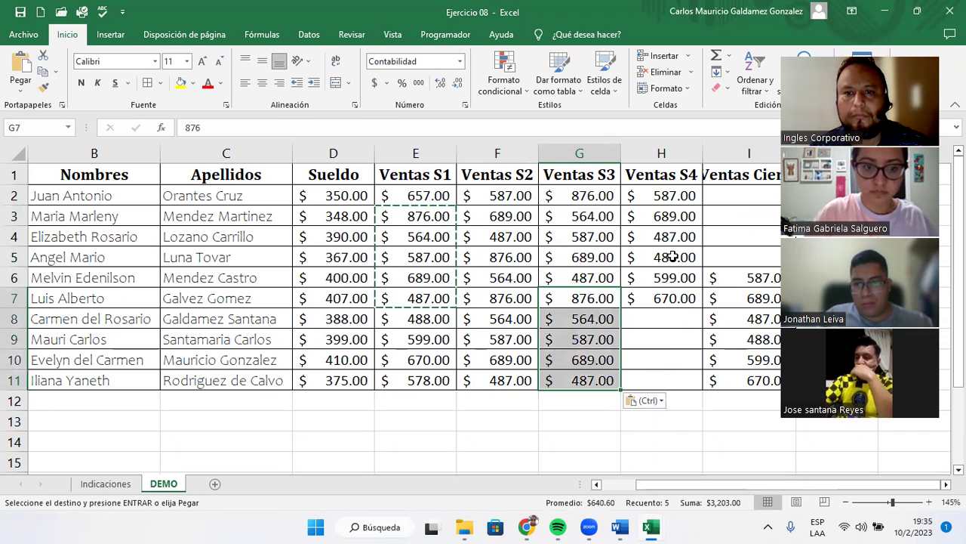
left_click(672, 278)
key("ctrl+v")
left_click(661, 305)
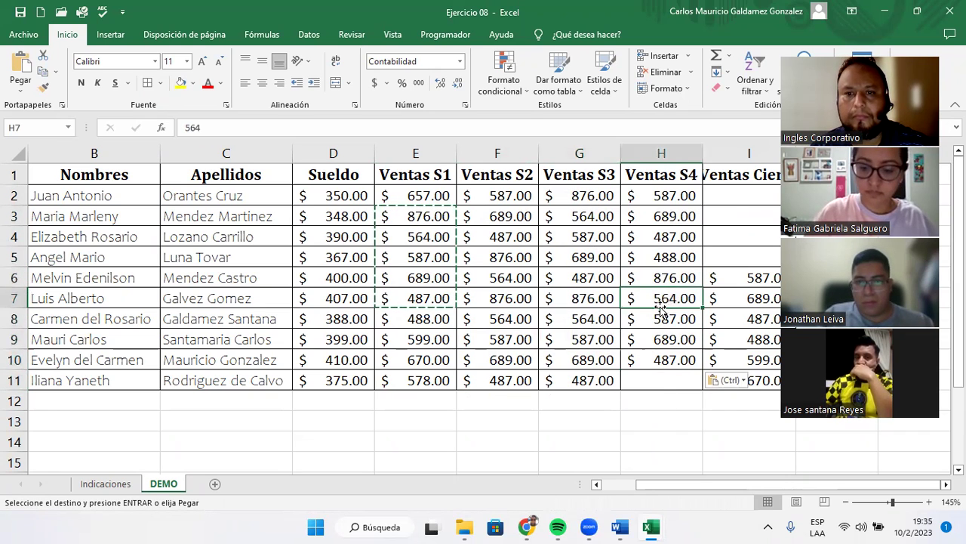
left_click(659, 316)
key("ctrl+v")
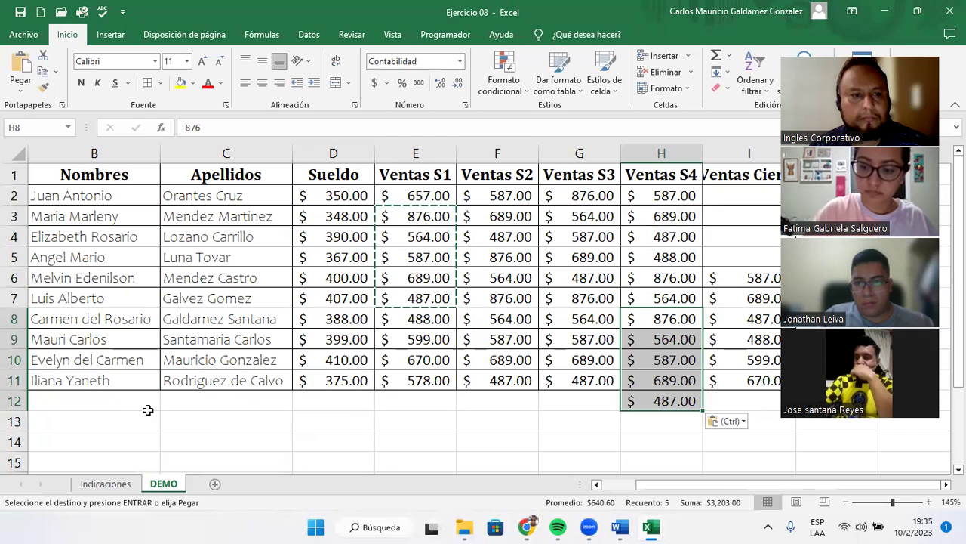
Delete the stray row 12 and autofit column I to fit Ventas Cierre
right_click(14, 401)
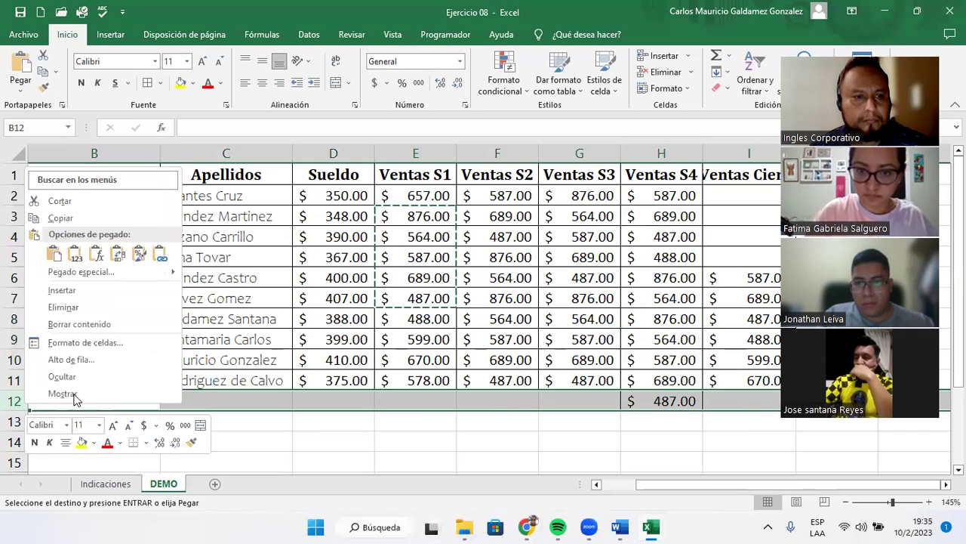
left_click(65, 300)
scroll(664, 320, "down", 1)
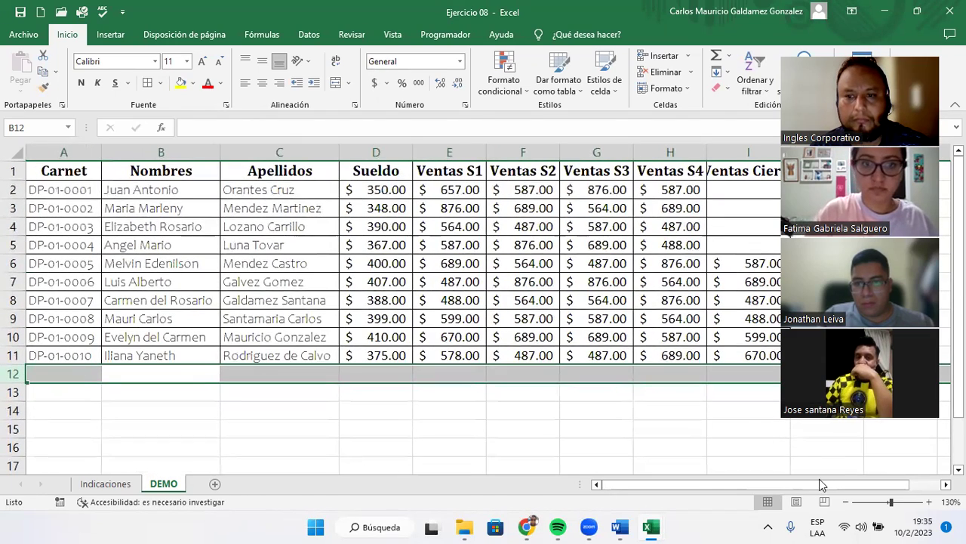
scroll(679, 222, "right", 1)
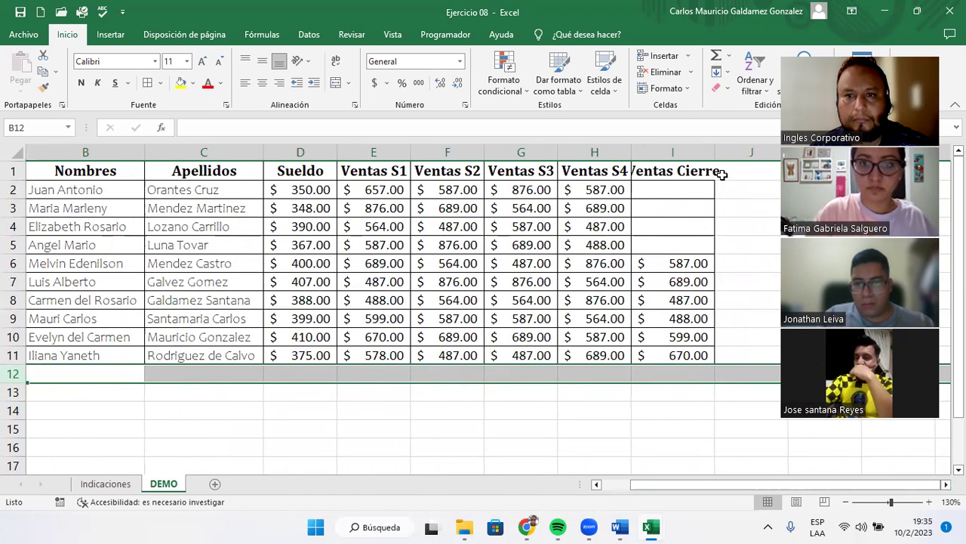
double_click(713, 155)
Clear the old Ventas Cierre values in I6:I11 and enter 250, 256, 240 in I2:I4
left_click(651, 191)
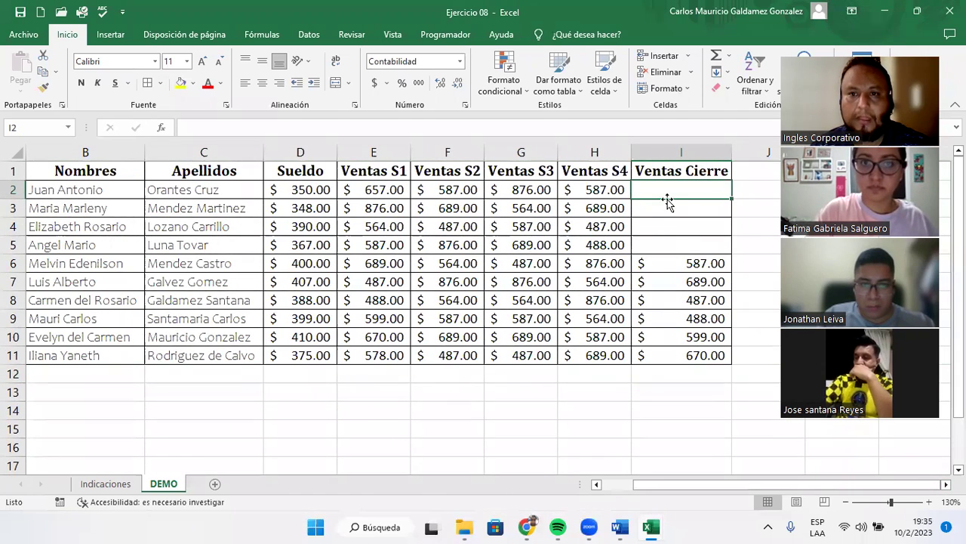
left_click_drag(669, 263, 679, 351)
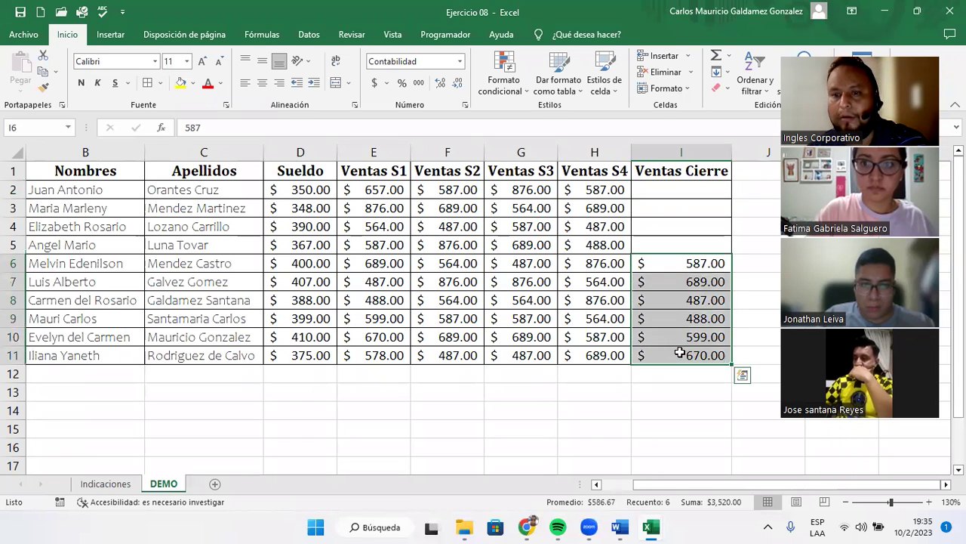
key("Delete")
left_click(675, 189)
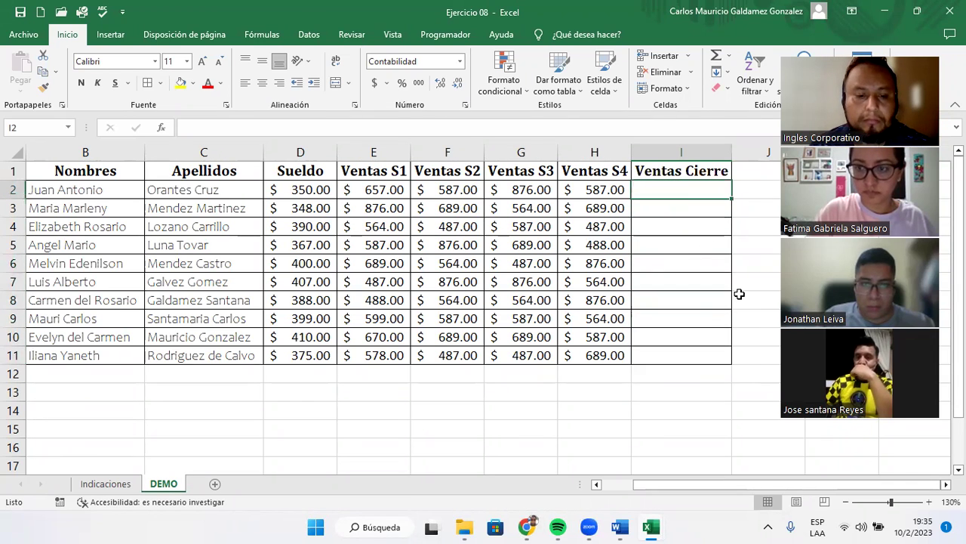
type("5")
key("BackSpace")
type("2")
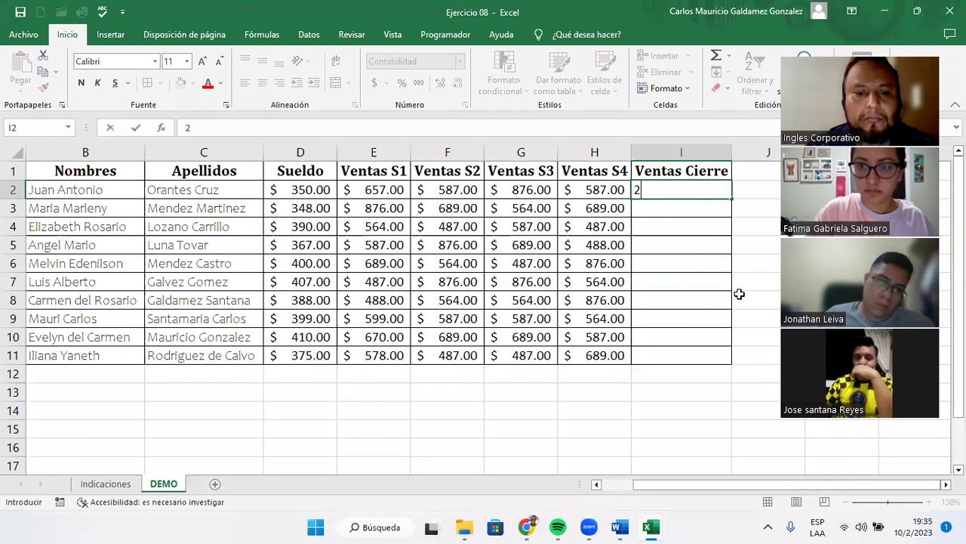
type("50")
key("Return")
type("2")
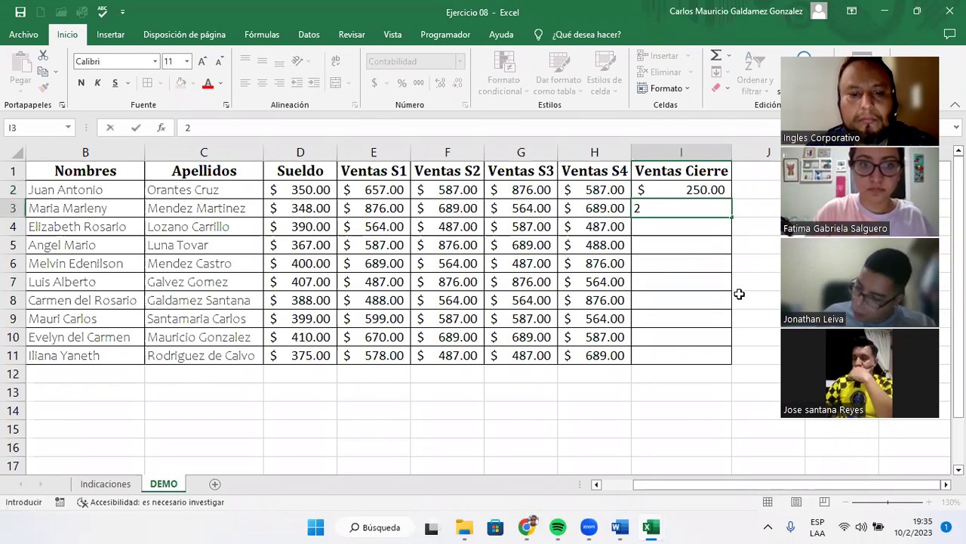
type("56")
key("Return")
type("240")
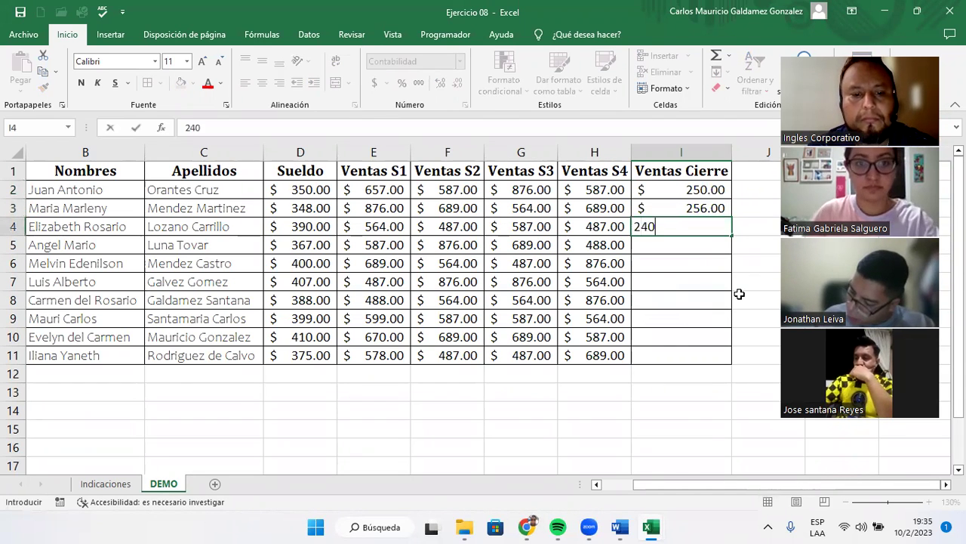
key("Return")
Enter 280, 300, 386, 200, 190, 400 and 398 in I5:I11
type("280")
key("Return")
type("300")
key("Return")
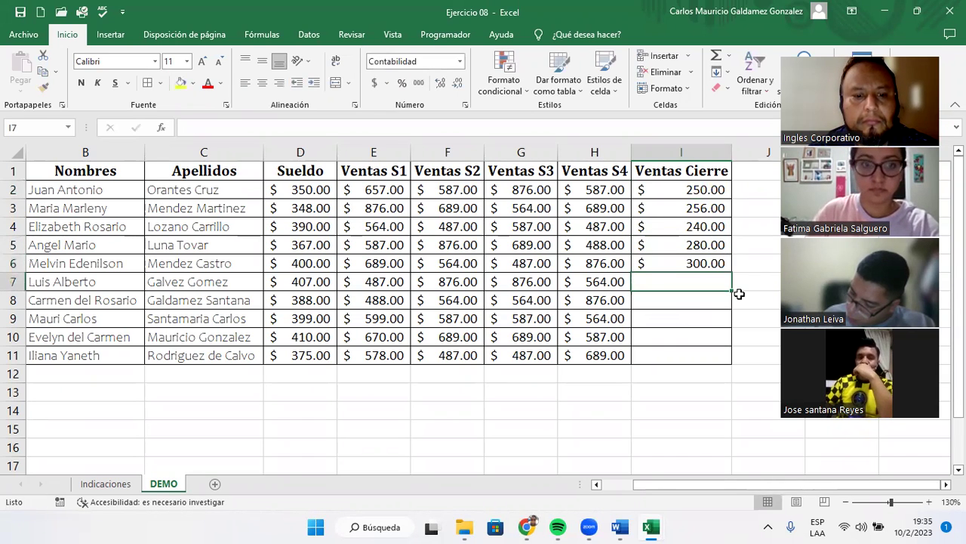
type("386")
key("Return")
type("200")
key("Return")
type("190")
key("Return")
type("40")
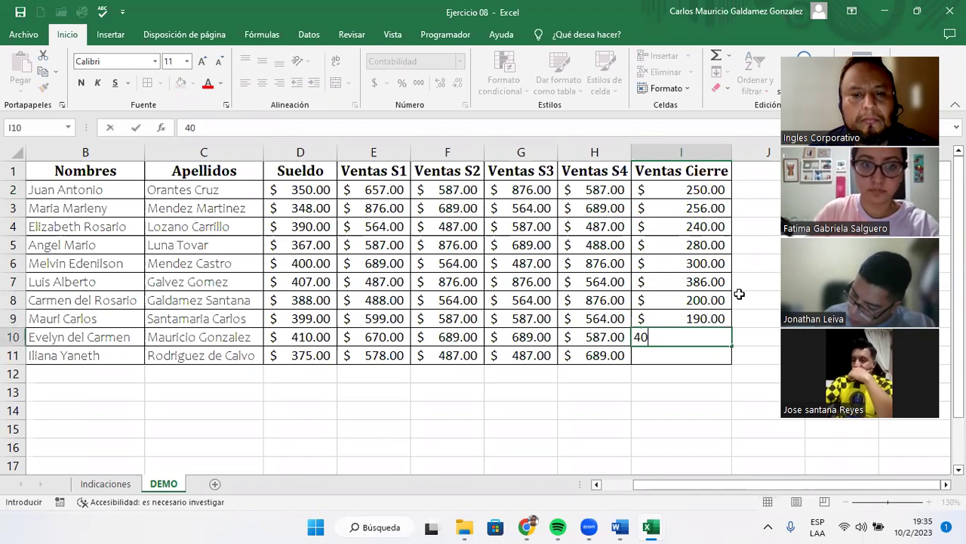
type("0")
key("Return")
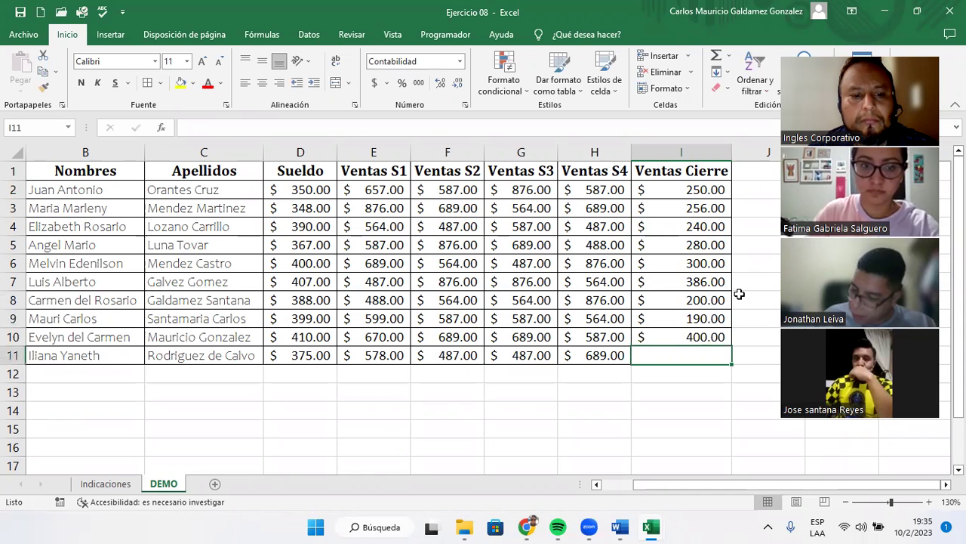
type("398")
key("Return")
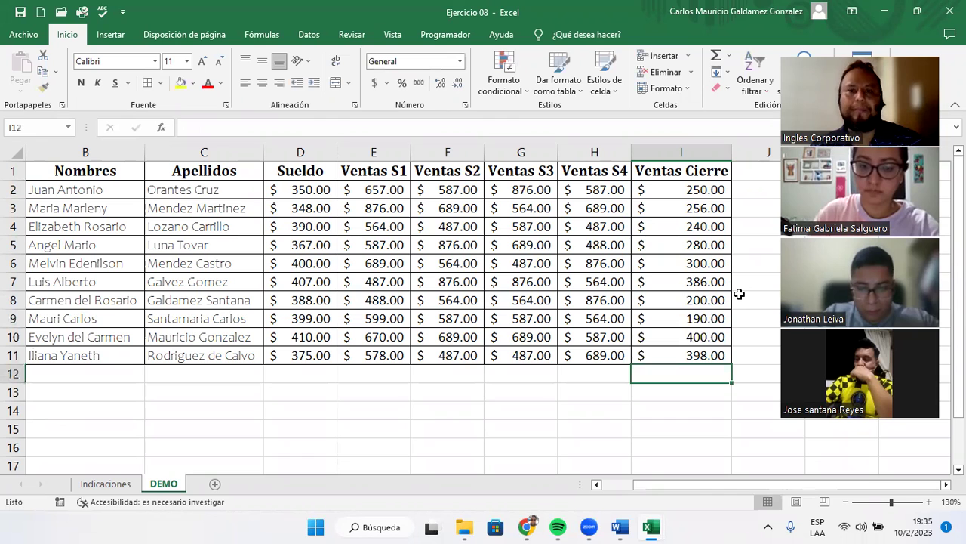
Snip a screenshot of the whole table from Carnet to Ventas Cierre
left_click(606, 485)
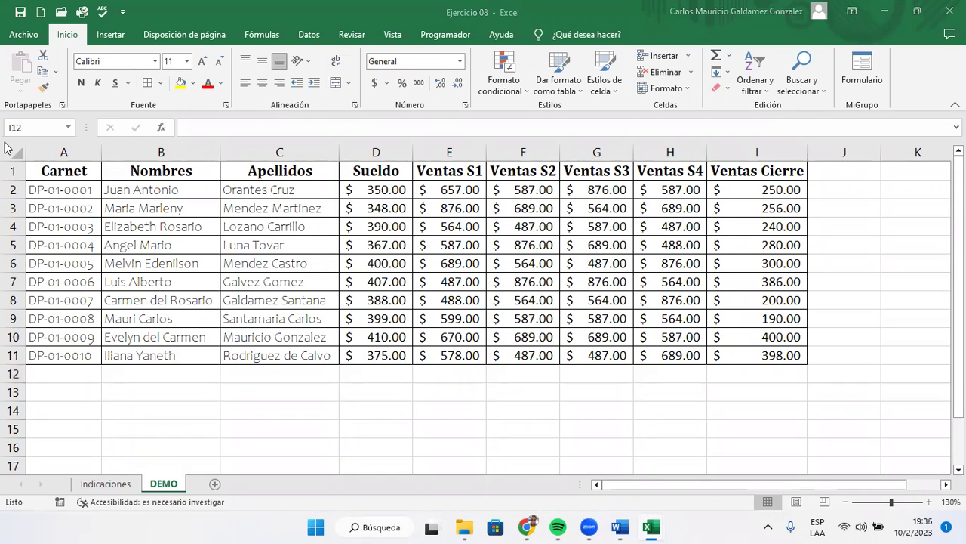
key("super+shift+s")
mouse_move(3, 138)
left_mouse_down()
mouse_move(855, 438)
mouse_move(817, 379)
left_mouse_up()
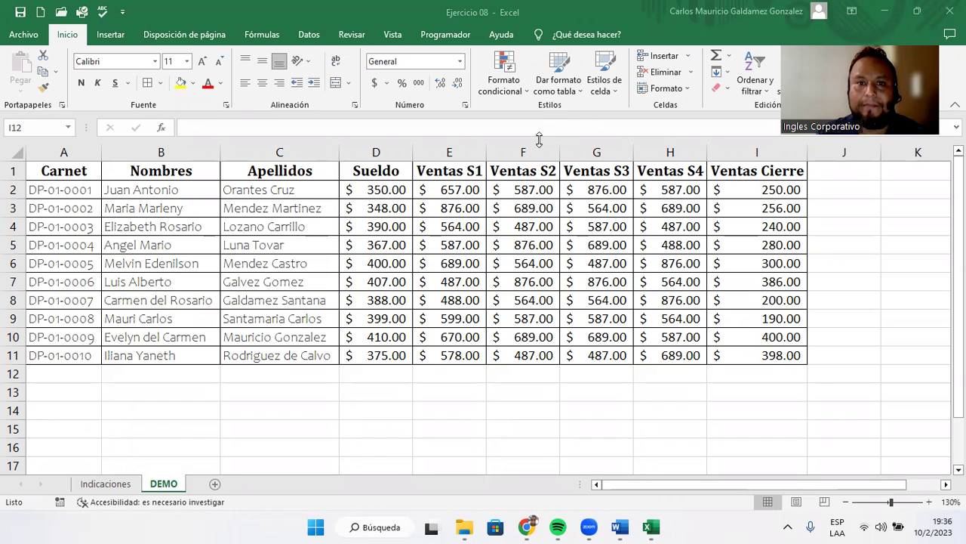
key("alt+Tab")
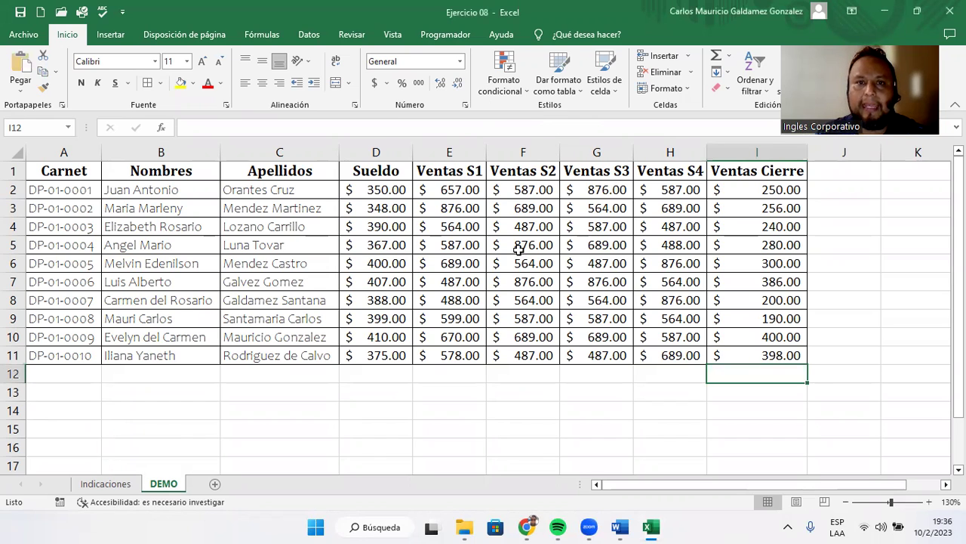
left_click(519, 263)
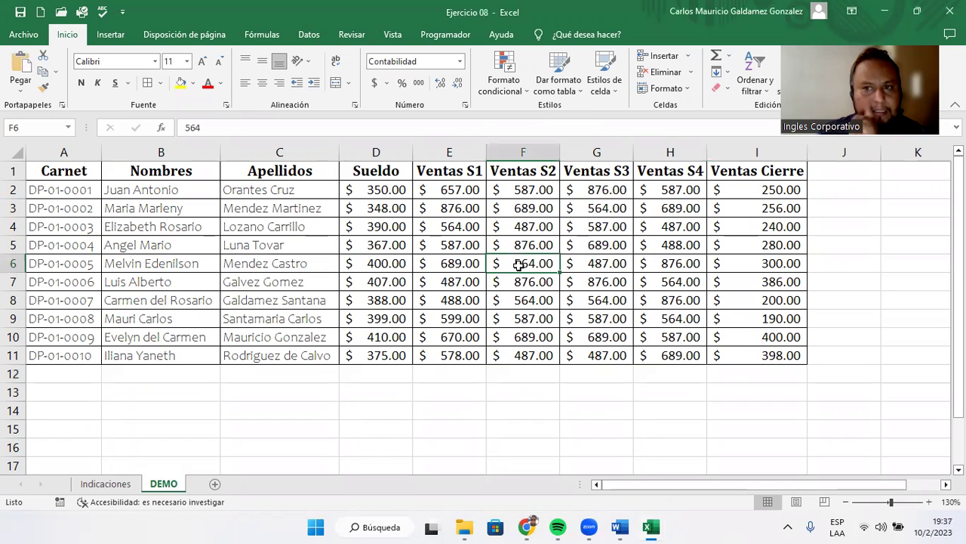
left_click(375, 409)
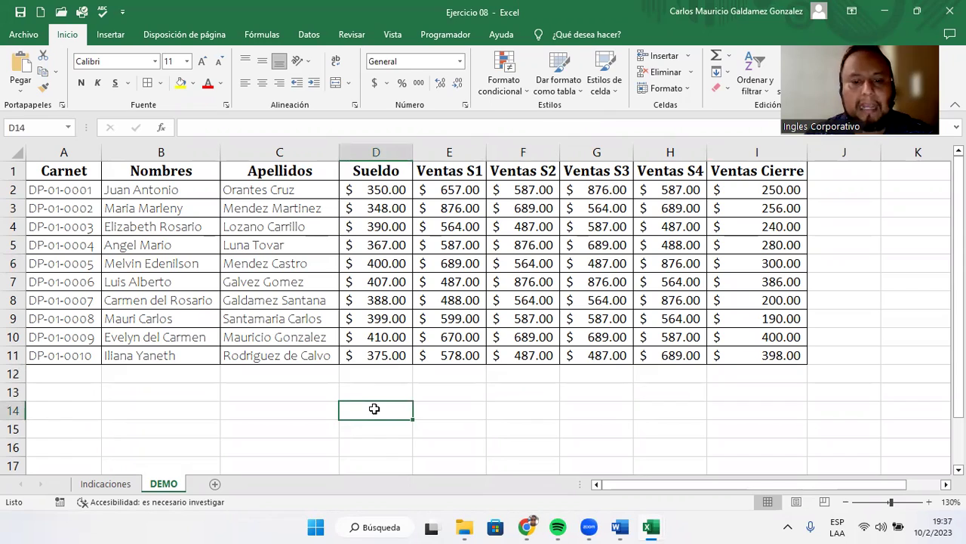
Type the CRITERIOS heading and the first rule: red text for sueldos under $350
type("CRITERIOS")
key("Return")
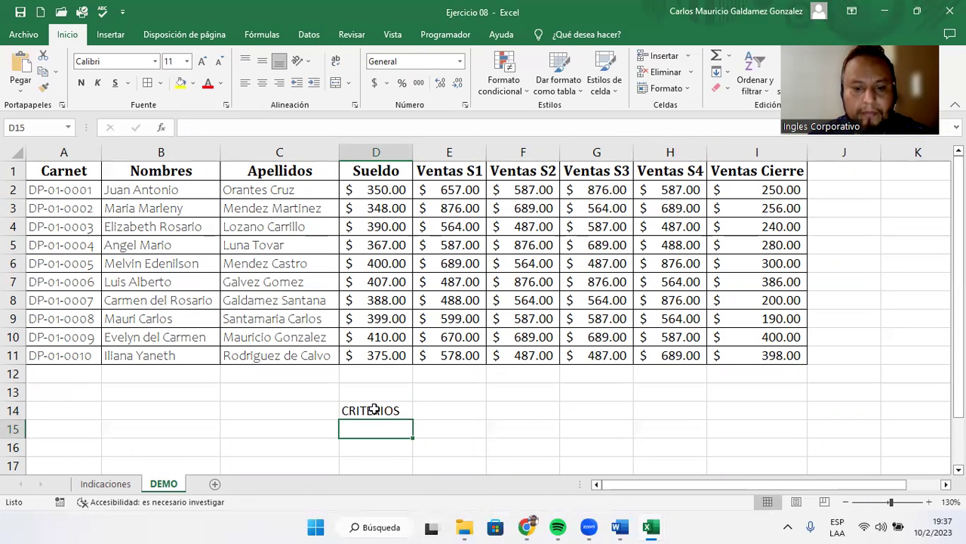
type("1.")
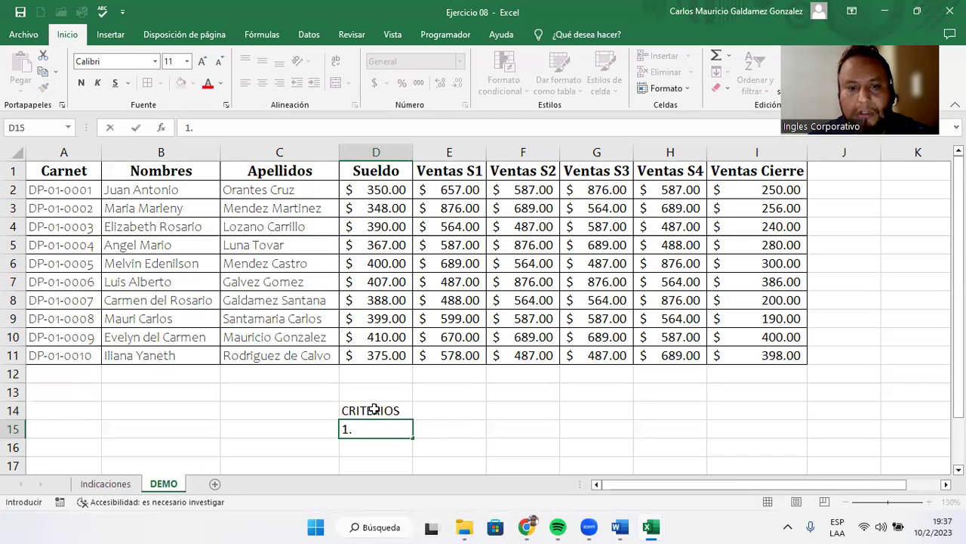
type(" Marcar con ")
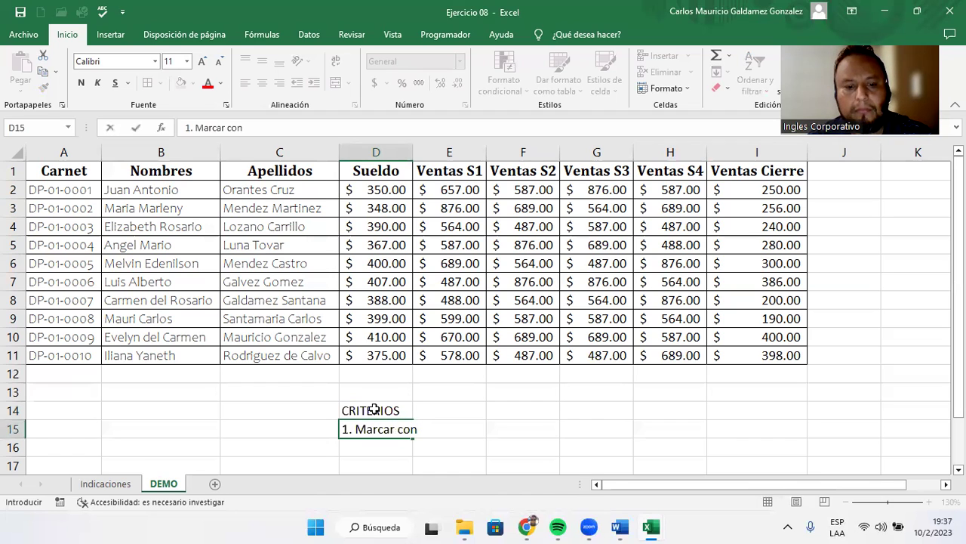
type("Texto rojo, y")
key("BackSpace")
key("BackSpace")
key("BackSpace")
type("los sueldos que tiene")
key("BackSpace")
key("BackSpace")
key("BackSpace")
key("BackSpace")
key("BackSpace")
type("son menores a 350")
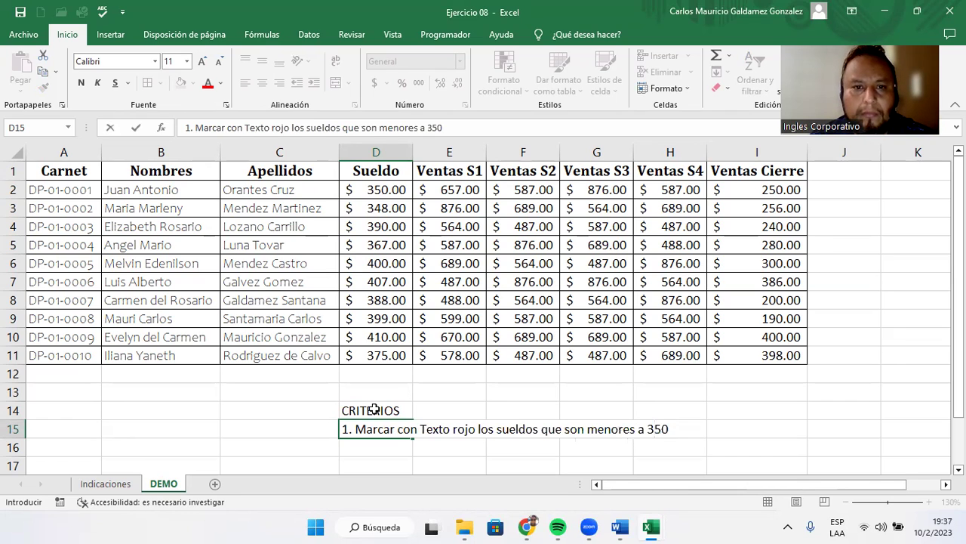
key("BackSpace")
key("BackSpace")
key("BackSpace")
type("$350")
key("Return")
Add the second rule: 'Marcar con Texto verde' for sueldos over $400
type("2. Marcar con ")
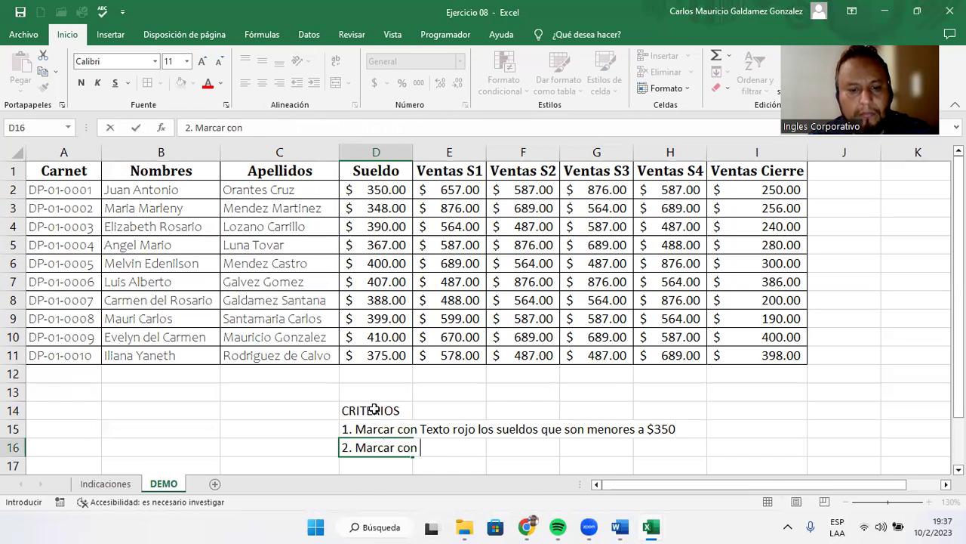
type("Texto verde")
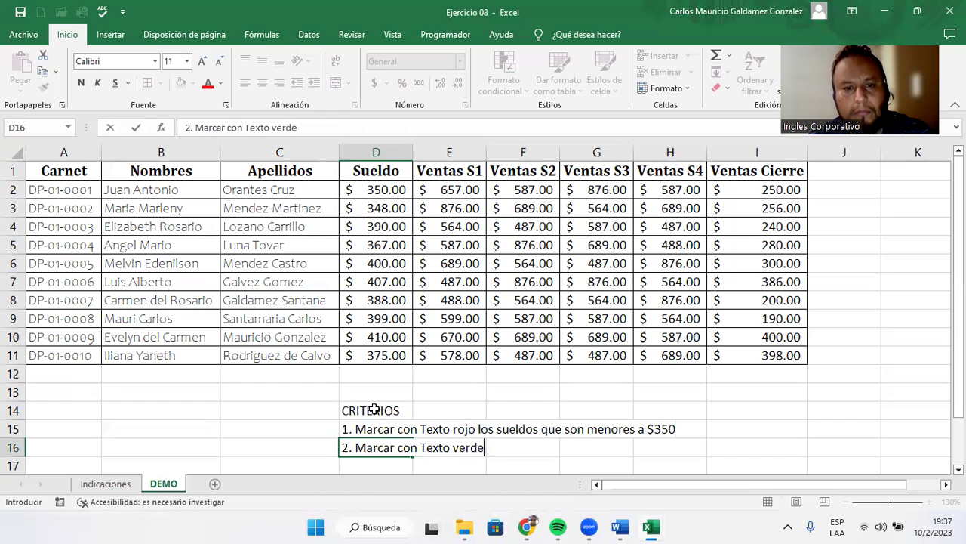
type(" los sueldos que son mayores de ")
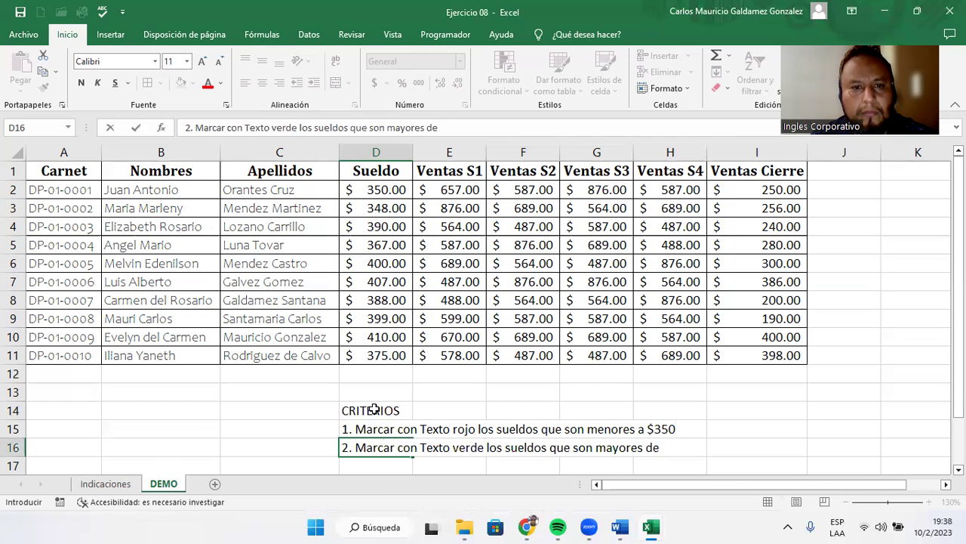
type("$400")
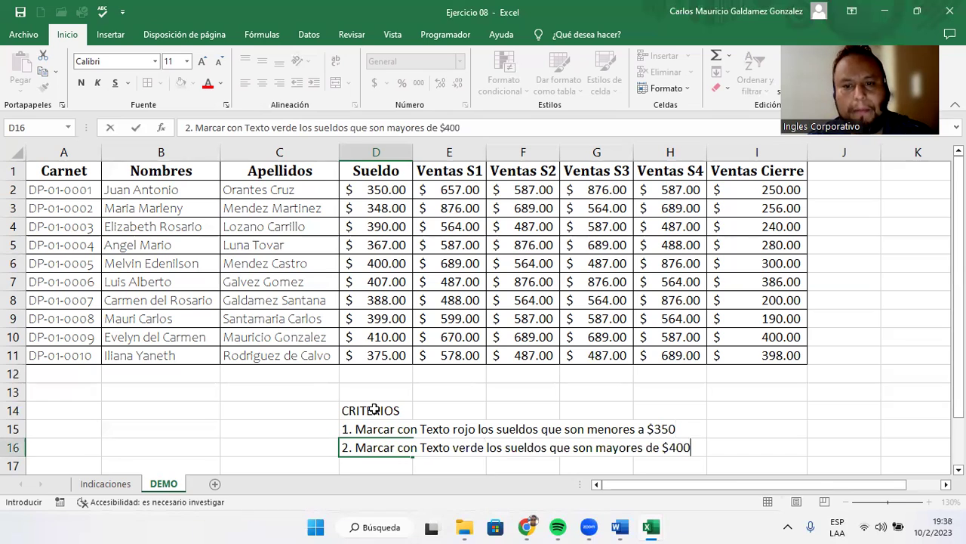
key("Return")
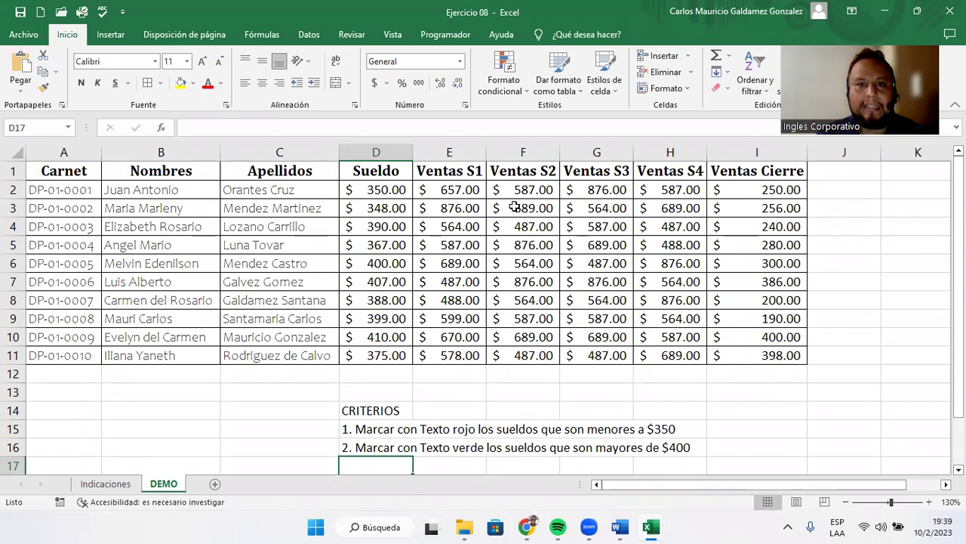
left_click(452, 171)
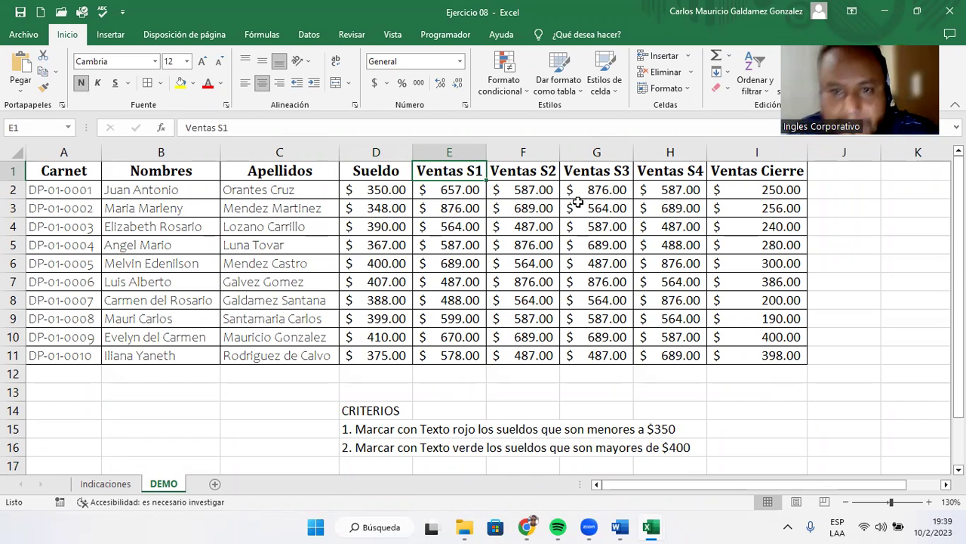
left_click(500, 83)
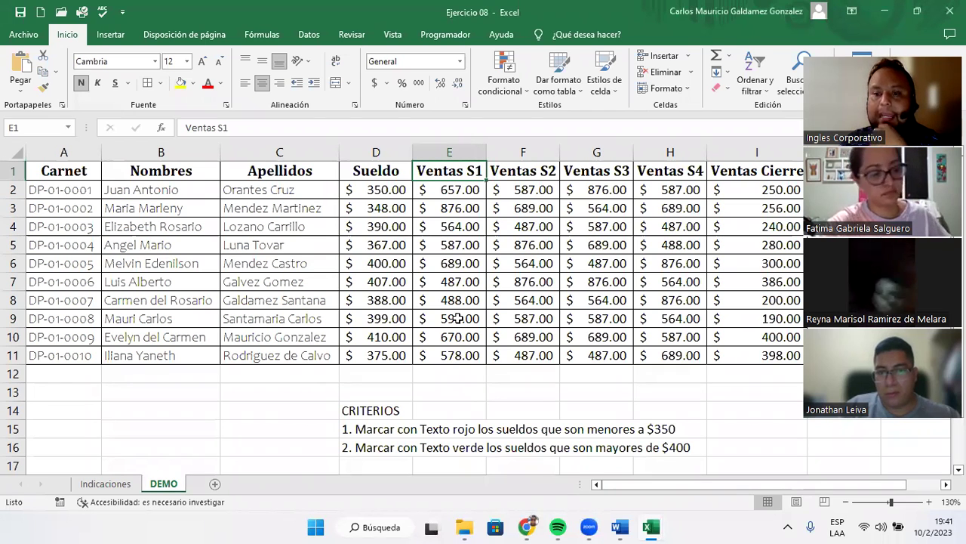
left_click(787, 527)
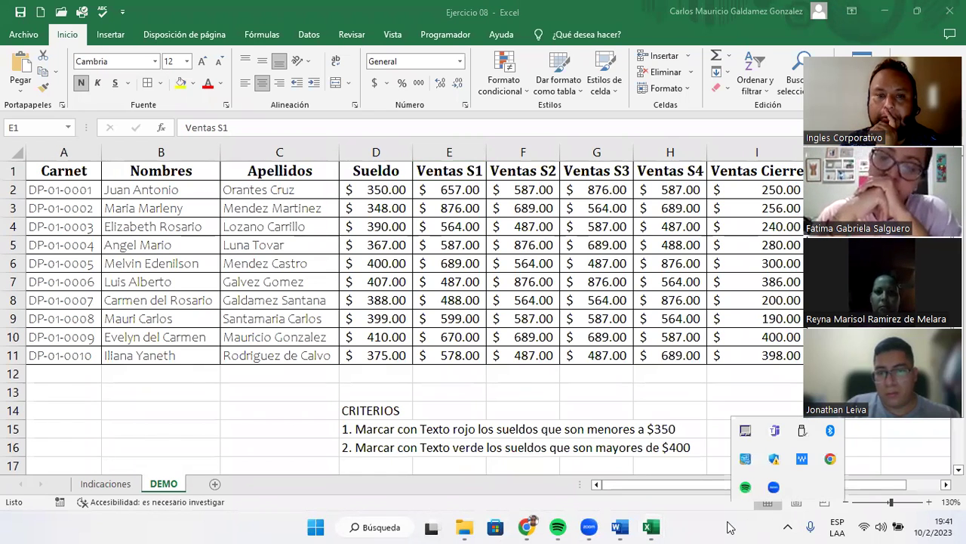
left_click(639, 447)
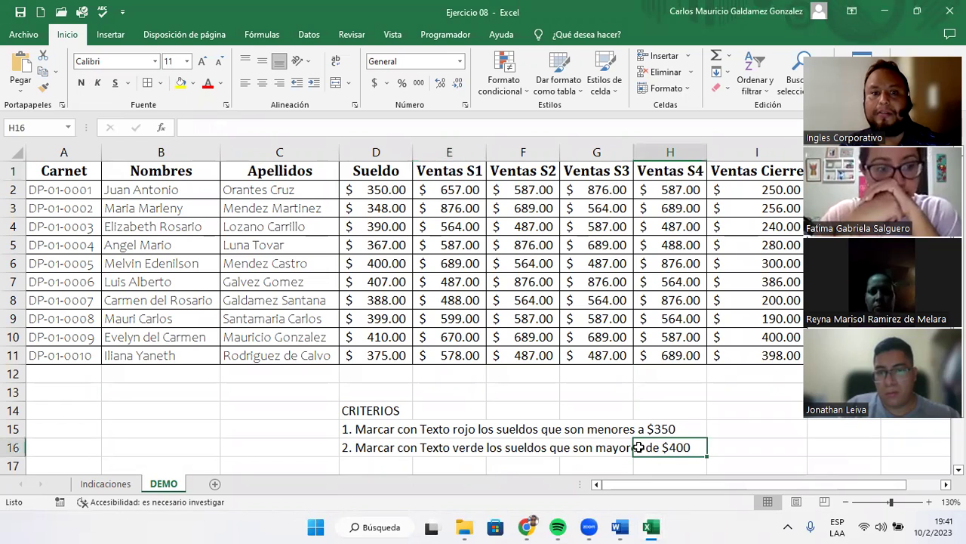
left_click(356, 450)
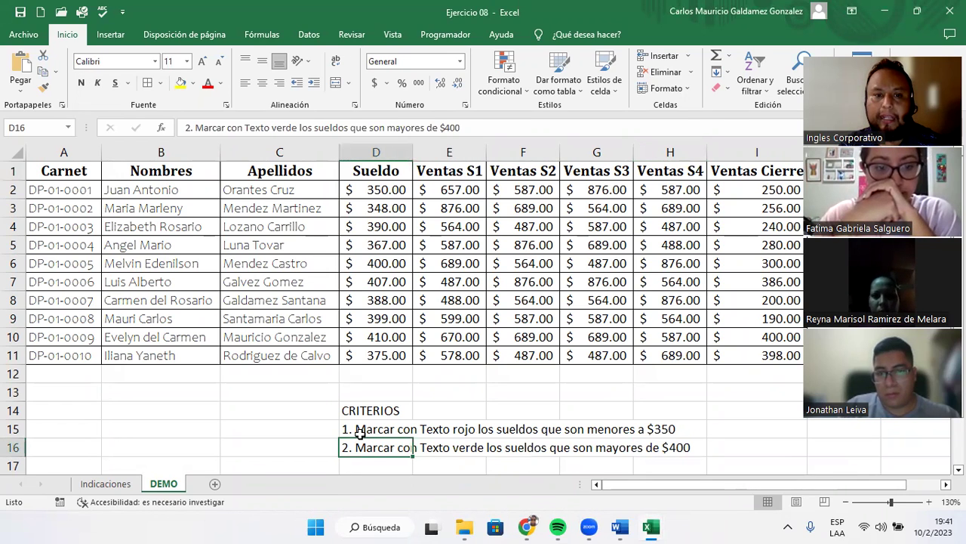
left_click_drag(360, 429, 380, 447)
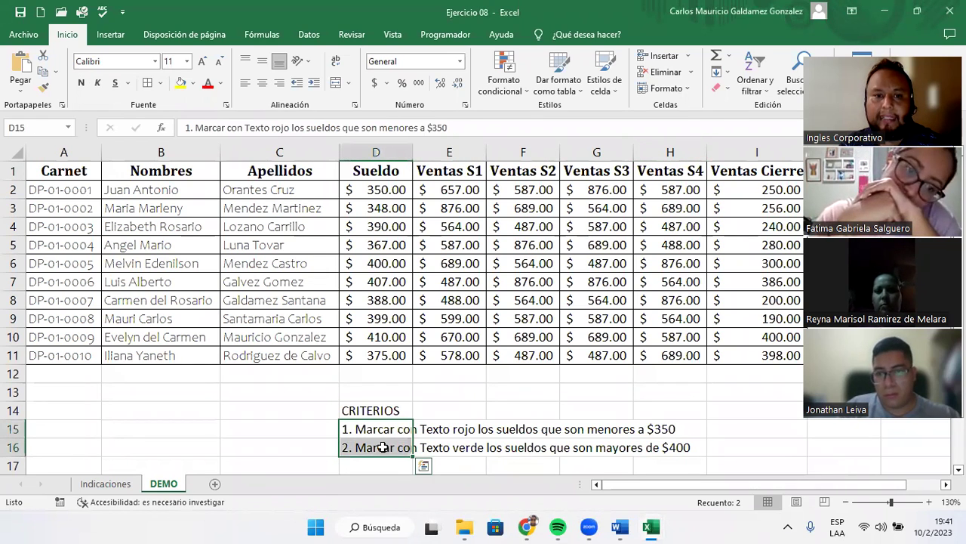
left_click(384, 448)
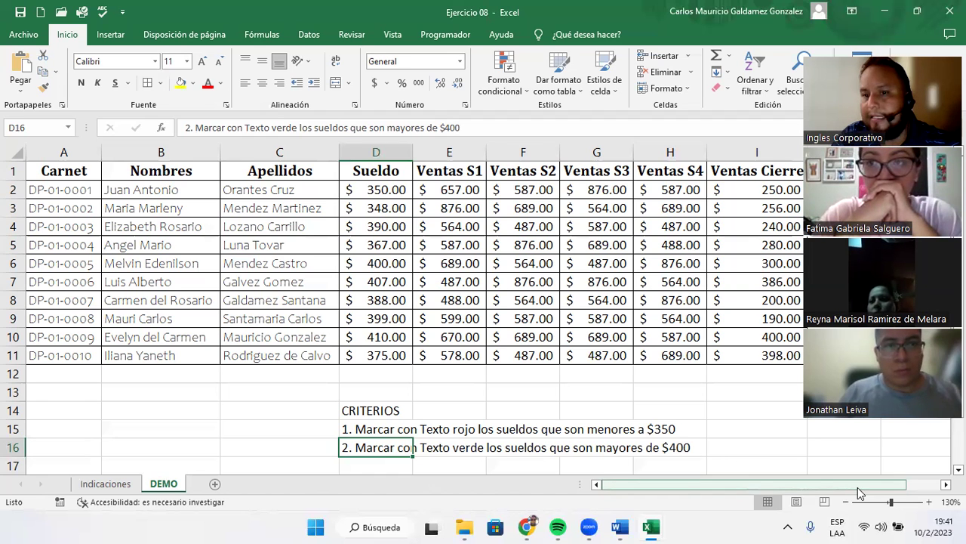
left_click_drag(859, 488, 654, 504)
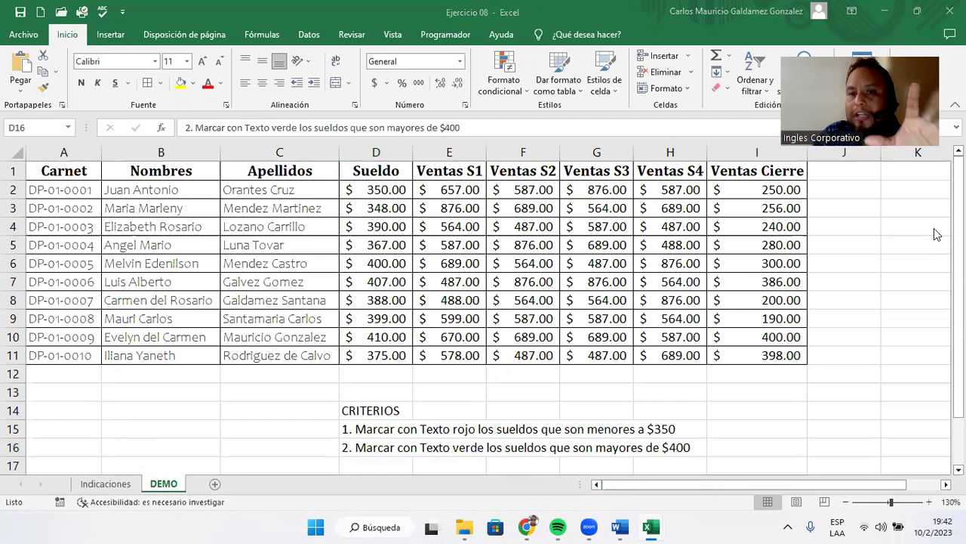
Add a Total Ventas header in J1, autofit column J, and give J1:J11 all borders
left_click_drag(373, 173, 741, 345)
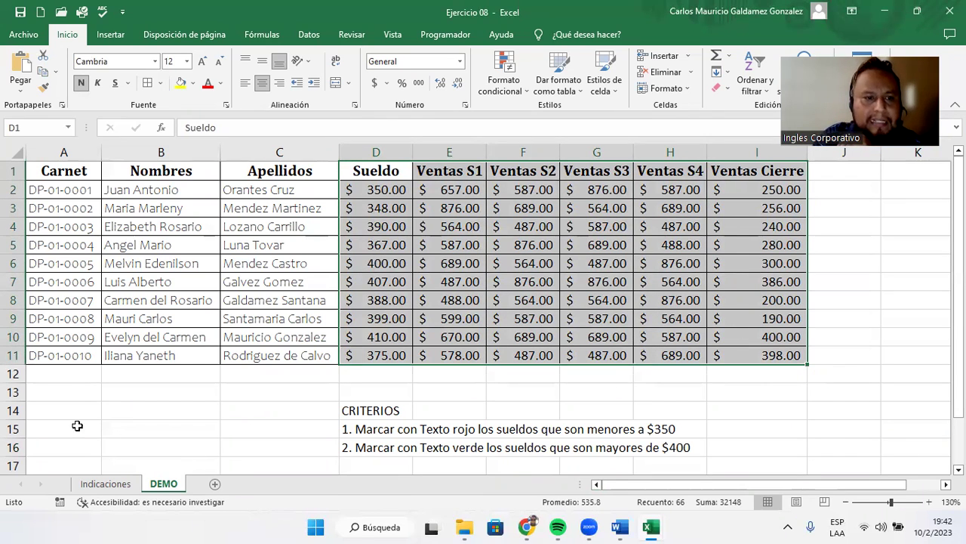
scroll(357, 447, "down", 1)
left_click(359, 413)
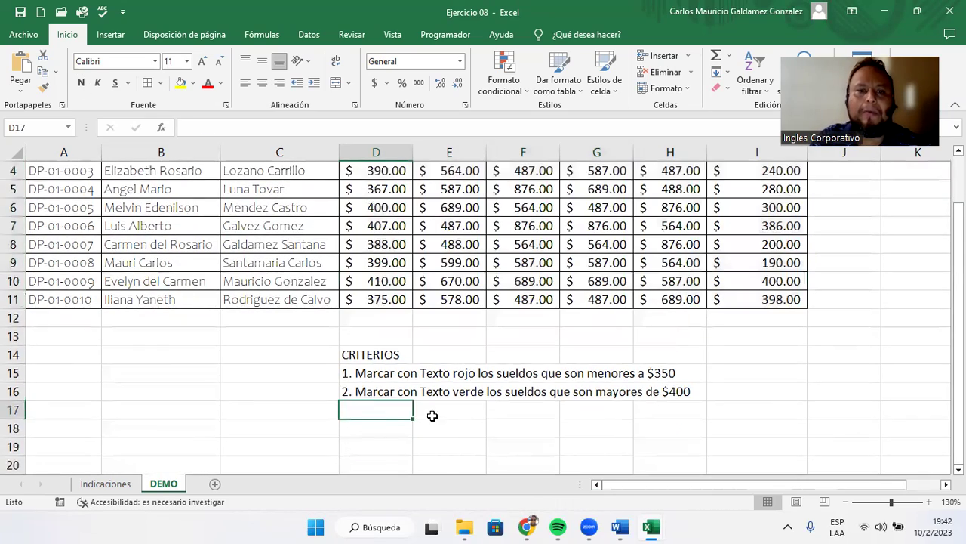
scroll(449, 477, "up", 1)
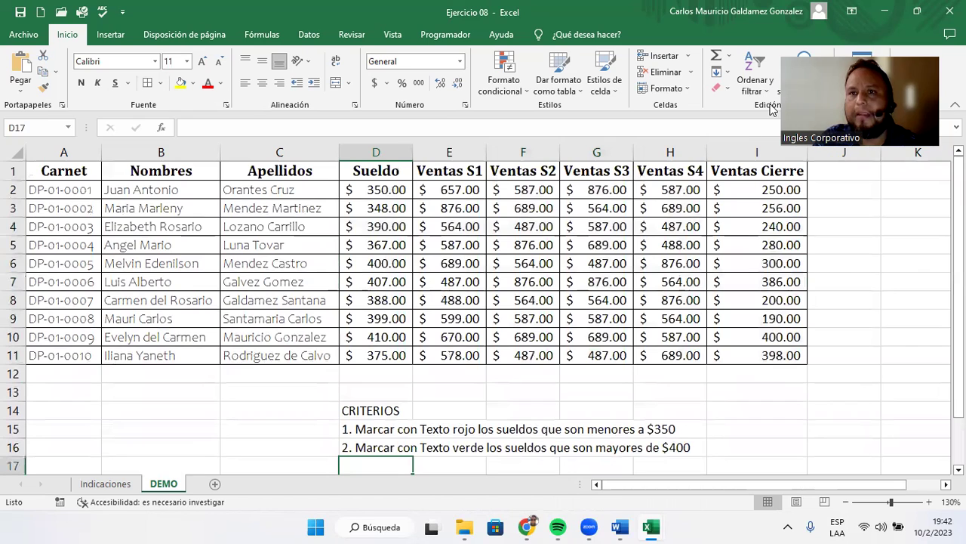
left_click(820, 176)
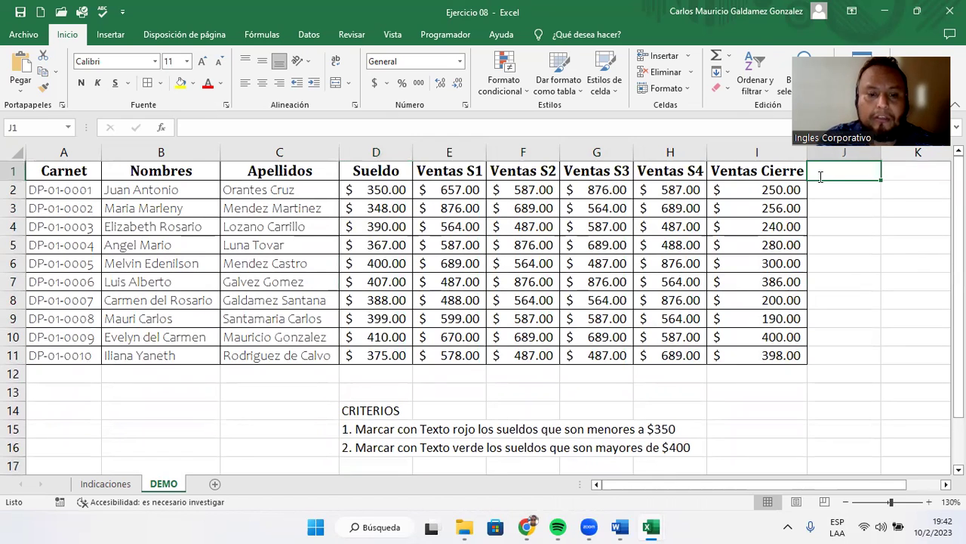
type("Total Ventas")
key("Return")
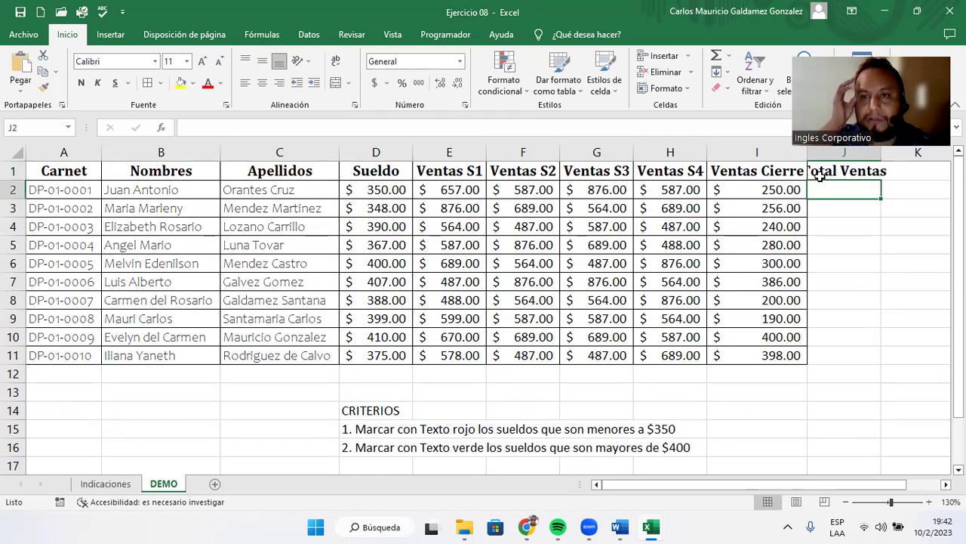
double_click(881, 160)
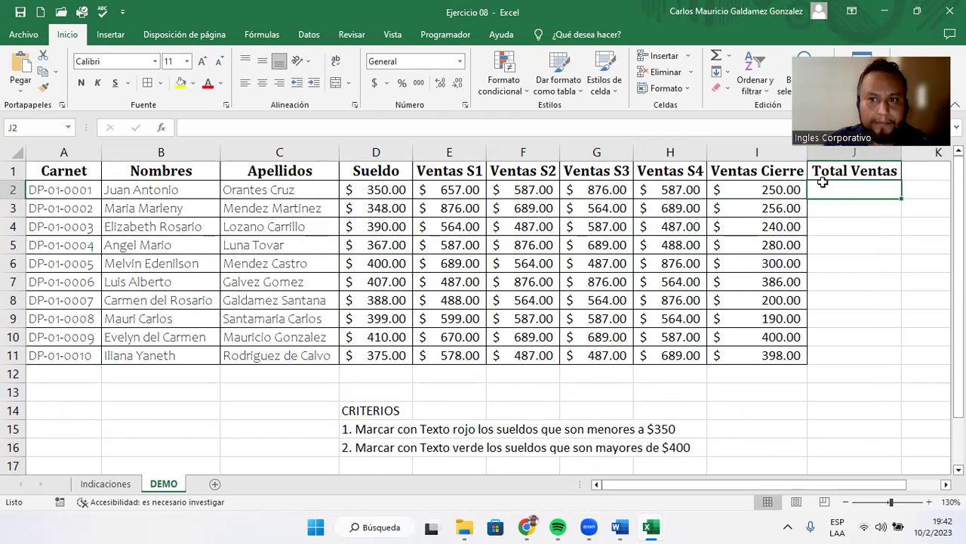
left_click_drag(826, 173, 860, 354)
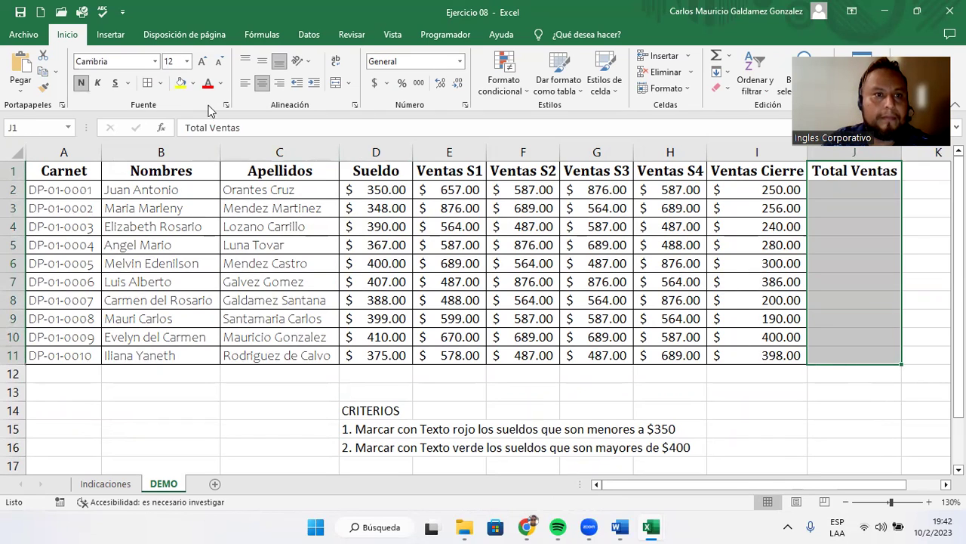
left_click(148, 82)
left_click(730, 277)
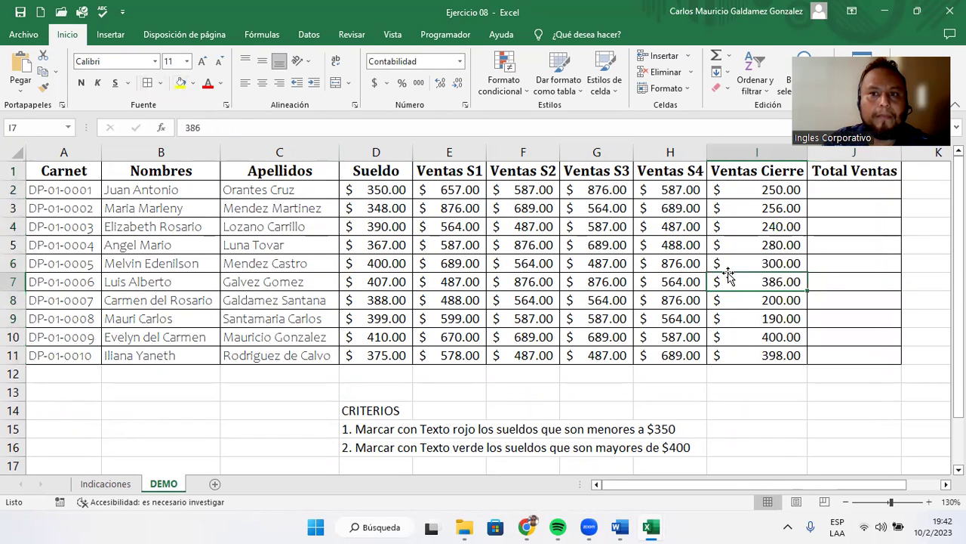
Wrap the D1:J1 header titles and narrow Ventas Cierre, Total Ventas, S4 and S3 columns
left_click_drag(370, 174, 853, 172)
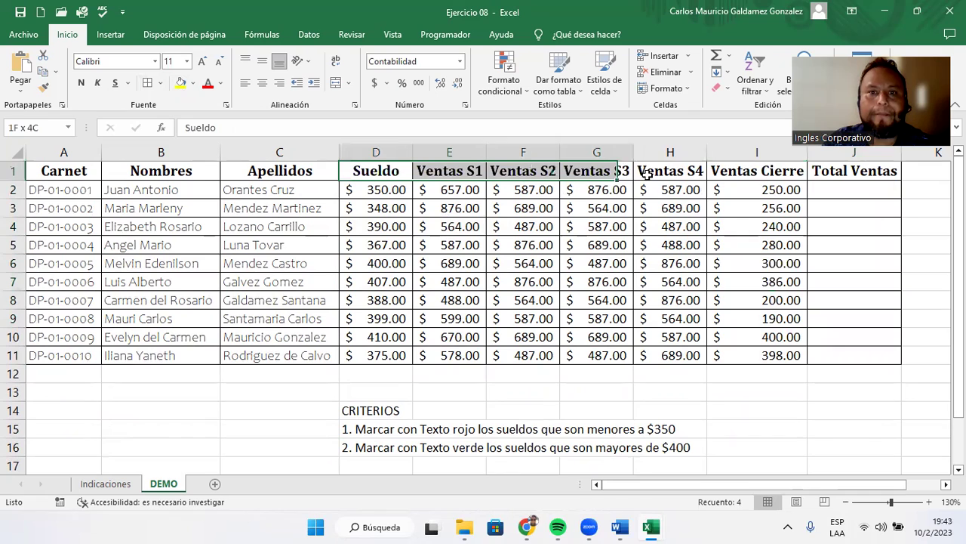
left_click(336, 60)
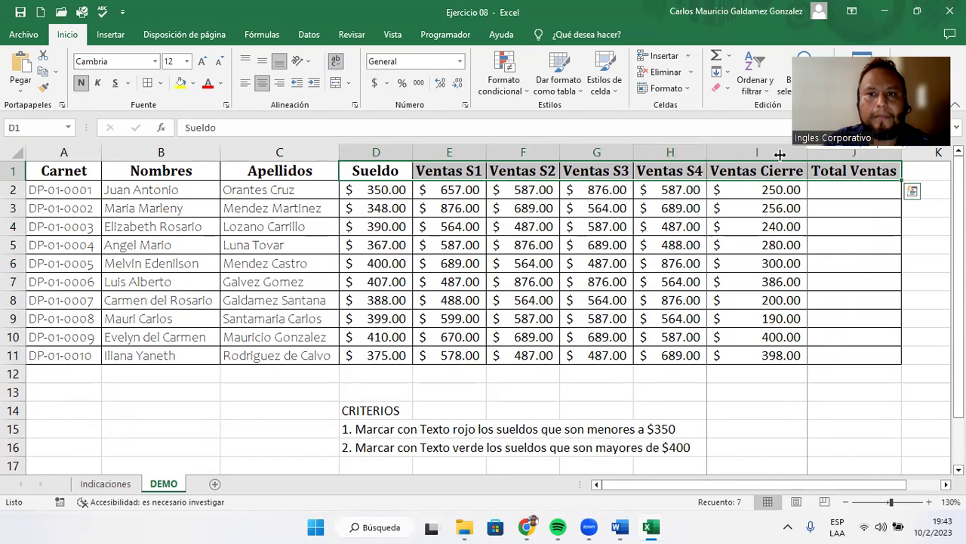
left_click_drag(807, 158, 772, 155)
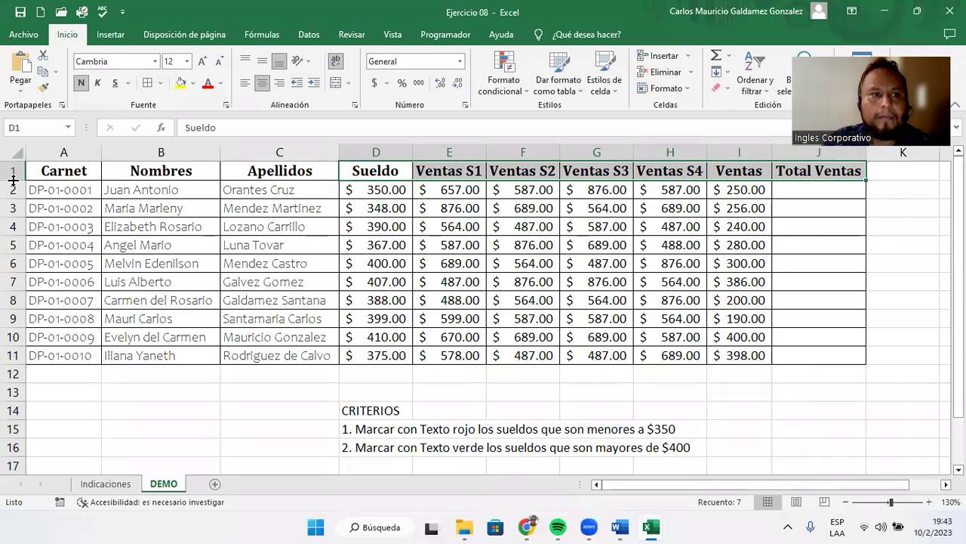
double_click(13, 180)
mouse_move(864, 154)
left_mouse_down()
mouse_move(835, 154)
mouse_move(844, 153)
left_mouse_up()
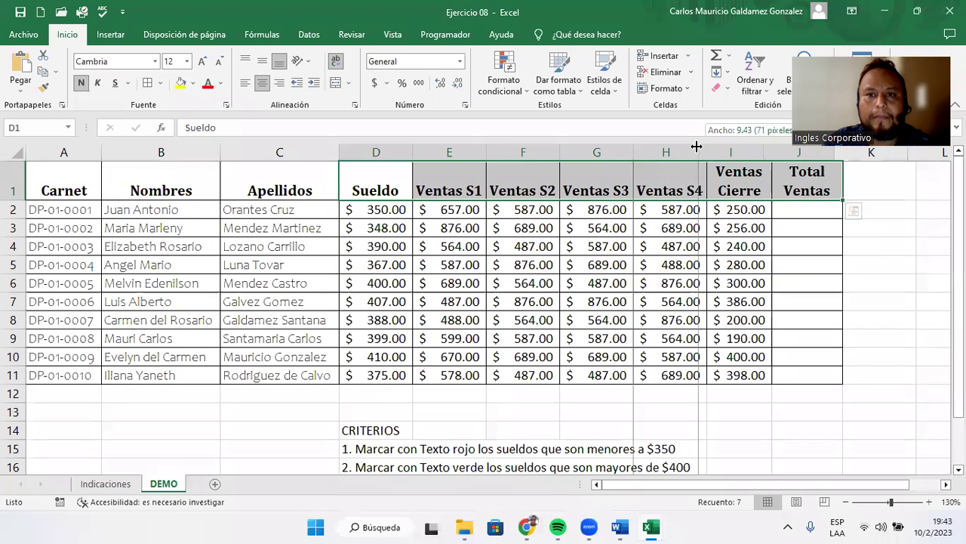
left_click_drag(706, 146, 699, 152)
left_click_drag(620, 153, 432, 151)
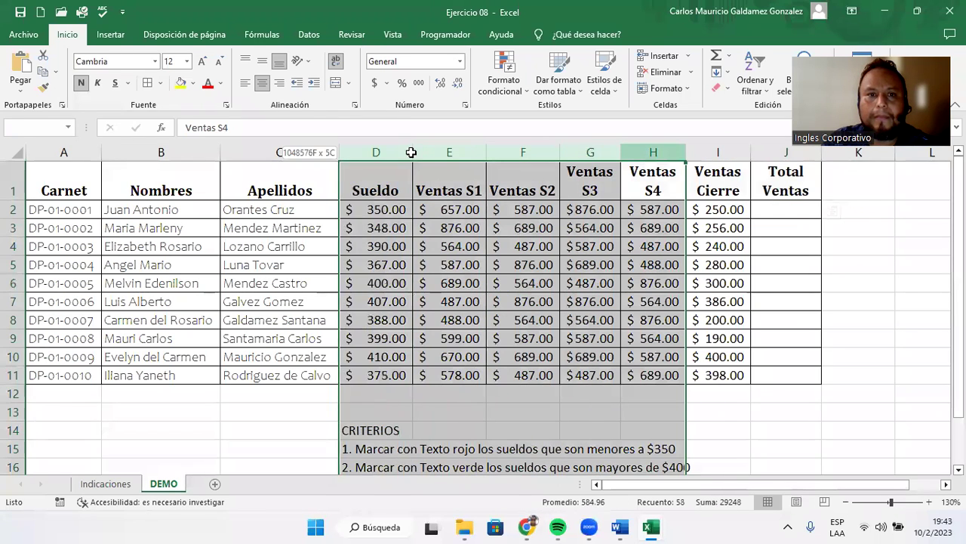
Set the Ventas S1–S4 columns E:H to width 9
right_click(432, 152)
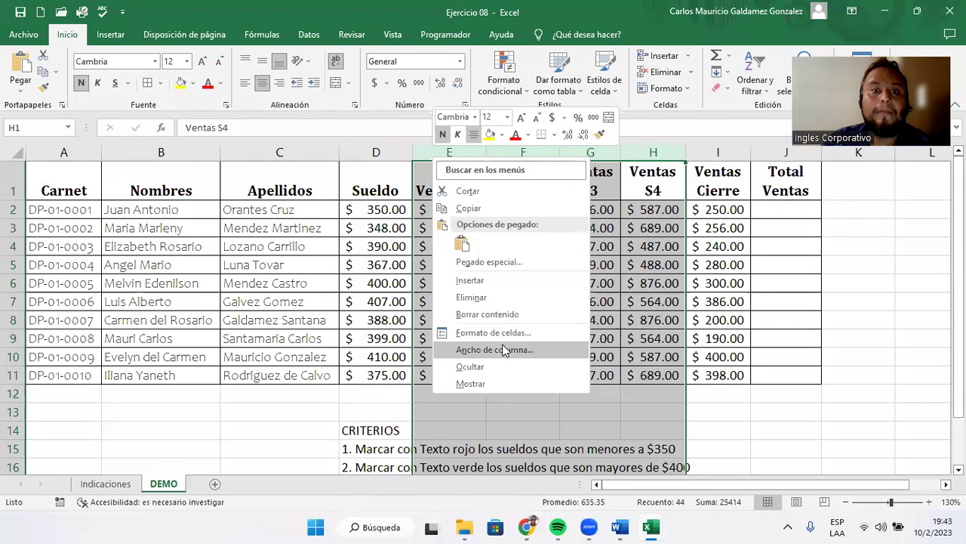
left_click(503, 350)
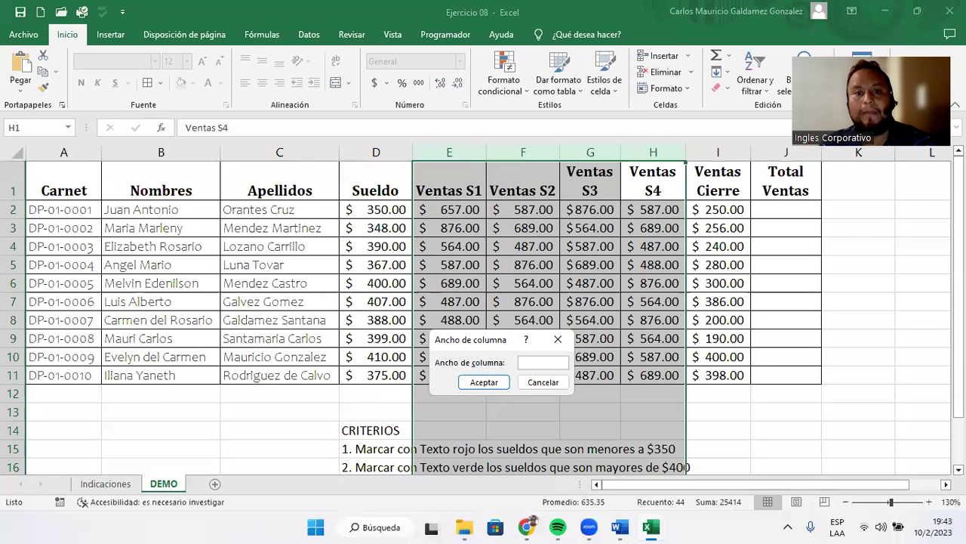
type("9")
key("Return")
left_click(752, 209)
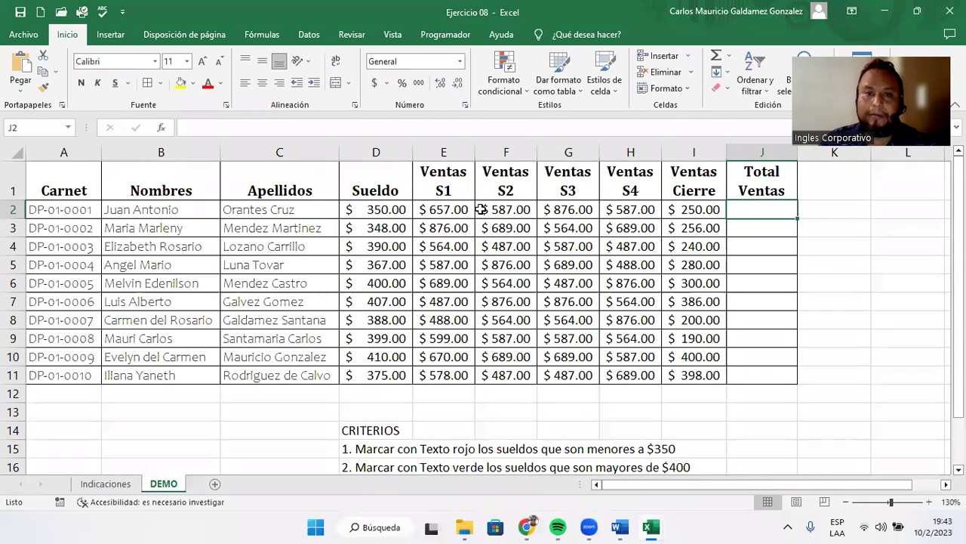
Select the weekly sales and Ventas Cierre figures, select J2, then bring up the Start menu
left_click_drag(444, 181, 619, 372)
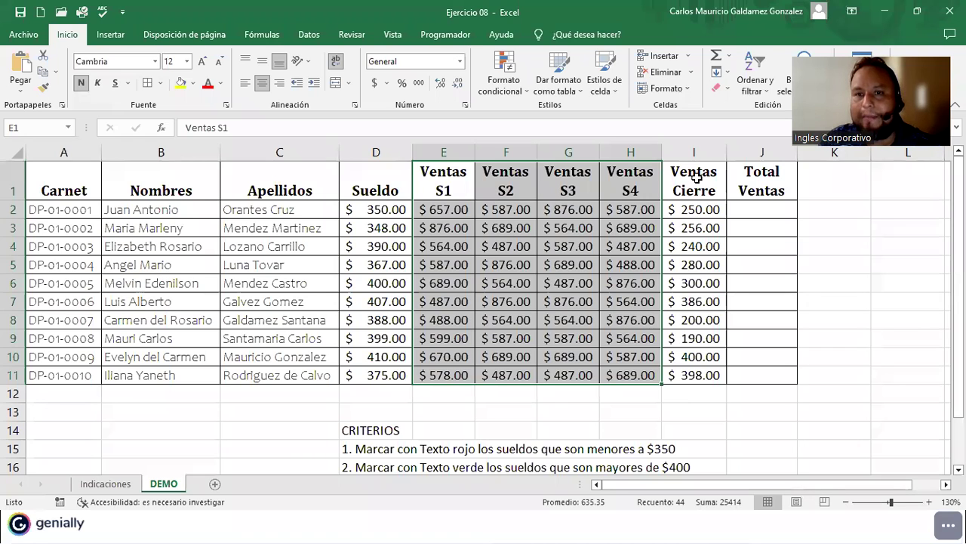
left_click_drag(697, 178, 702, 377)
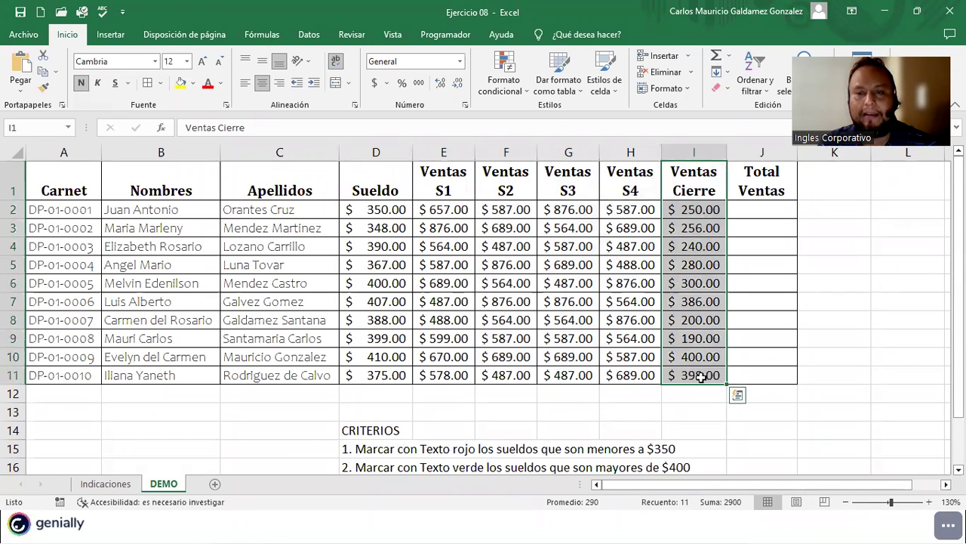
left_click(740, 209)
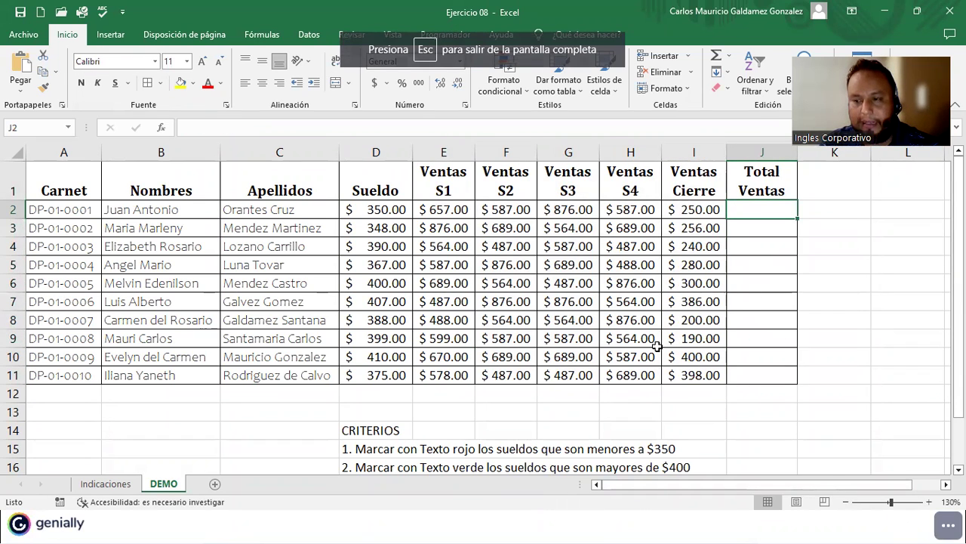
key("super")
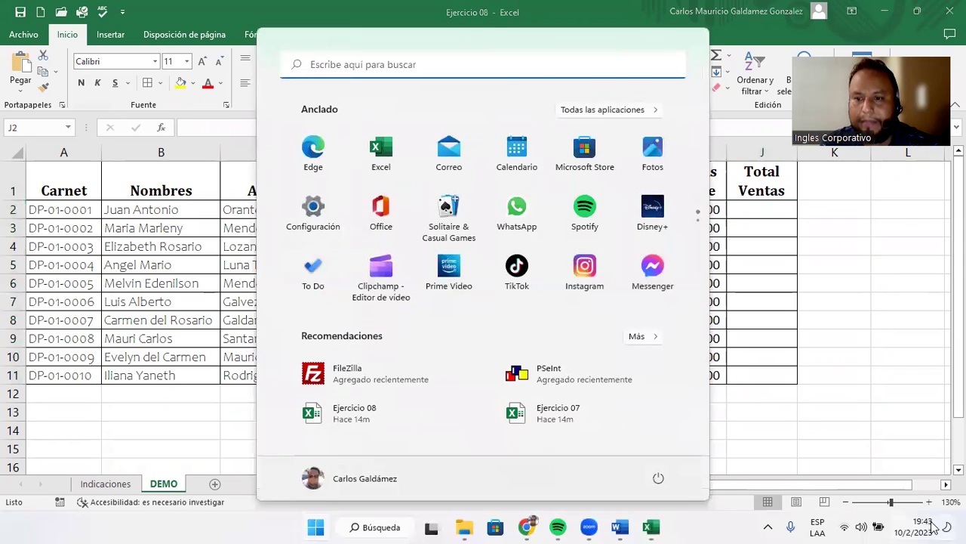
Expand the taskbar date into the February 2023 calendar, then close it and the Start menu
mouse_move(927, 528)
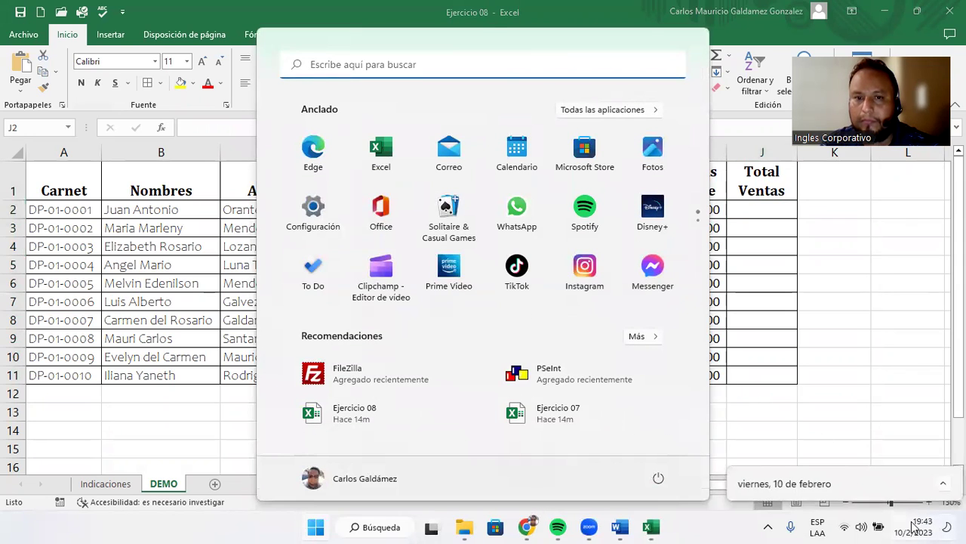
left_click(938, 485)
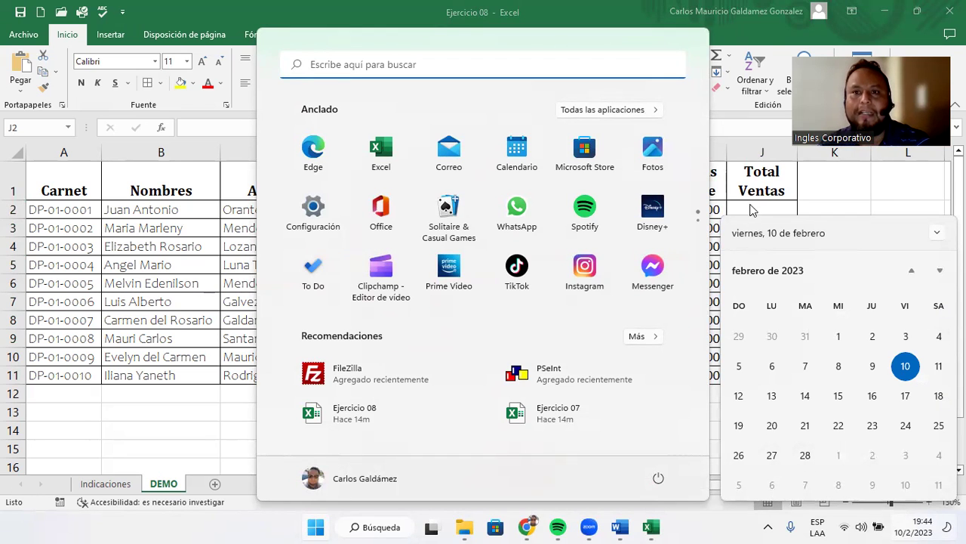
left_click(753, 209)
Enter =E2+F2+G2+H2+I2 in J2 to total the first employee's five sales columns
left_click(462, 210)
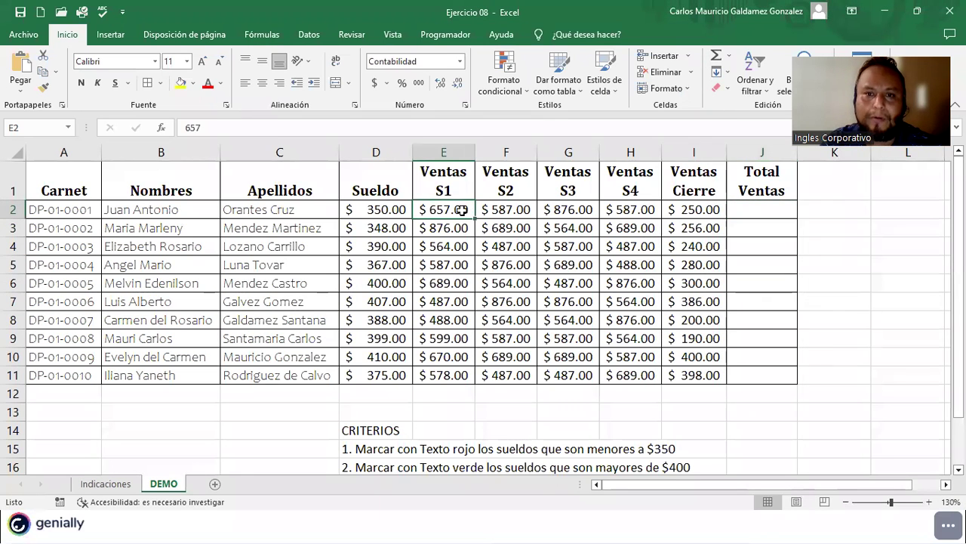
left_click(732, 211)
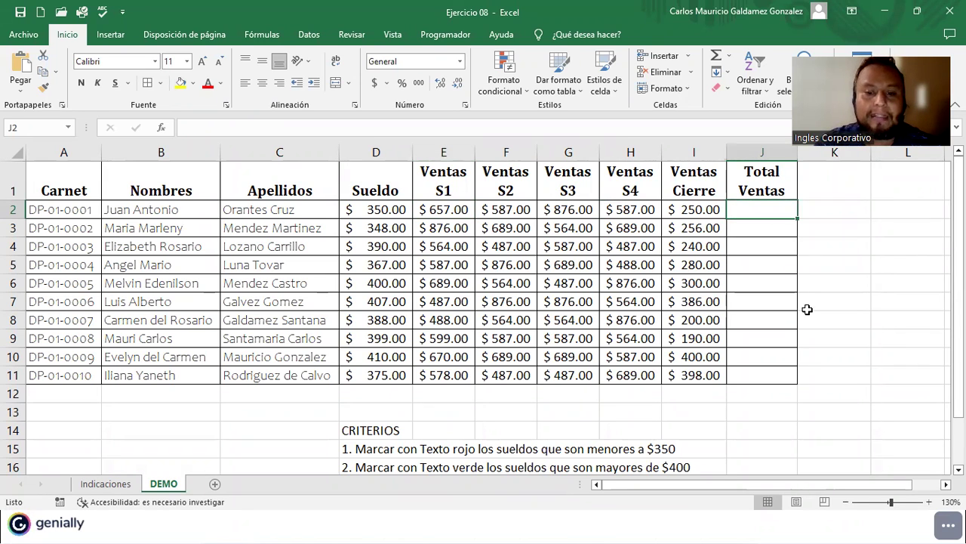
type("=")
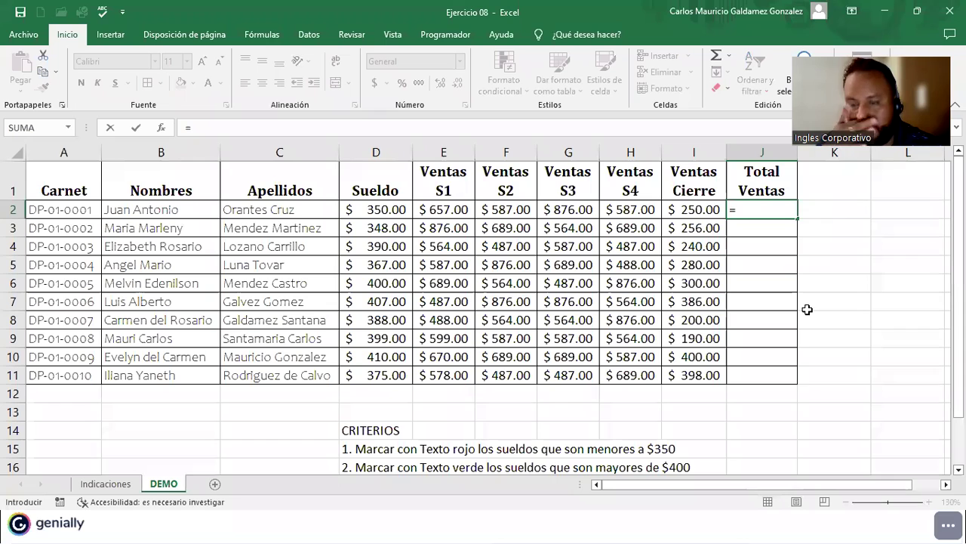
key("Left")
key("Left")
key("Left")
key("Left")
key("Left")
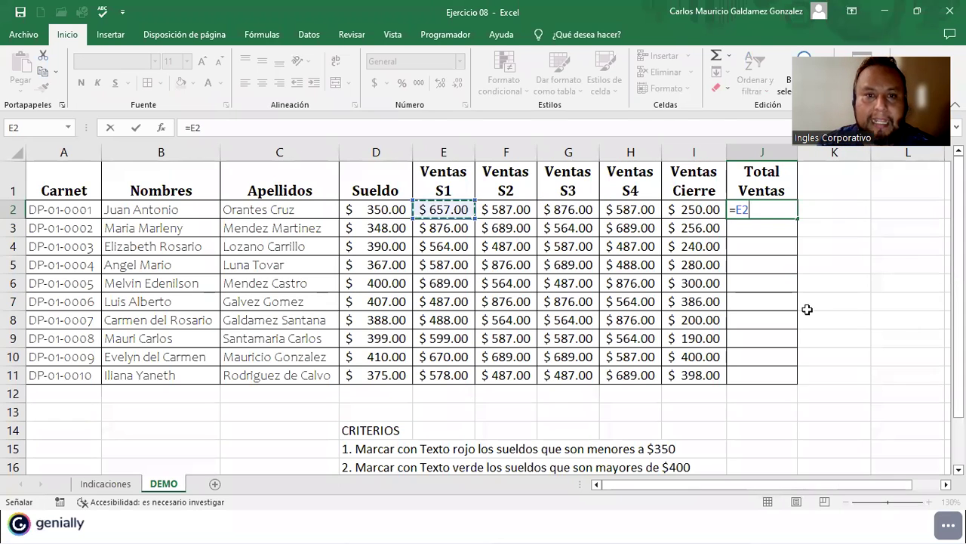
type("+")
key("Left")
key("Left")
key("Left")
key("Left")
key("Left")
key("Right")
type("+")
key("Left")
key("Left")
key("Left")
type("+")
key("Left")
key("Left")
type("+")
key("Left")
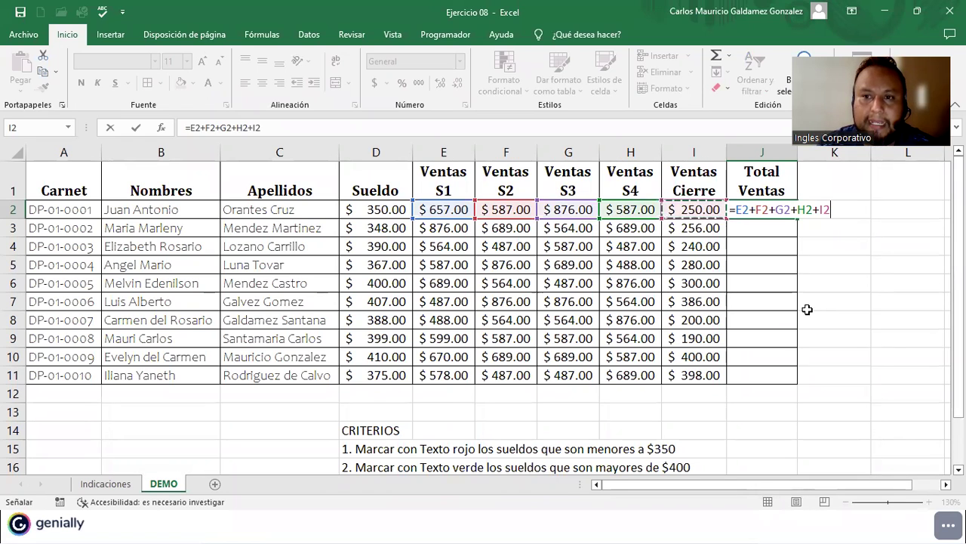
key("Return")
Copy the J2 total formula down to J11, giving totals from $2,957.00 to $2,639.00
key("Up")
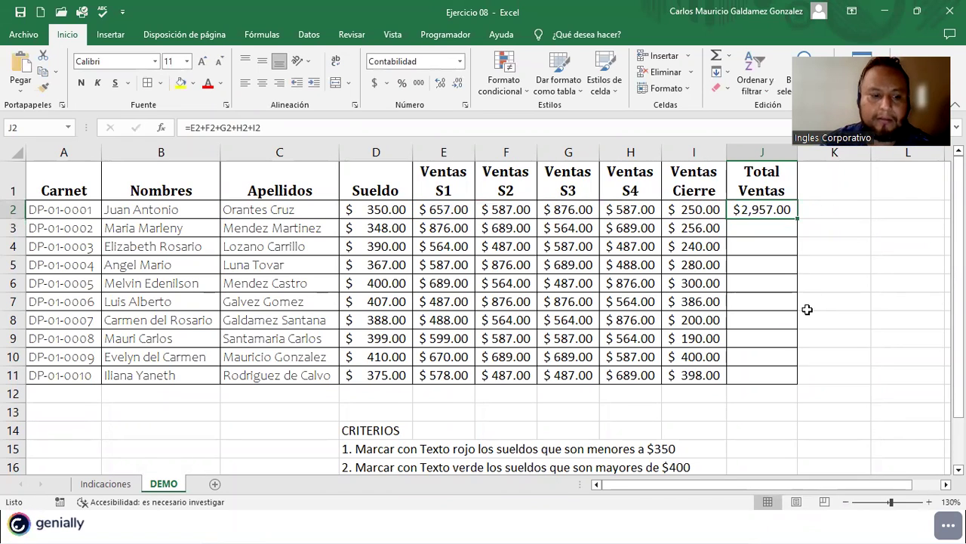
double_click(798, 220)
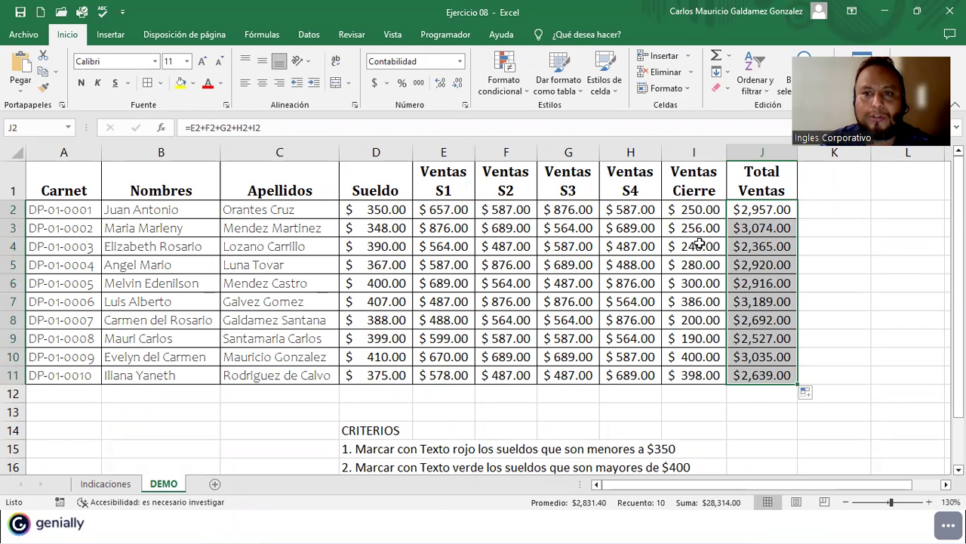
left_click(732, 260)
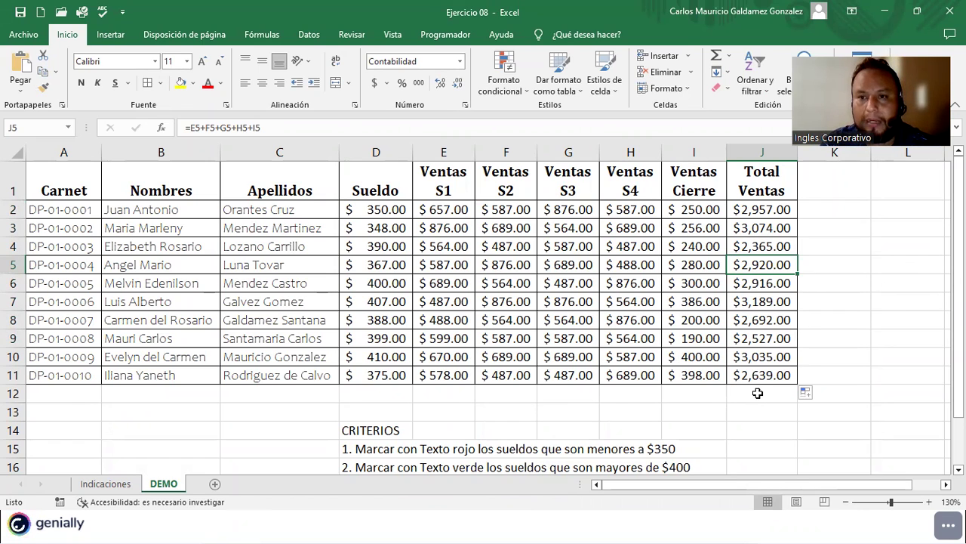
left_click(810, 188)
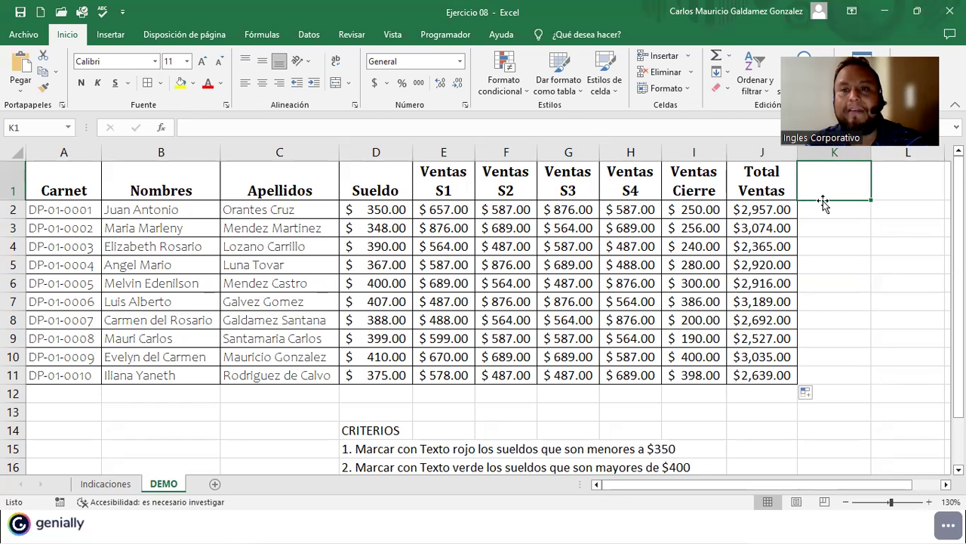
Enter '% Venta' as the K1 header and narrow column K so it wraps onto two lines
type("% Venta")
key("Return")
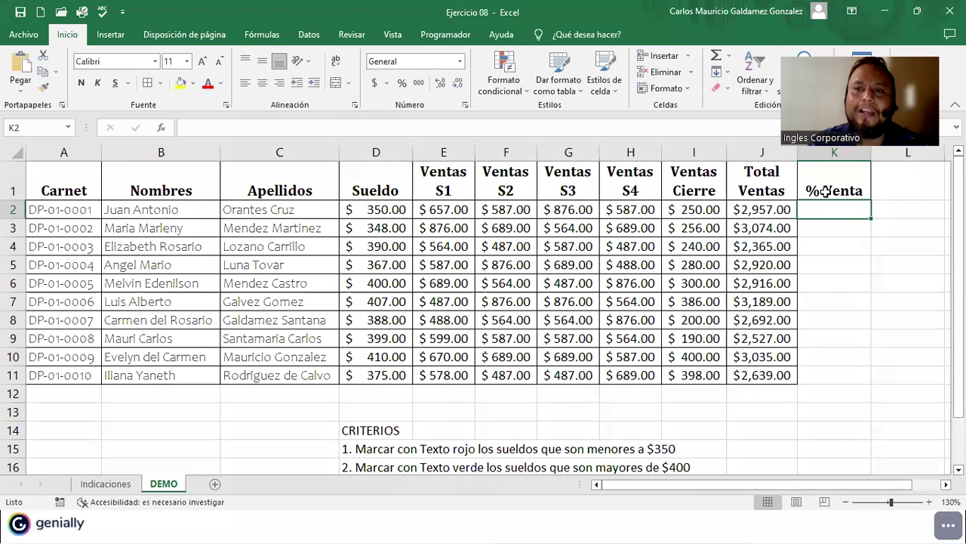
left_click_drag(869, 155, 848, 156)
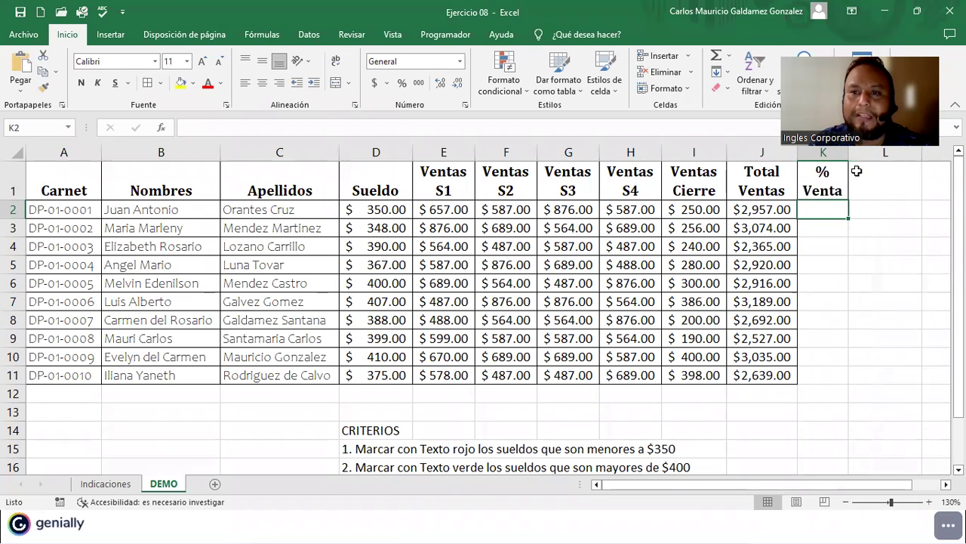
left_click(839, 178)
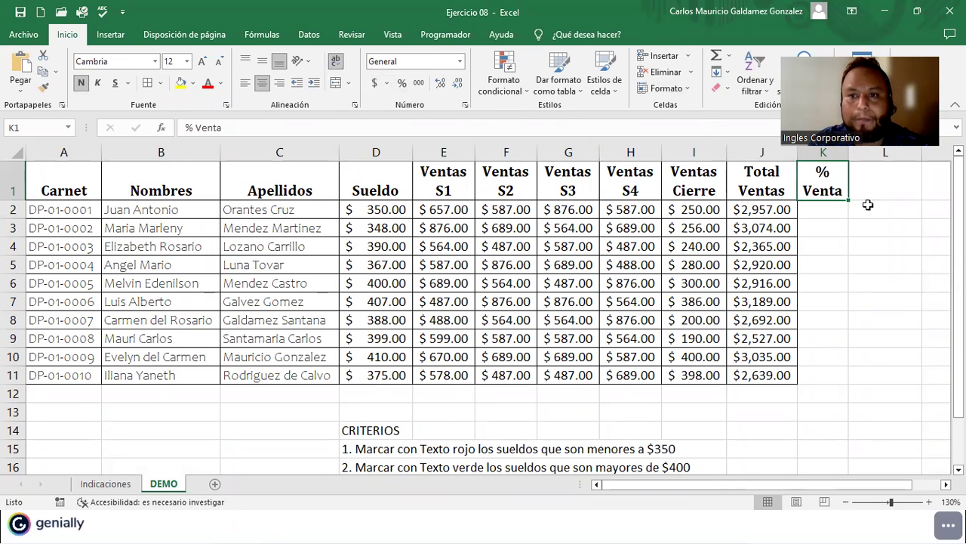
left_click(829, 210)
left_click(761, 394)
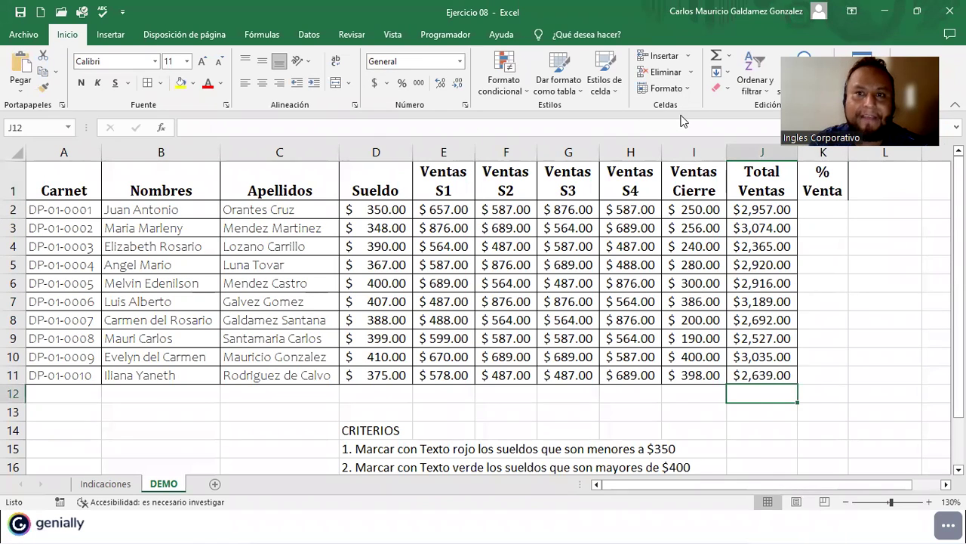
Start the J12 formula by adding the totals J2 through J6
type("=")
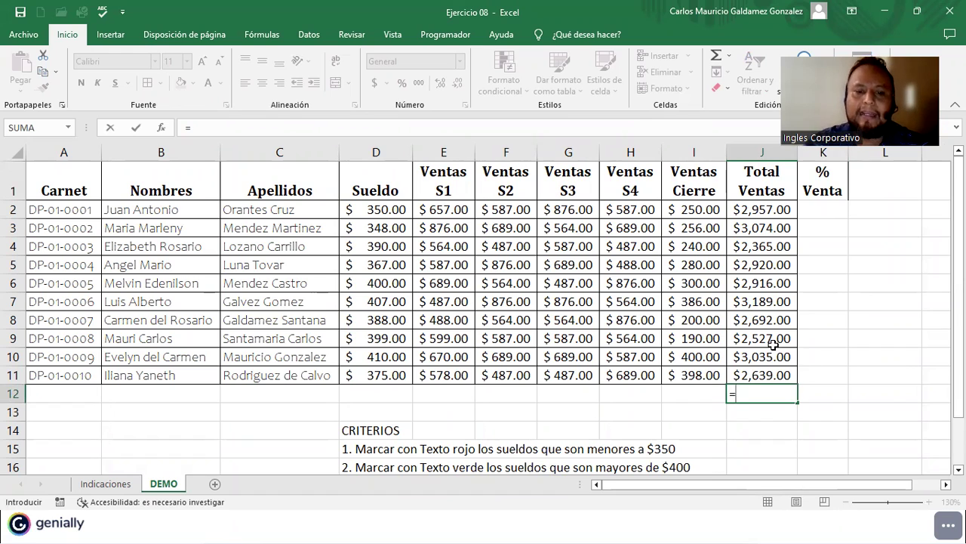
type("SUM")
key("BackSpace")
key("BackSpace")
key("BackSpace")
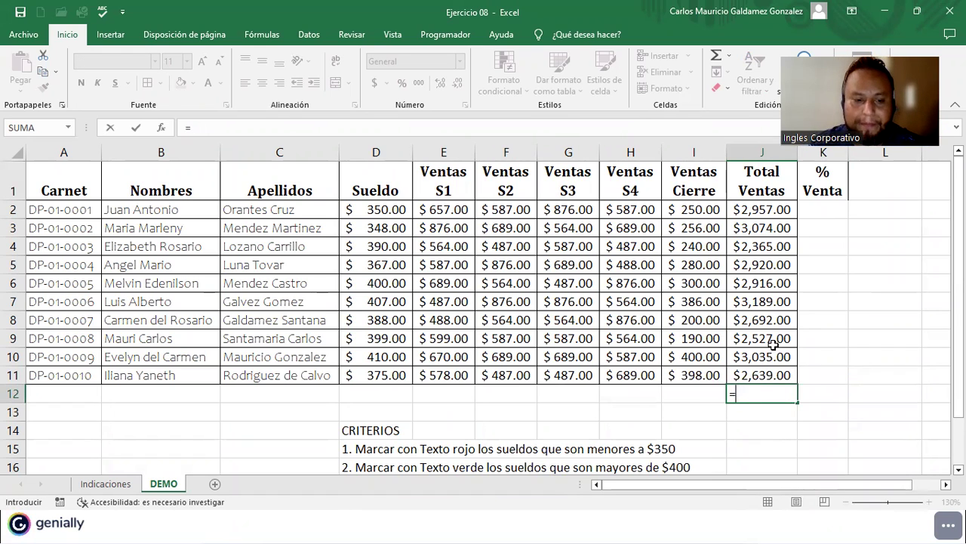
left_click(754, 213)
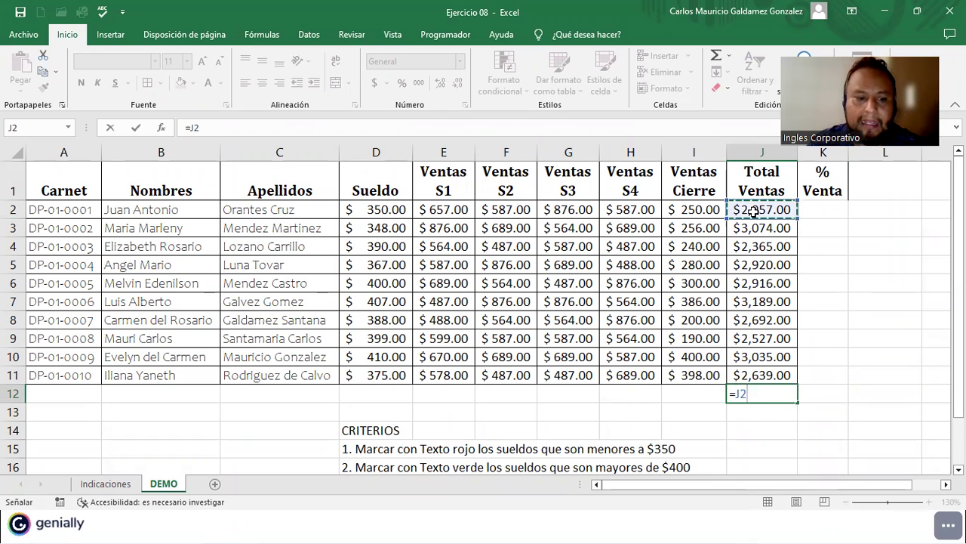
key("F8")
key("BackSpace")
key("BackSpace")
key("BackSpace")
type("+")
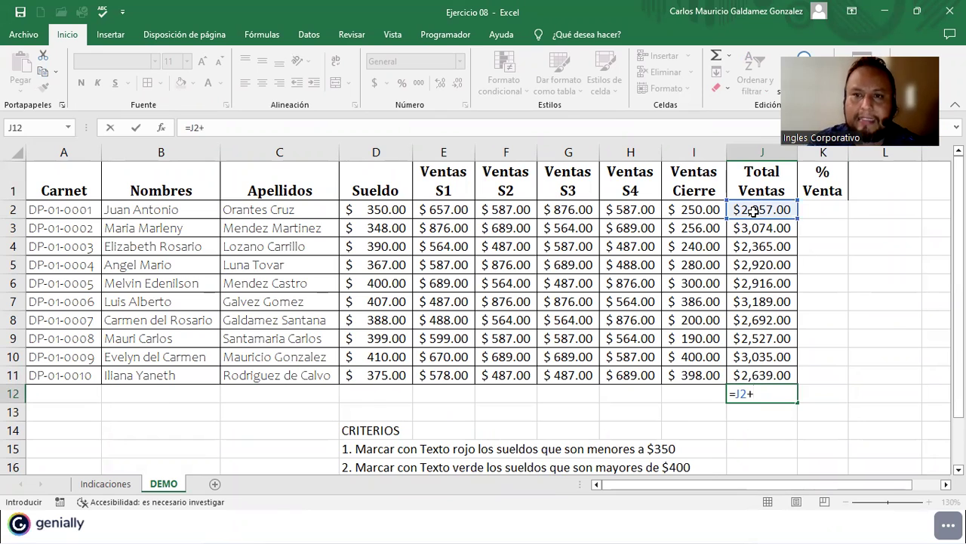
left_click(749, 235)
type("+")
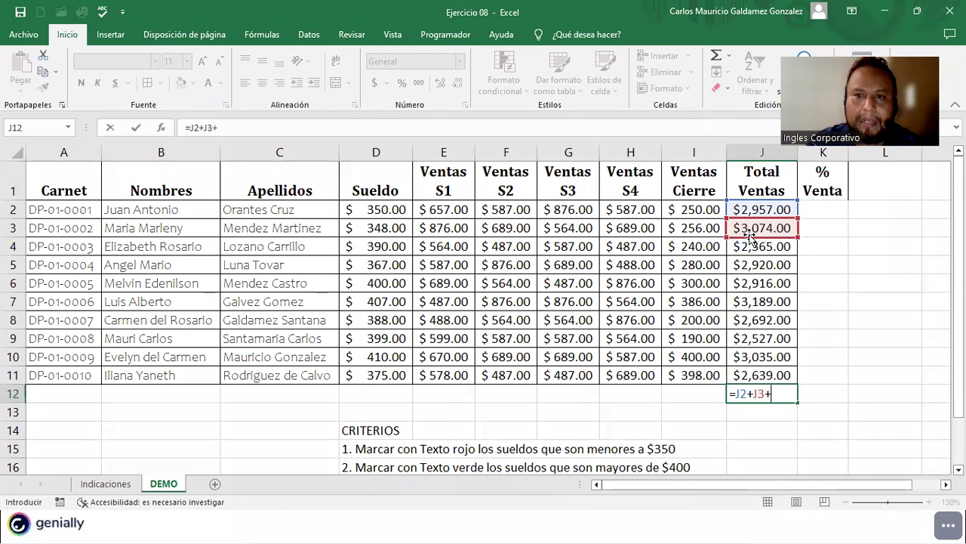
left_click(753, 246)
type("+")
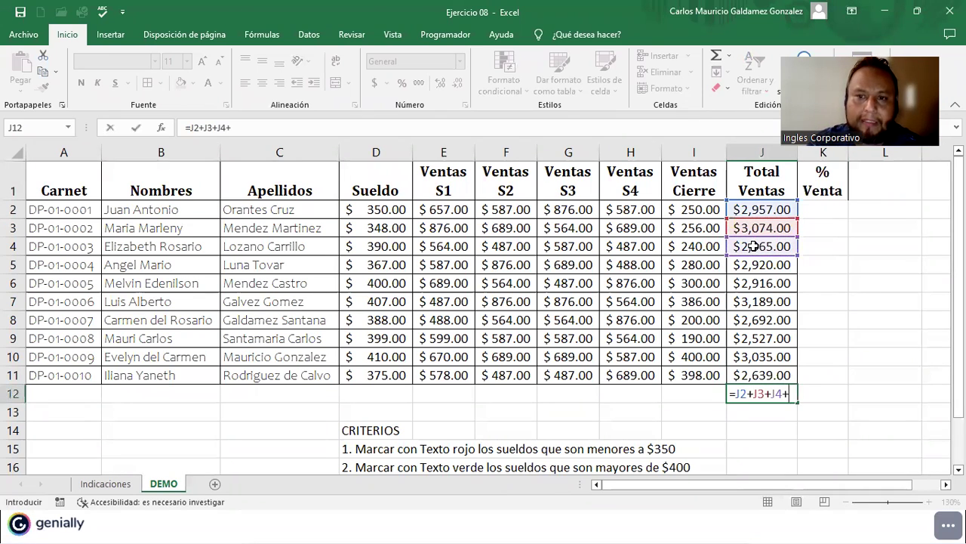
left_click(766, 266)
type("+")
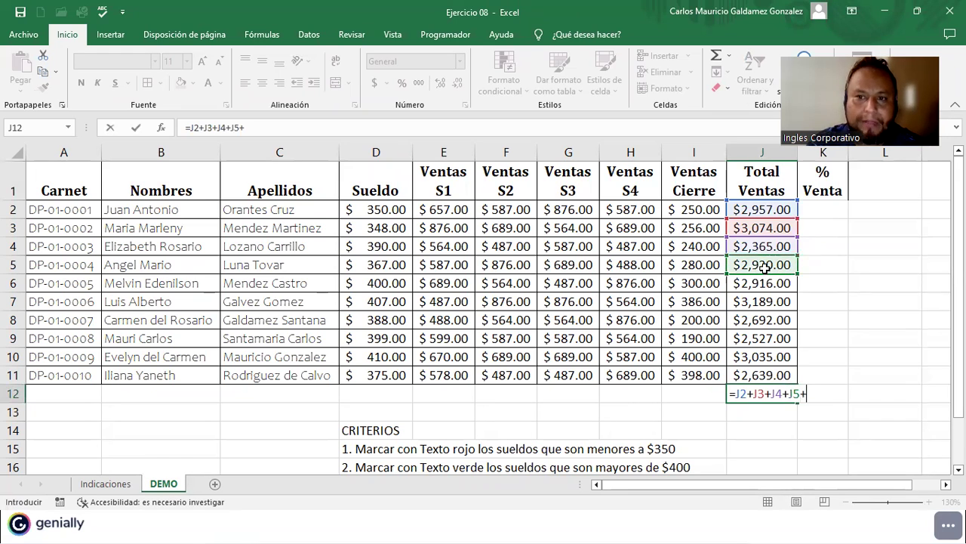
left_click(767, 283)
type("+")
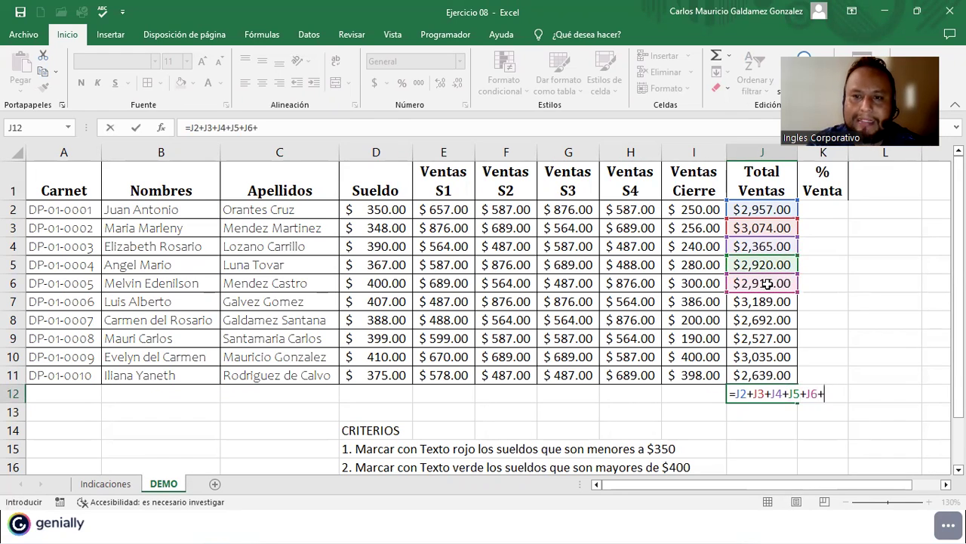
Add J7 through J11 to the J12 formula, enter it and accept Excel's suggested correction
left_click(772, 302)
type("+")
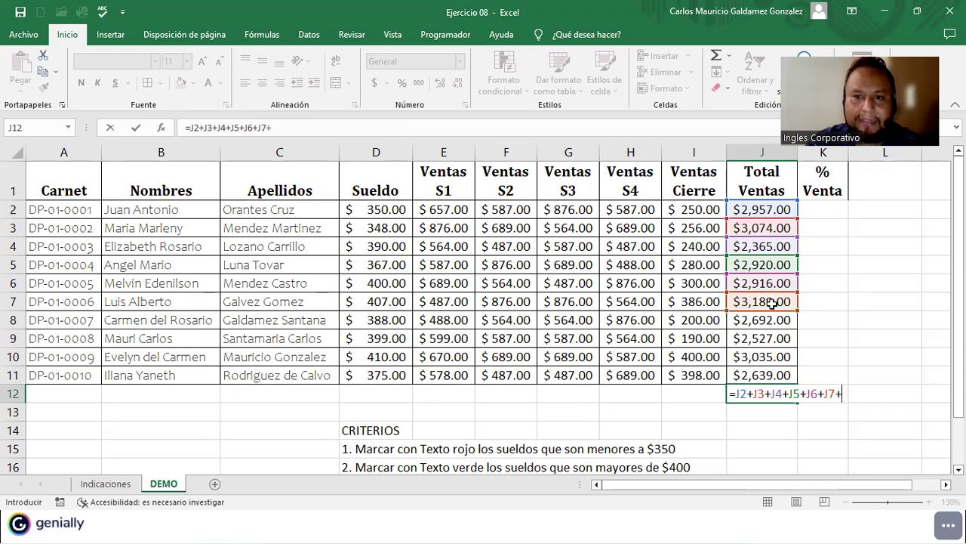
left_click(777, 320)
type("+")
left_click(777, 340)
type("+")
left_click(775, 355)
type("+")
left_click(783, 375)
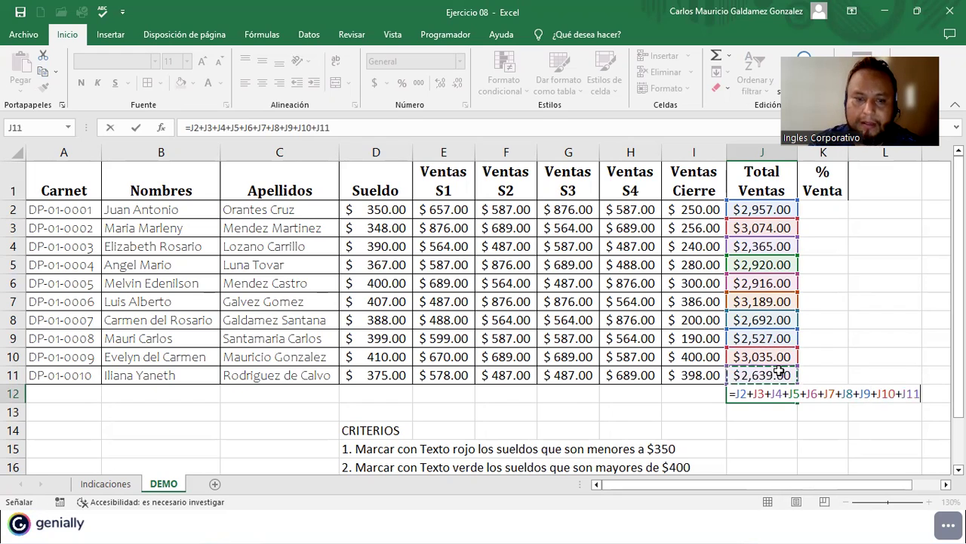
type("+")
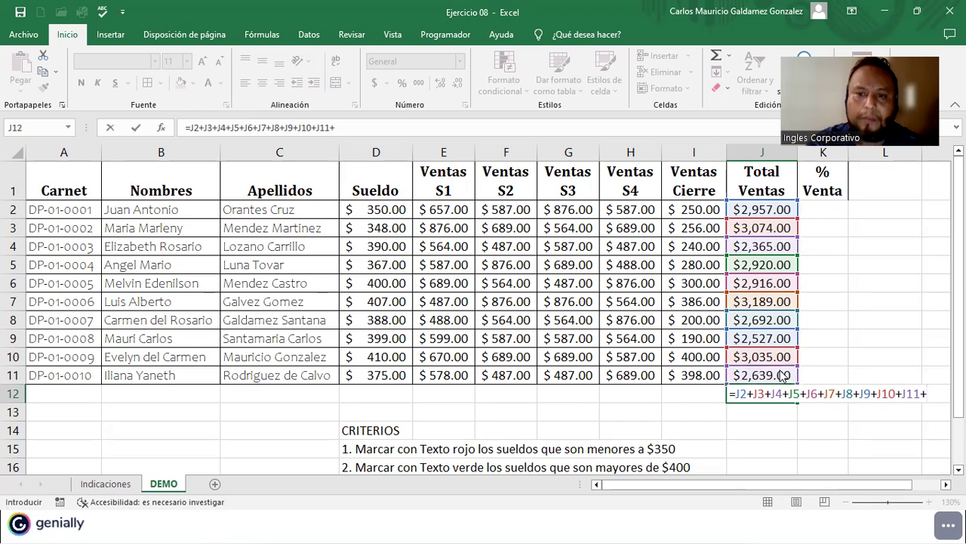
key("Return")
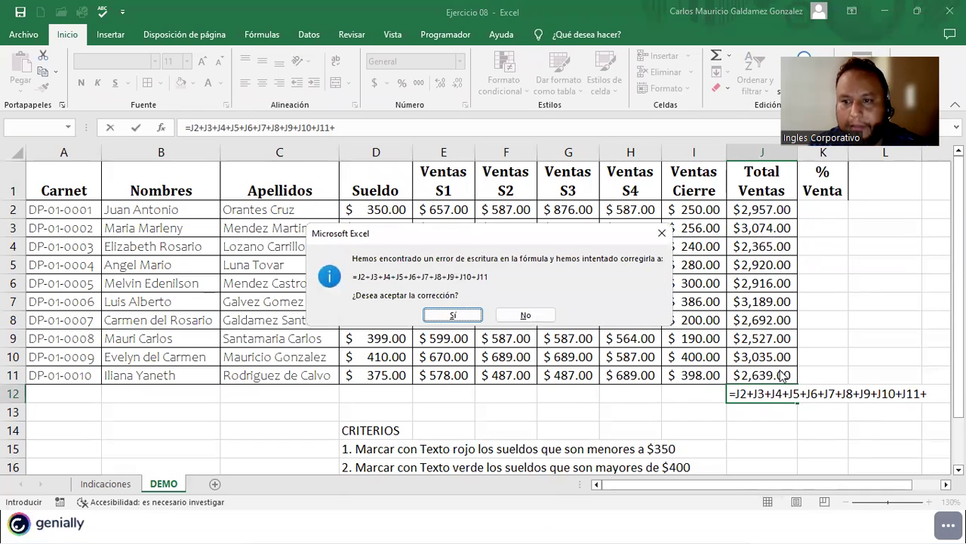
key("Return")
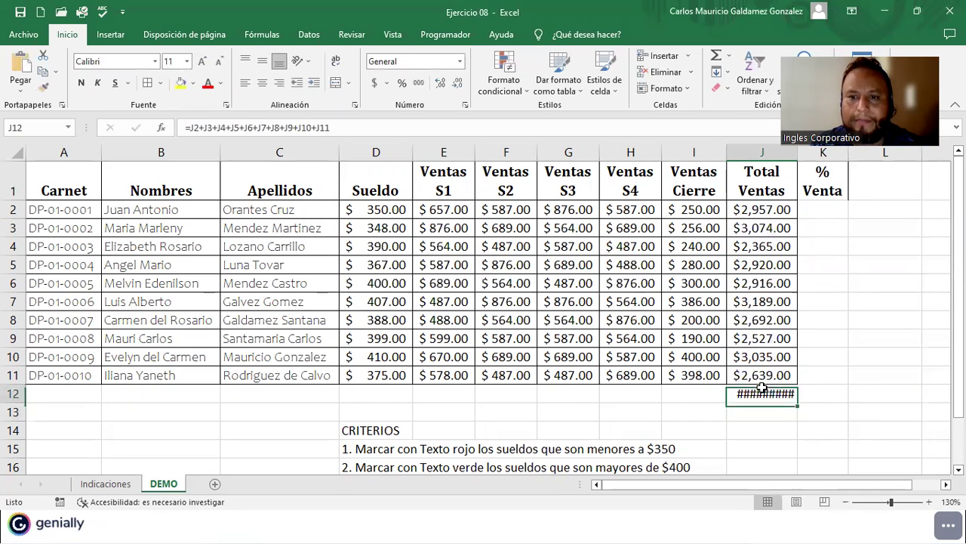
Widen column J to show the $28,314.00 grand total and give J2:J12 all borders
left_click_drag(799, 154, 804, 156)
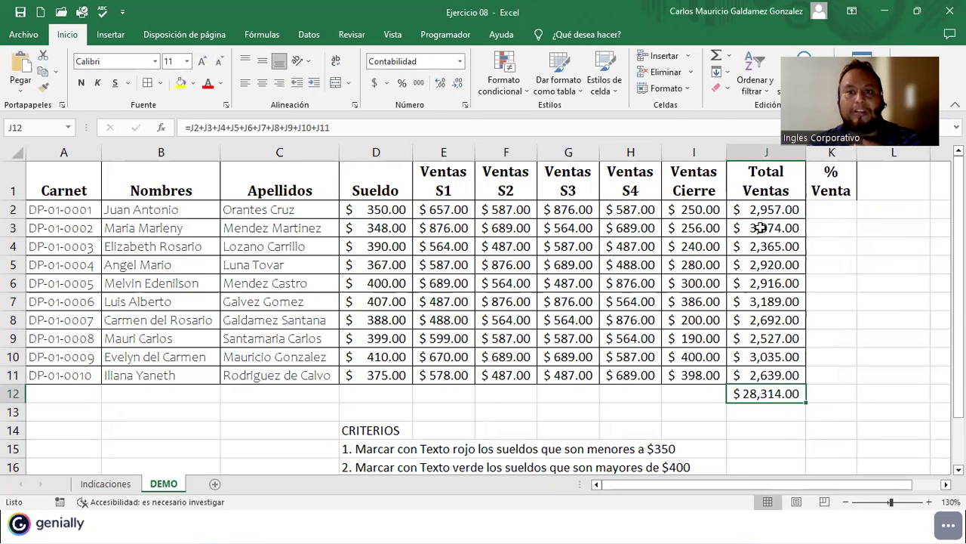
left_click_drag(760, 210, 758, 393)
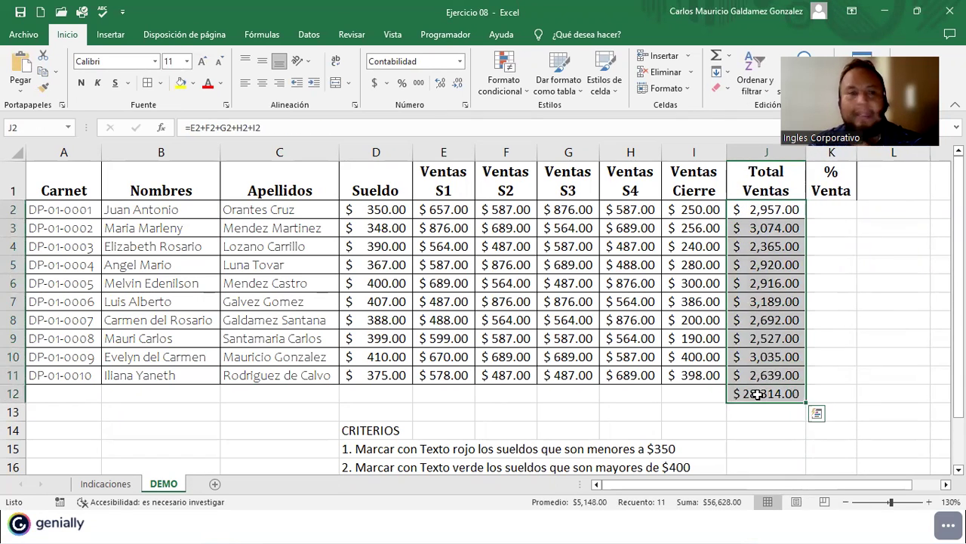
left_click(145, 83)
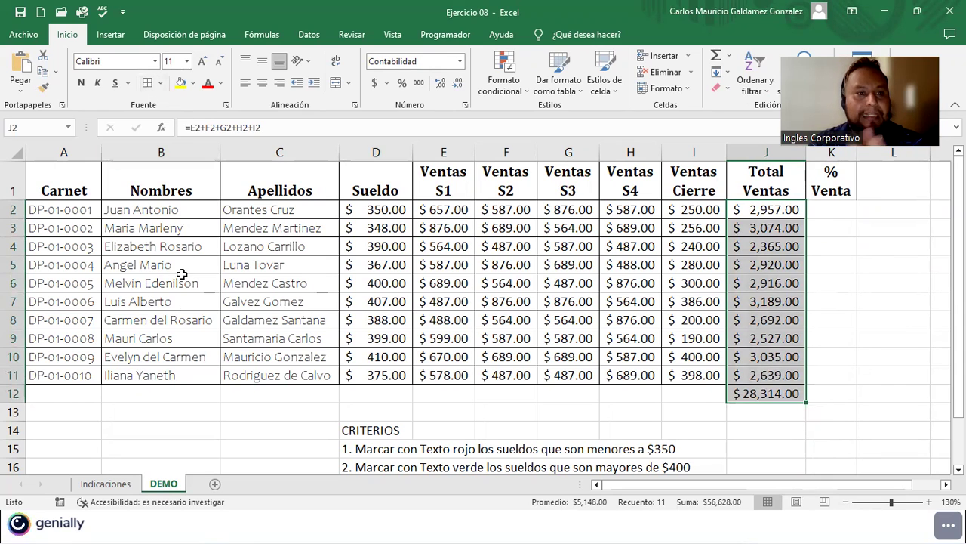
left_click(106, 370)
left_click(733, 390)
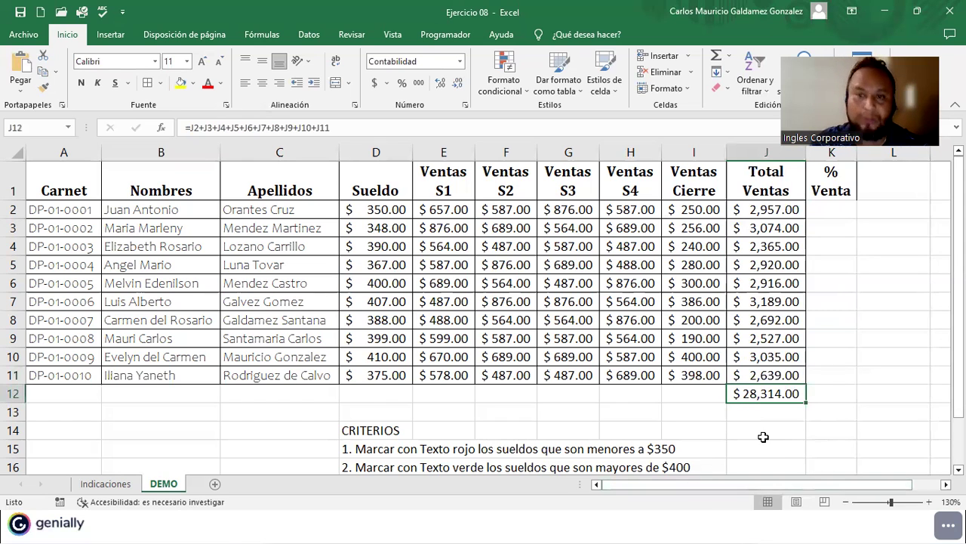
left_click_drag(819, 185, 823, 375)
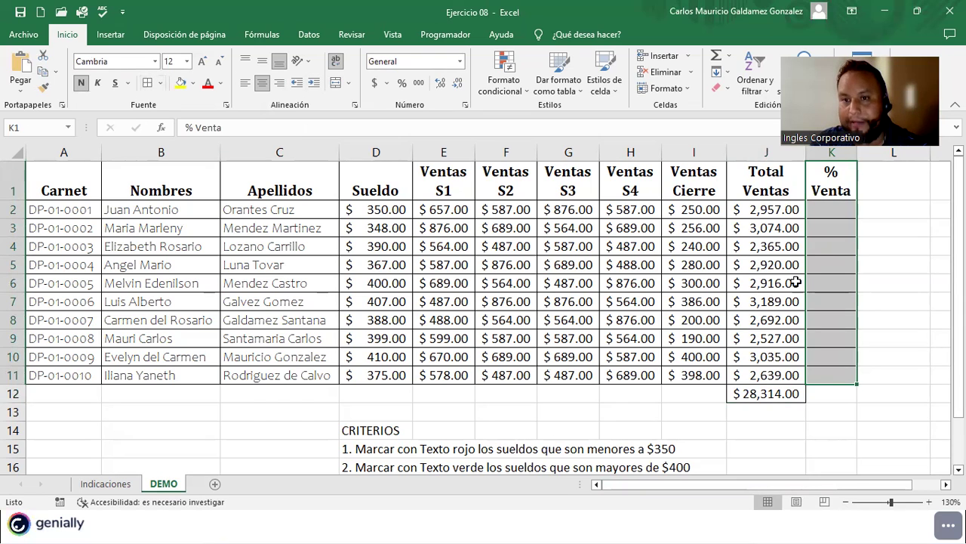
left_click(812, 260)
left_click(826, 175)
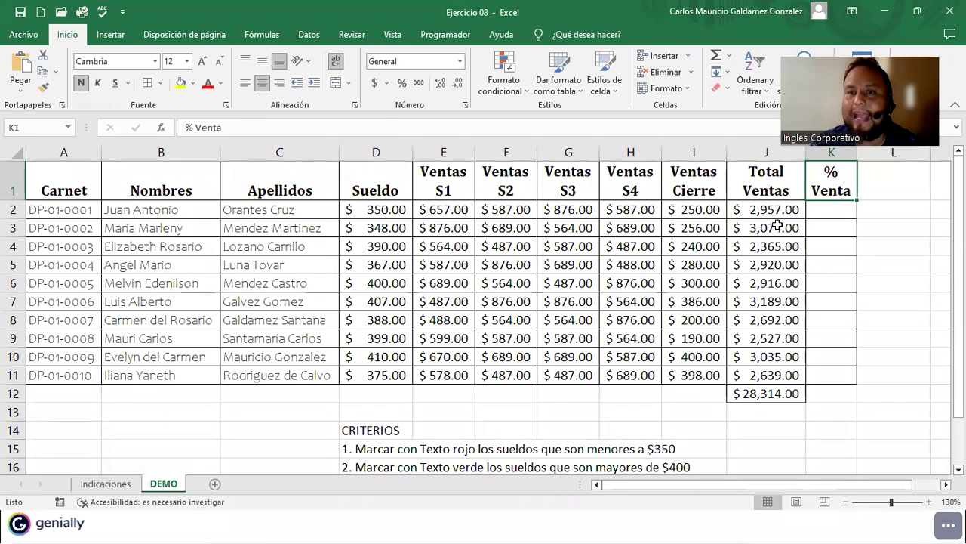
left_click(830, 209)
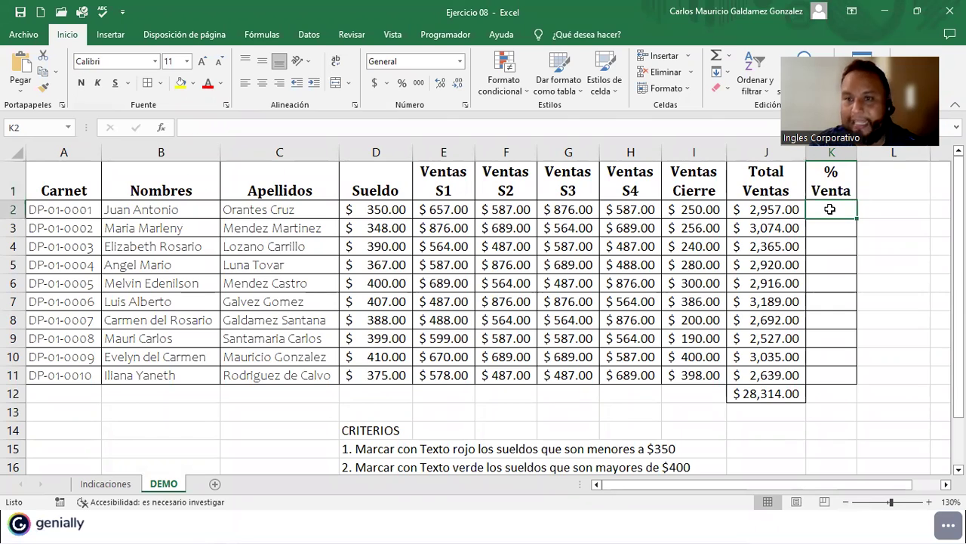
left_click(761, 394)
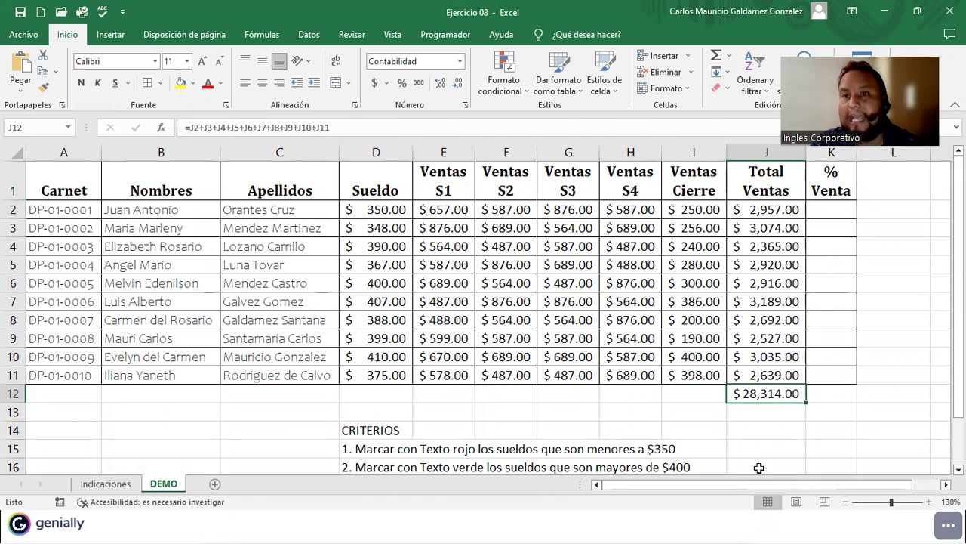
left_click(820, 209)
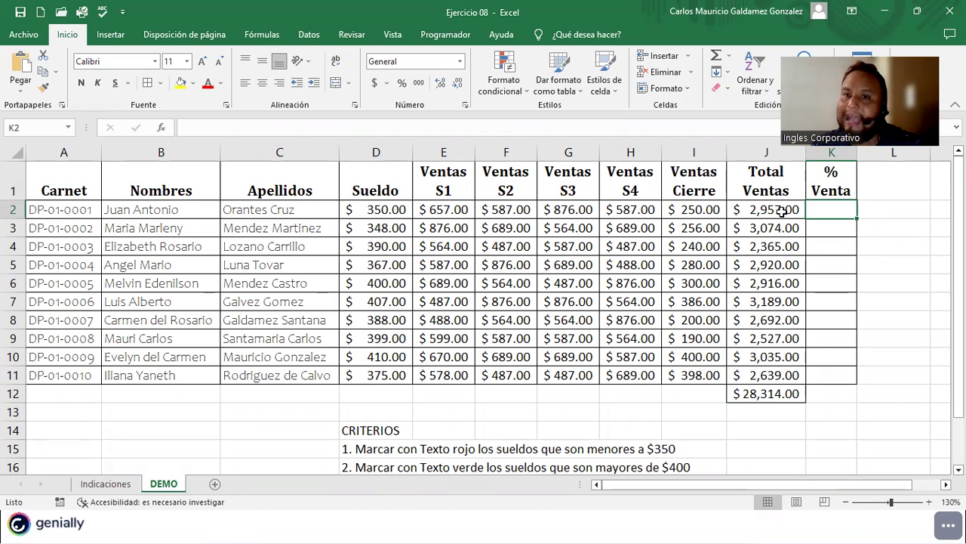
left_click(764, 211)
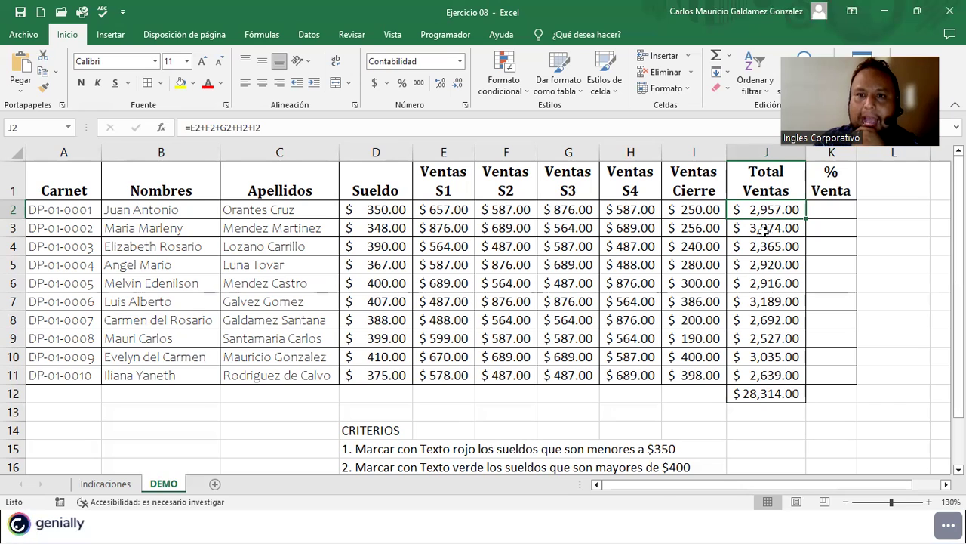
left_click_drag(763, 228, 770, 385)
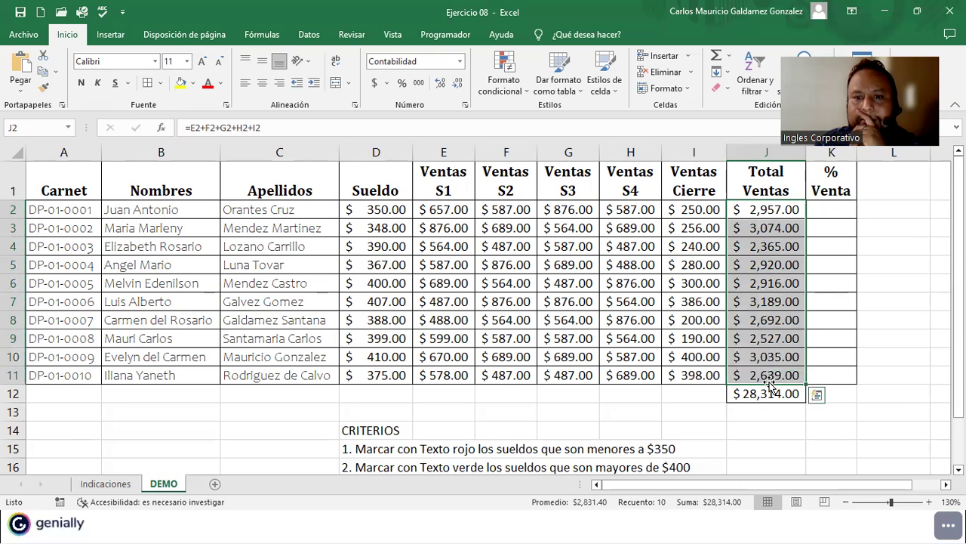
left_click(759, 210)
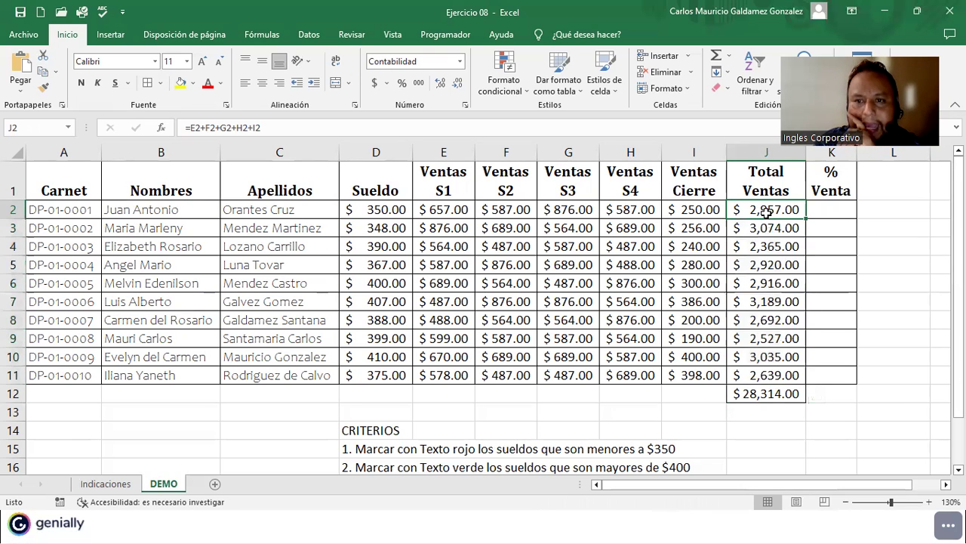
left_click(765, 394)
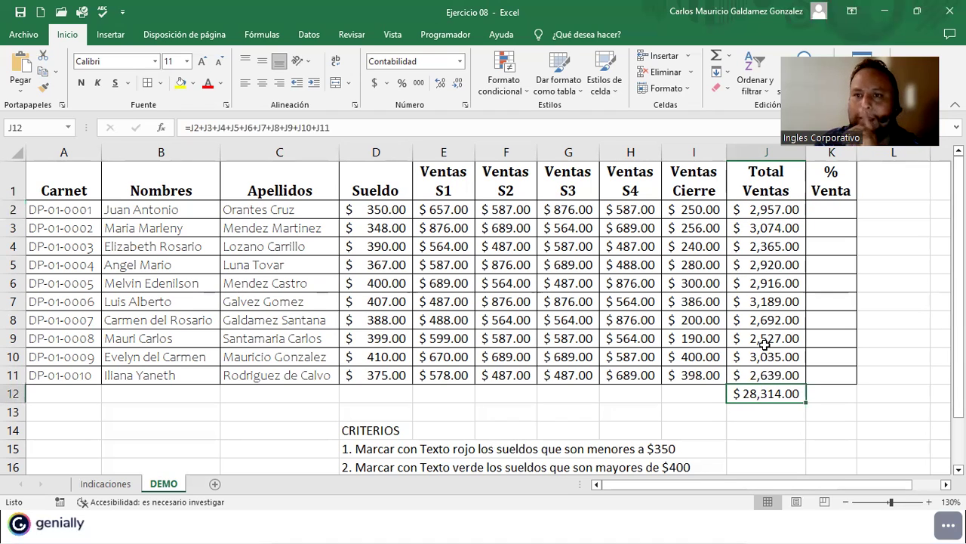
left_click(816, 209)
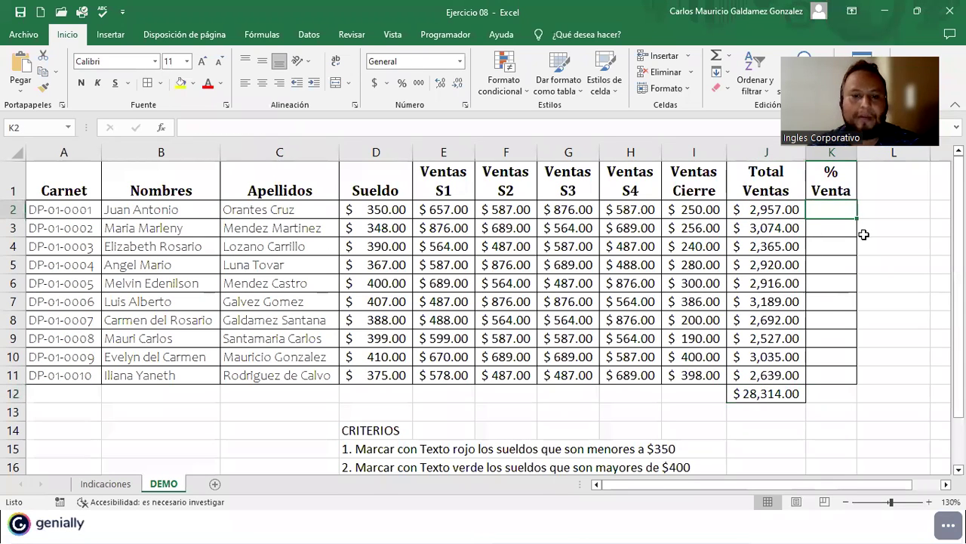
Enter =J2/$J$12 in K2, showing the first employee's share as 0.1044
type("=")
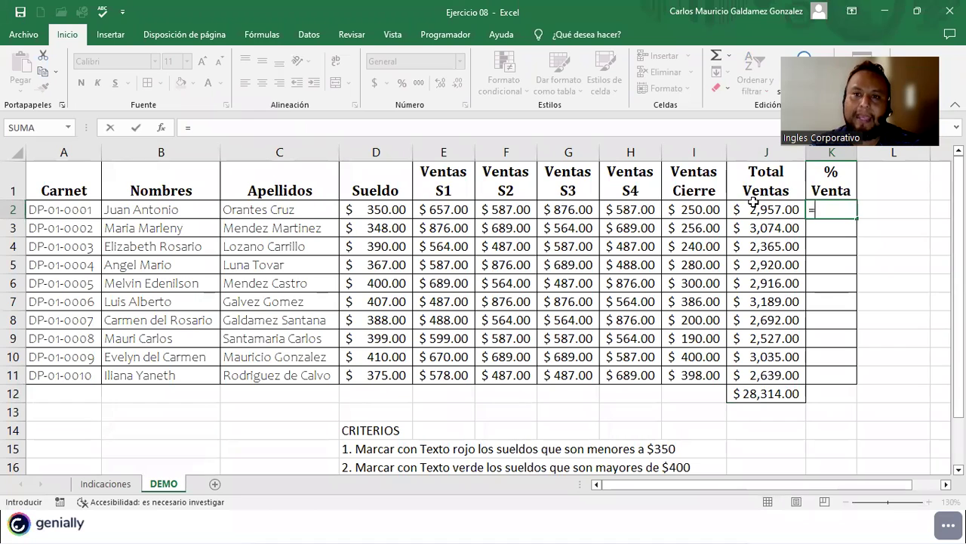
left_click(755, 206)
type("7")
key("BackSpace")
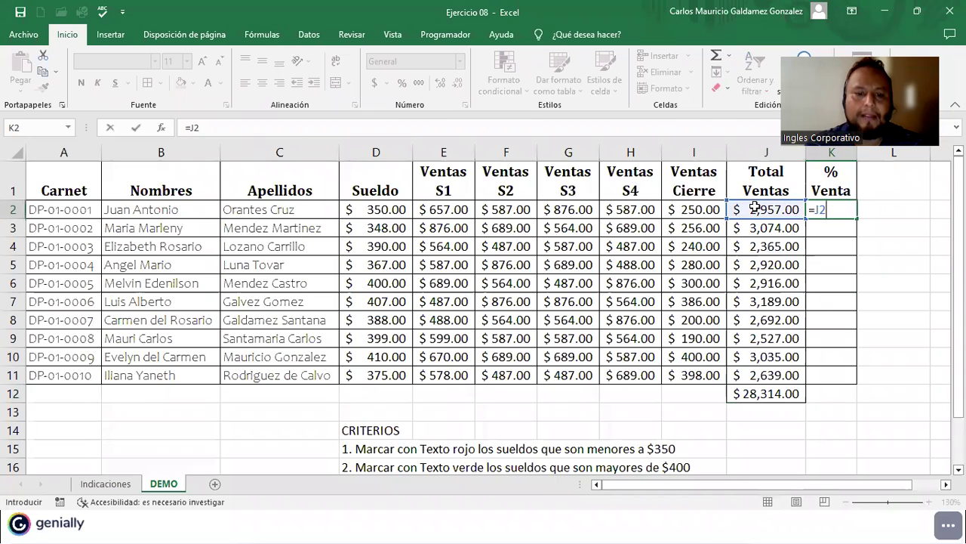
left_click(753, 396)
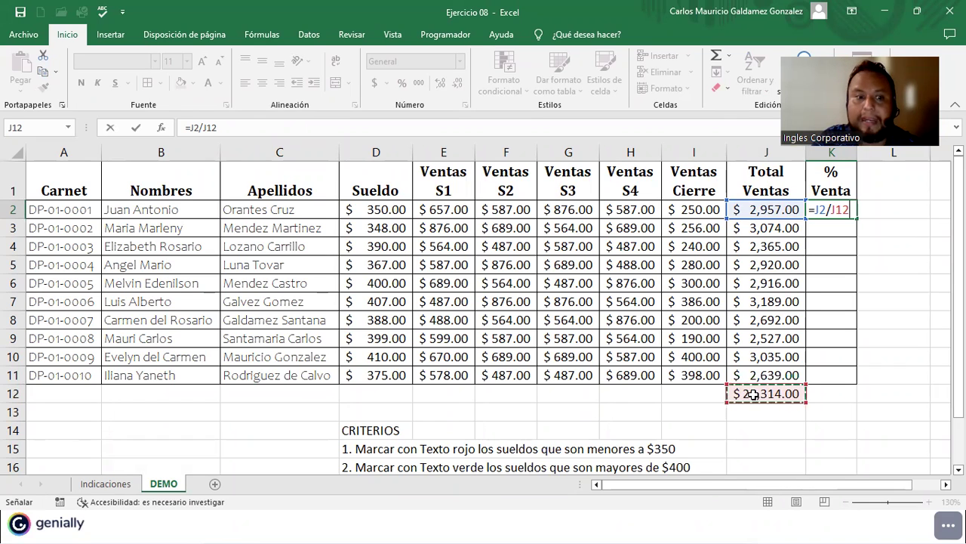
key("F4")
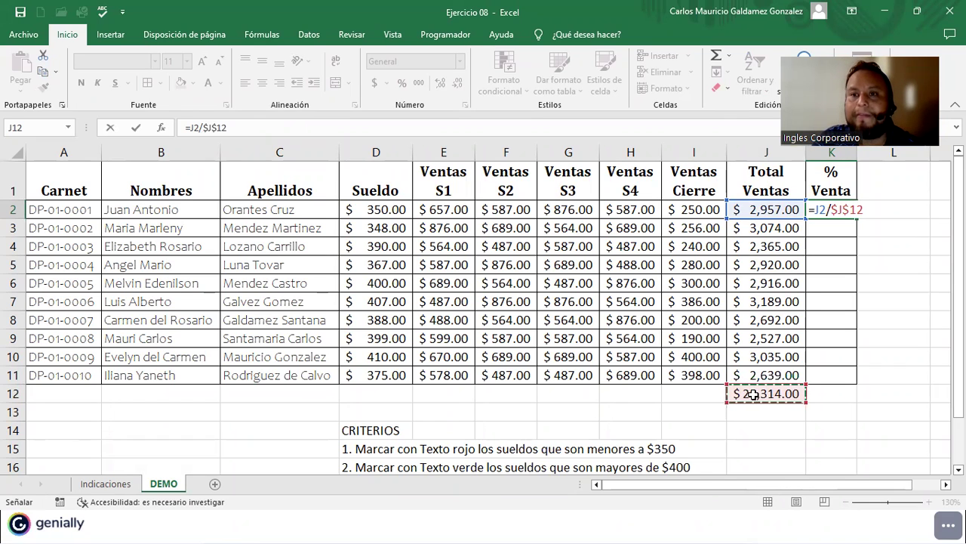
key("ctrl+Return")
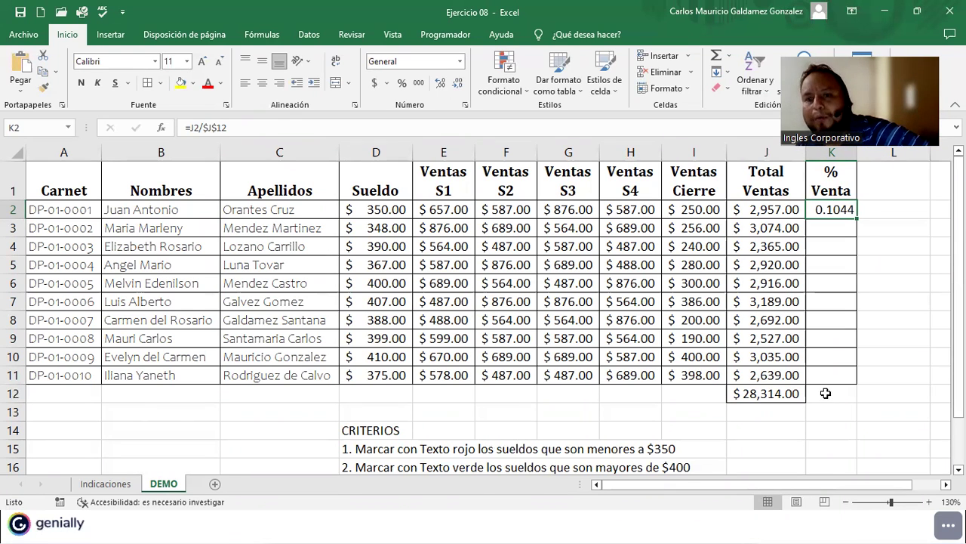
Copy the grand total's sum formula into K12 and set K12 to General format
left_click(796, 391)
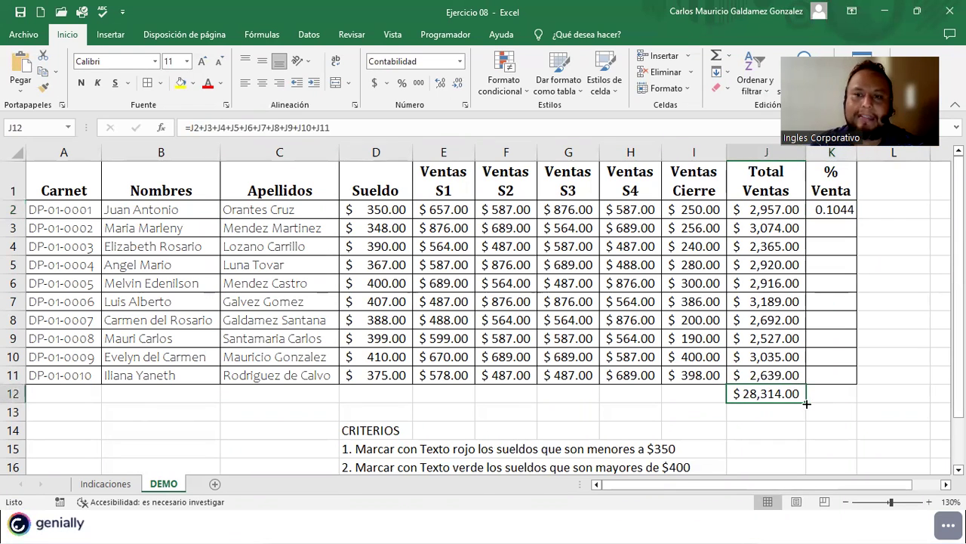
left_click_drag(807, 403, 838, 417)
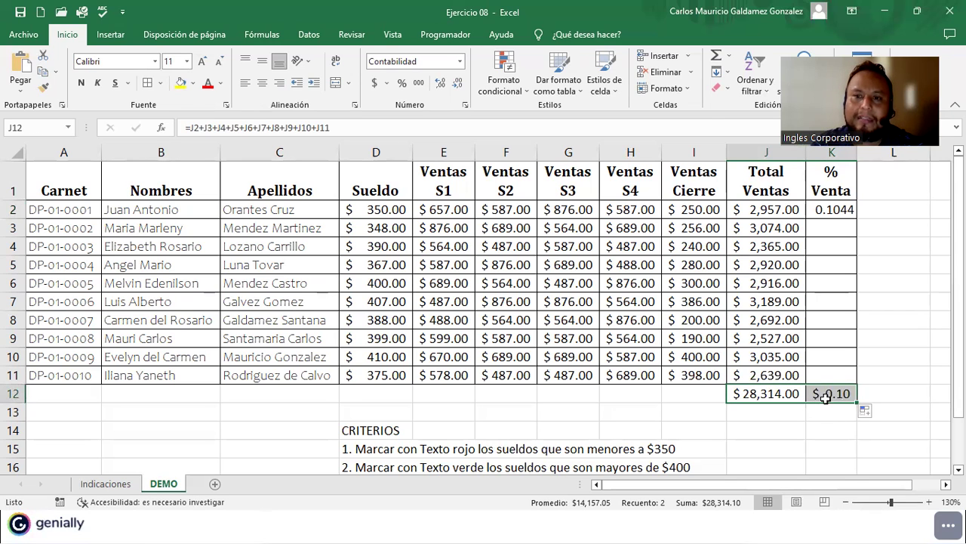
left_click(826, 395)
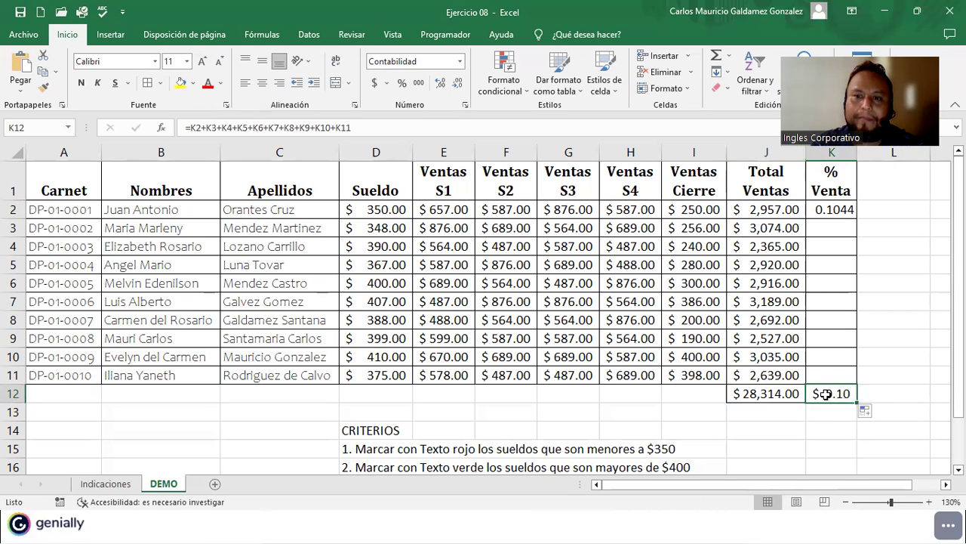
left_click(459, 61)
left_click(421, 80)
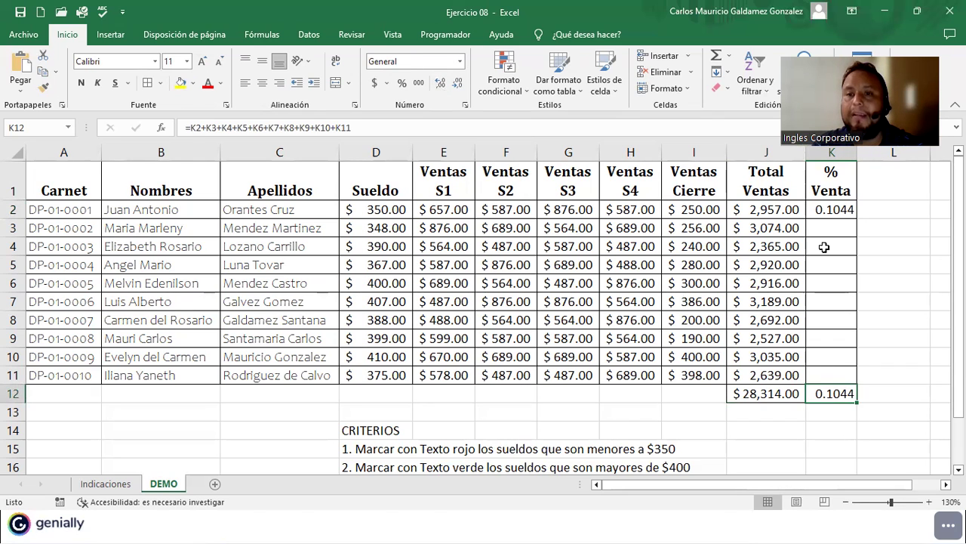
Fill the K2 share formula down to K12, giving shares 0.1044 to 0.0932 and a K12 total of 1
left_click(827, 212)
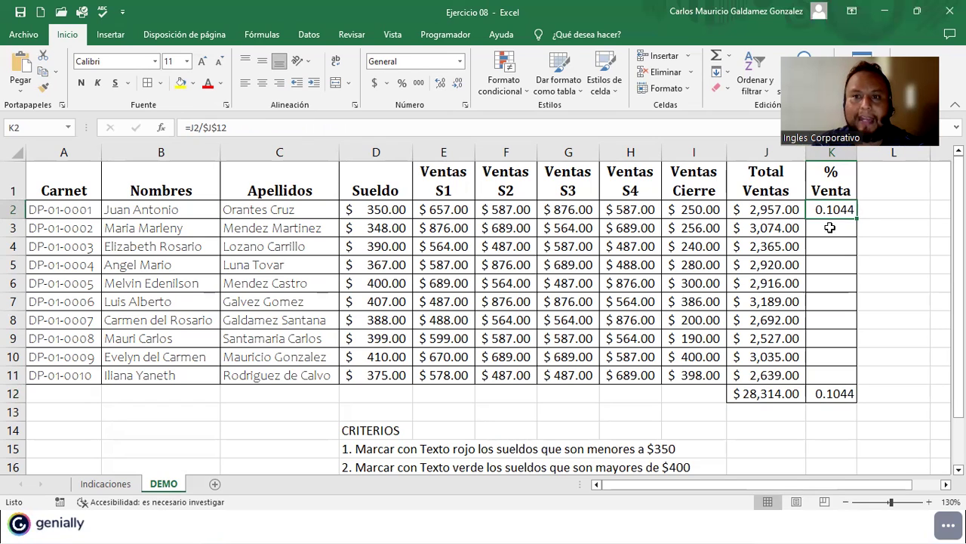
left_click(767, 226)
left_click(771, 394)
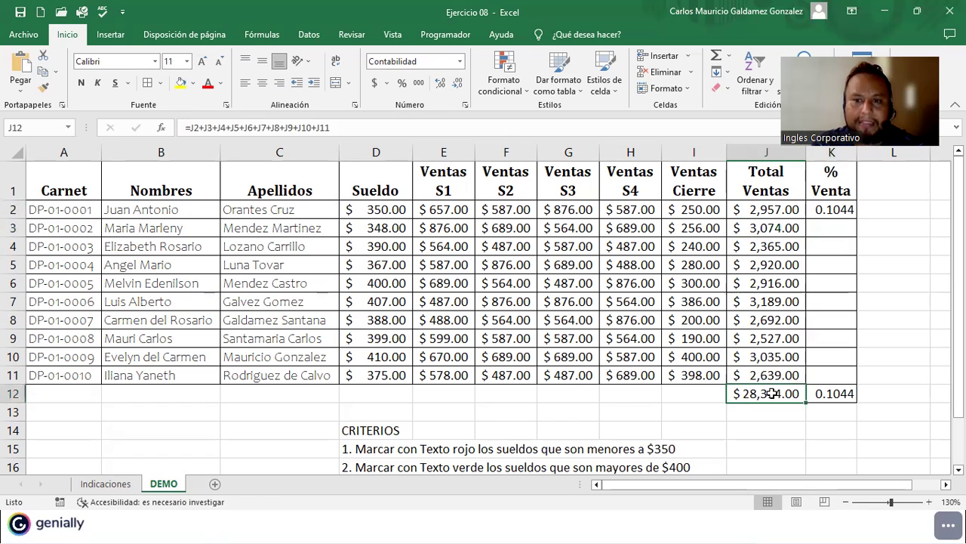
left_click(829, 211)
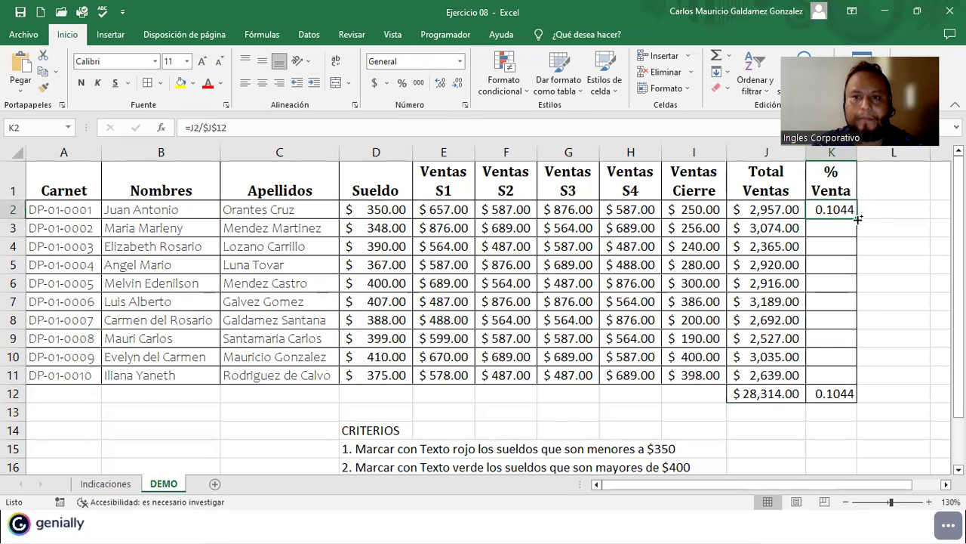
left_click_drag(858, 219, 853, 393)
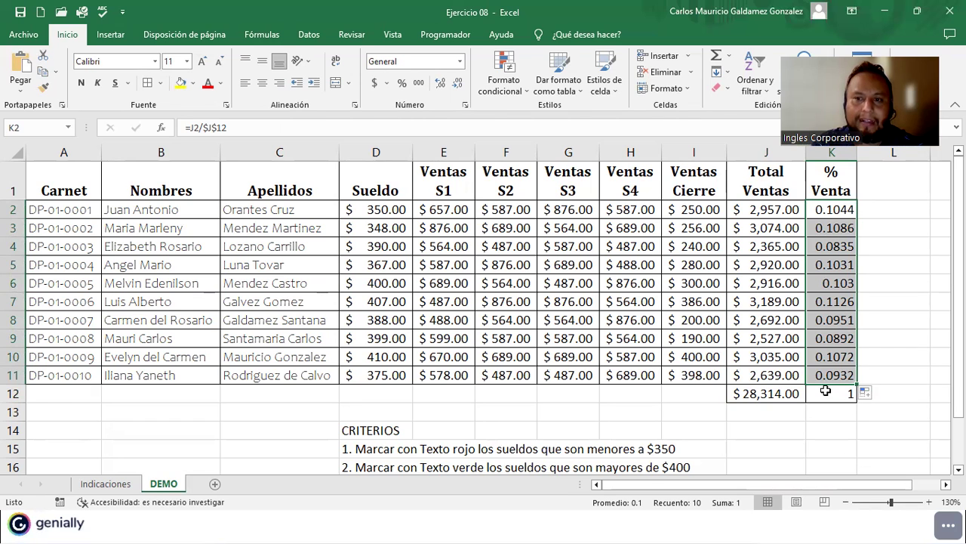
left_click_drag(826, 391, 837, 205)
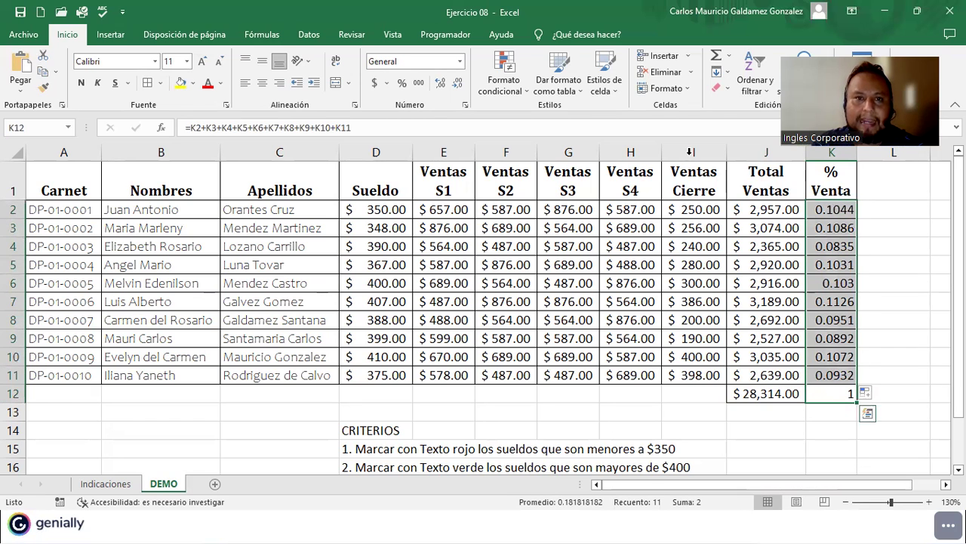
Format K2:K12 as Porcentaje with one decimal and widen column K to fit 100.0%
left_click(460, 62)
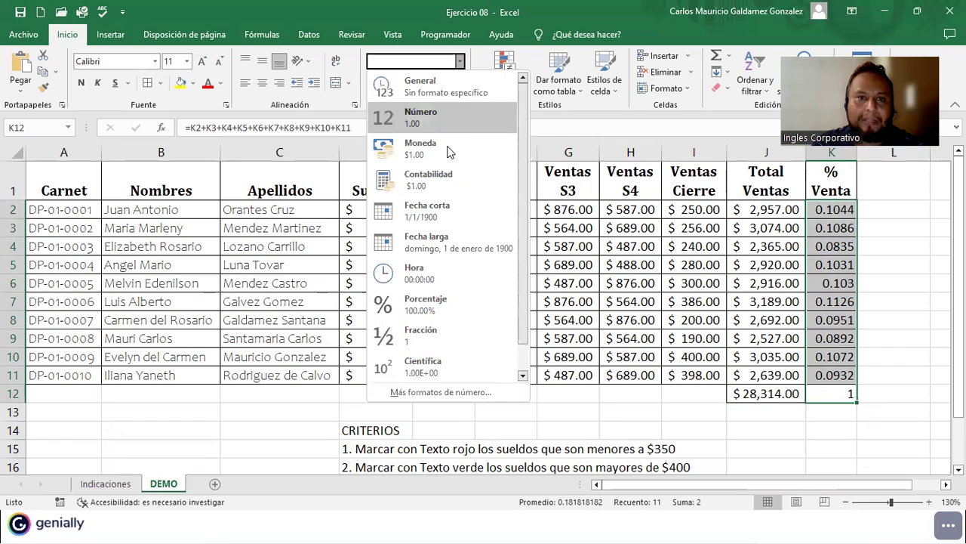
left_click(442, 302)
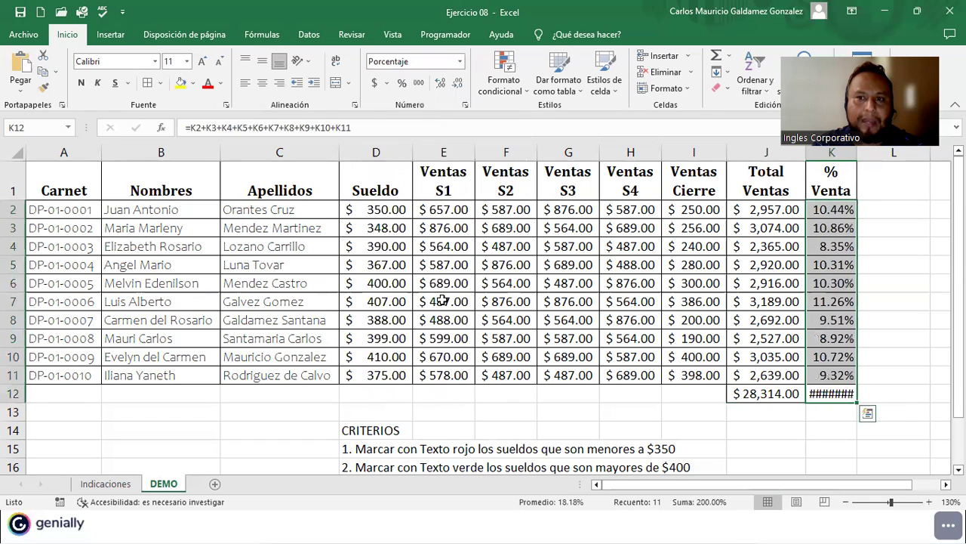
left_click(458, 85)
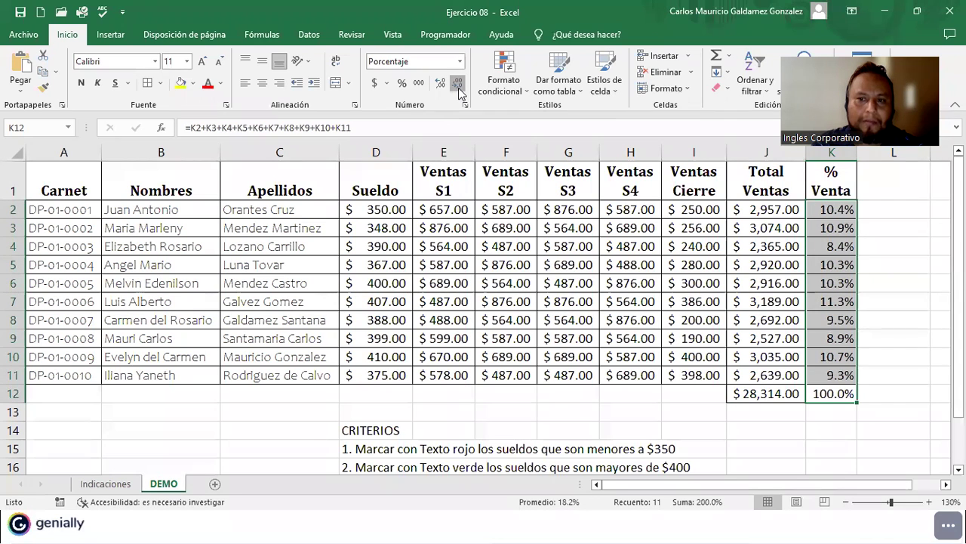
left_click(458, 85)
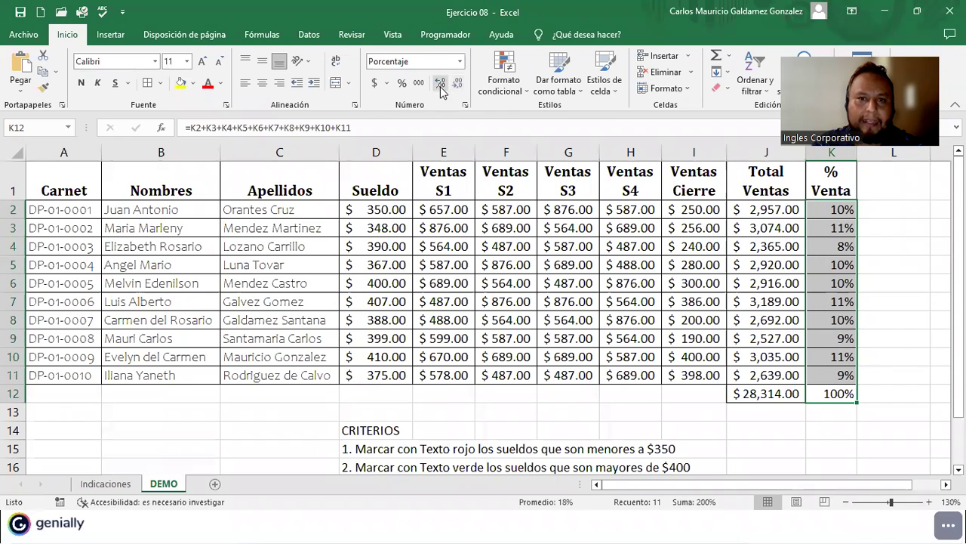
left_click(440, 82)
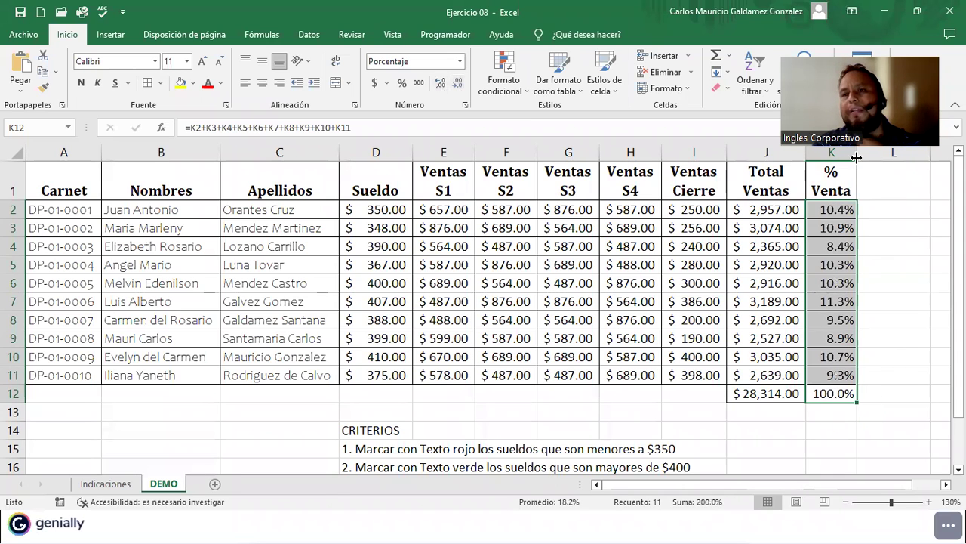
left_click_drag(857, 153, 864, 153)
left_click(836, 342)
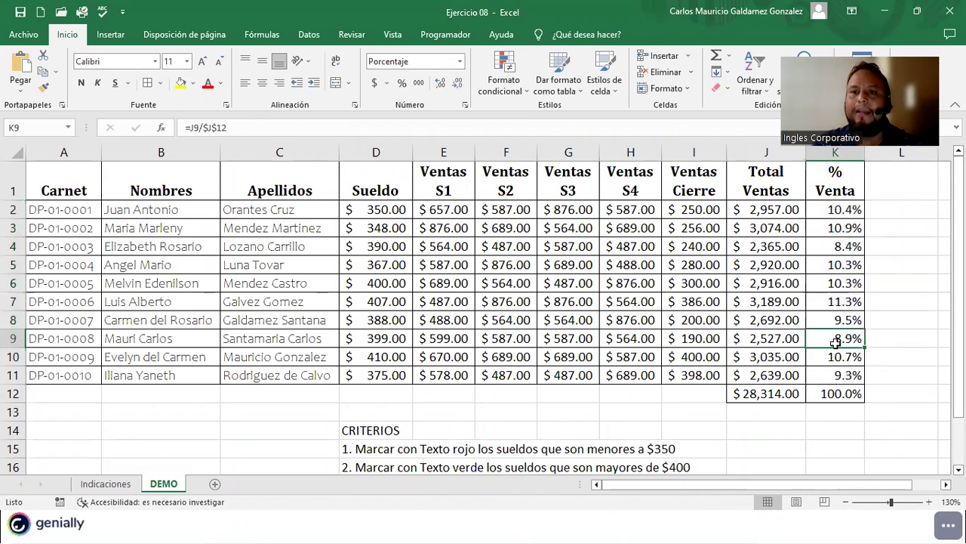
left_click_drag(827, 201, 824, 369)
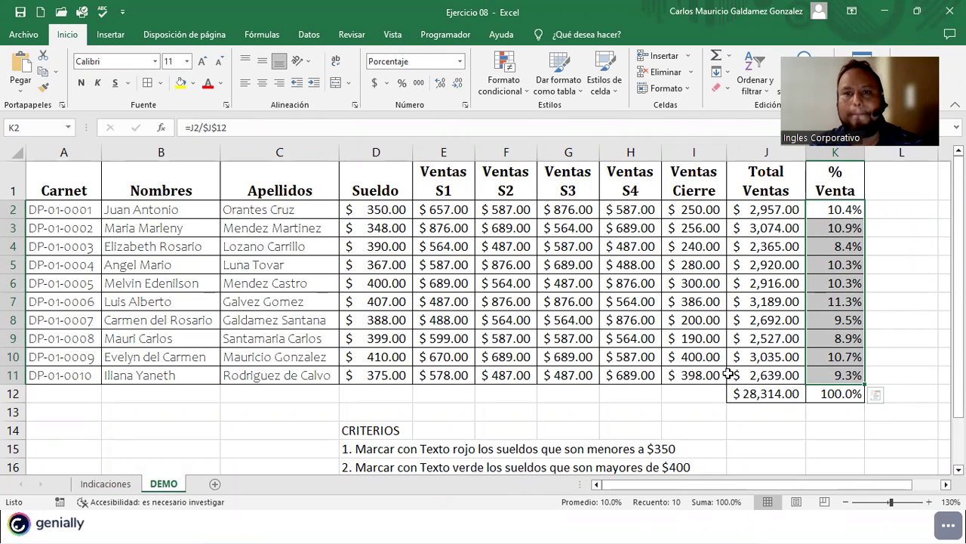
left_click(747, 356)
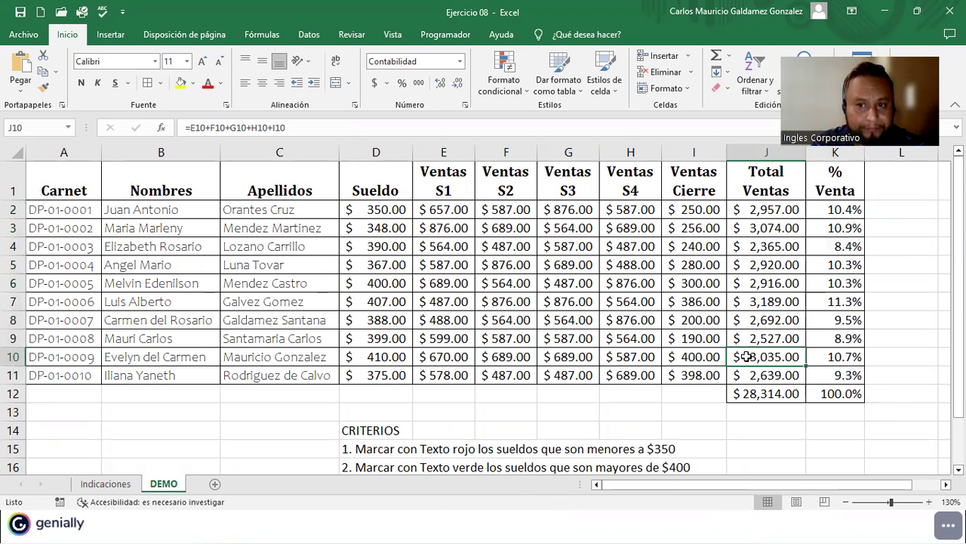
left_click(744, 390)
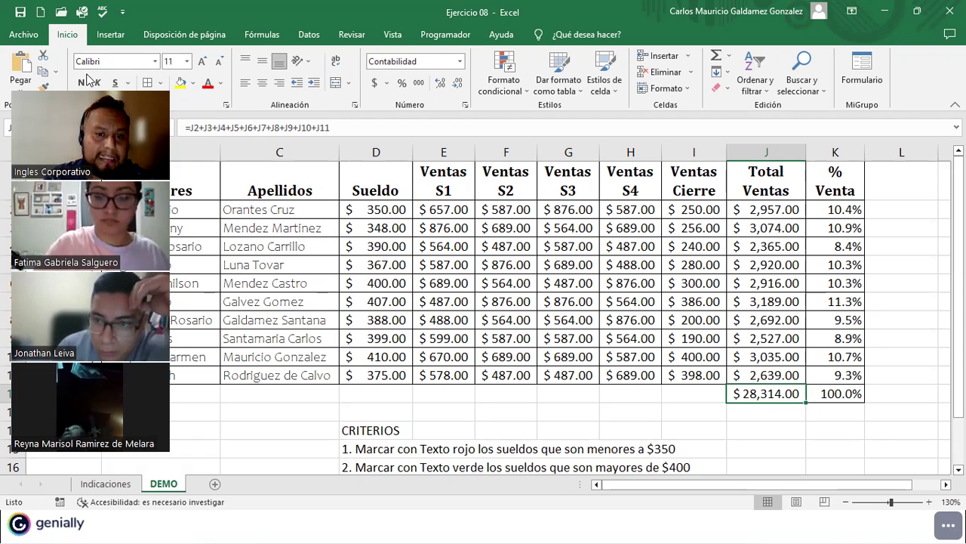
scroll(437, 402, "down", 1)
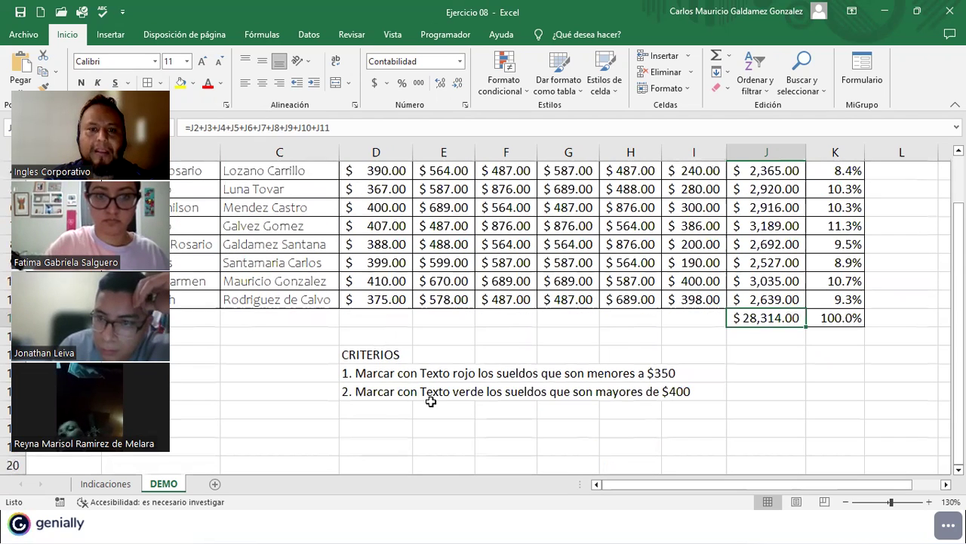
scroll(431, 401, "up", 1)
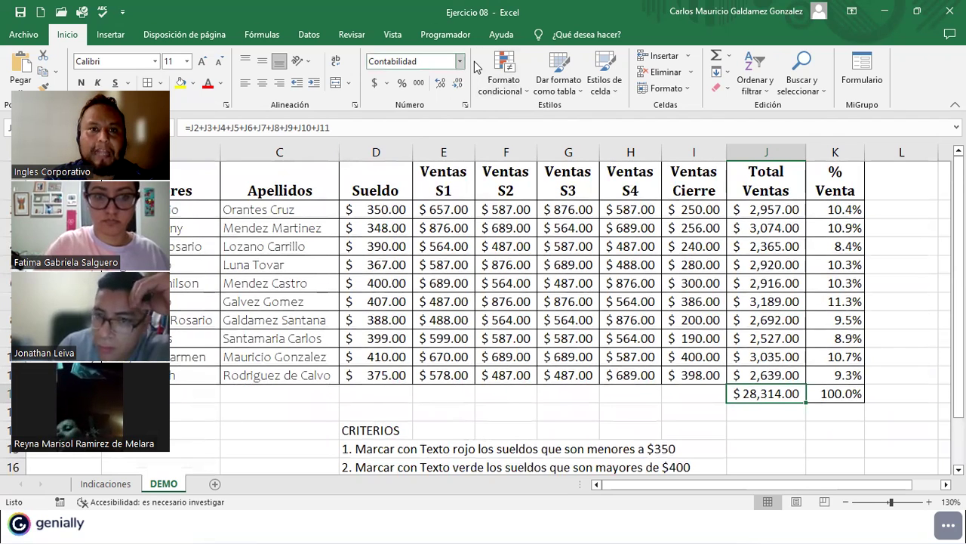
left_click(72, 35)
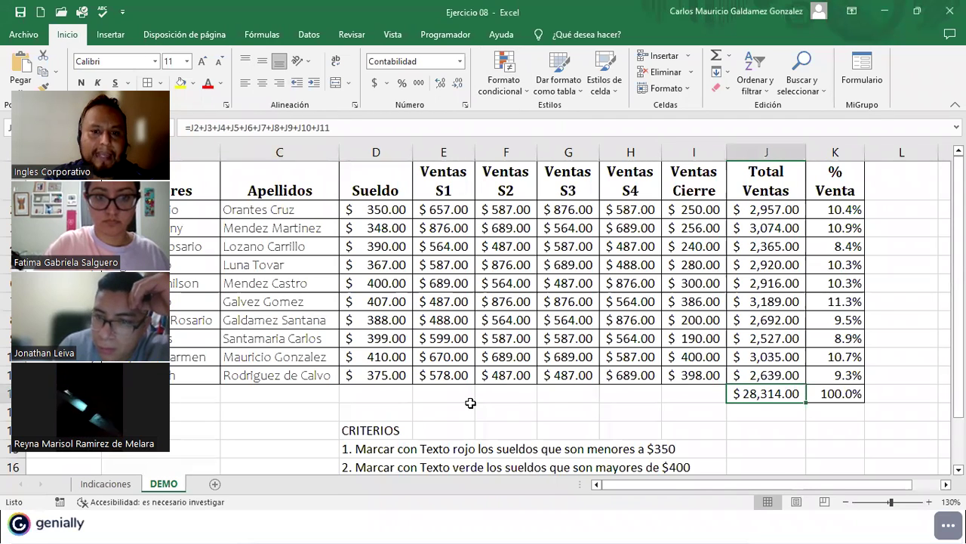
left_click(533, 193)
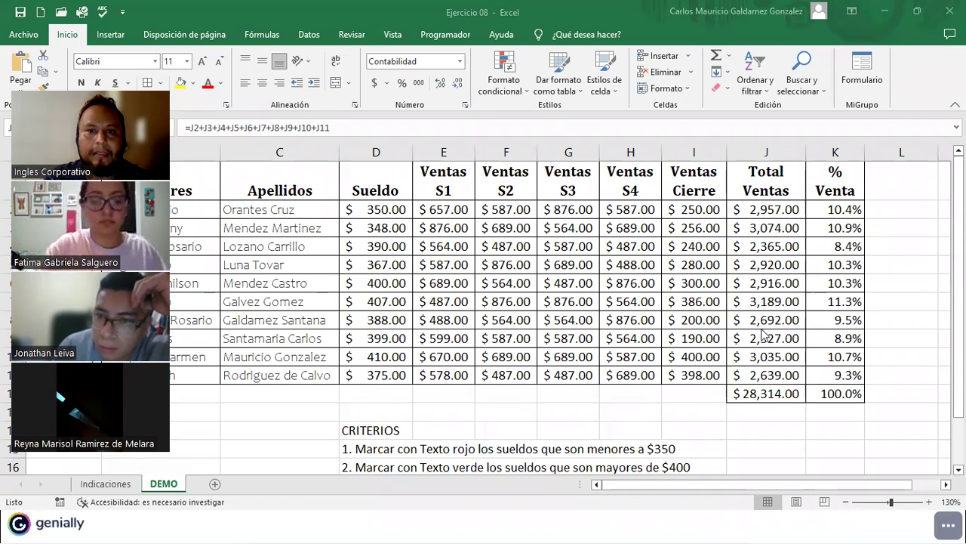
mouse_move(570, 219)
left_mouse_down()
mouse_move(105, 44)
mouse_move(85, 53)
left_mouse_up()
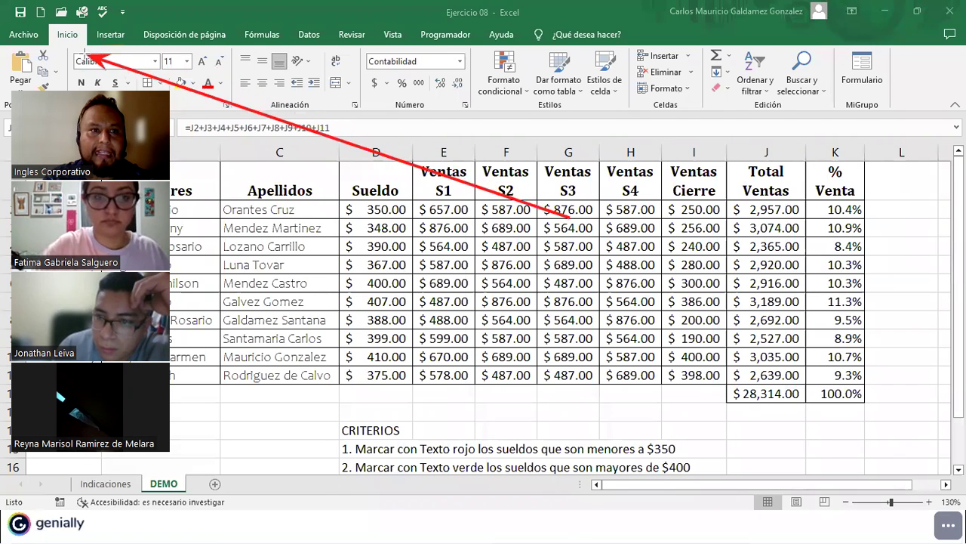
left_click_drag(328, 205, 548, 117)
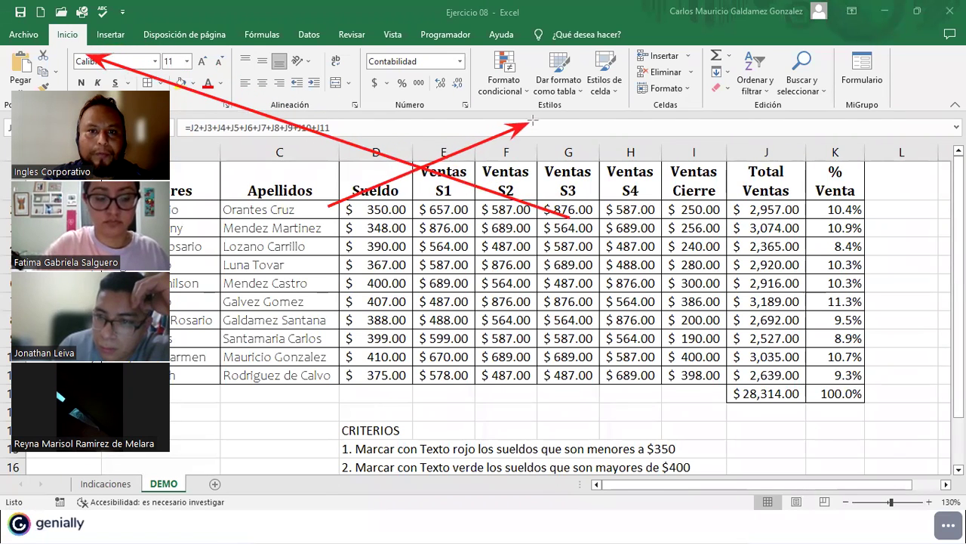
left_click_drag(563, 47, 528, 61)
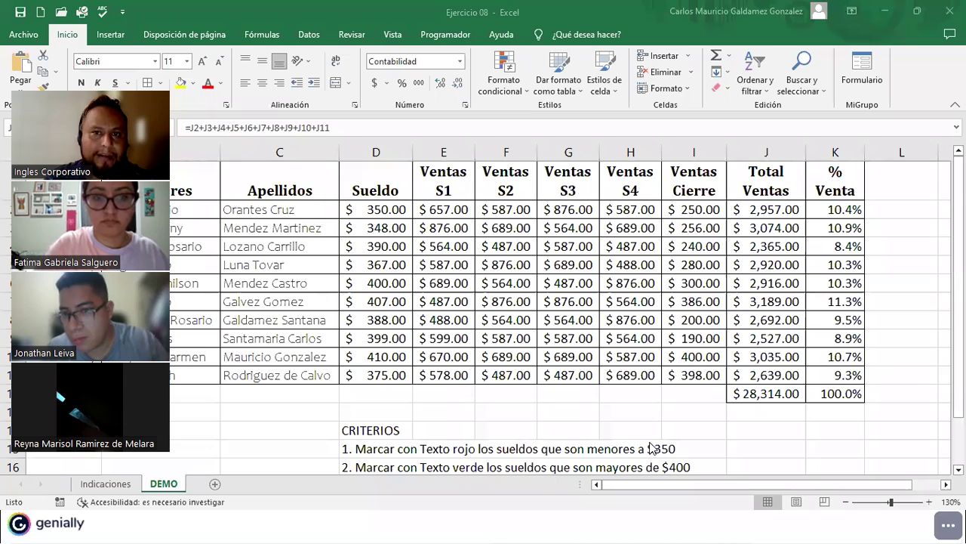
left_click(526, 87)
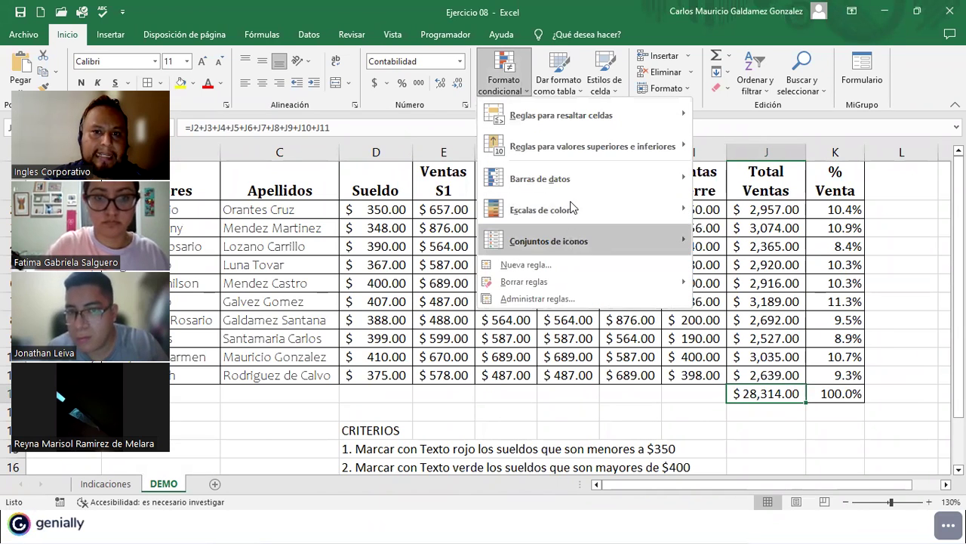
mouse_move(592, 241)
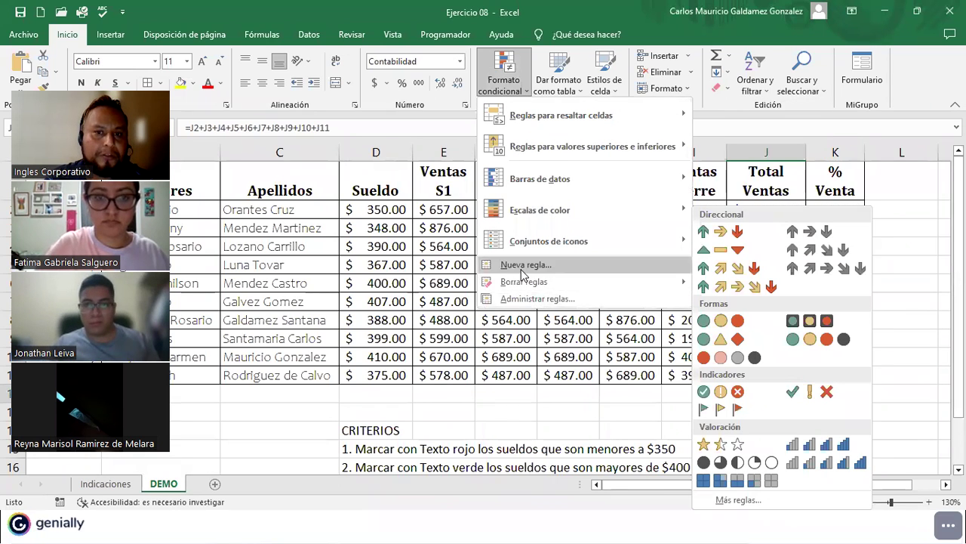
left_click(455, 310)
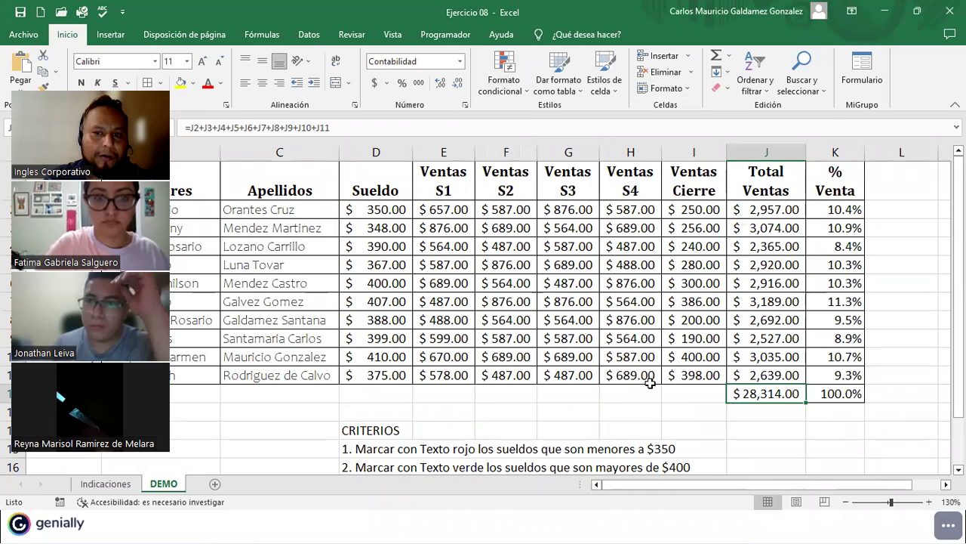
left_click(684, 391)
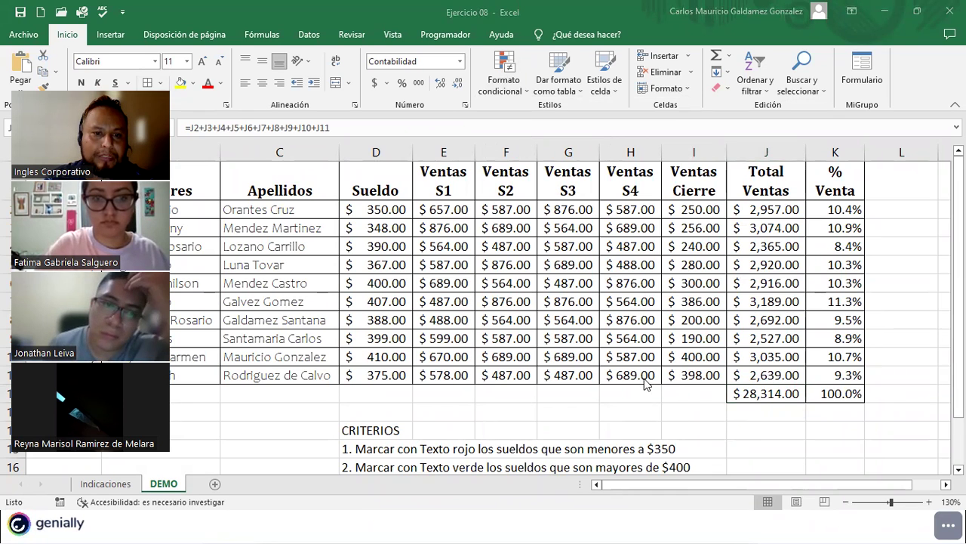
scroll(400, 361, "down", 1)
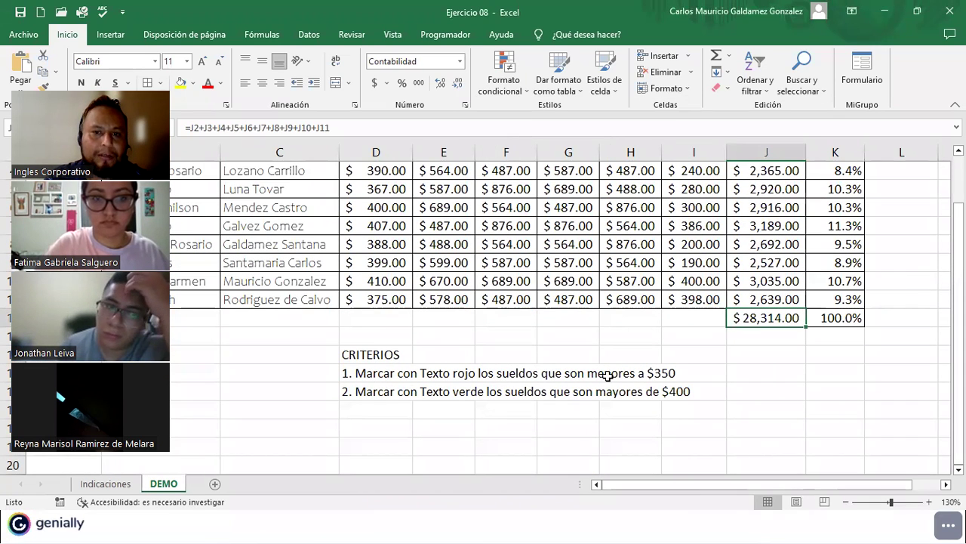
left_click_drag(357, 373, 394, 391)
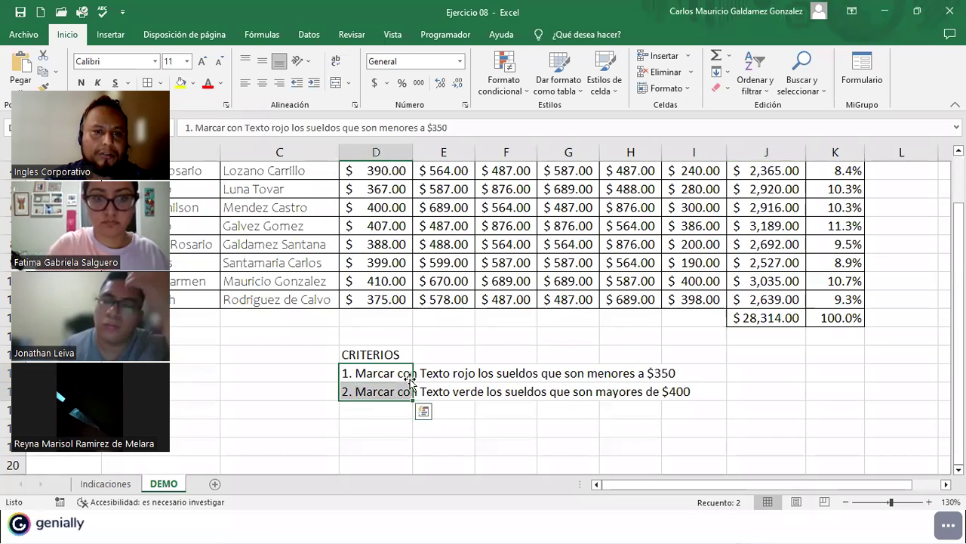
scroll(421, 407, "up", 1)
Select the Sueldo range D3:D12, from the 350.00 salary down to 375.00
left_click(385, 229)
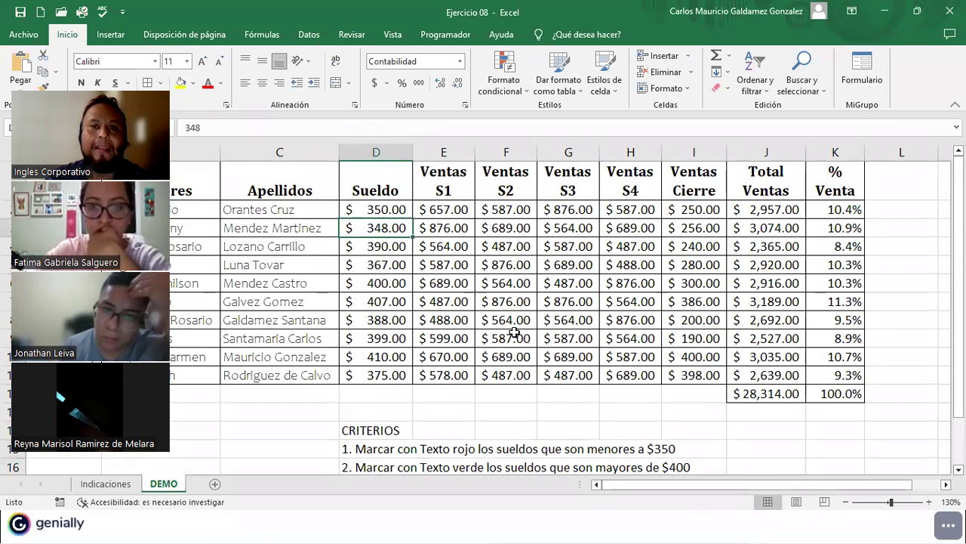
left_click(377, 215)
left_click_drag(377, 219, 393, 373)
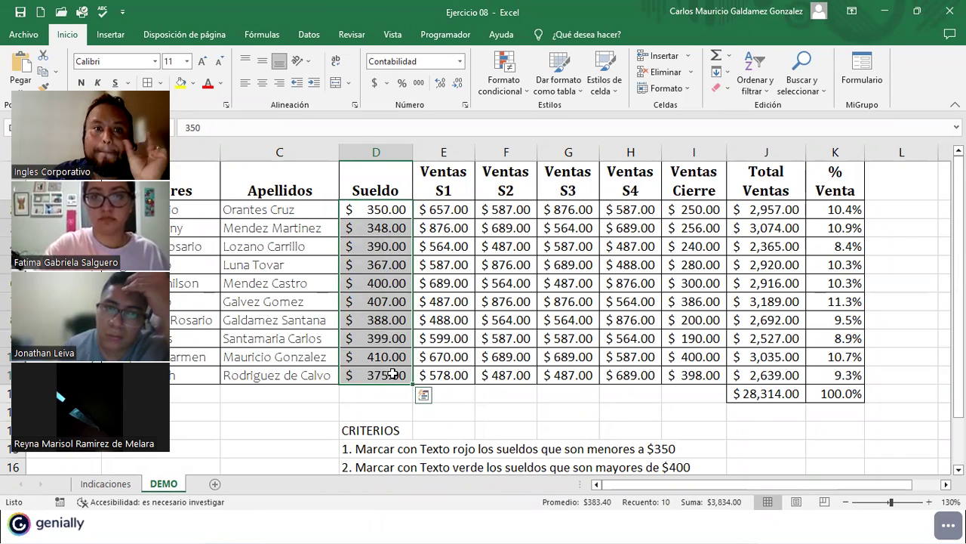
left_click(377, 210)
left_click(381, 227)
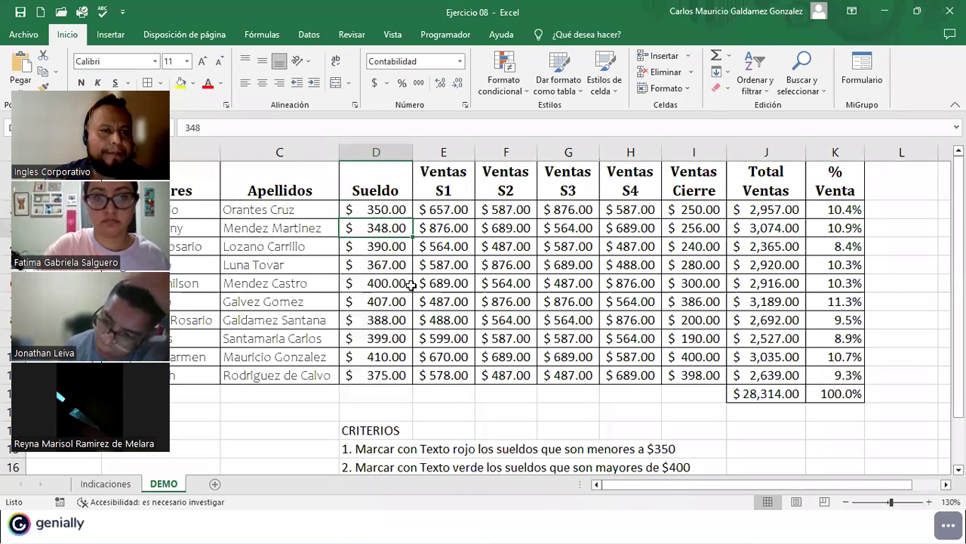
left_click(378, 215)
left_click_drag(378, 217, 383, 373)
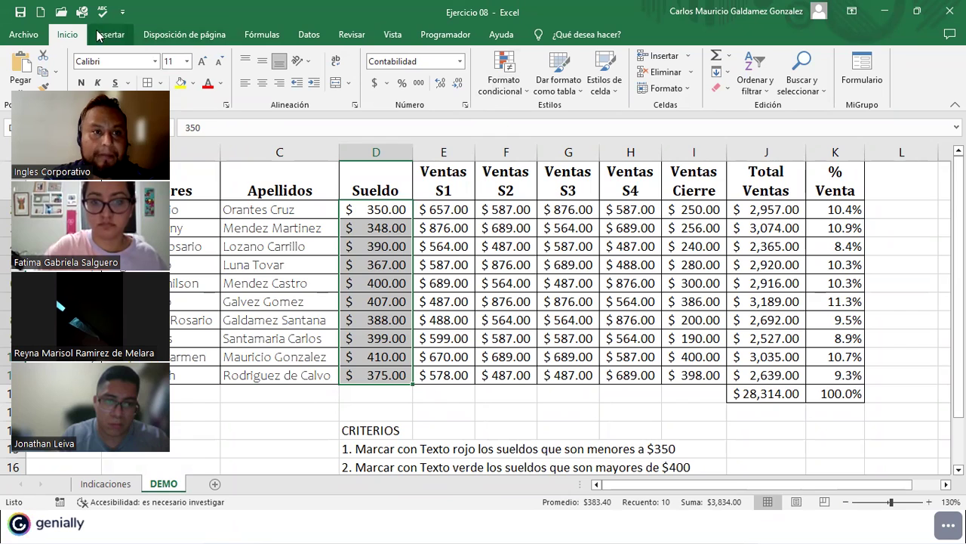
left_click(510, 91)
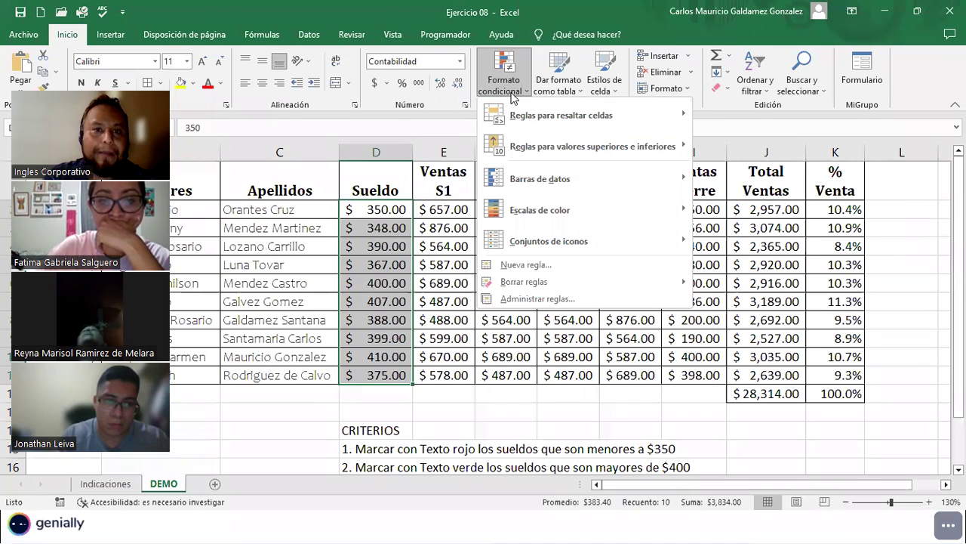
mouse_move(483, 110)
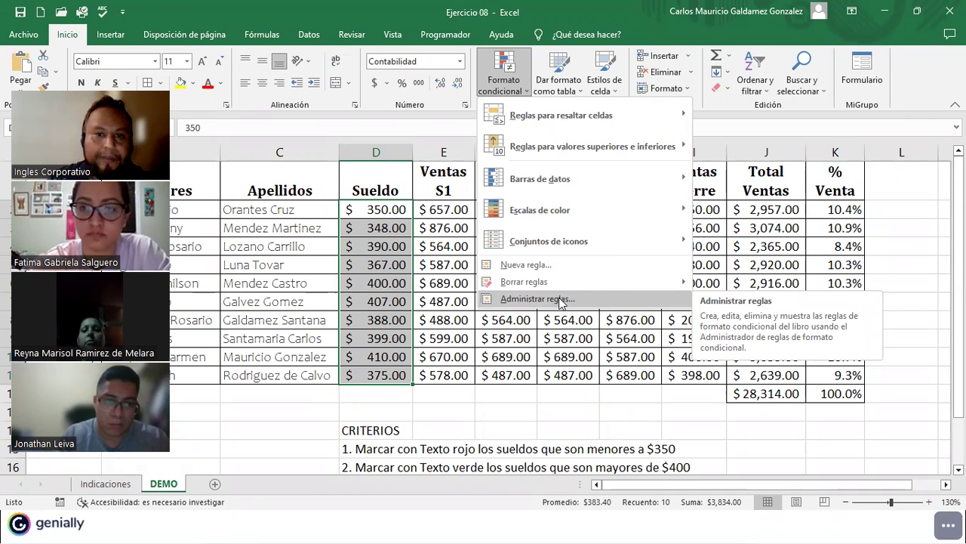
left_click(561, 299)
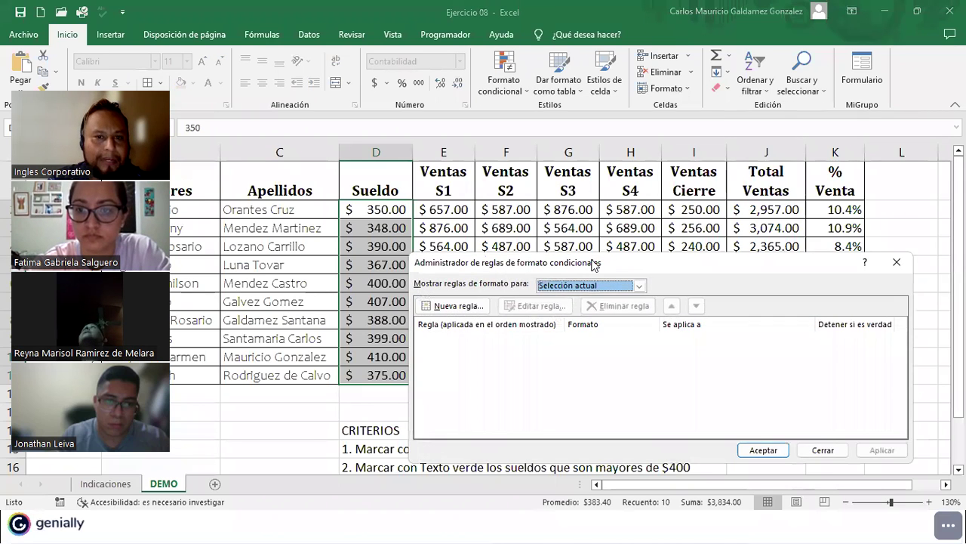
left_click_drag(595, 264, 625, 148)
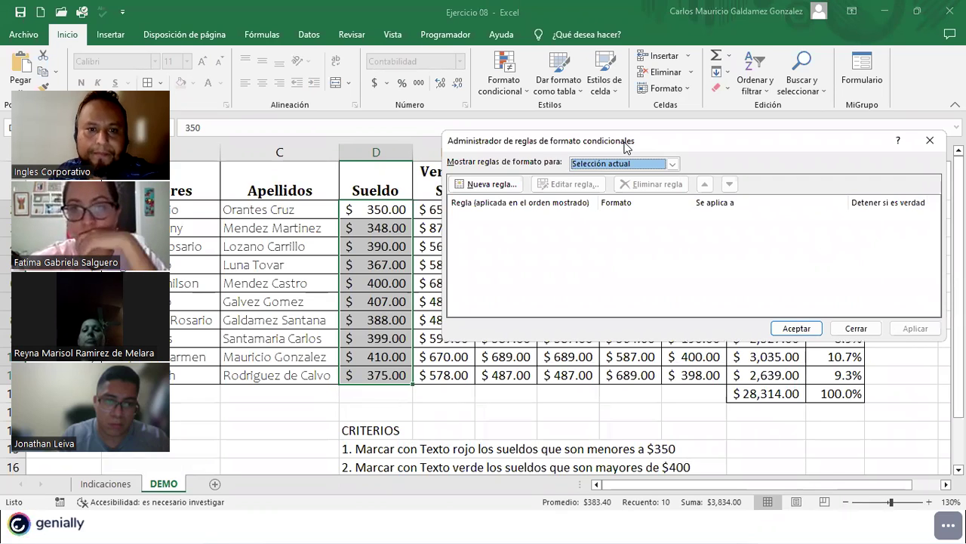
left_click(929, 141)
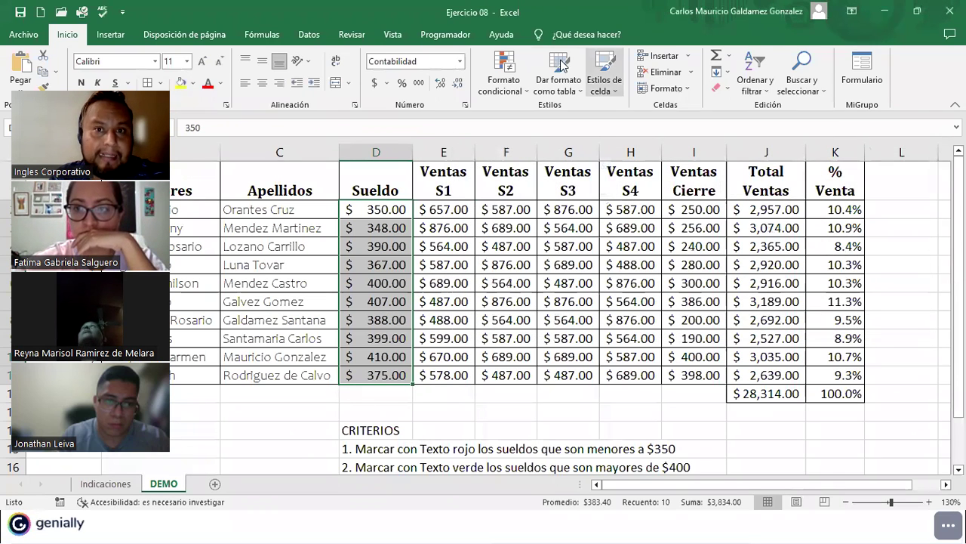
Choose Formato condicional > Reglas para resaltar celdas > Es menor que for the selected salaries
left_click(517, 91)
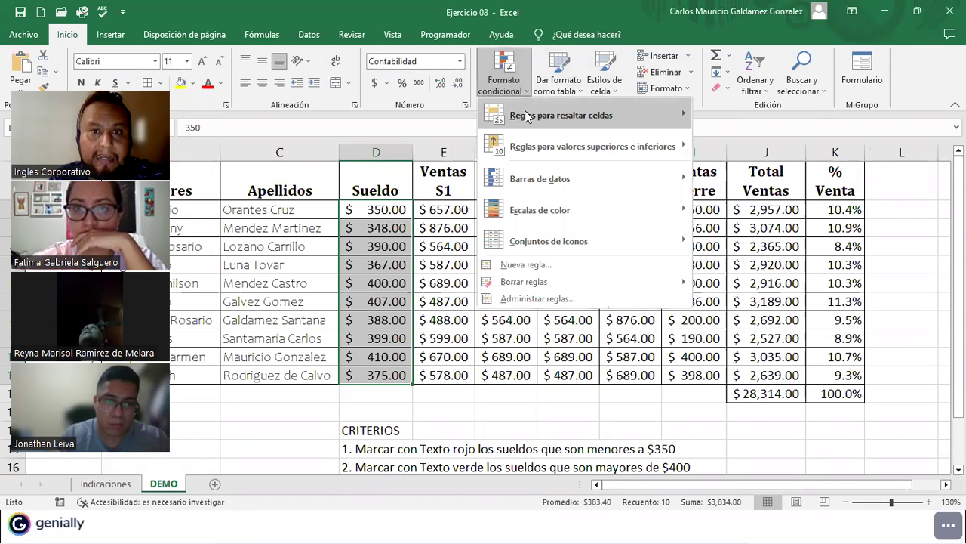
mouse_move(529, 117)
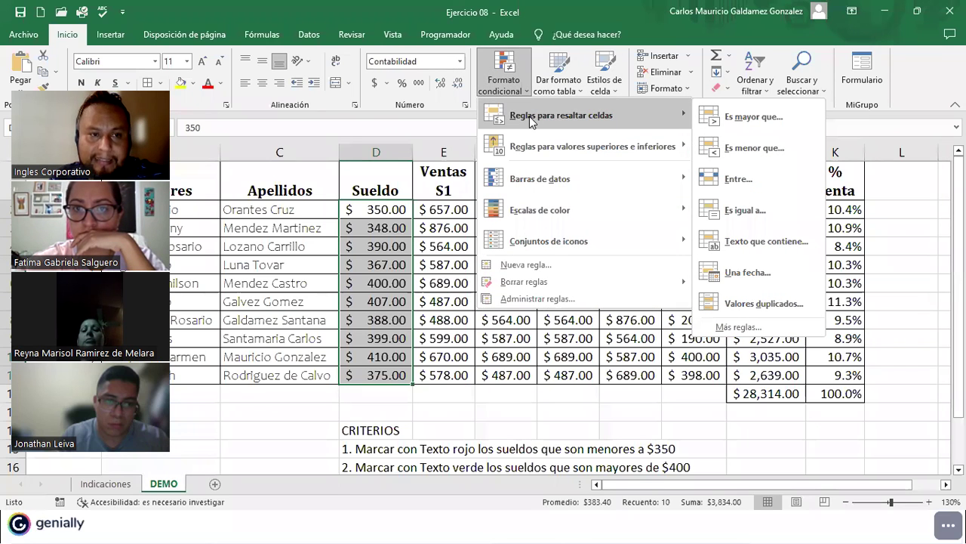
scroll(374, 389, "down", 2)
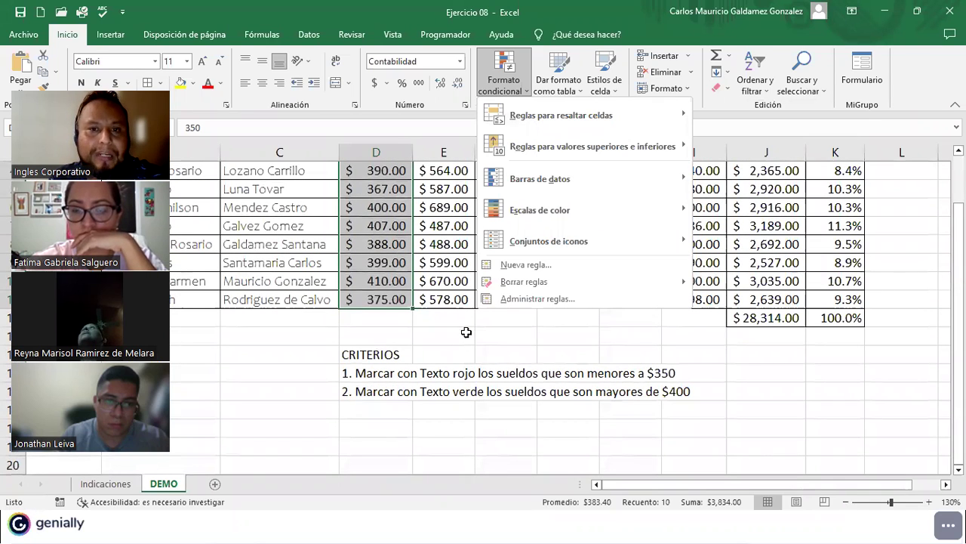
scroll(414, 253, "up", 2)
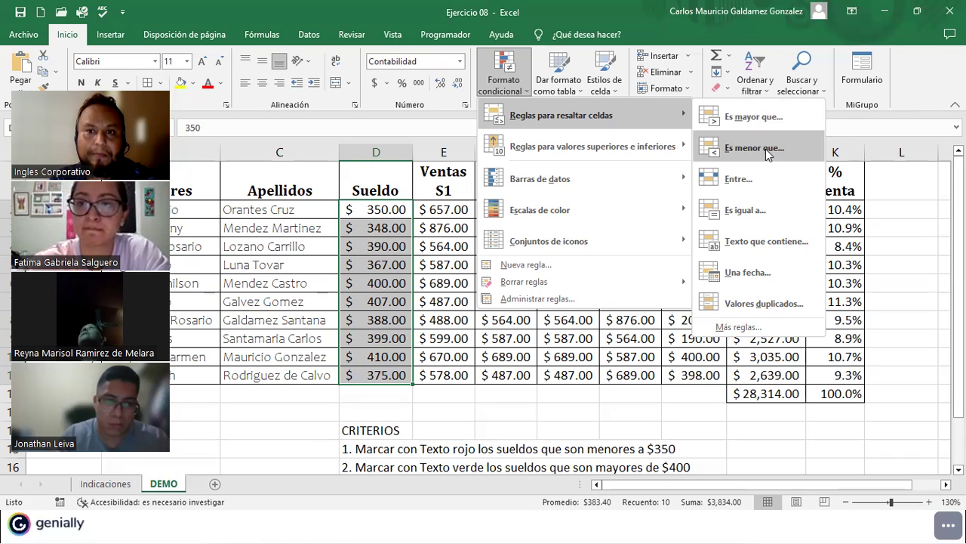
left_click(766, 149)
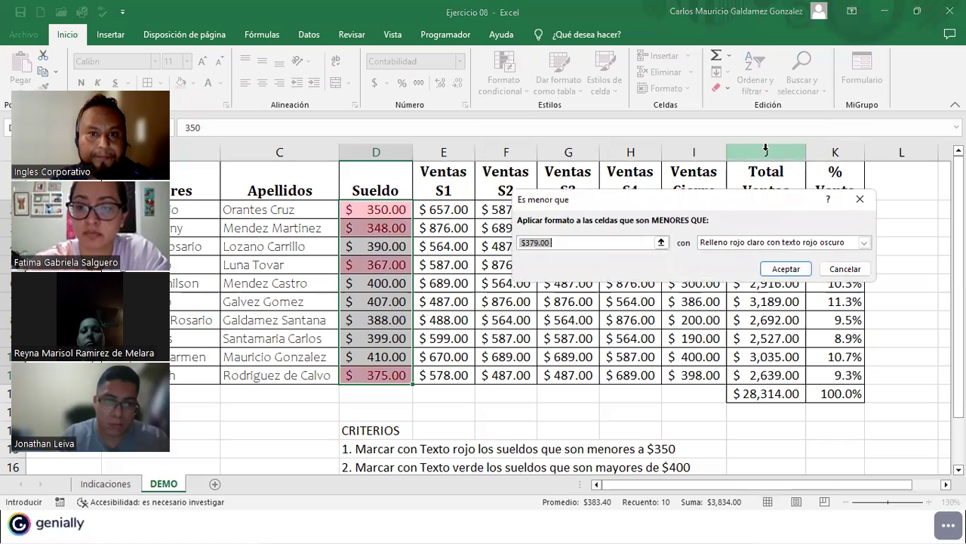
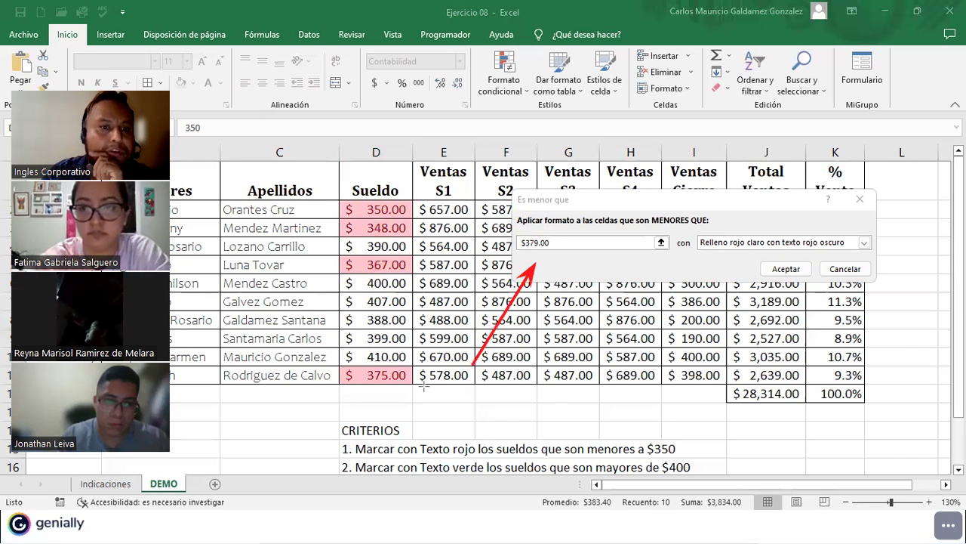
Flag Sueldo values below 350 with light red fill and dark red text, then reselect column D
left_click(557, 240)
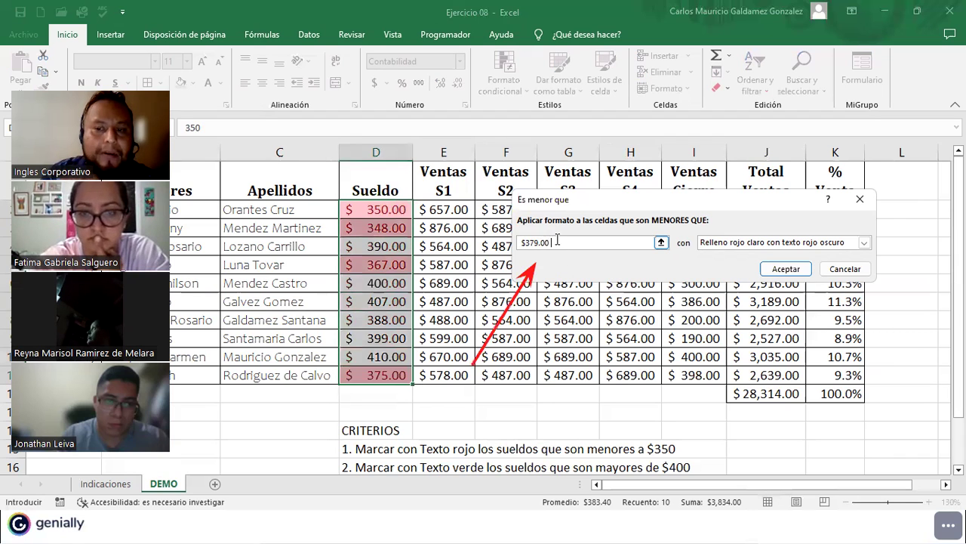
key("BackSpace")
key("BackSpace")
key("BackSpace")
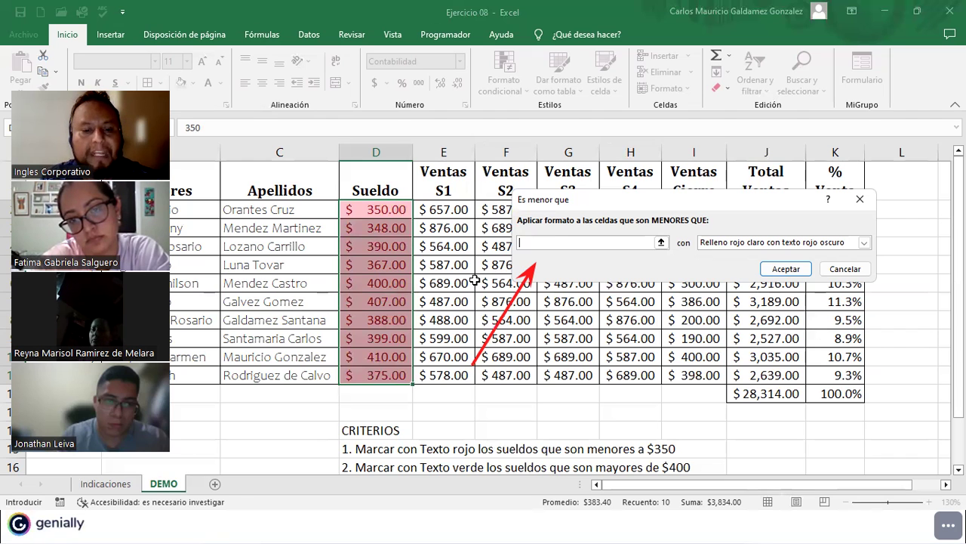
scroll(403, 324, "down", 2)
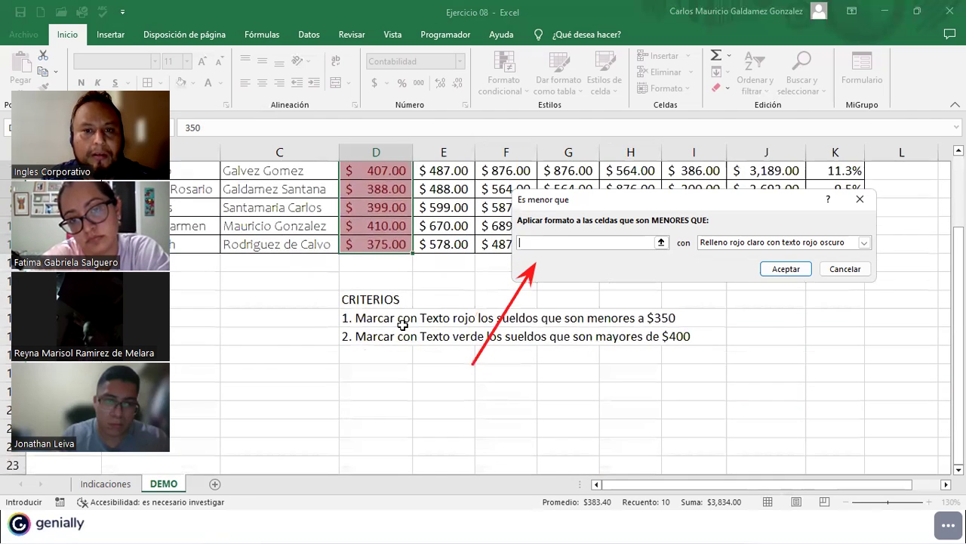
scroll(403, 324, "up", 2)
type("350")
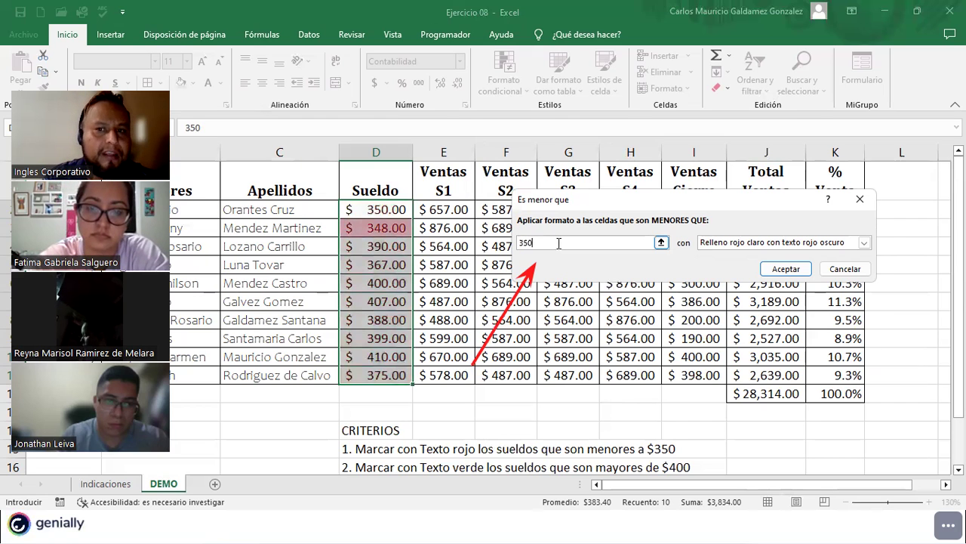
left_click(749, 243)
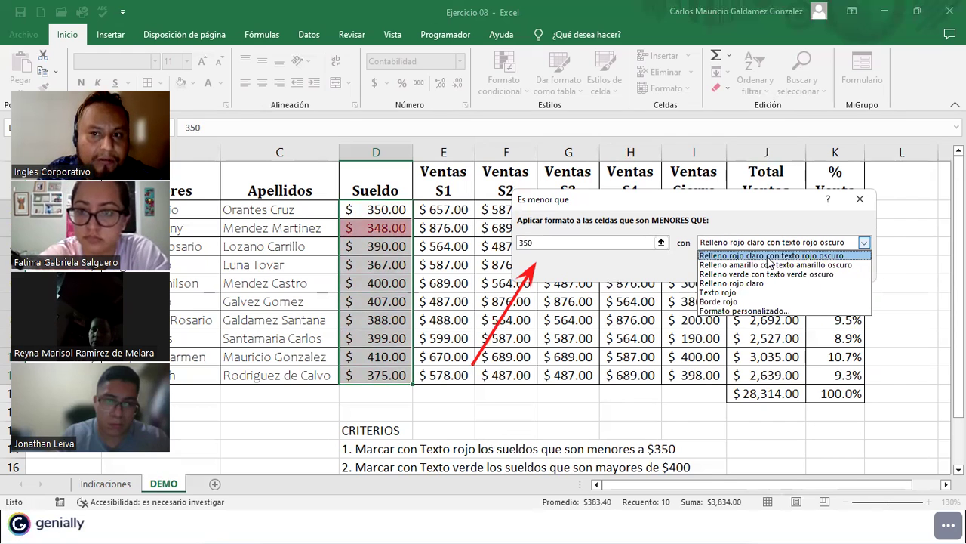
left_click(770, 257)
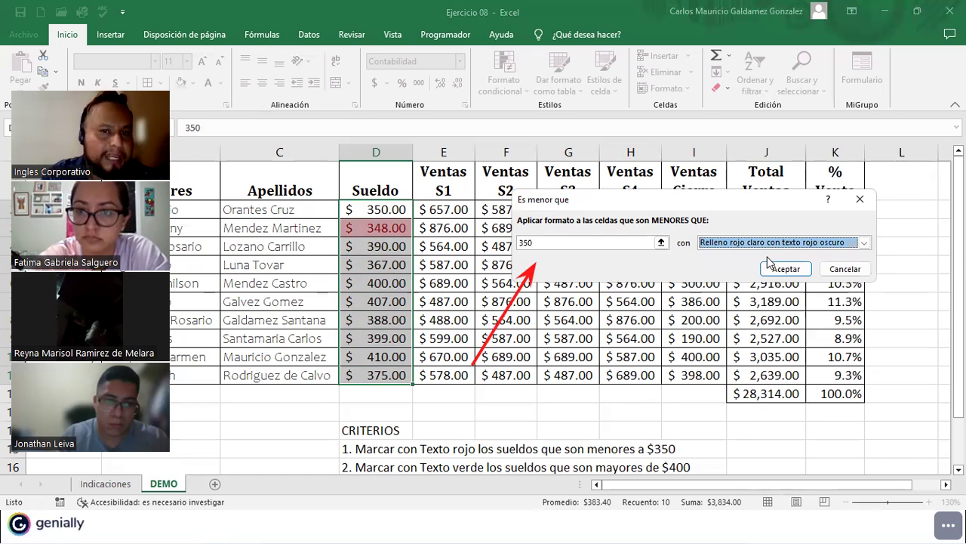
left_click(789, 270)
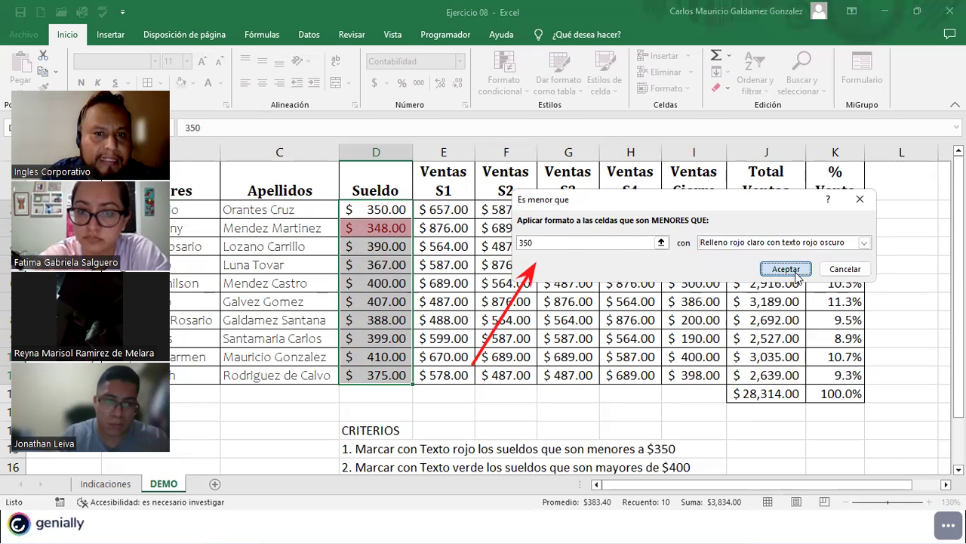
left_click_drag(382, 210, 403, 381)
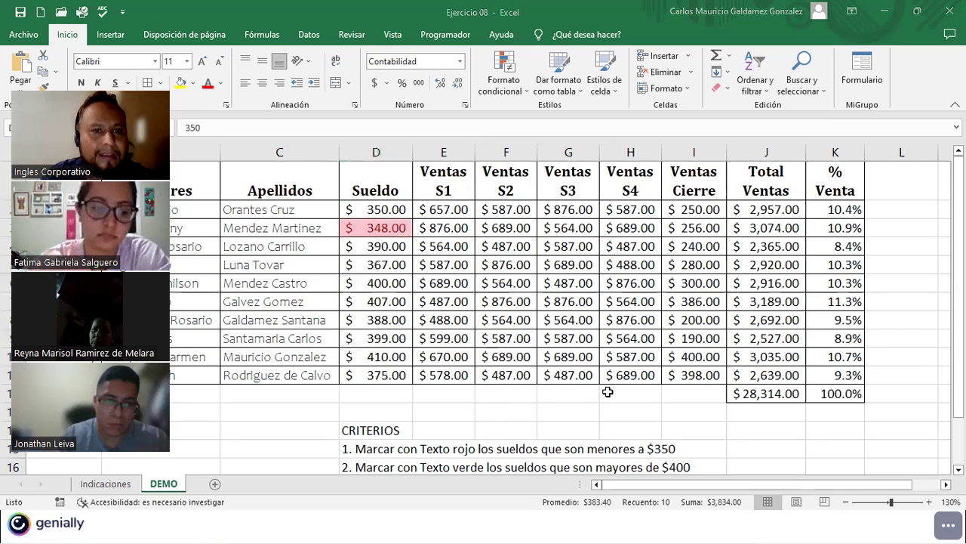
scroll(483, 369, "down", 3)
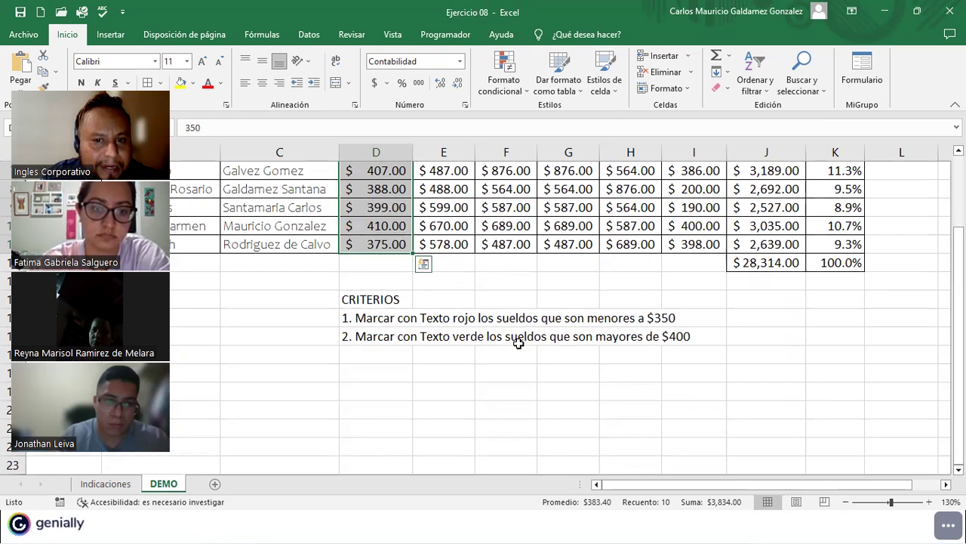
scroll(469, 330, "up", 3)
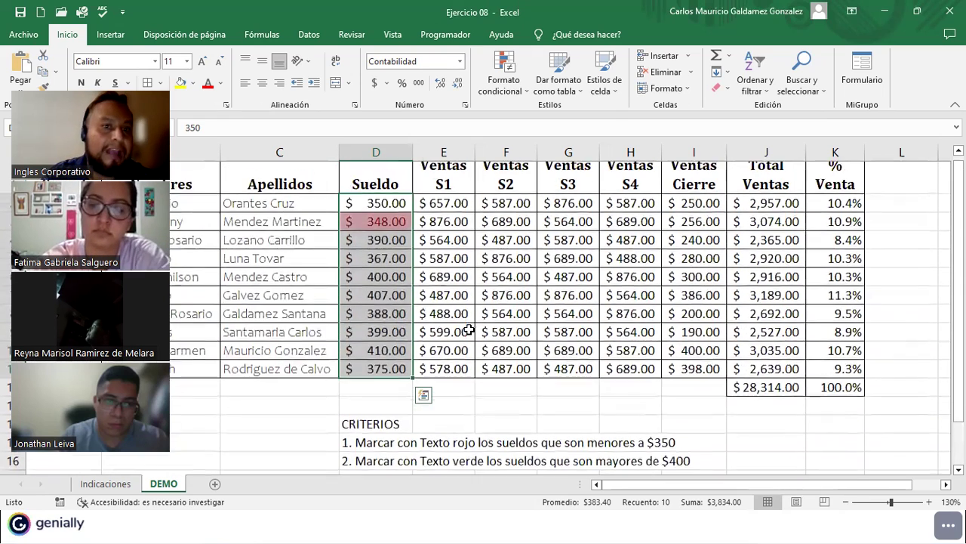
scroll(469, 330, "up", 1)
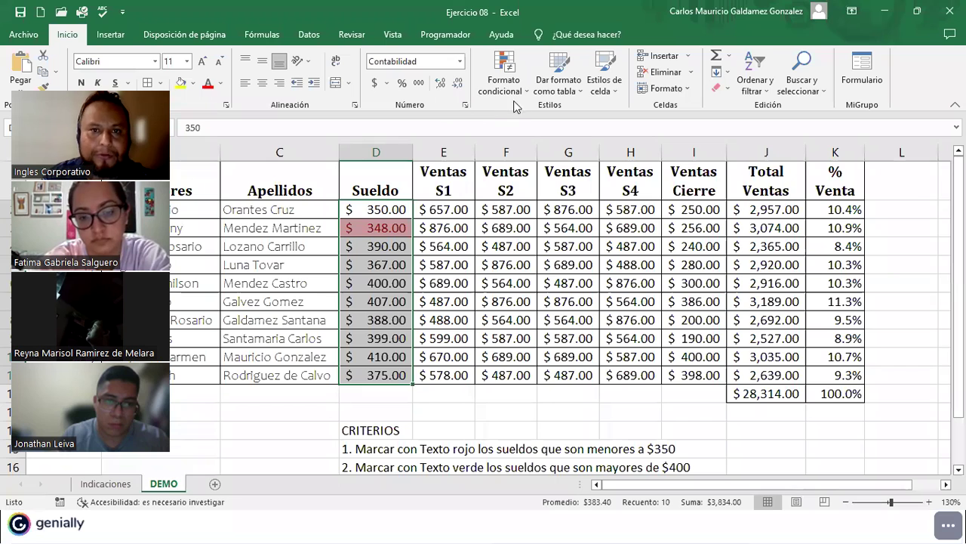
left_click(358, 209)
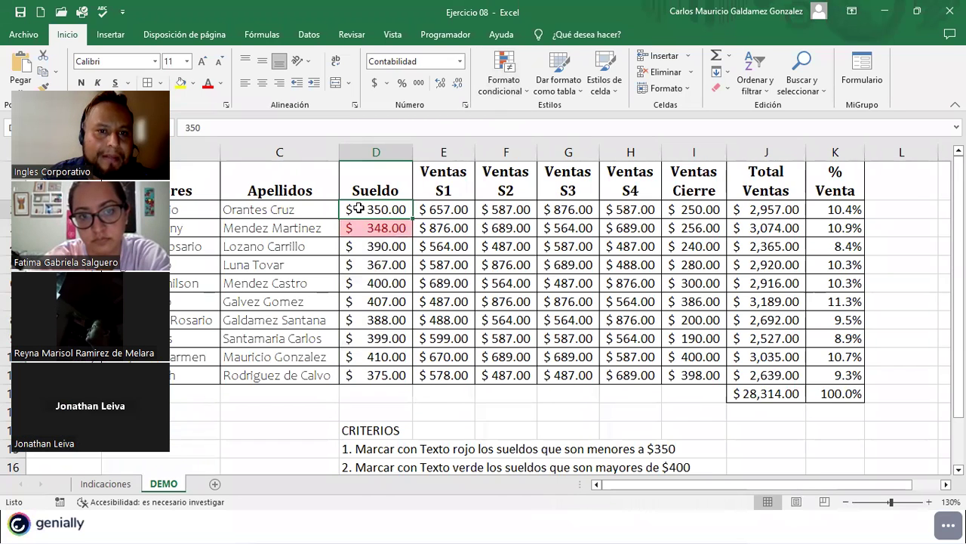
Select the Sueldo values D4:D13 and start a Greater Than highlight rule
left_click_drag(359, 209, 374, 375)
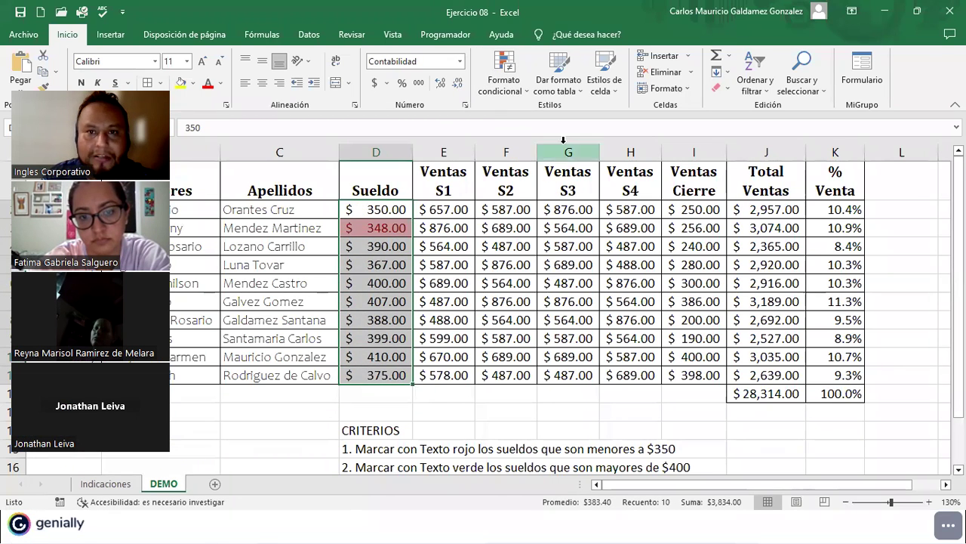
left_click(504, 72)
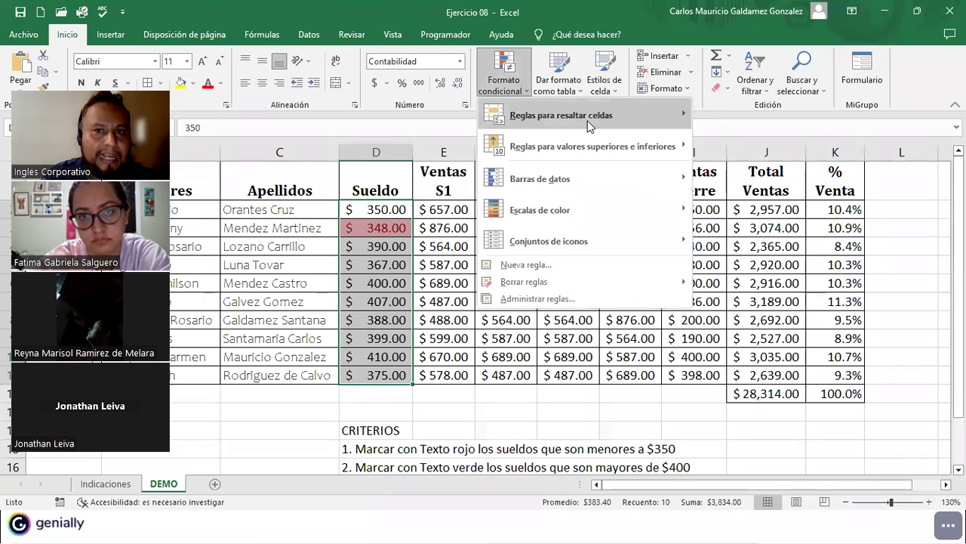
mouse_move(615, 120)
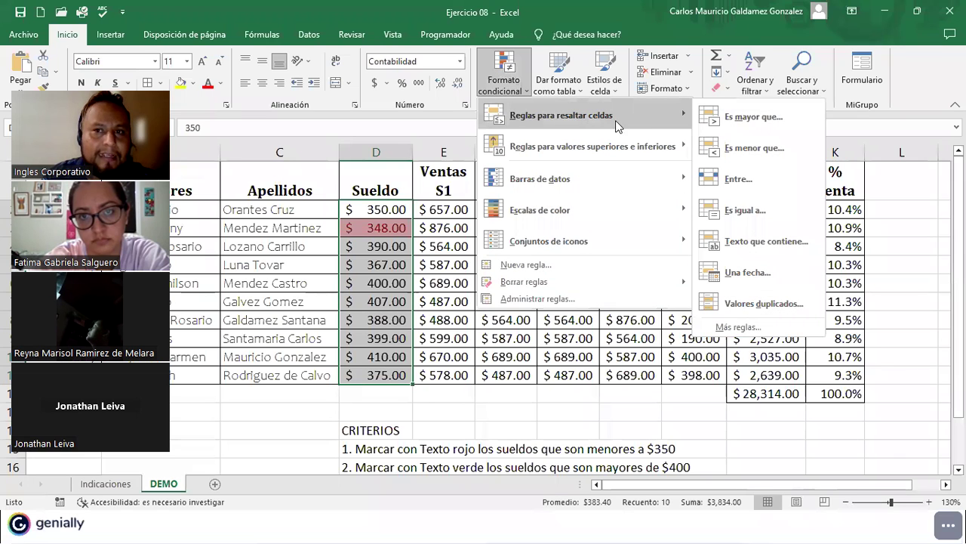
left_click(798, 120)
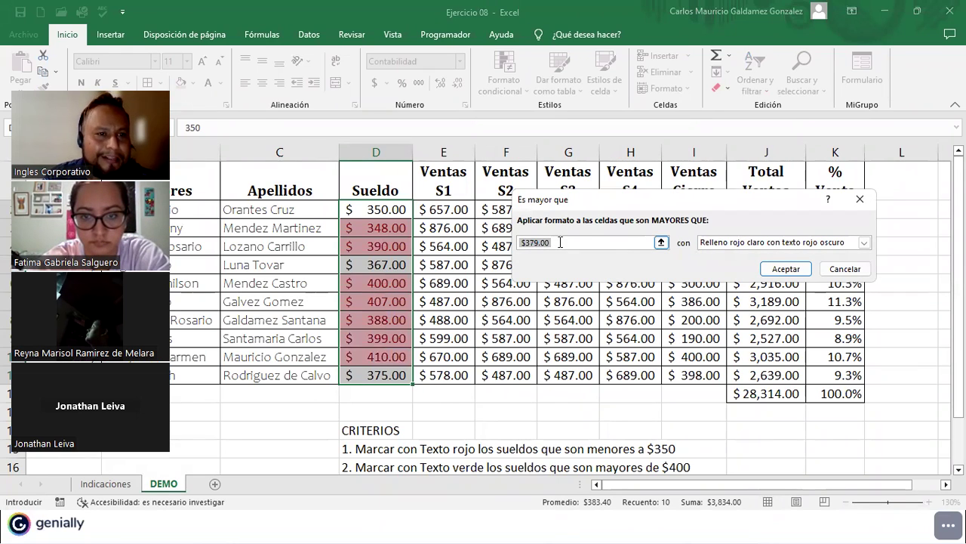
Set the threshold to 400 with green fill and dark green text
key("BackSpace")
type("400")
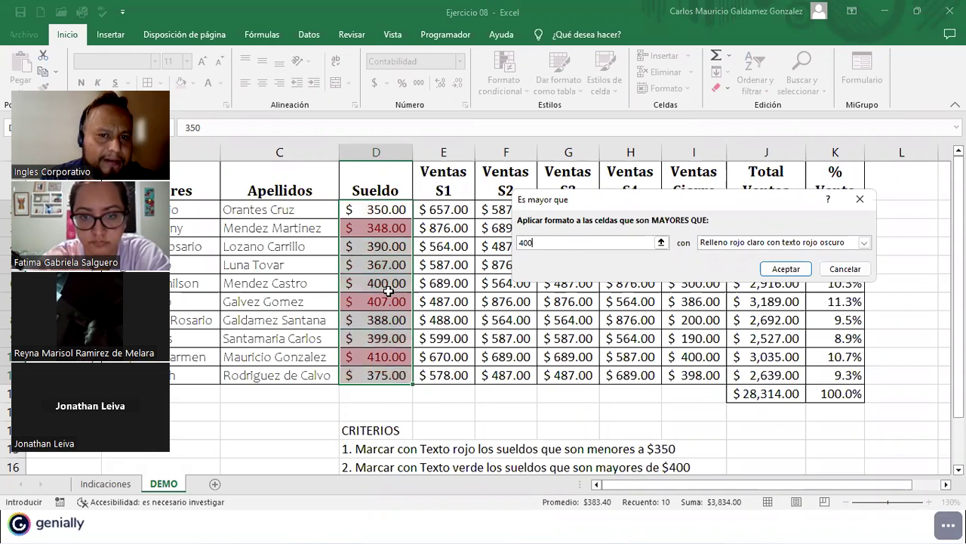
scroll(387, 287, "down", 2)
scroll(389, 289, "up", 2)
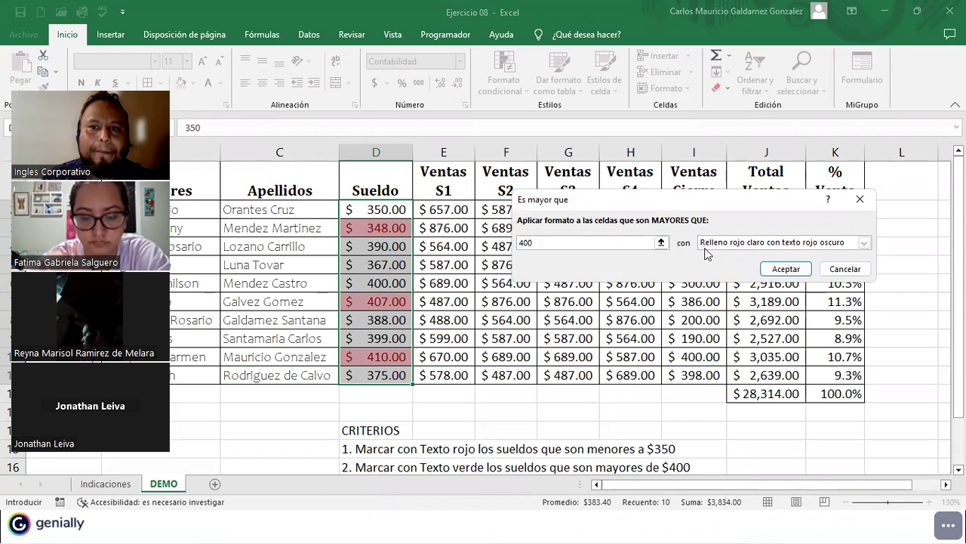
left_click(865, 242)
left_click(731, 274)
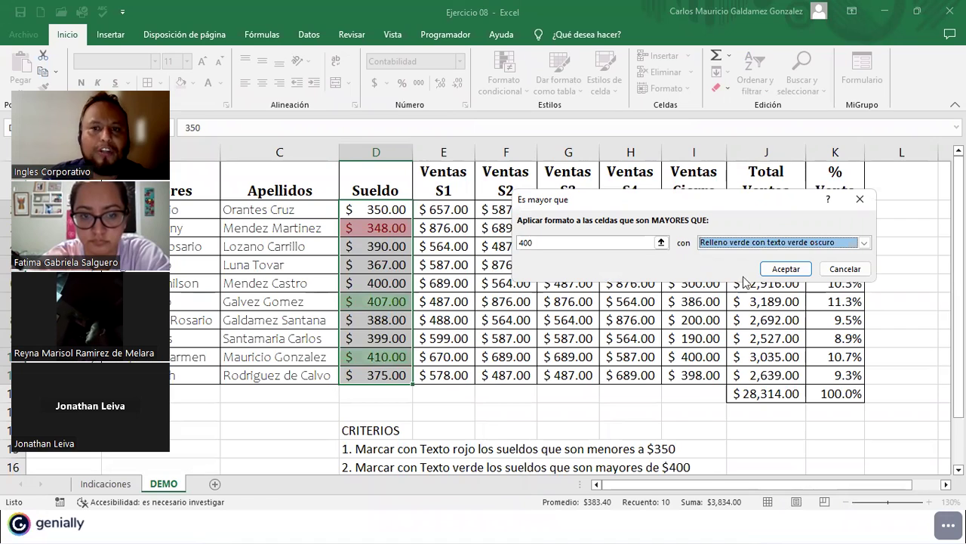
left_click(785, 269)
scroll(534, 295, "down", 2)
scroll(533, 295, "up", 2)
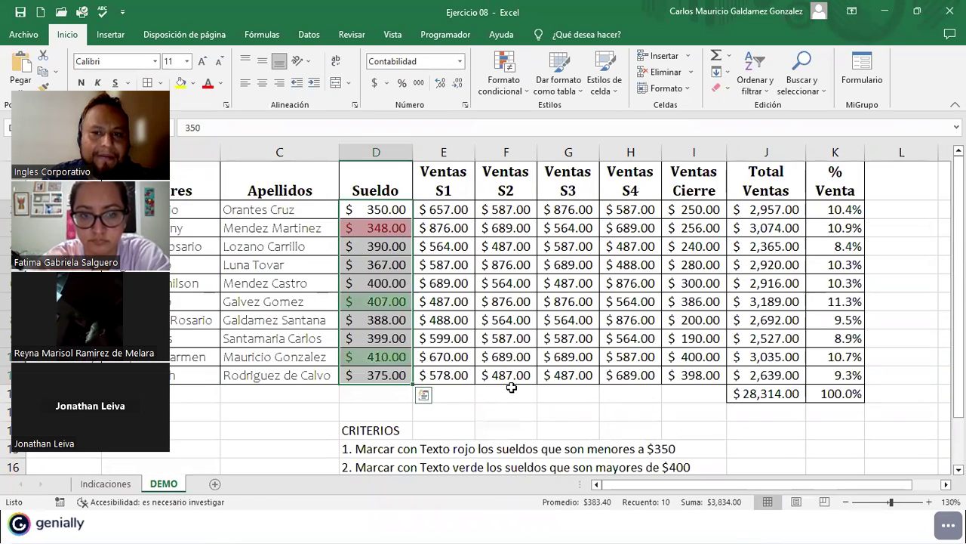
Select the weekly sales figures E4:I13, Ventas S1 through Ventas Cierre
scroll(559, 360, "down", 1)
scroll(559, 361, "up", 1)
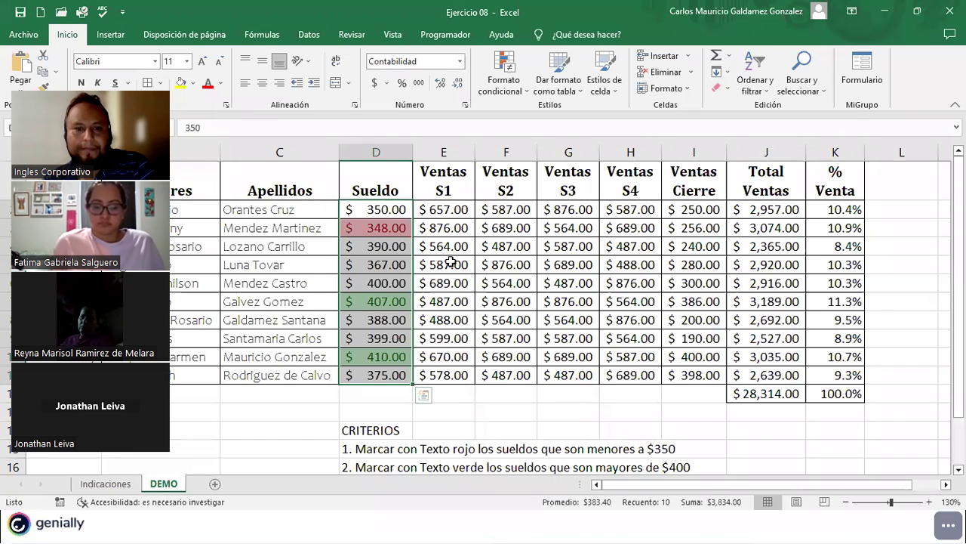
left_click(293, 305)
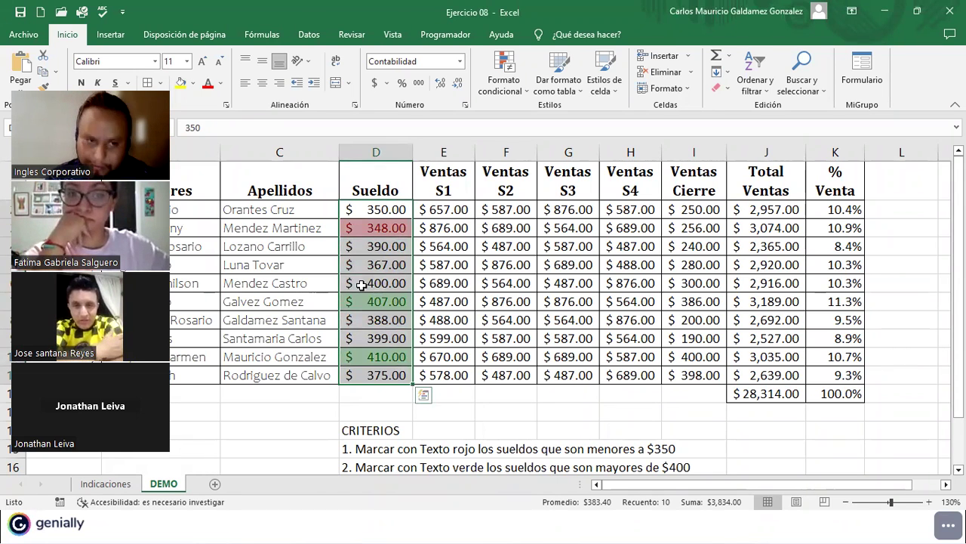
left_click(361, 285)
left_click_drag(371, 209, 394, 376)
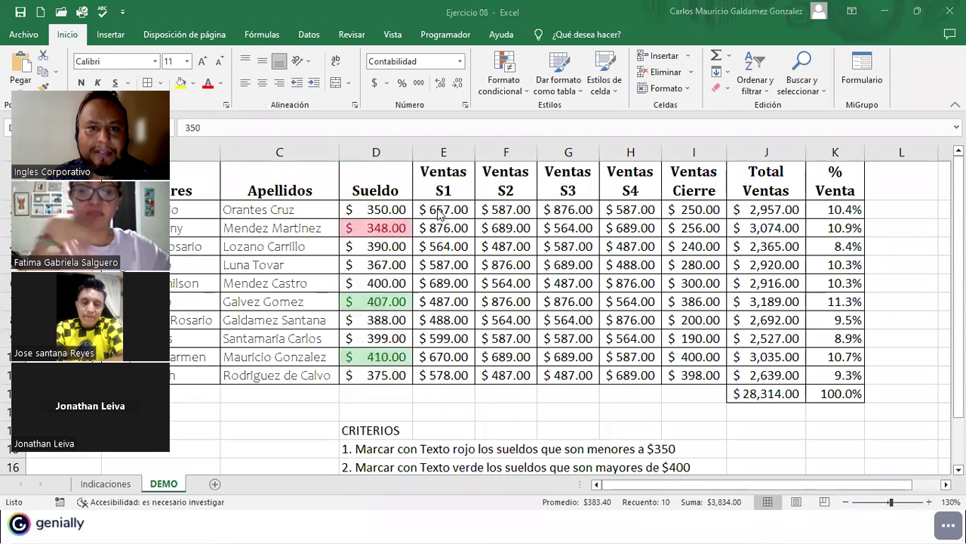
mouse_move(439, 209)
left_mouse_down()
mouse_move(579, 261)
mouse_move(693, 372)
left_mouse_up()
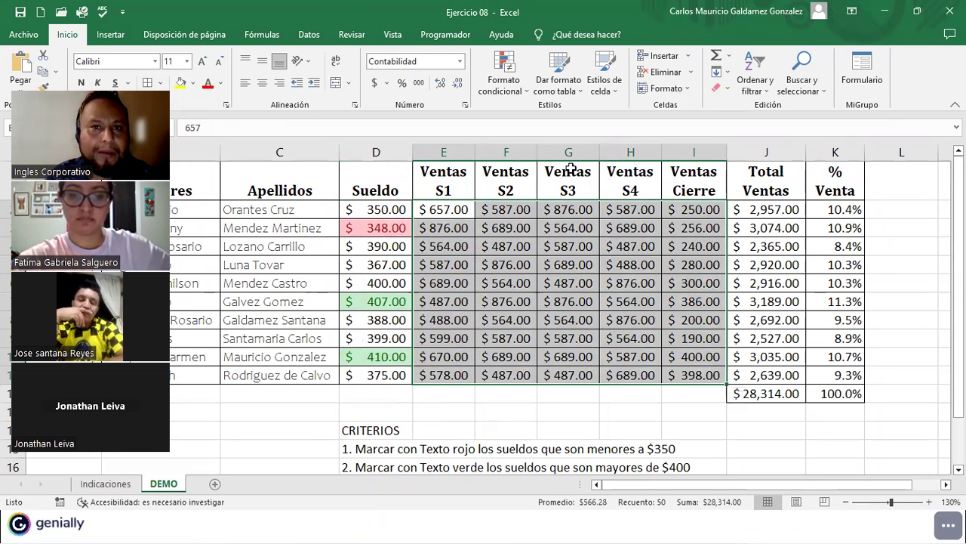
Add a Between rule for 400 to 600 with yellow fill and dark yellow text
left_click(503, 89)
mouse_move(560, 124)
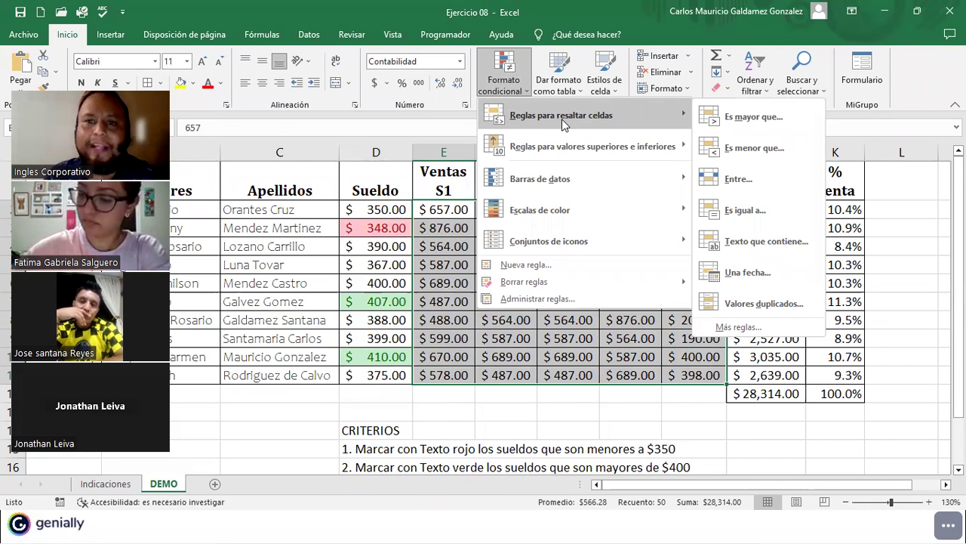
left_click(730, 181)
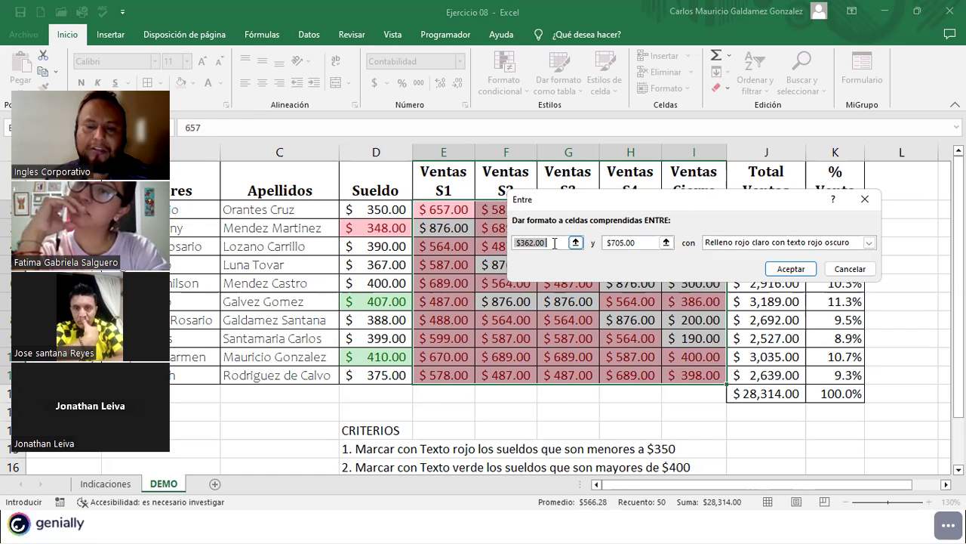
type("4")
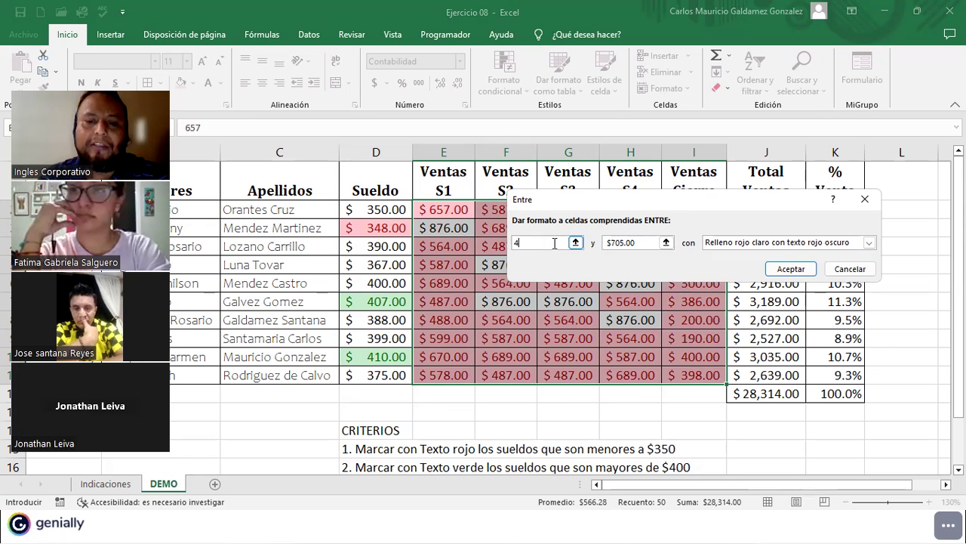
type("00")
key("Tab")
type("600")
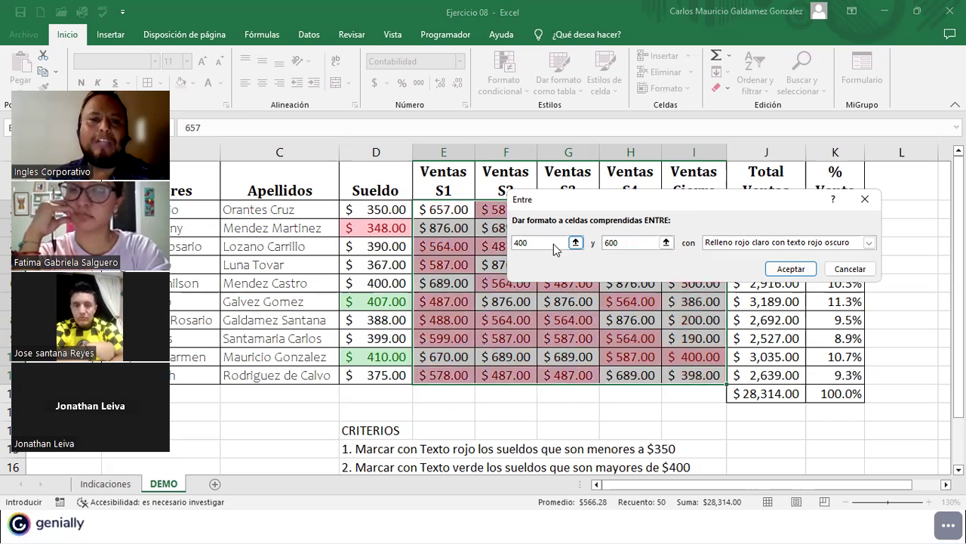
left_click(739, 243)
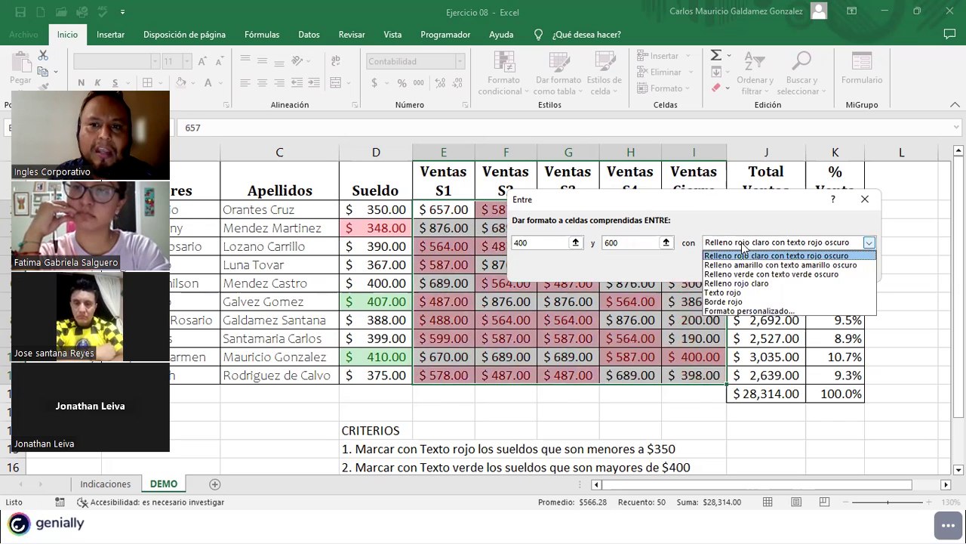
left_click(754, 265)
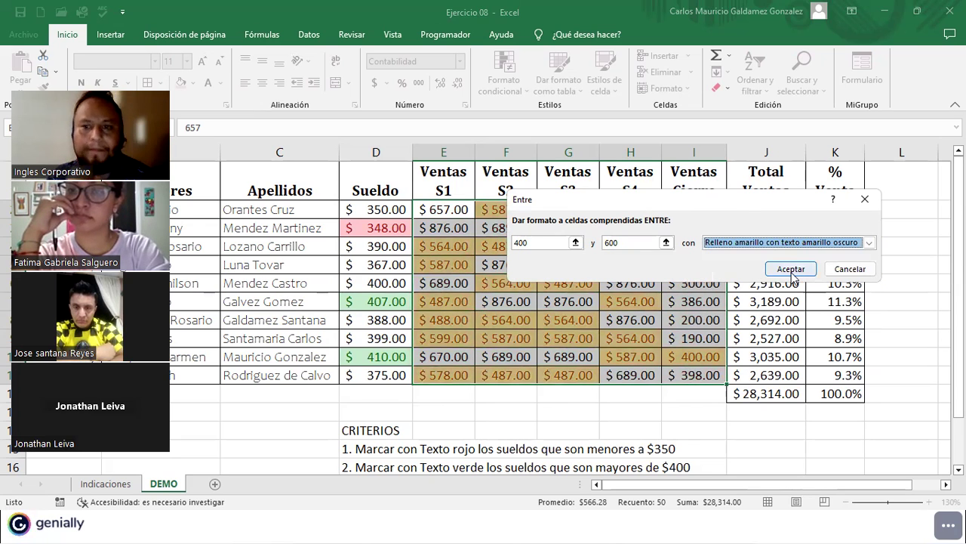
left_click(791, 269)
left_click(506, 357)
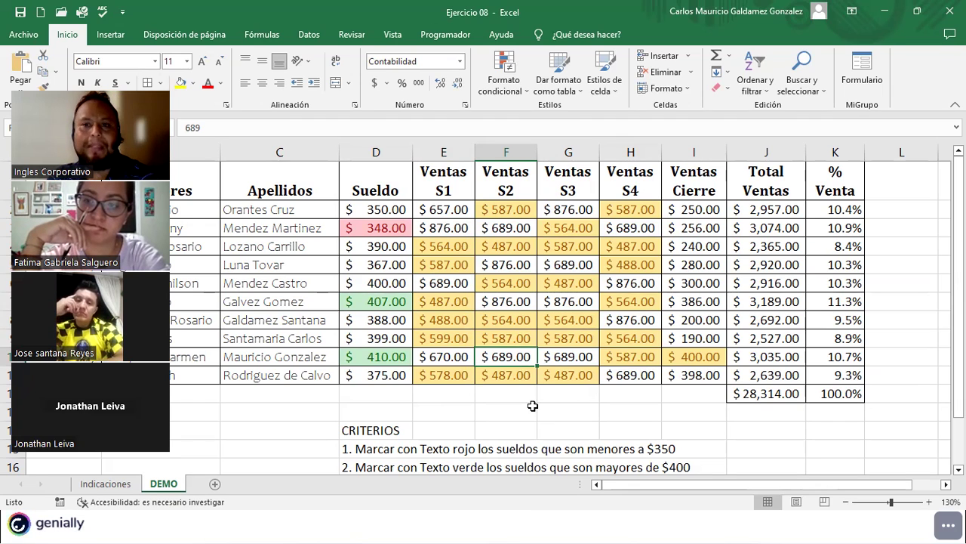
left_click(525, 372)
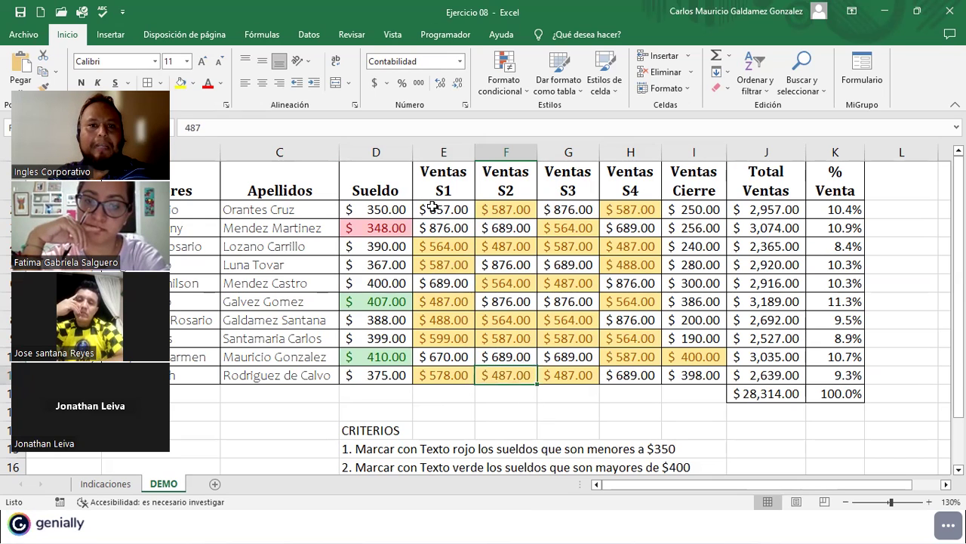
left_click_drag(432, 210, 678, 369)
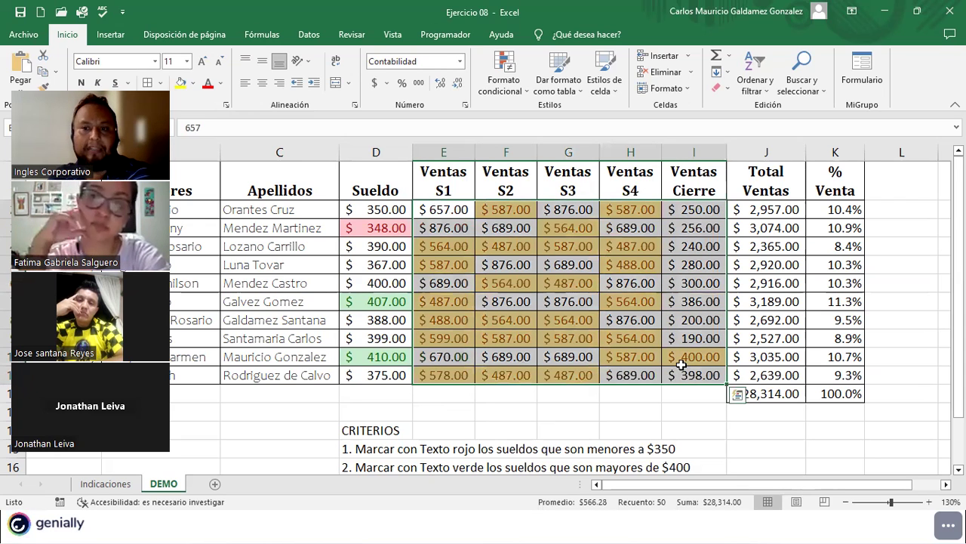
left_click(681, 365)
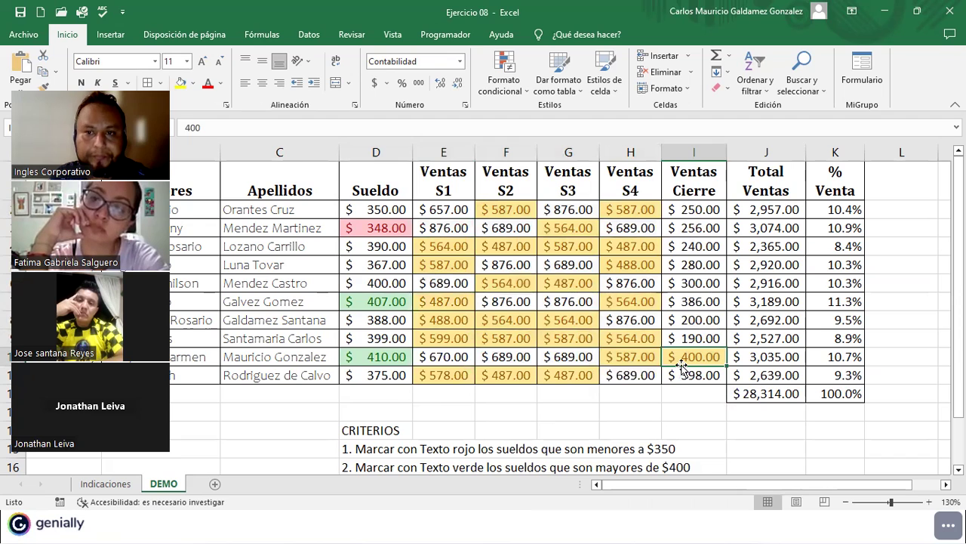
Select the Total Ventas values and add an Equal To 3035 rule with red text
left_click_drag(736, 210, 757, 375)
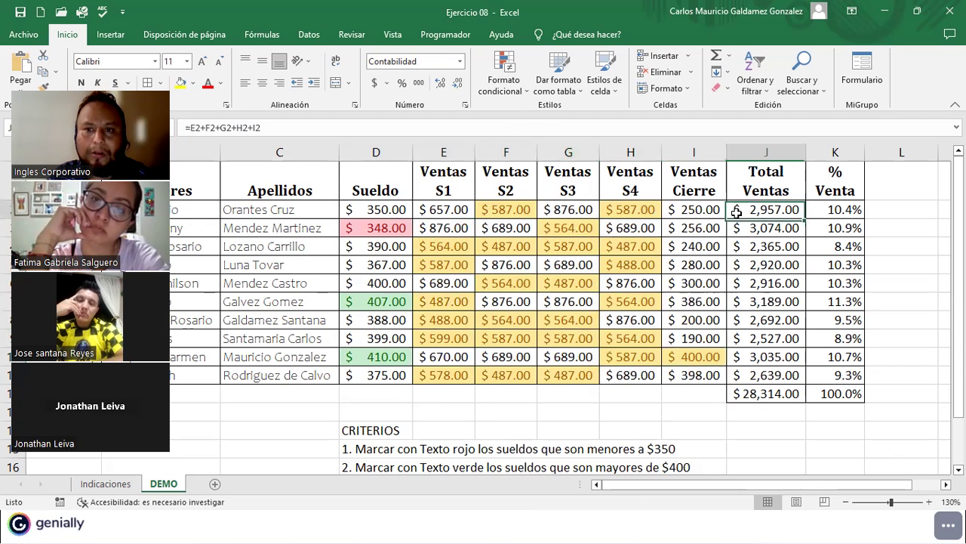
left_click(533, 89)
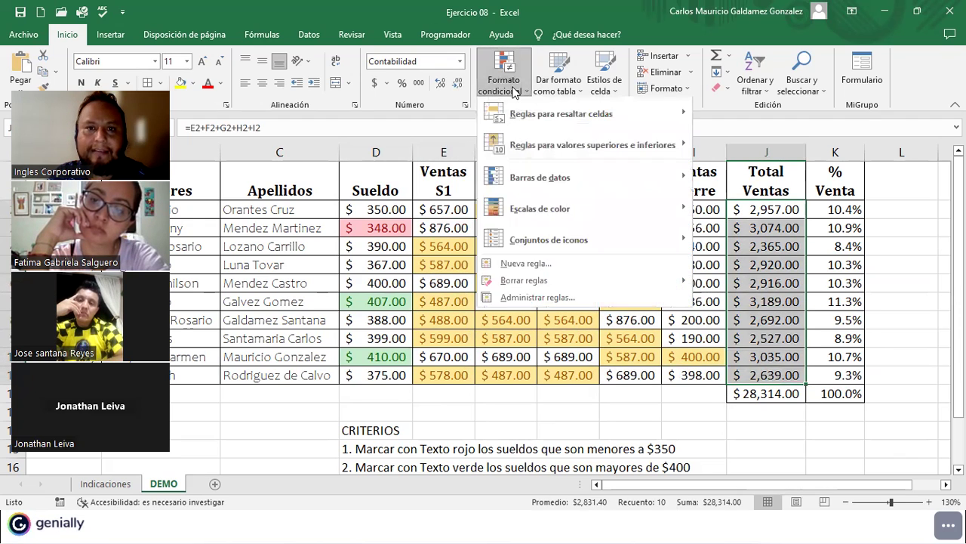
mouse_move(580, 119)
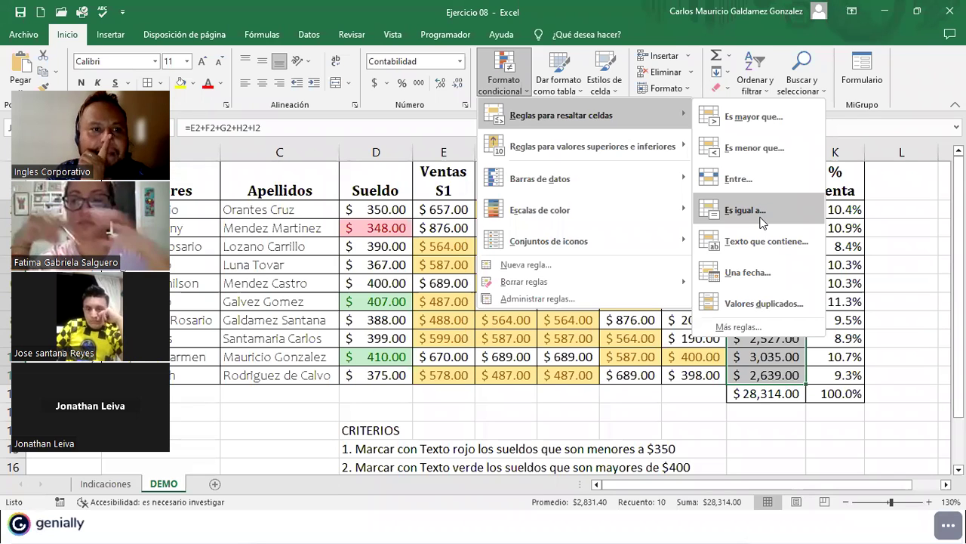
left_click(762, 223)
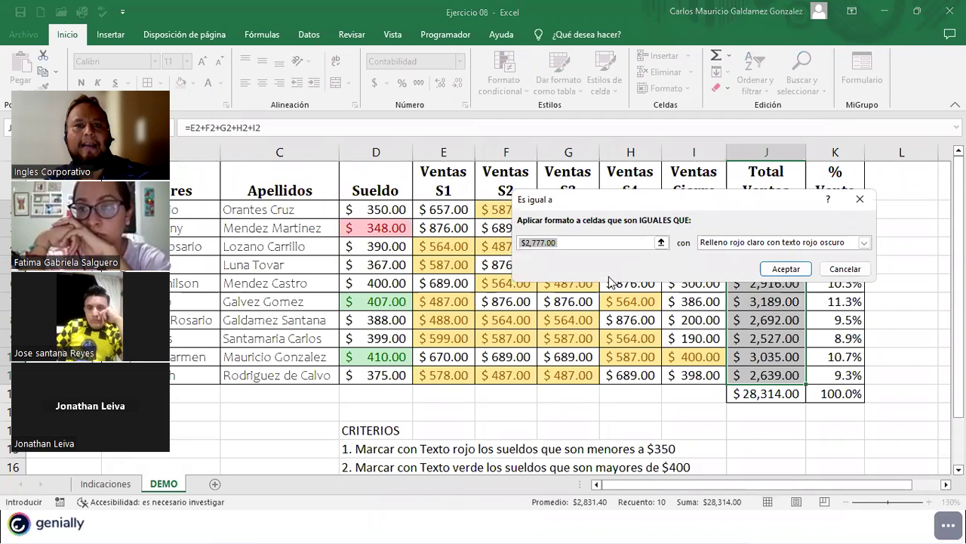
type("3")
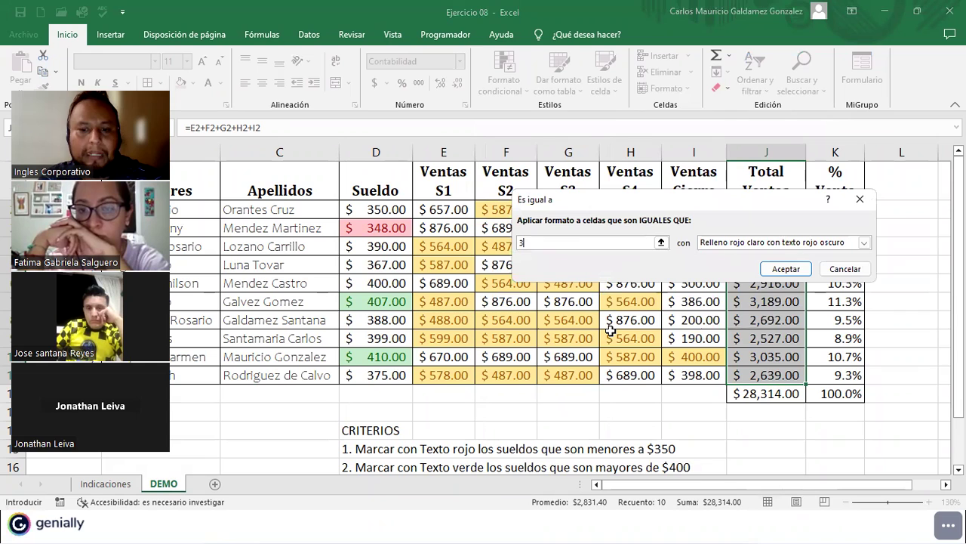
type("035")
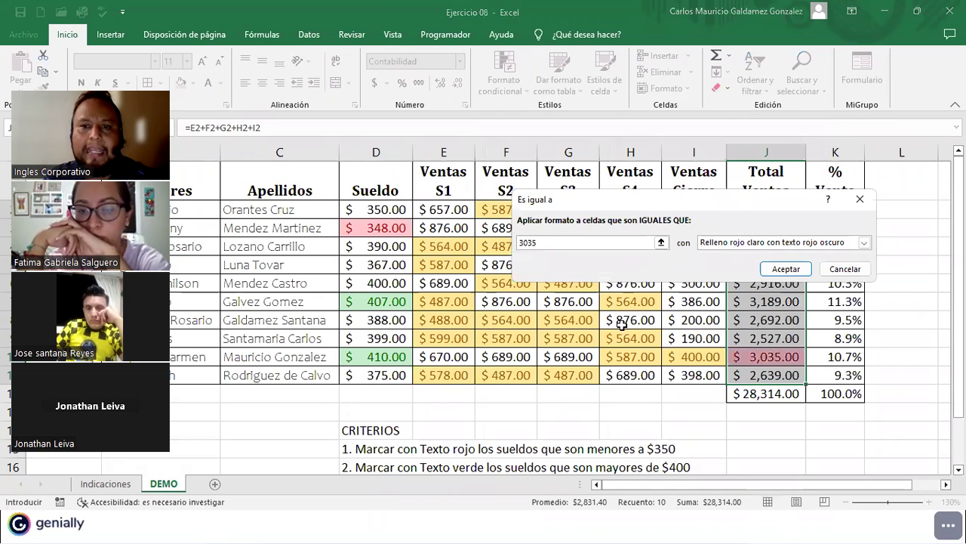
left_click(739, 244)
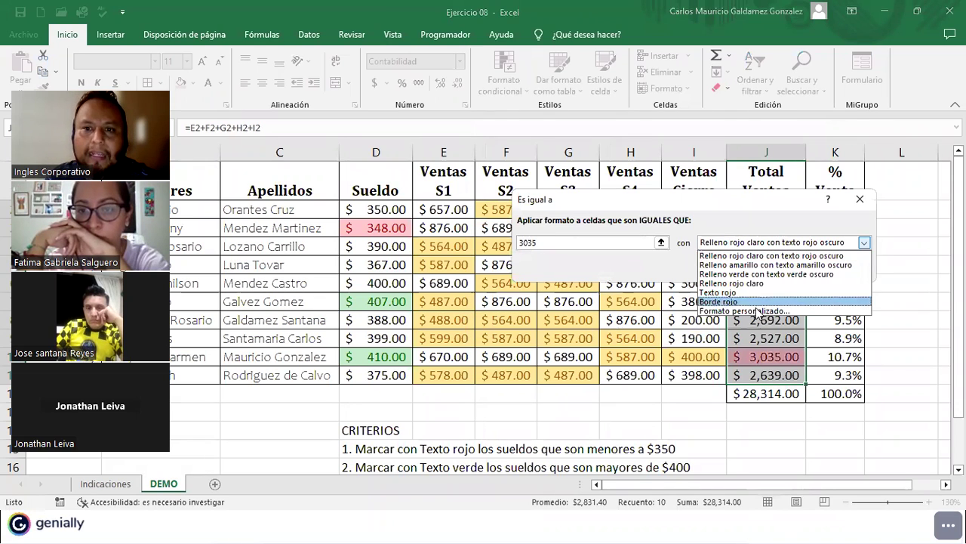
left_click(725, 292)
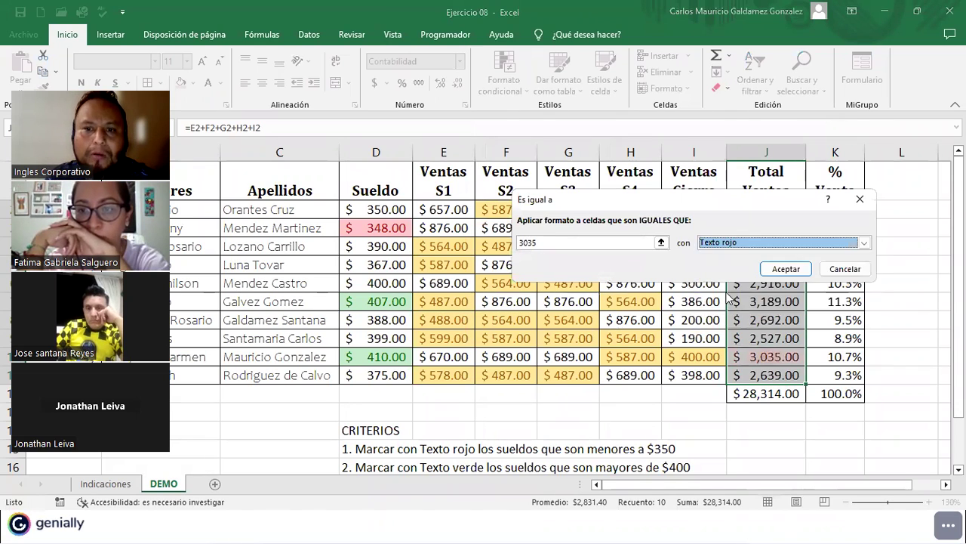
left_click(752, 247)
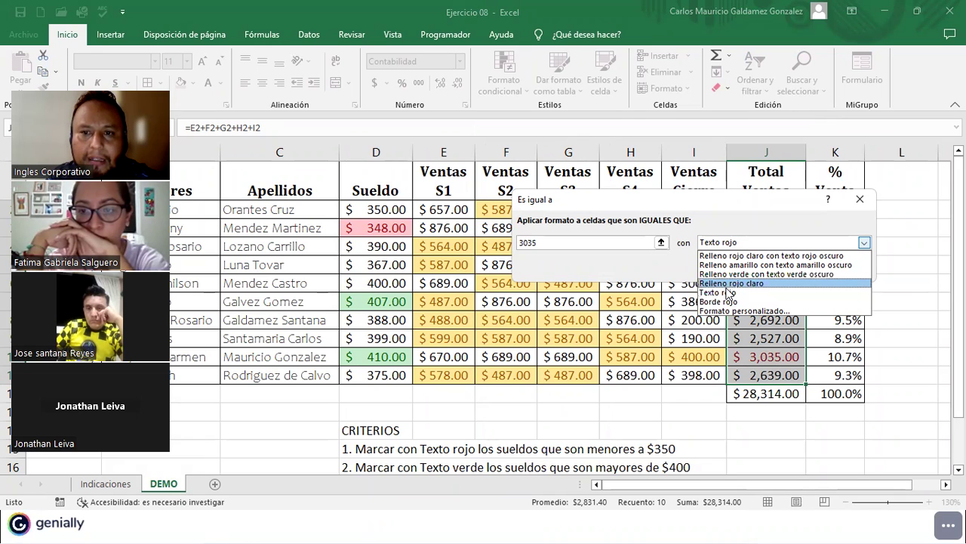
left_click(727, 296)
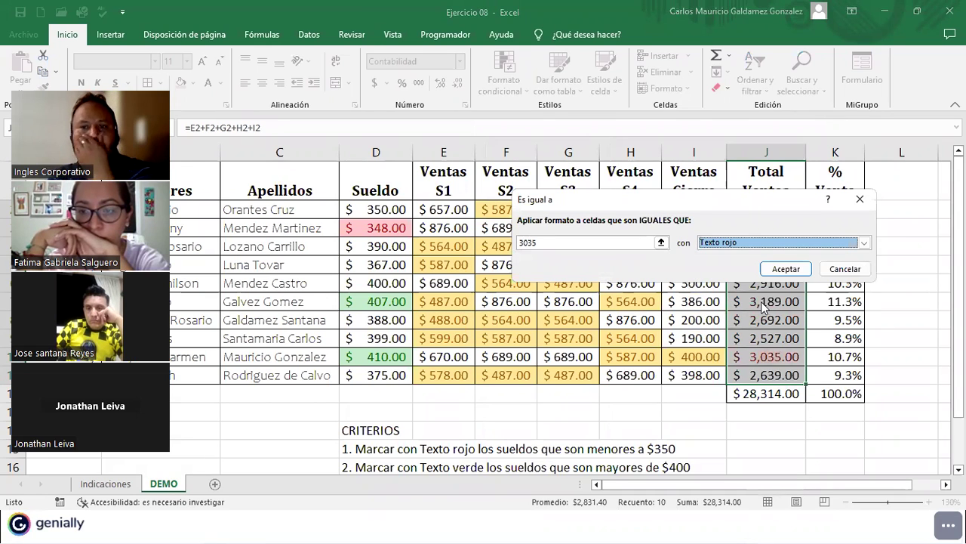
left_click(540, 244)
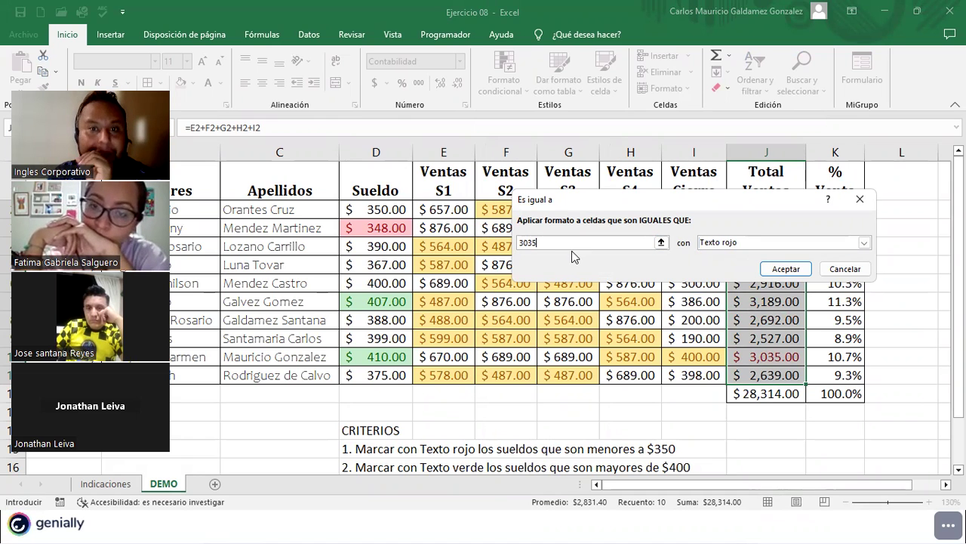
left_click(784, 268)
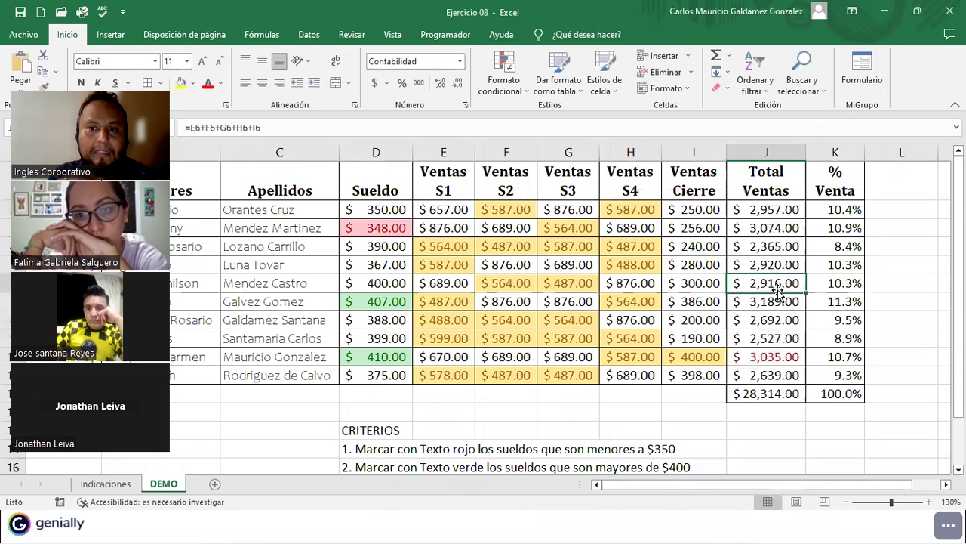
Reselect the Total Ventas column and check the total cell showing 2,639.00
left_click_drag(753, 210, 785, 381)
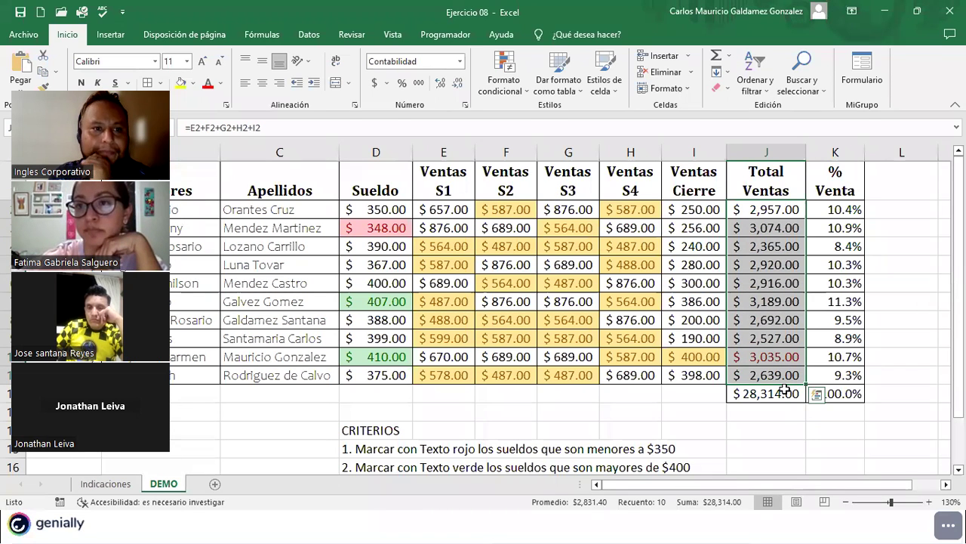
left_click(504, 76)
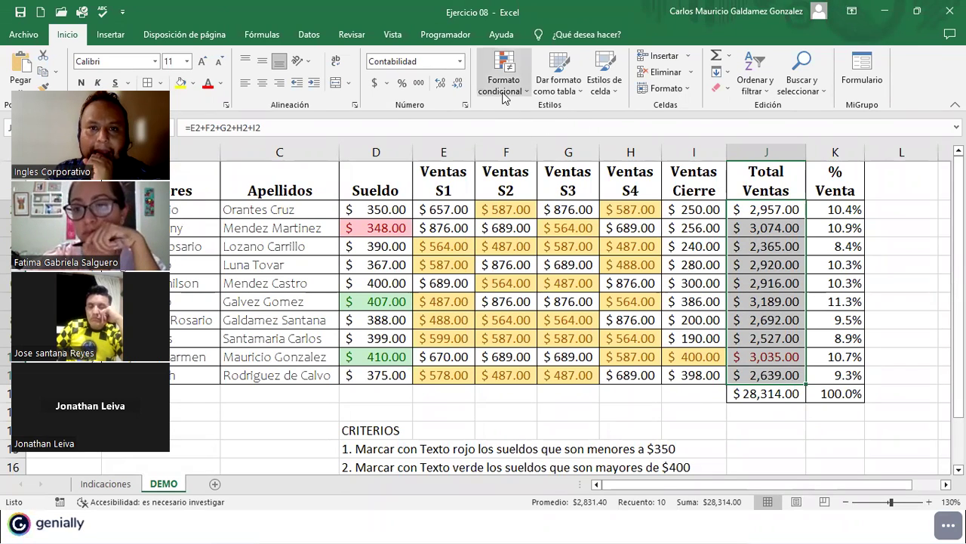
mouse_move(541, 123)
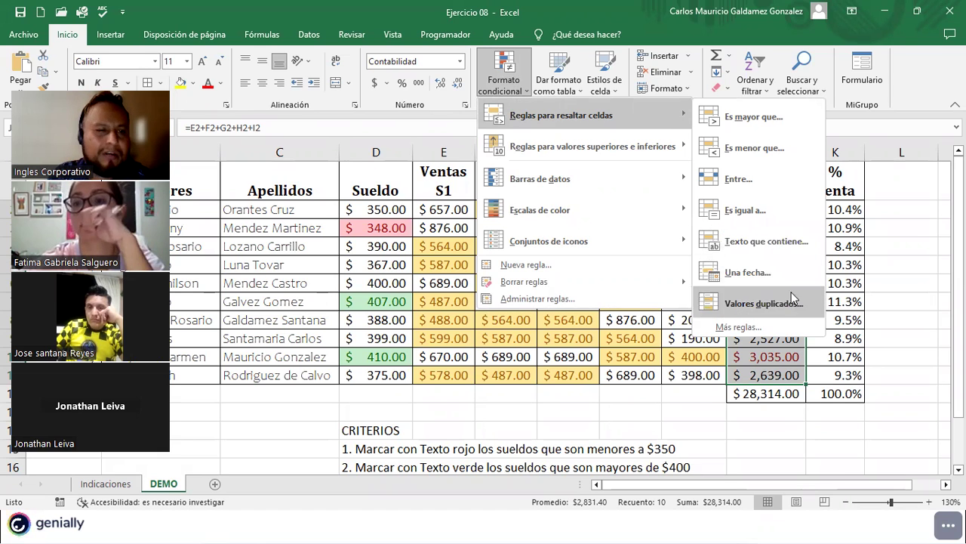
key("Escape")
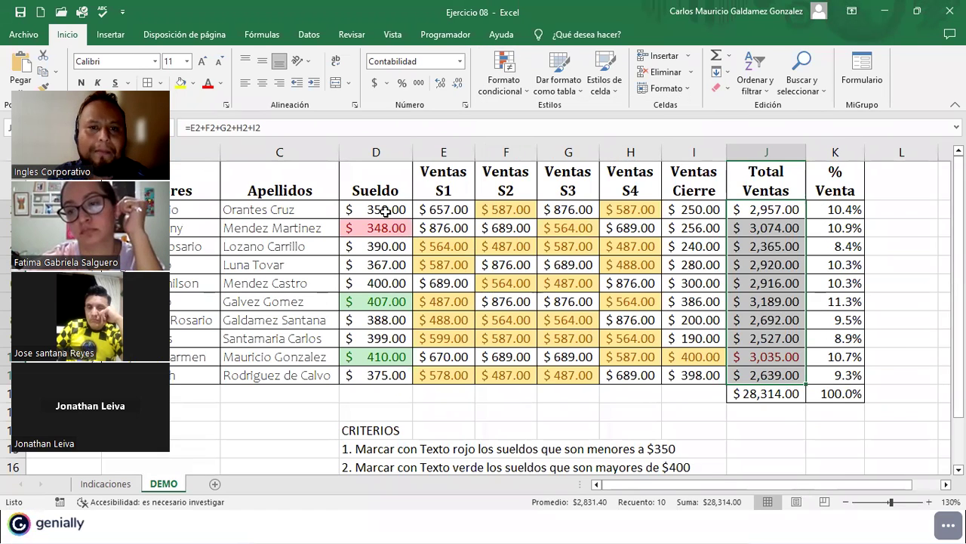
left_click_drag(385, 212, 573, 246)
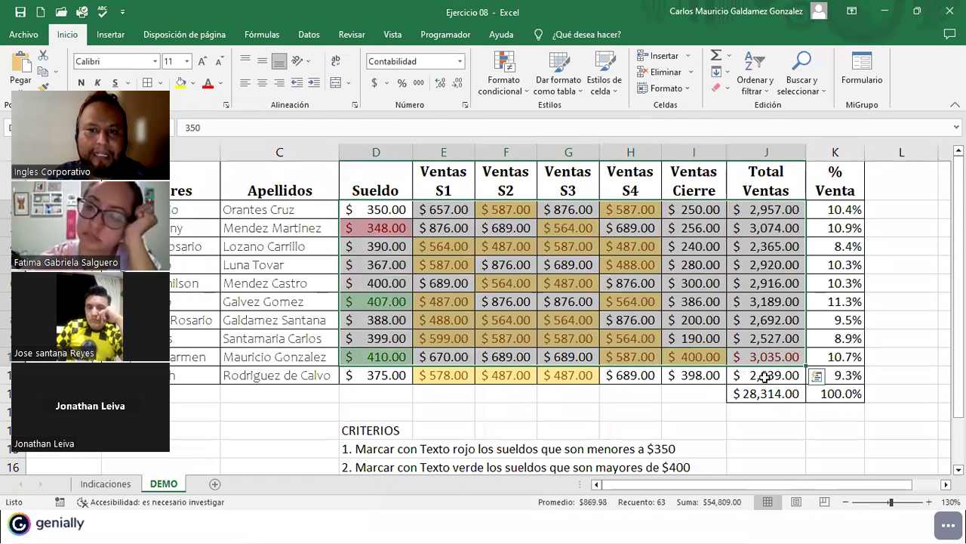
left_click(764, 375)
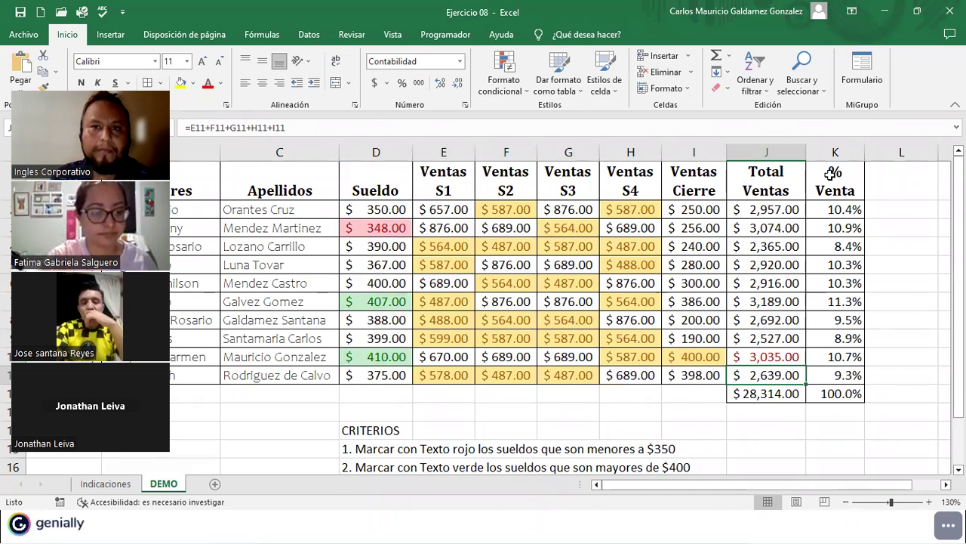
Go to the Indicaciones sheet and read the activity instructions in K17 to K19
left_click(106, 484)
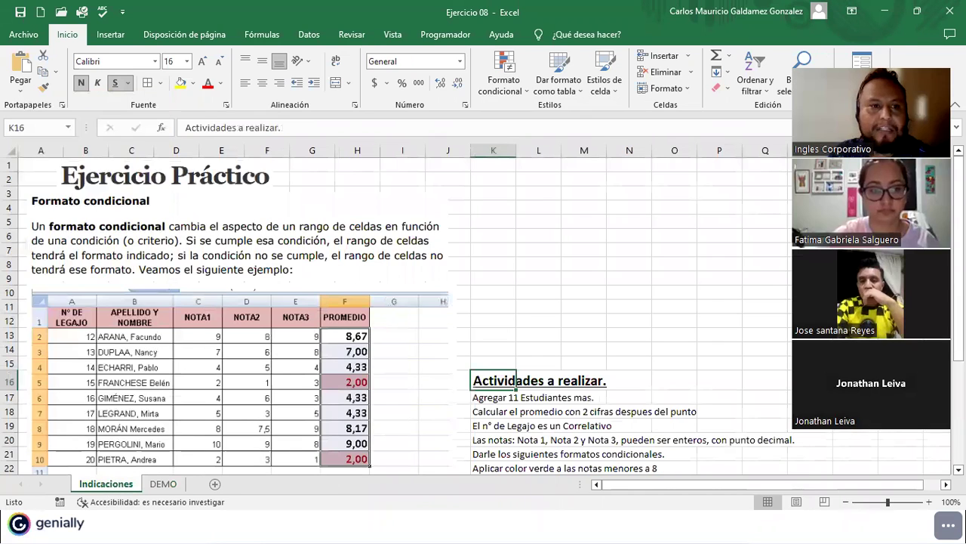
left_click(181, 245)
scroll(207, 262, "down", 2)
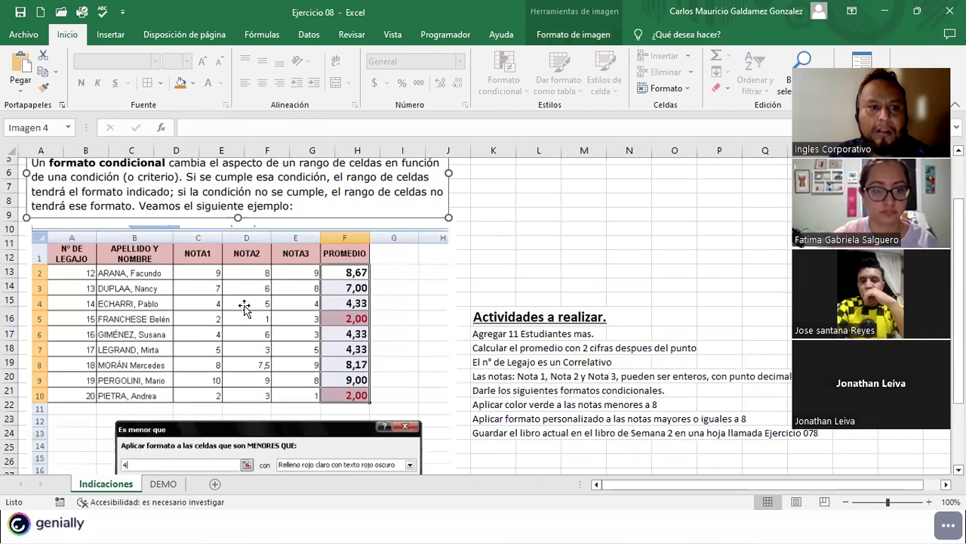
scroll(245, 308, "down", 1)
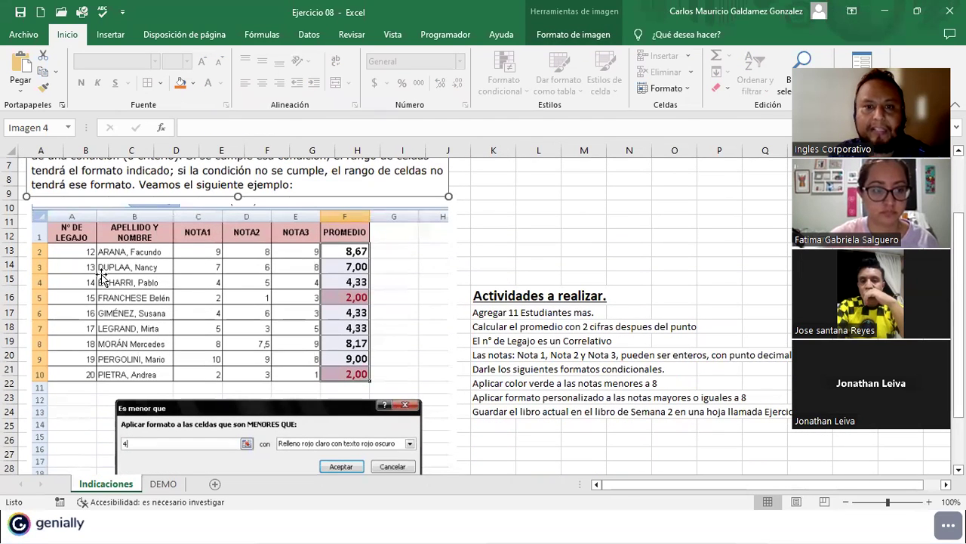
left_click(480, 312)
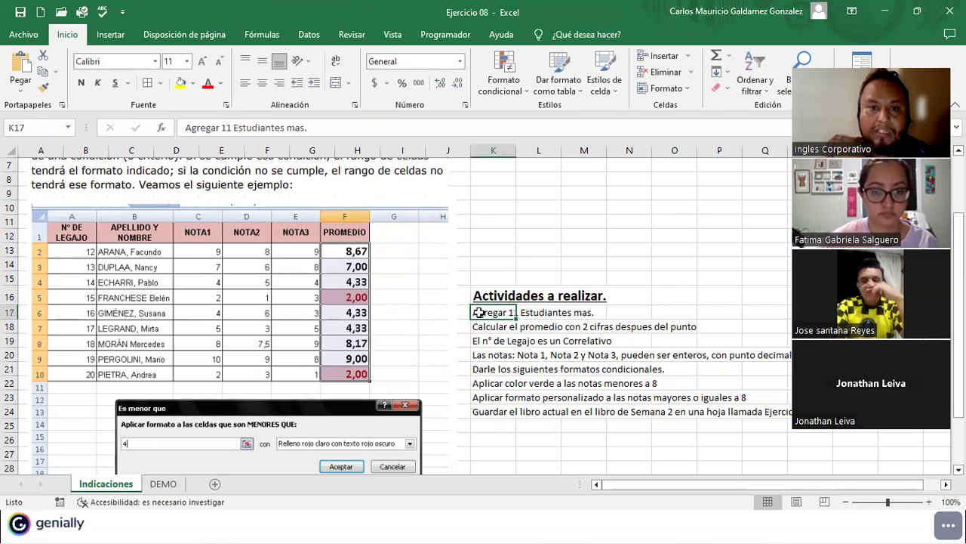
left_click(482, 327)
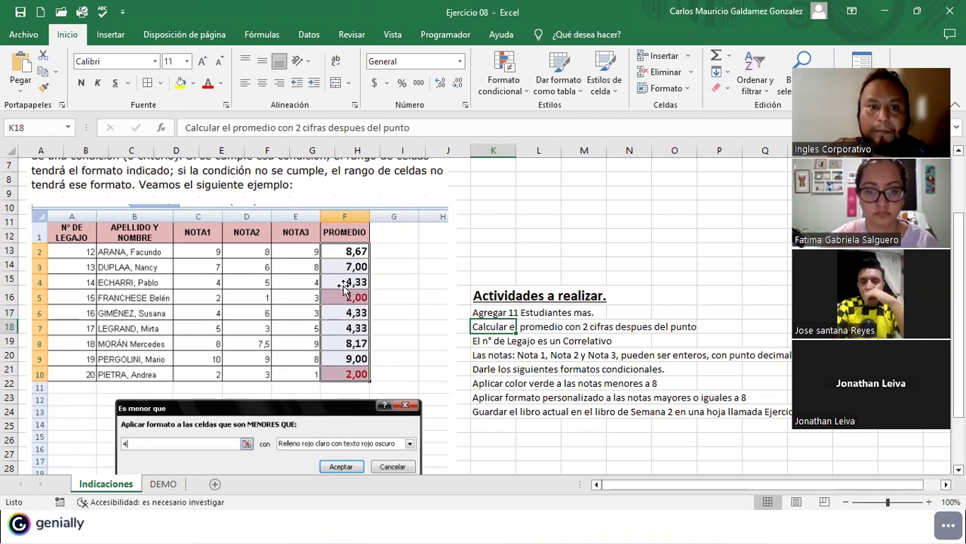
left_click(477, 341)
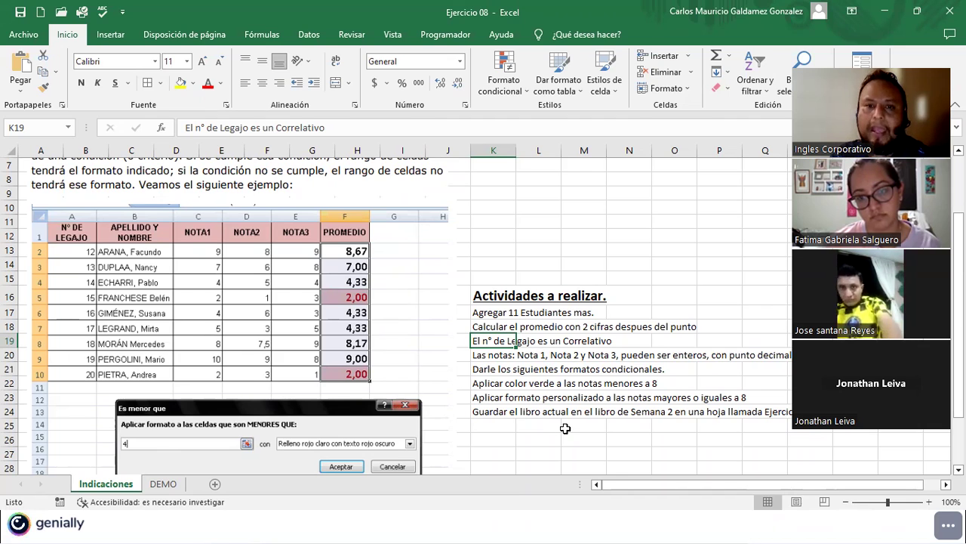
Review the rules in the Rules Manager and preview a Greater Than rule without applying it
left_click(498, 83)
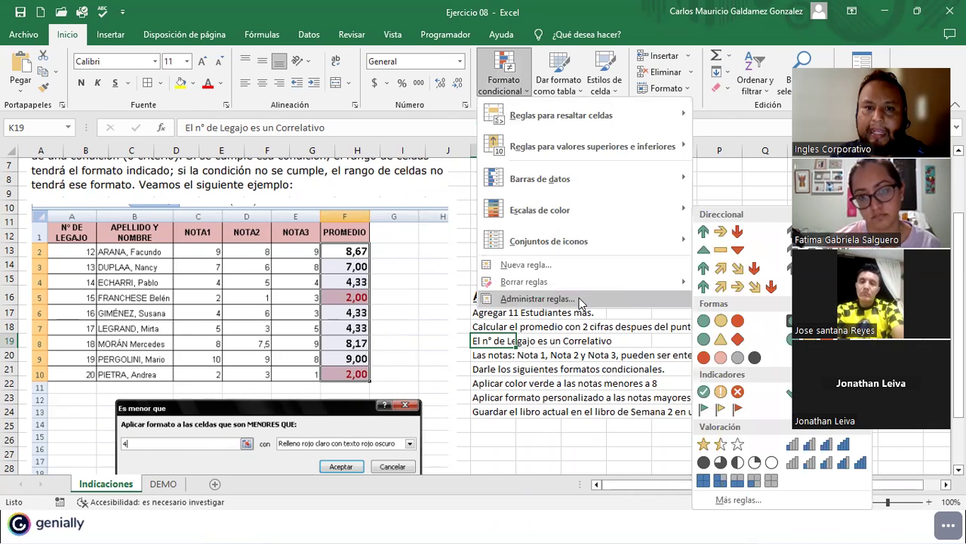
left_click(580, 299)
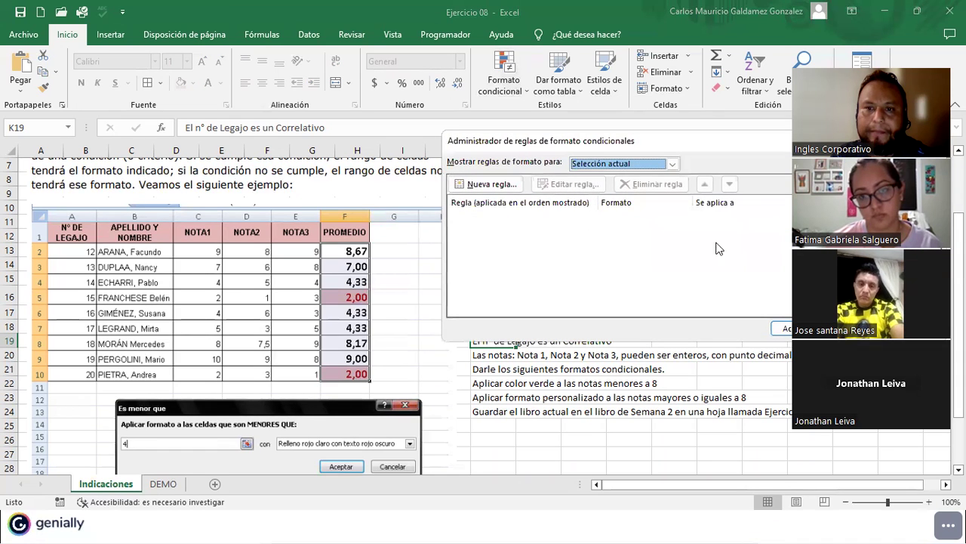
left_click_drag(674, 139, 509, 128)
left_click(688, 320)
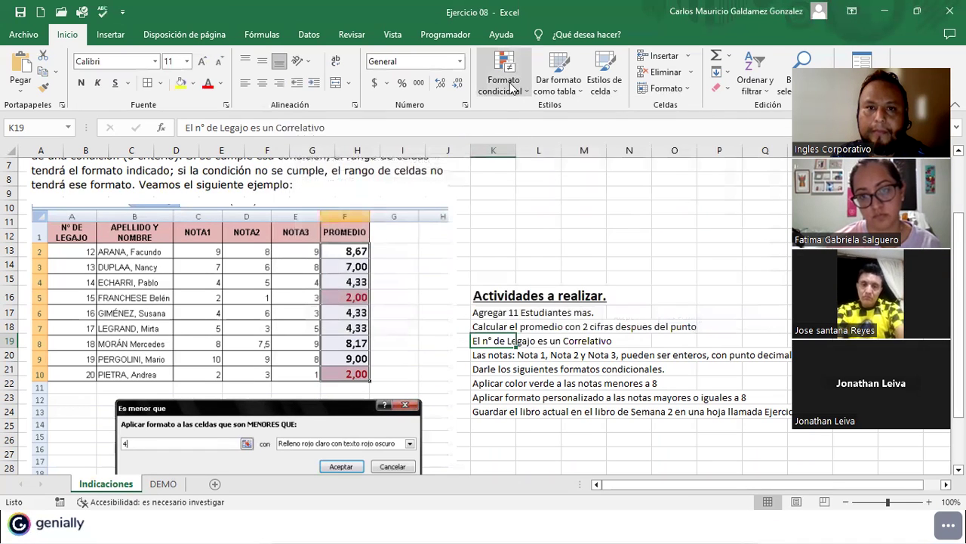
left_click(511, 88)
mouse_move(626, 121)
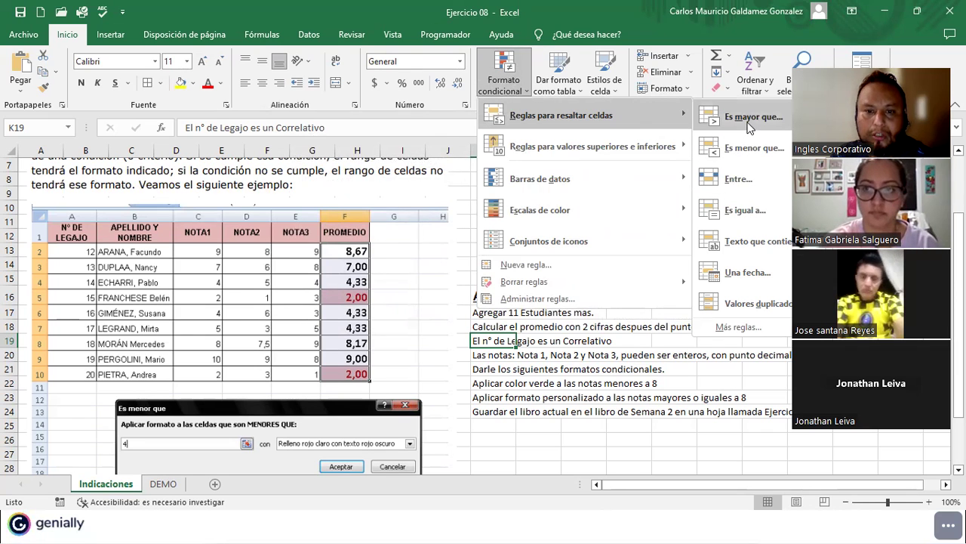
left_click(754, 121)
left_click(596, 236)
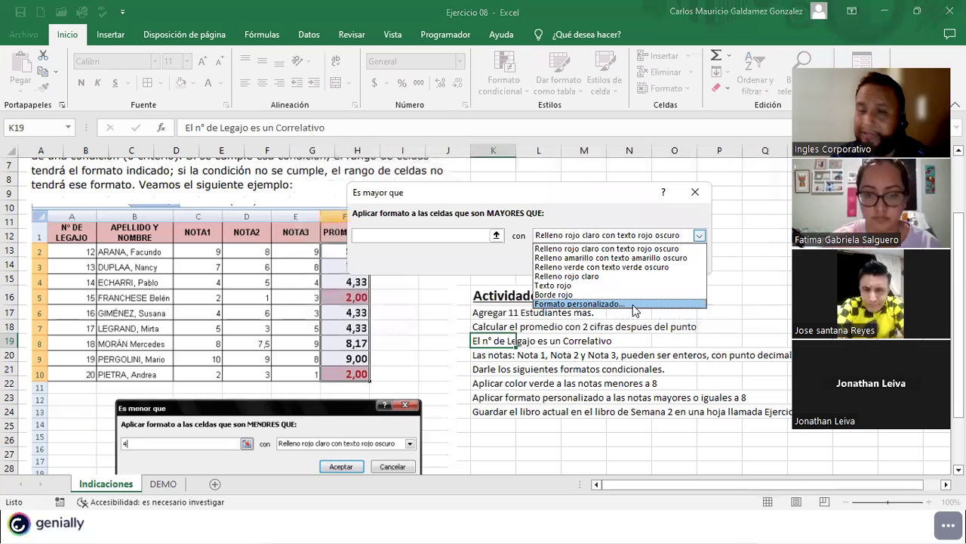
left_click(589, 249)
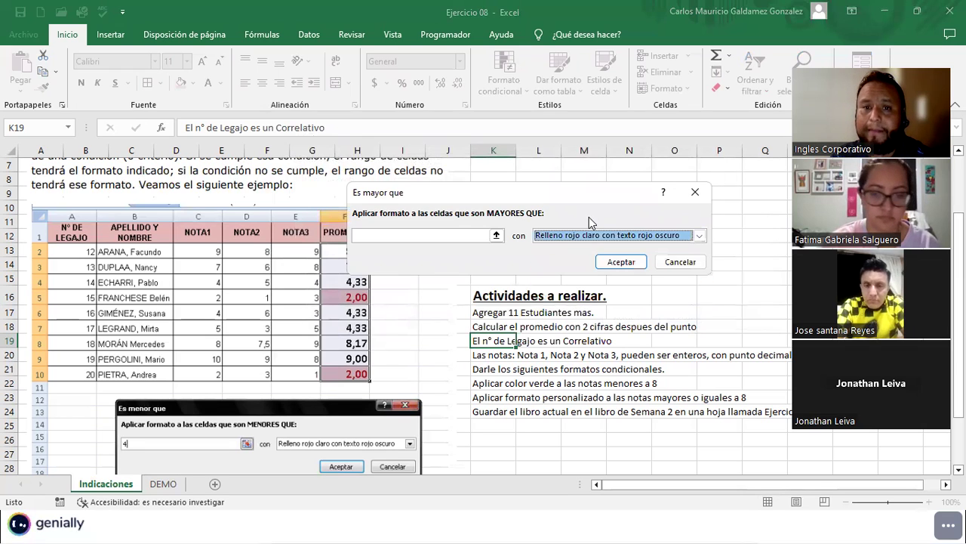
left_click(680, 266)
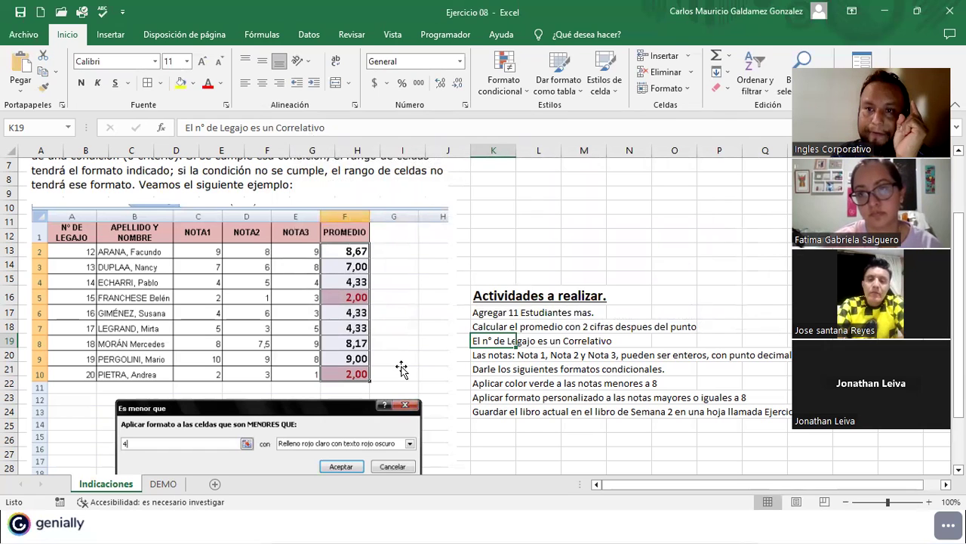
Read the Agregar 11 Estudiantes mas and average tasks, then go to File > Save As
left_click(521, 312)
left_click(535, 264)
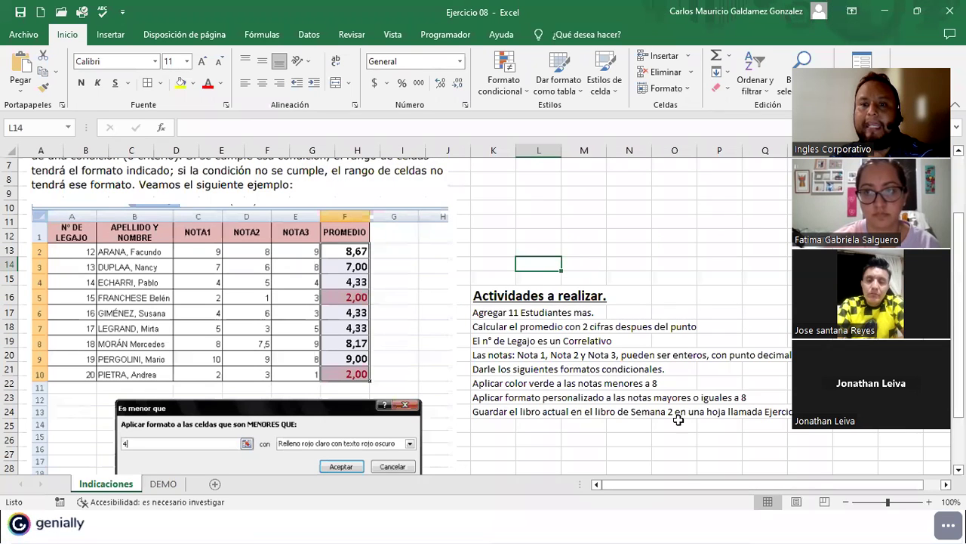
left_click(545, 312)
left_click(484, 310)
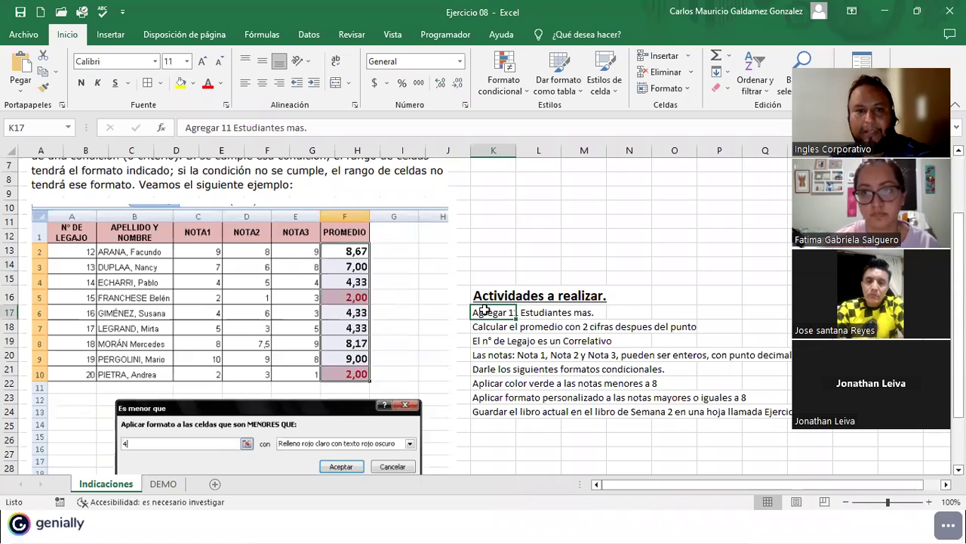
left_click(490, 326)
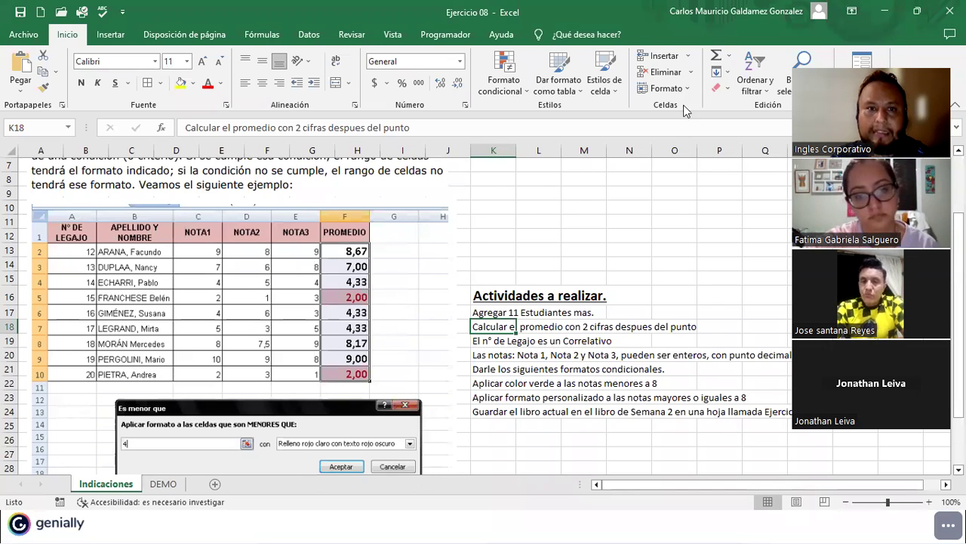
left_click(21, 37)
left_click(66, 227)
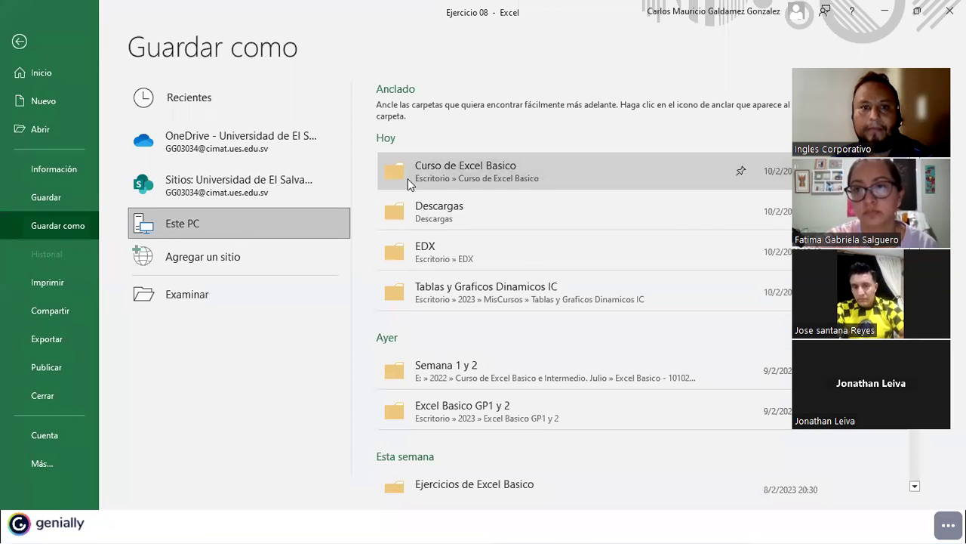
Save the workbook as Ejercicio 08_2 in Curso de Excel Basico and return to DEMO
left_click(408, 178)
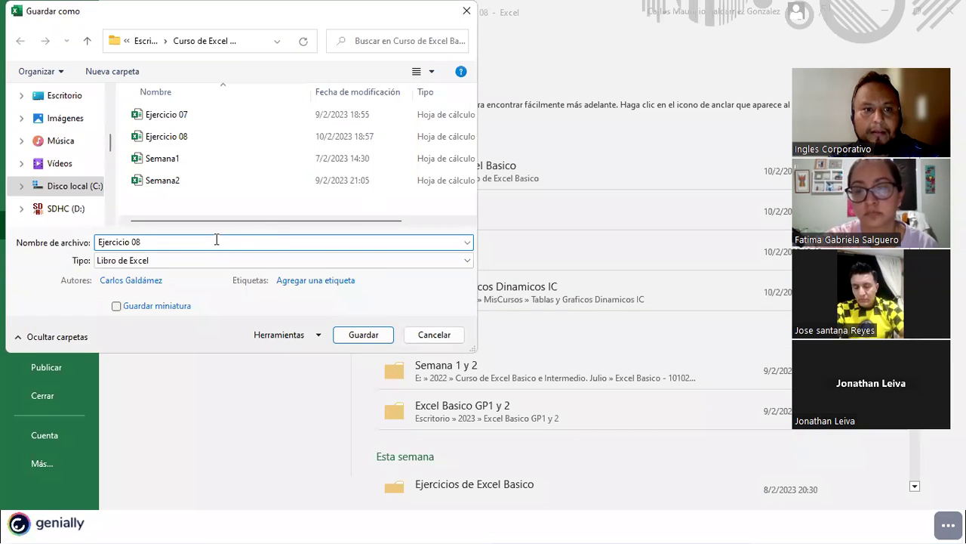
key("Return")
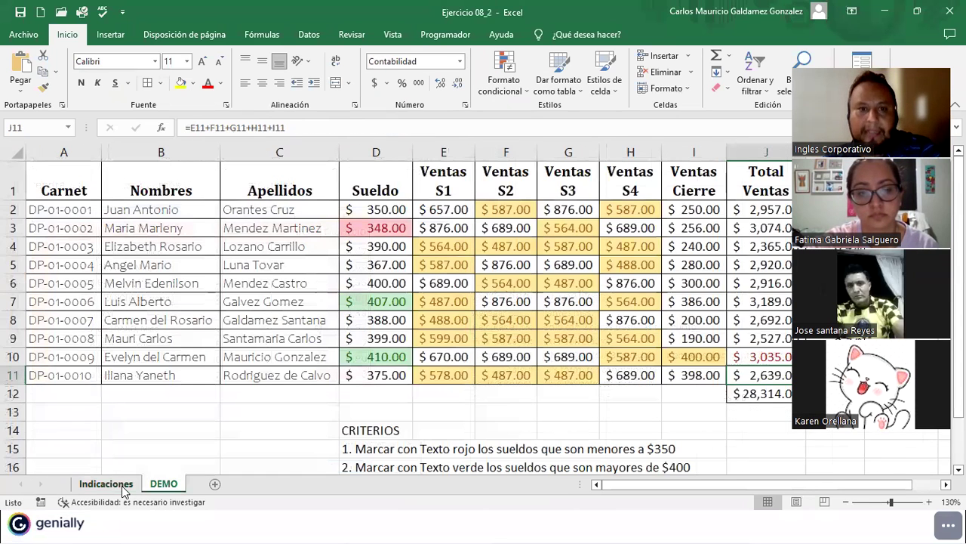
left_click(163, 483)
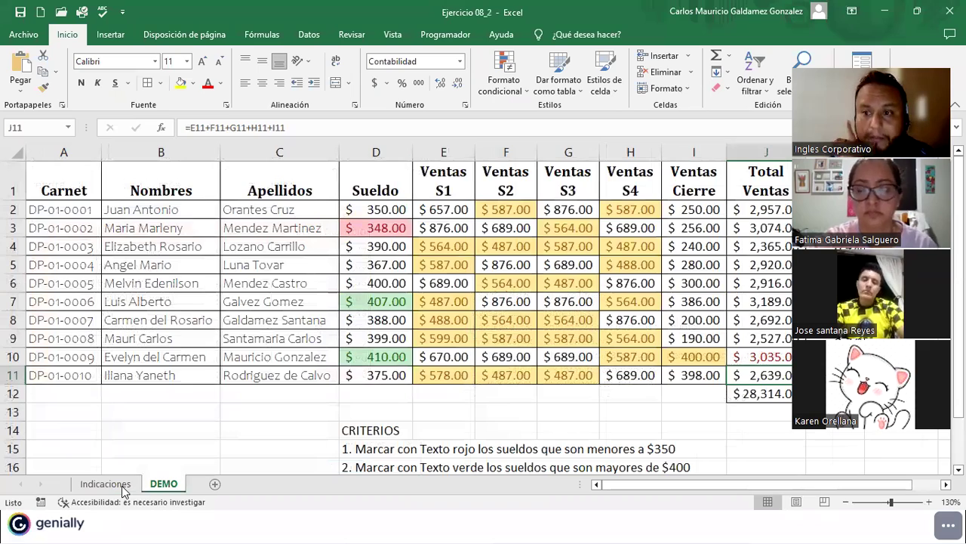
left_click(621, 306)
key("Right")
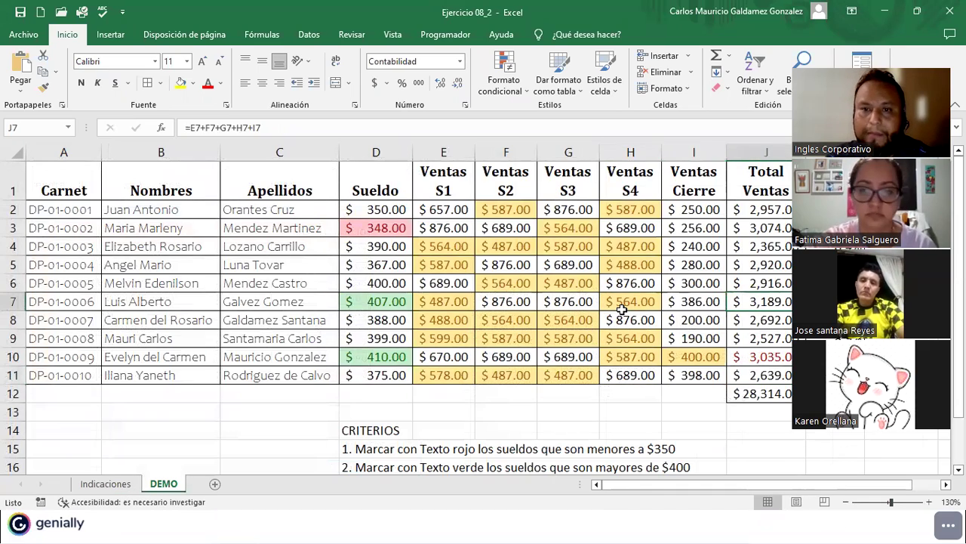
key("Right")
key("Right")
key("Right")
key("Right")
key("Right")
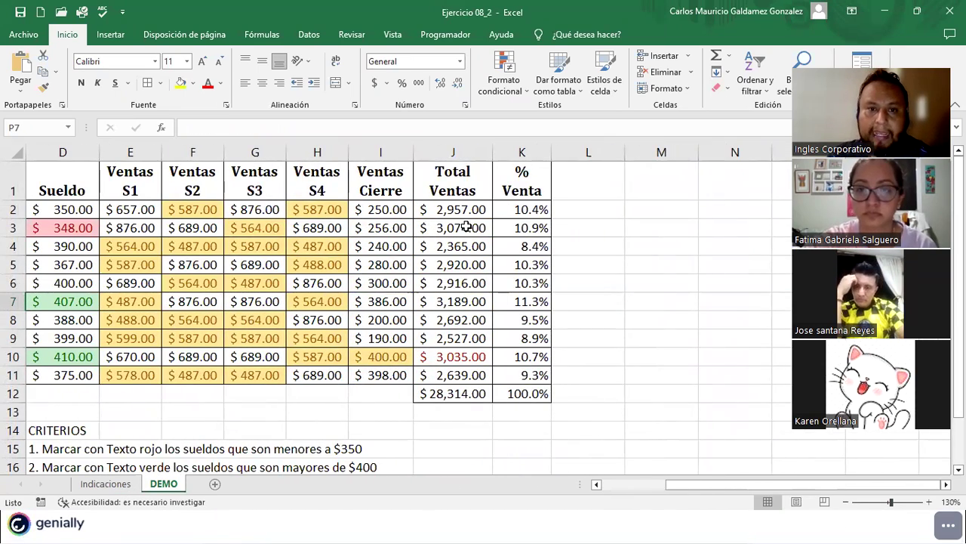
left_click(473, 214)
left_click(527, 209)
double_click(516, 212)
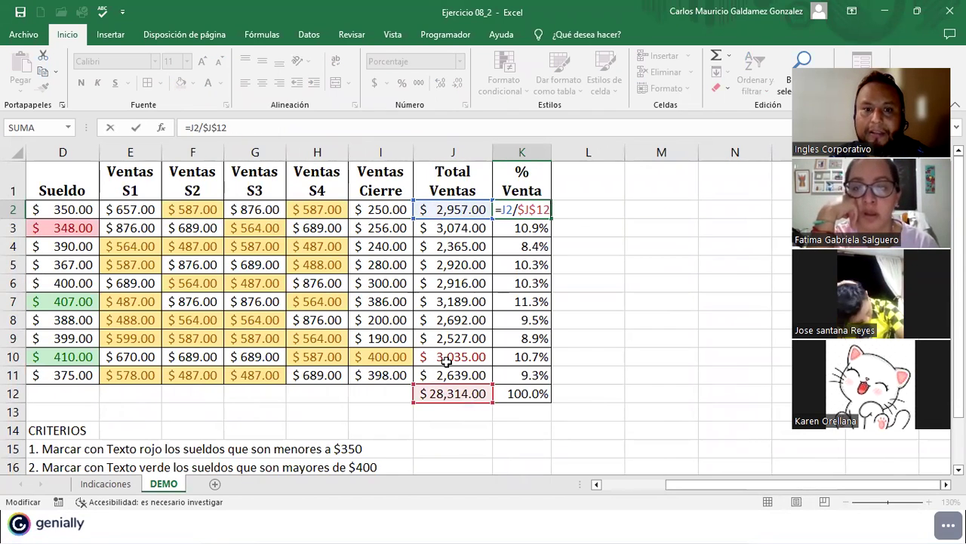
key("Tab")
left_click(524, 211)
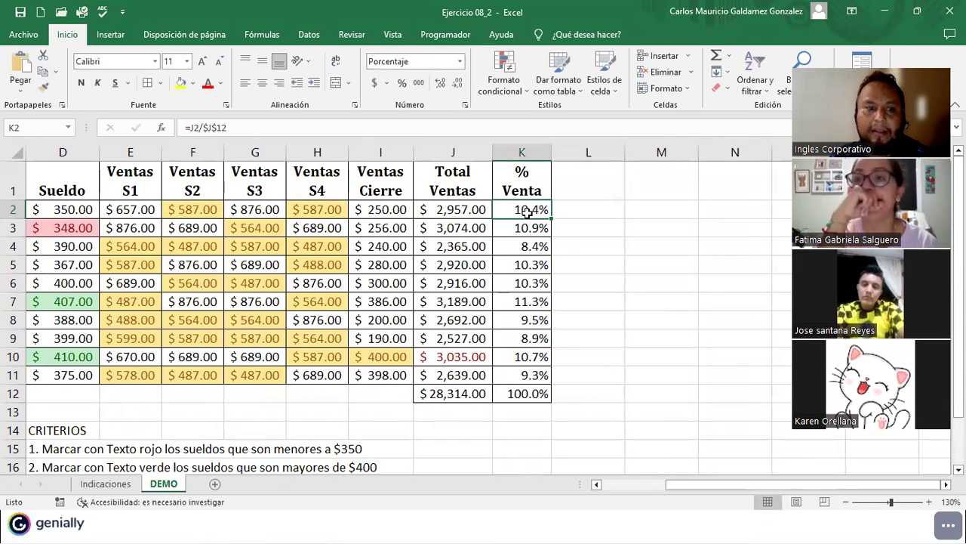
double_click(530, 212)
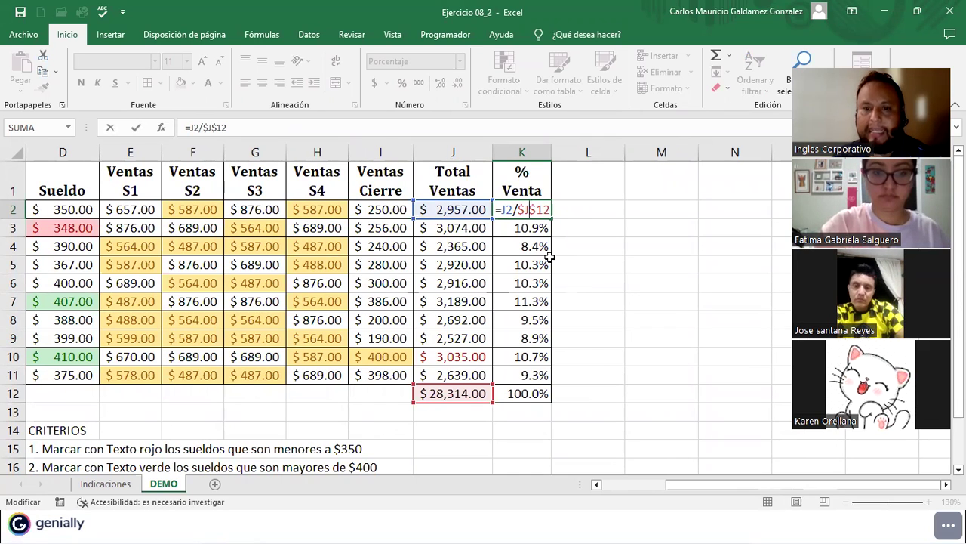
left_click(525, 393)
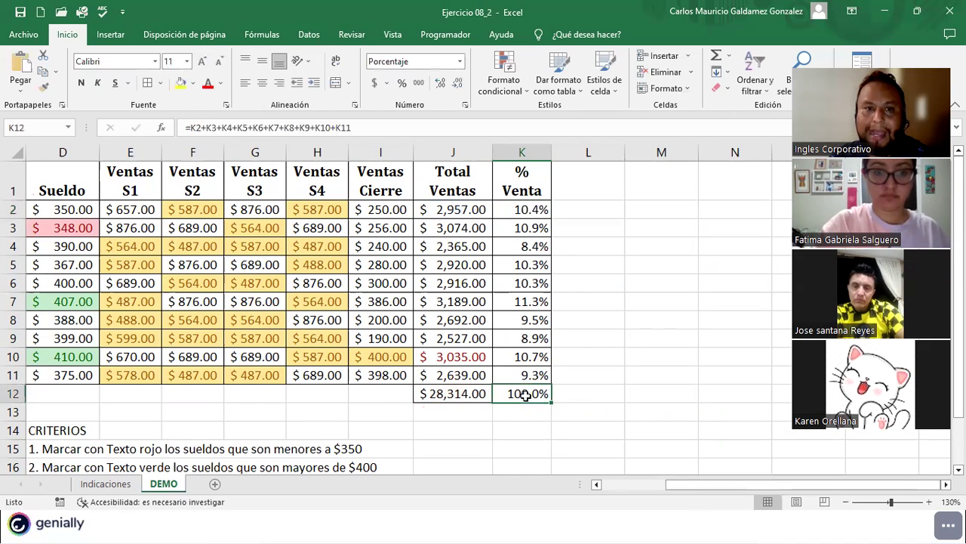
left_click(516, 215)
left_click_drag(524, 245, 533, 373)
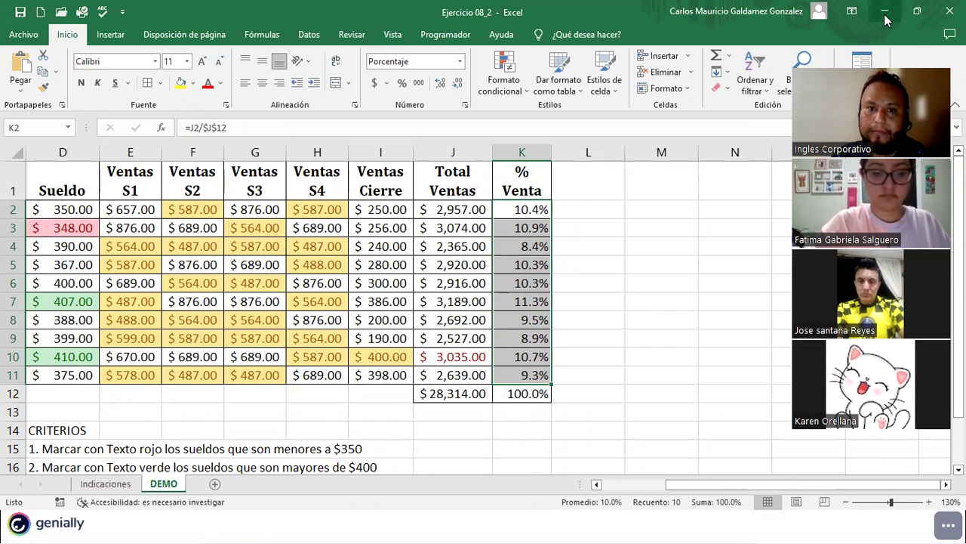
Check cells K6, L7 and L4, then minimize Ejercicio 08_2 and Ejercicio 07
left_click(510, 282)
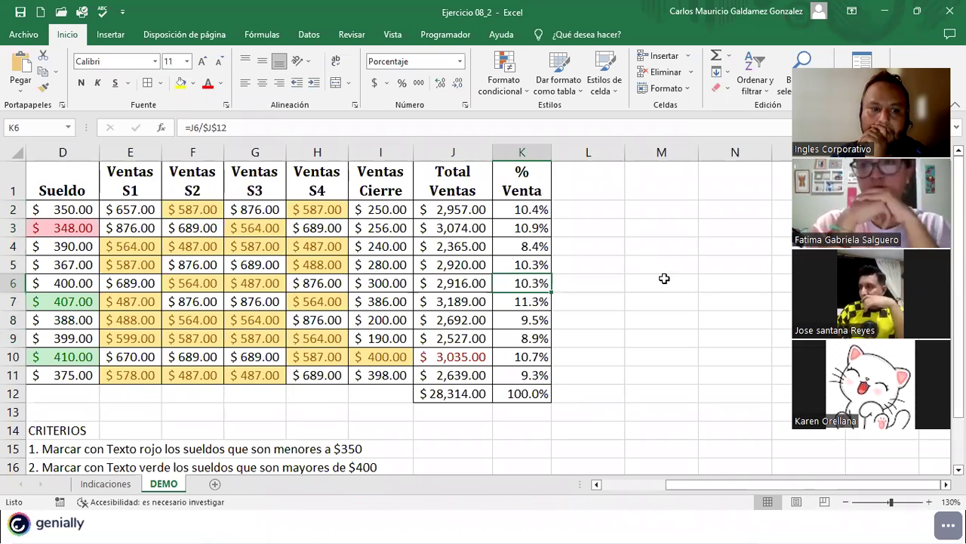
left_click(589, 297)
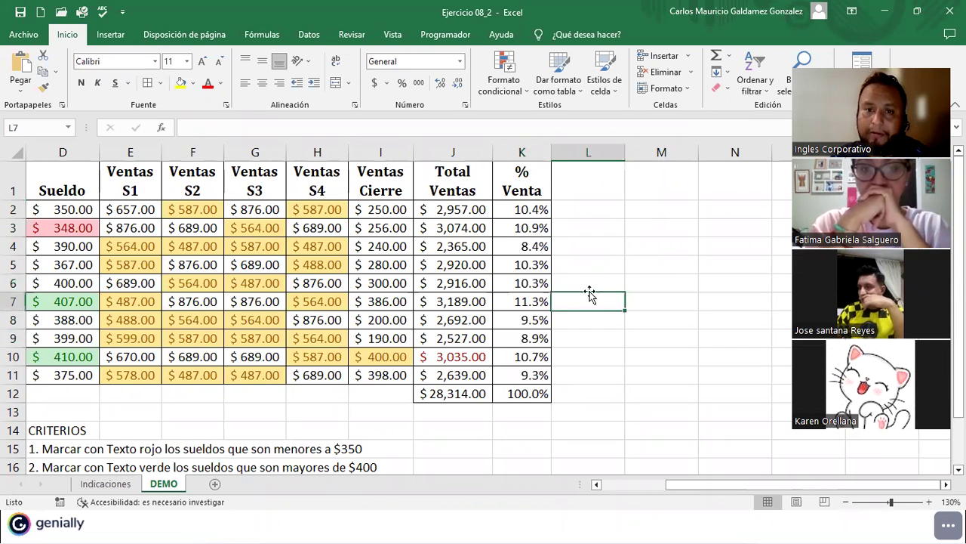
left_click(579, 246)
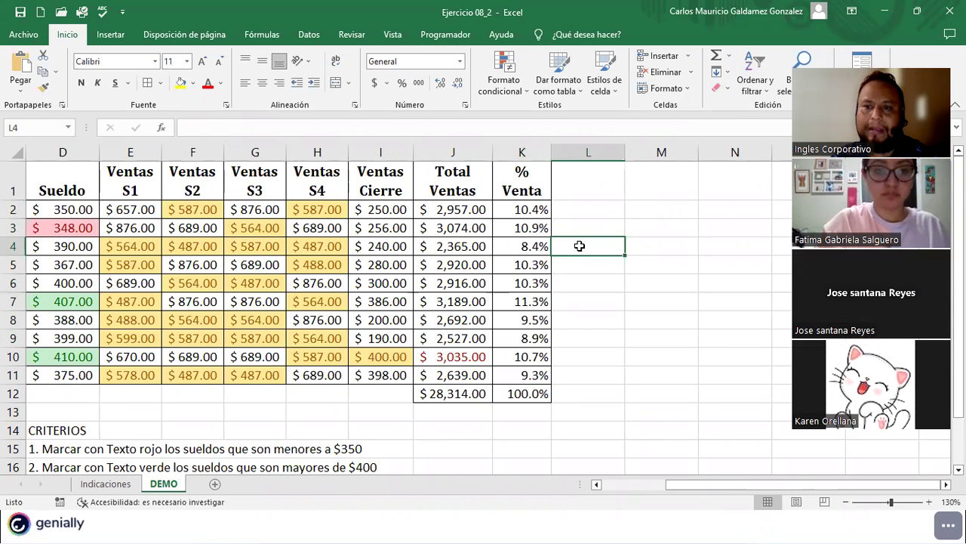
left_click(886, 17)
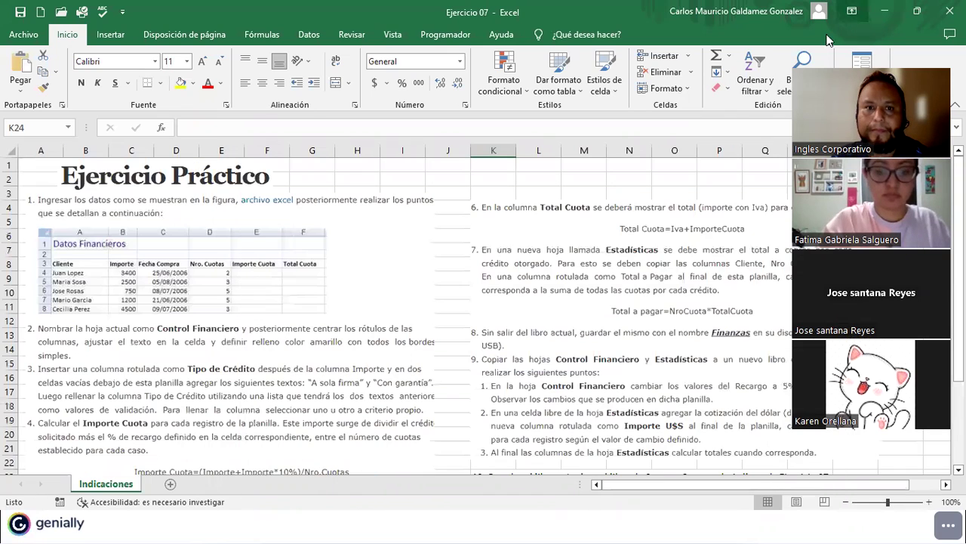
left_click(885, 12)
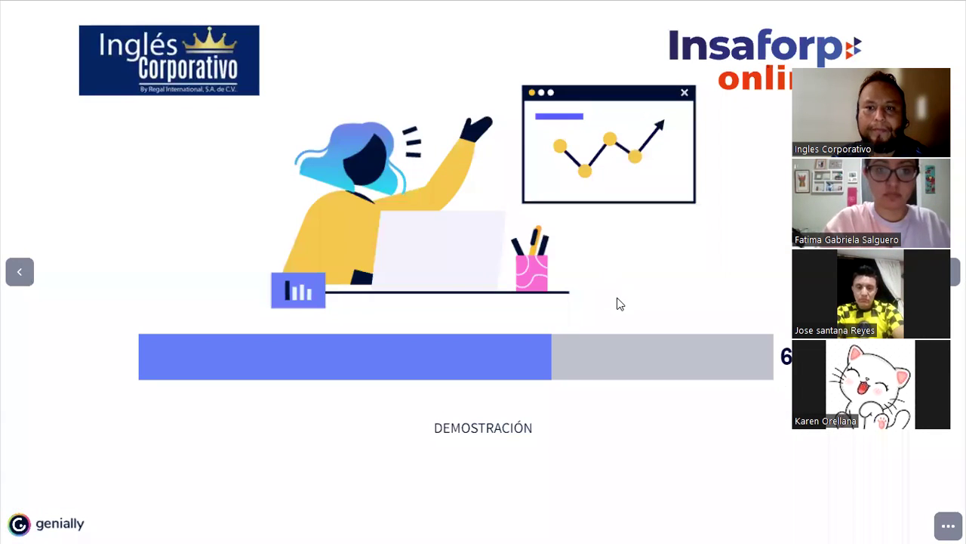
Step through the Genially slides past Zona de Consultas to the closing Finalización slide
key("Right")
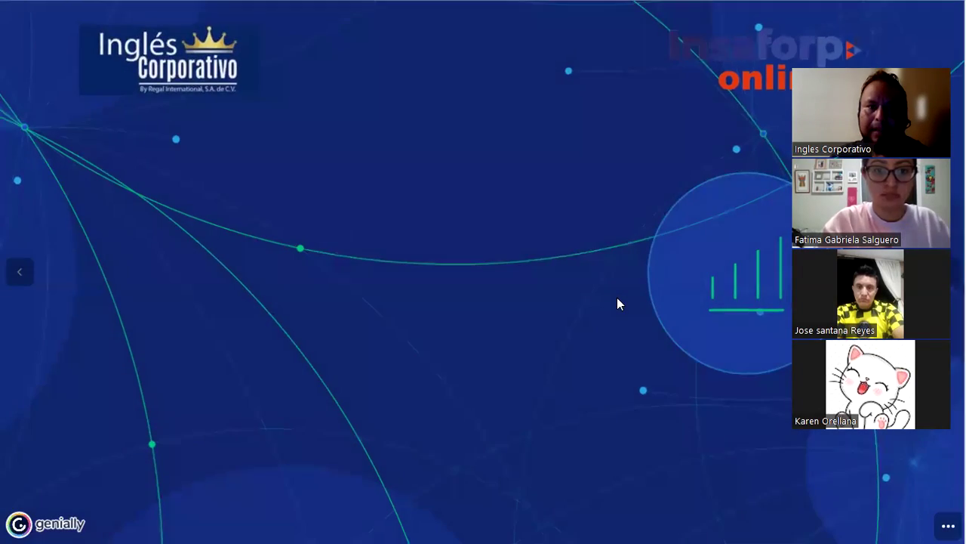
key("Right")
key("Left")
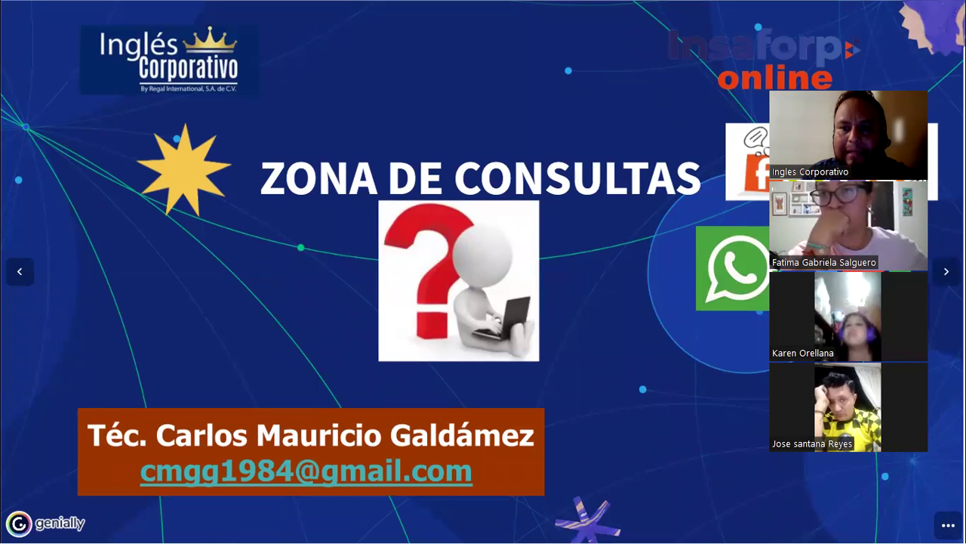
left_click(888, 92)
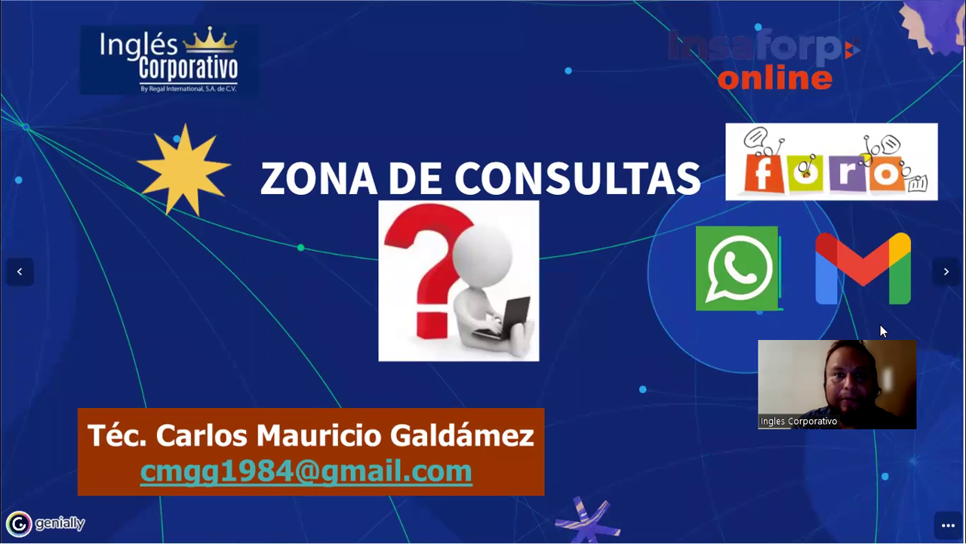
left_click(945, 274)
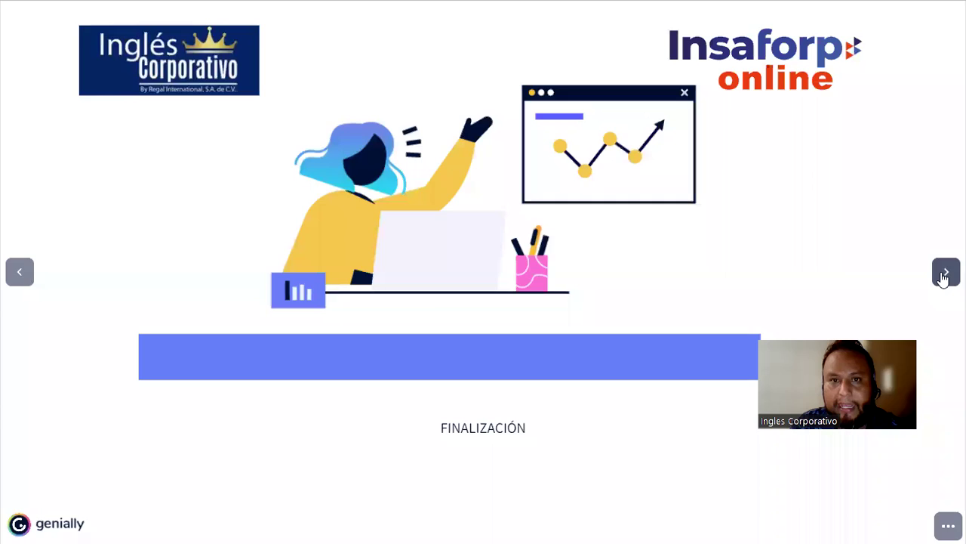
left_click(945, 275)
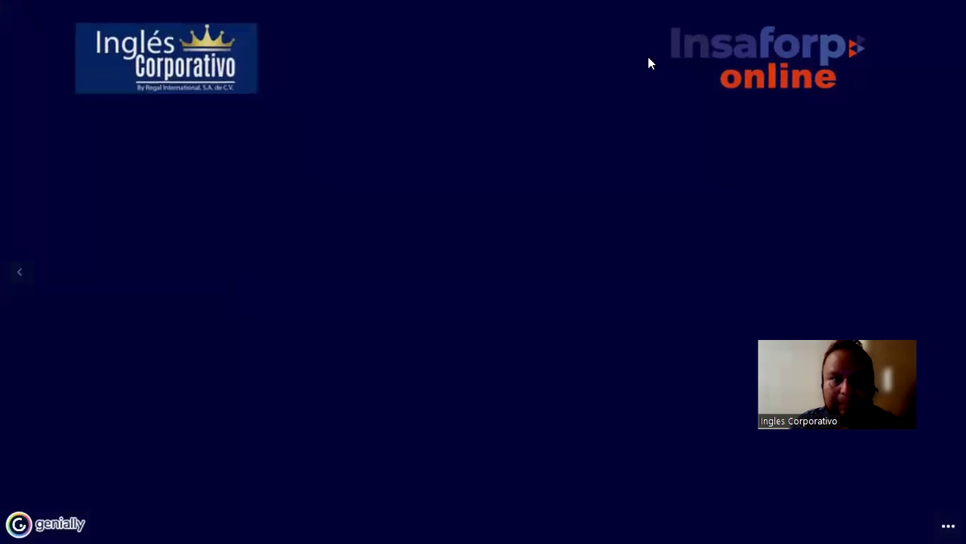